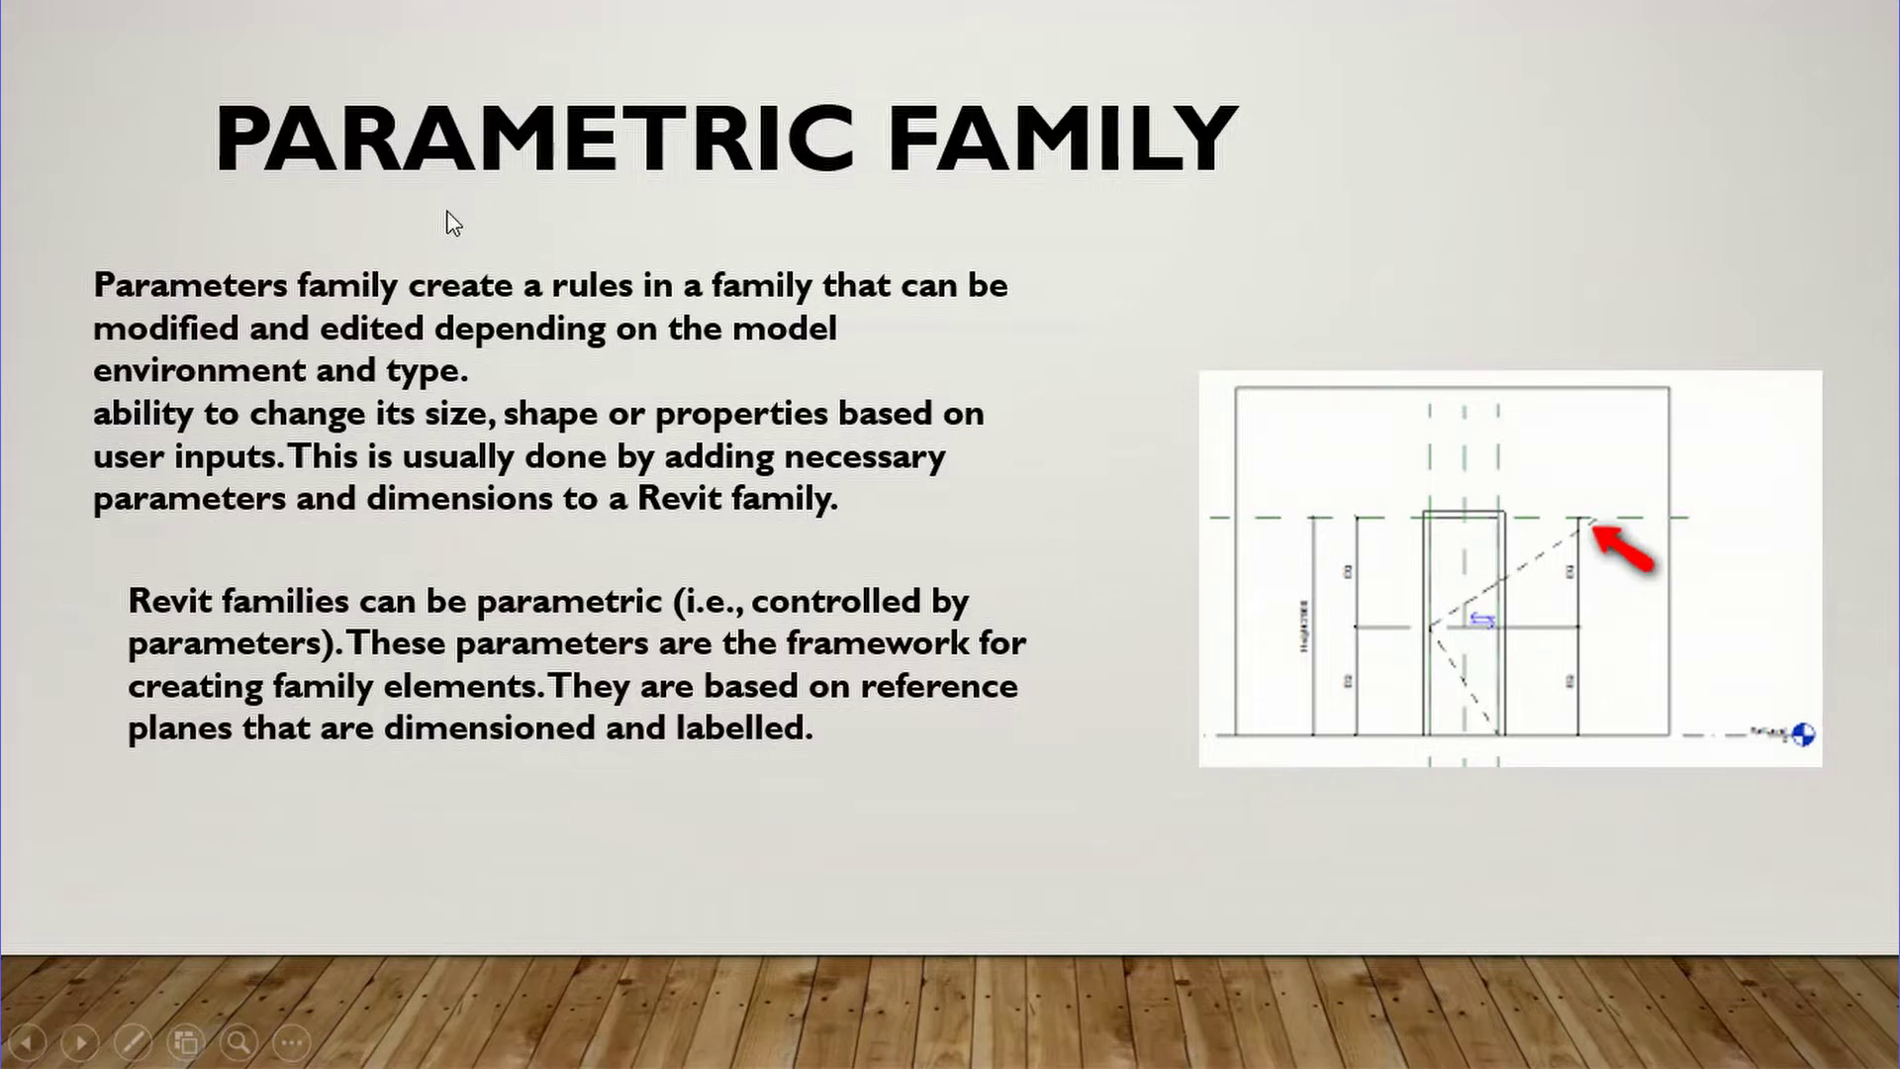
Step: Exit the parametric-family PowerPoint slide show back to Normal view
{"action": "key", "text": "Escape"}
Step: Create a new Revit family from the Metric Furniture.rft template
{"action": "left_click", "coordinate": [925, 1041]}
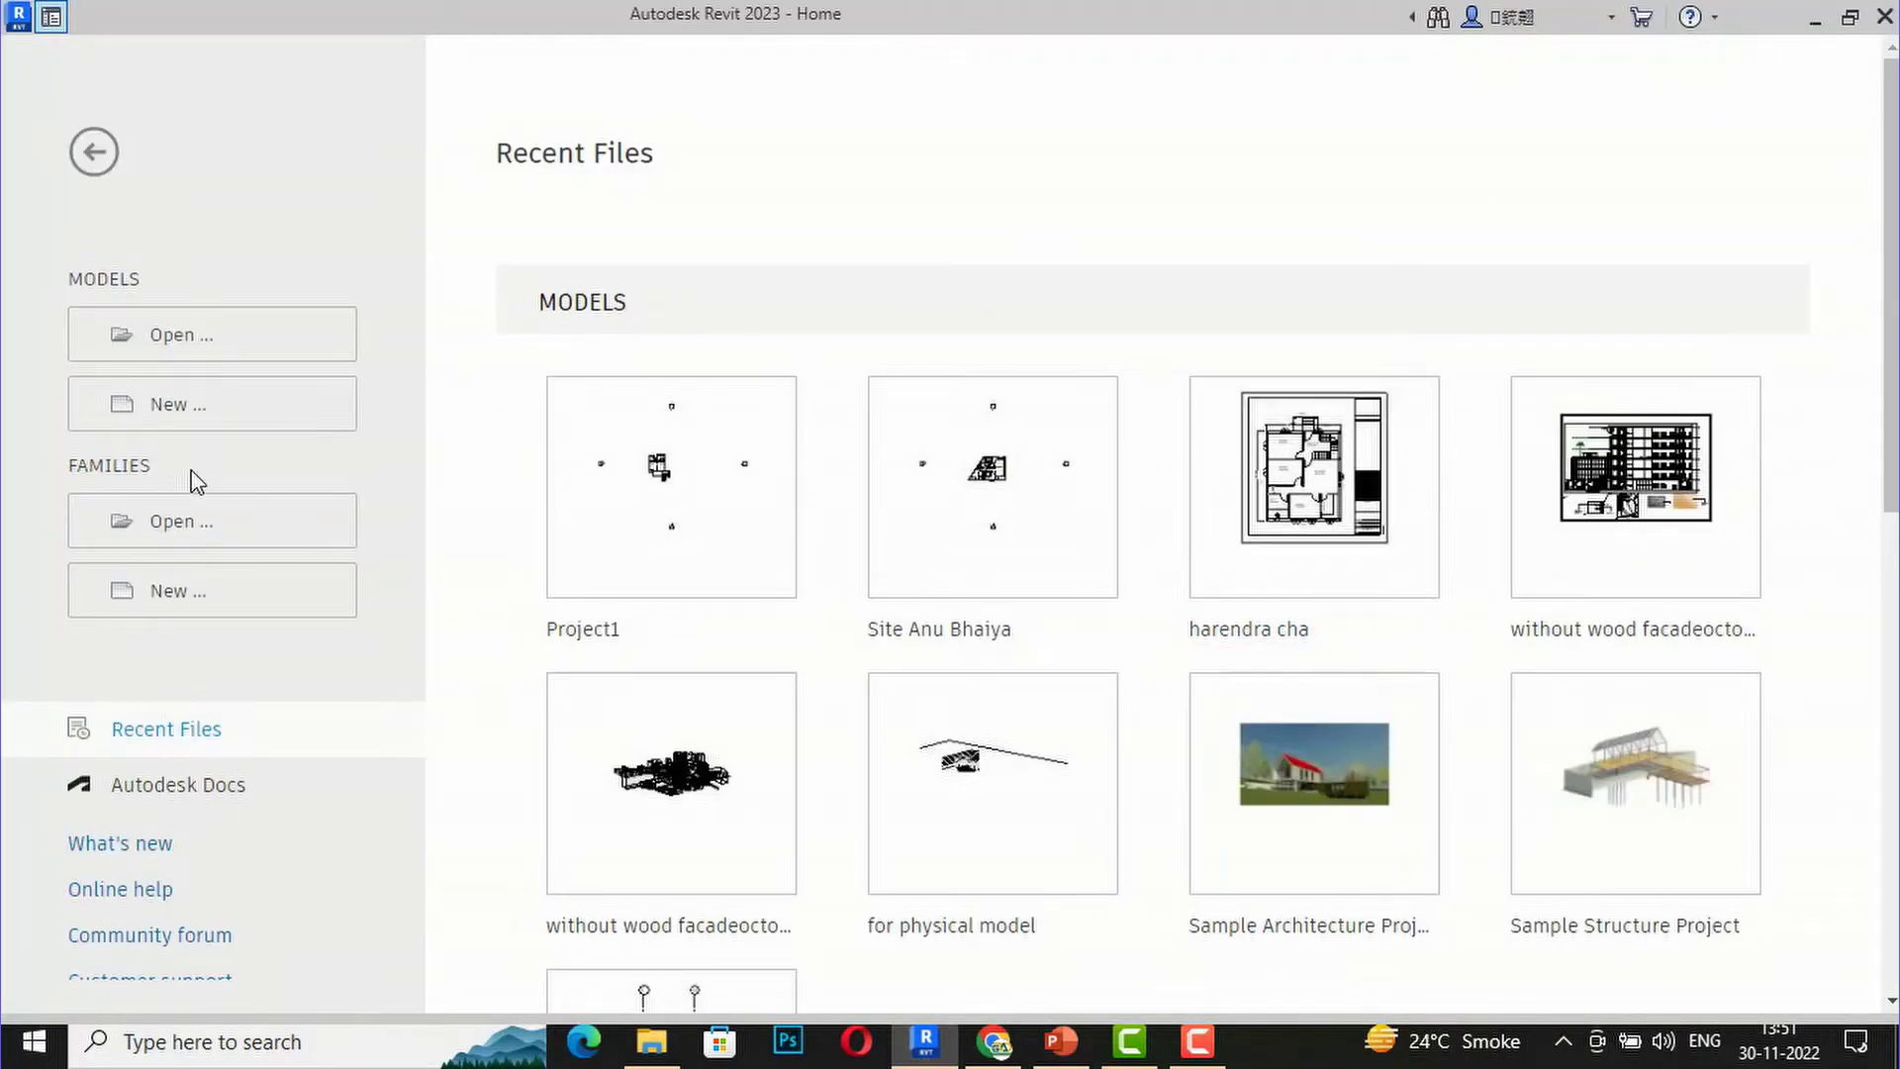
{"action": "left_click", "coordinate": [161, 594]}
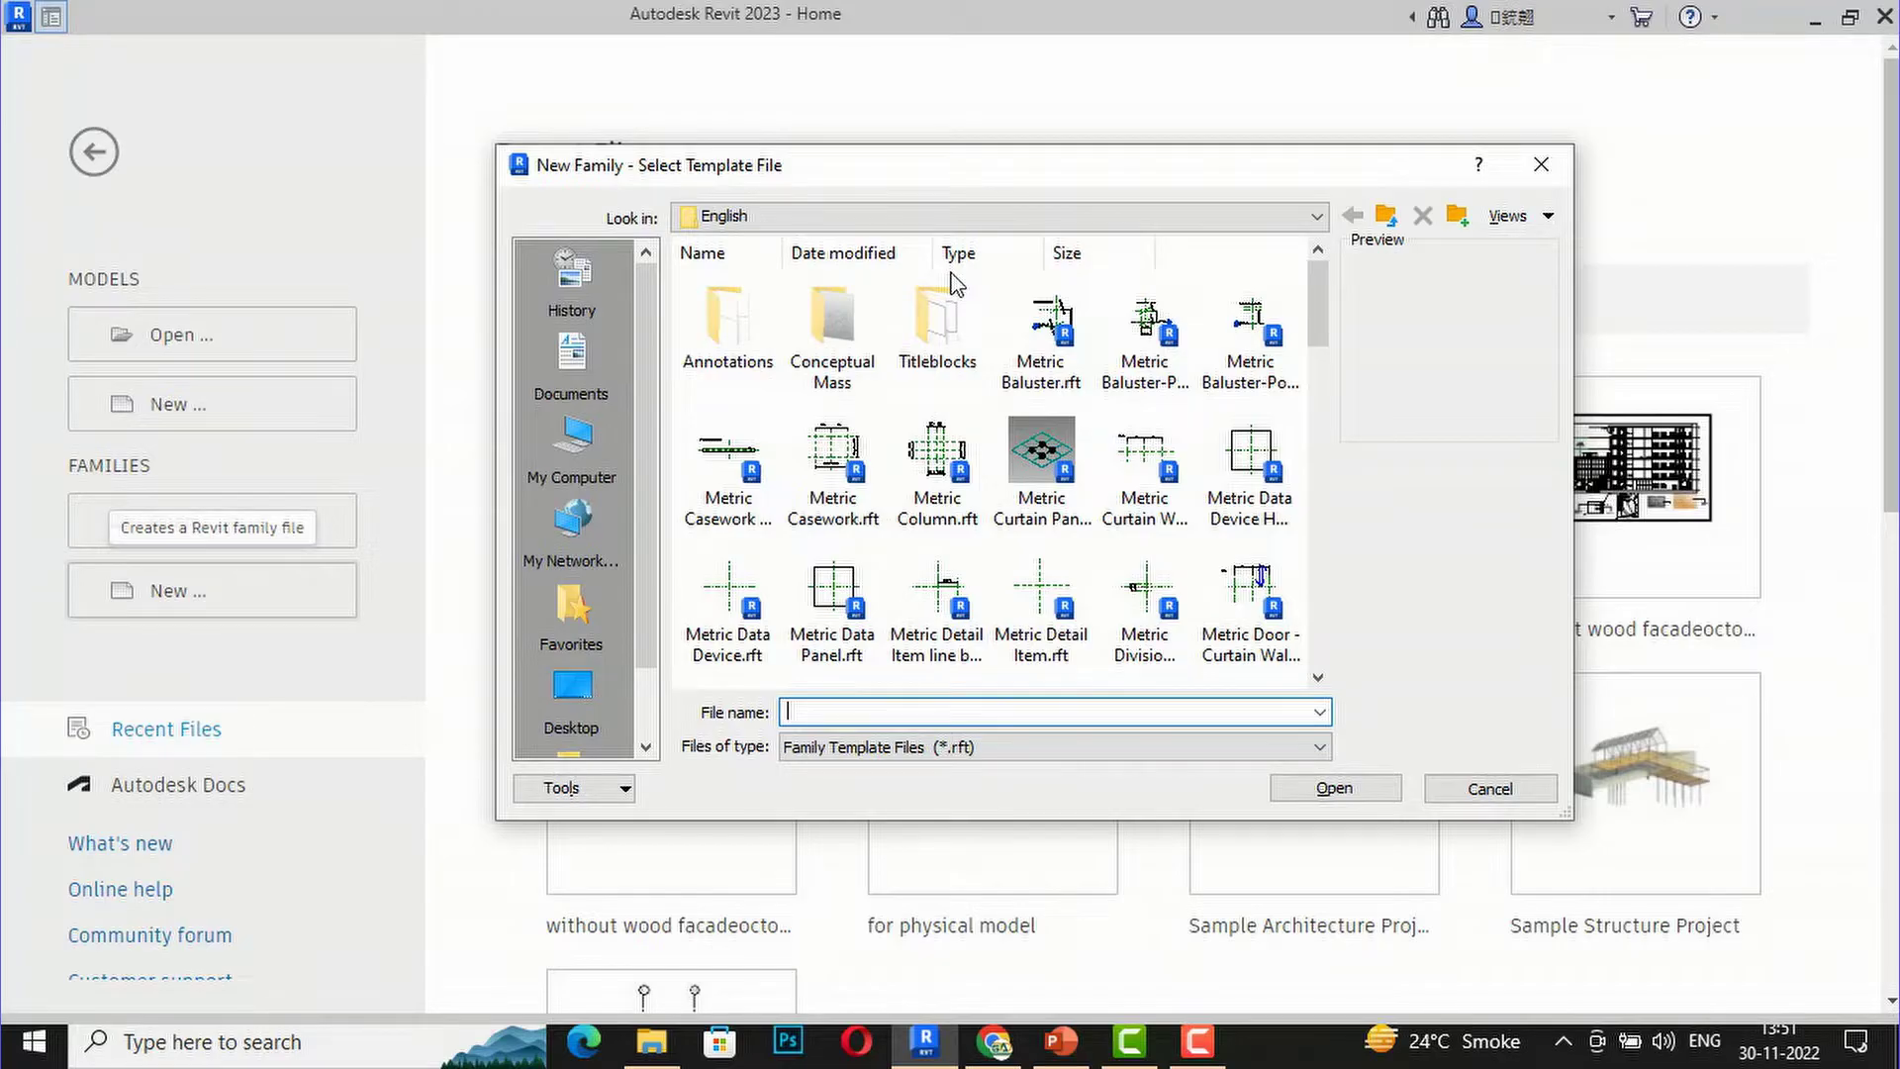
{"action": "scroll", "coordinate": [938, 543], "scroll_direction": "down", "scroll_amount": 1}
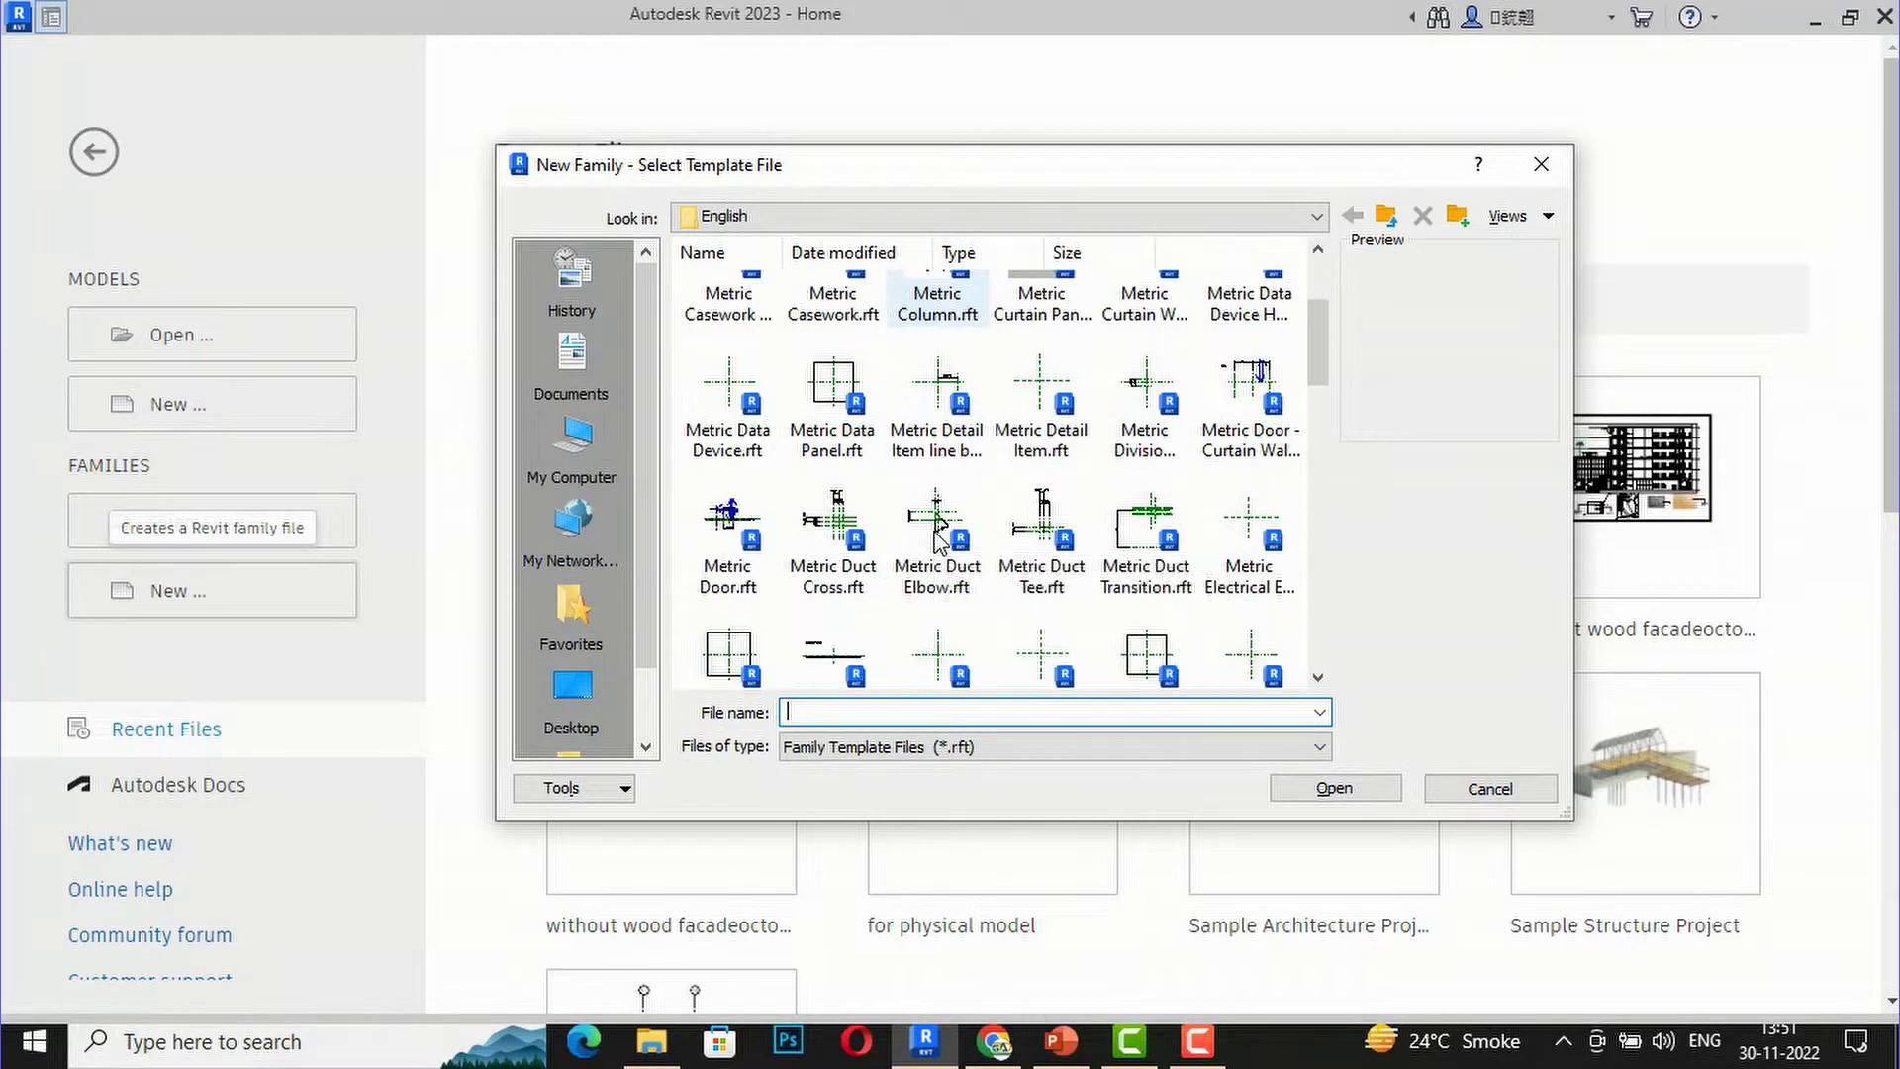
{"action": "scroll", "coordinate": [814, 597], "scroll_direction": "down", "scroll_amount": 1}
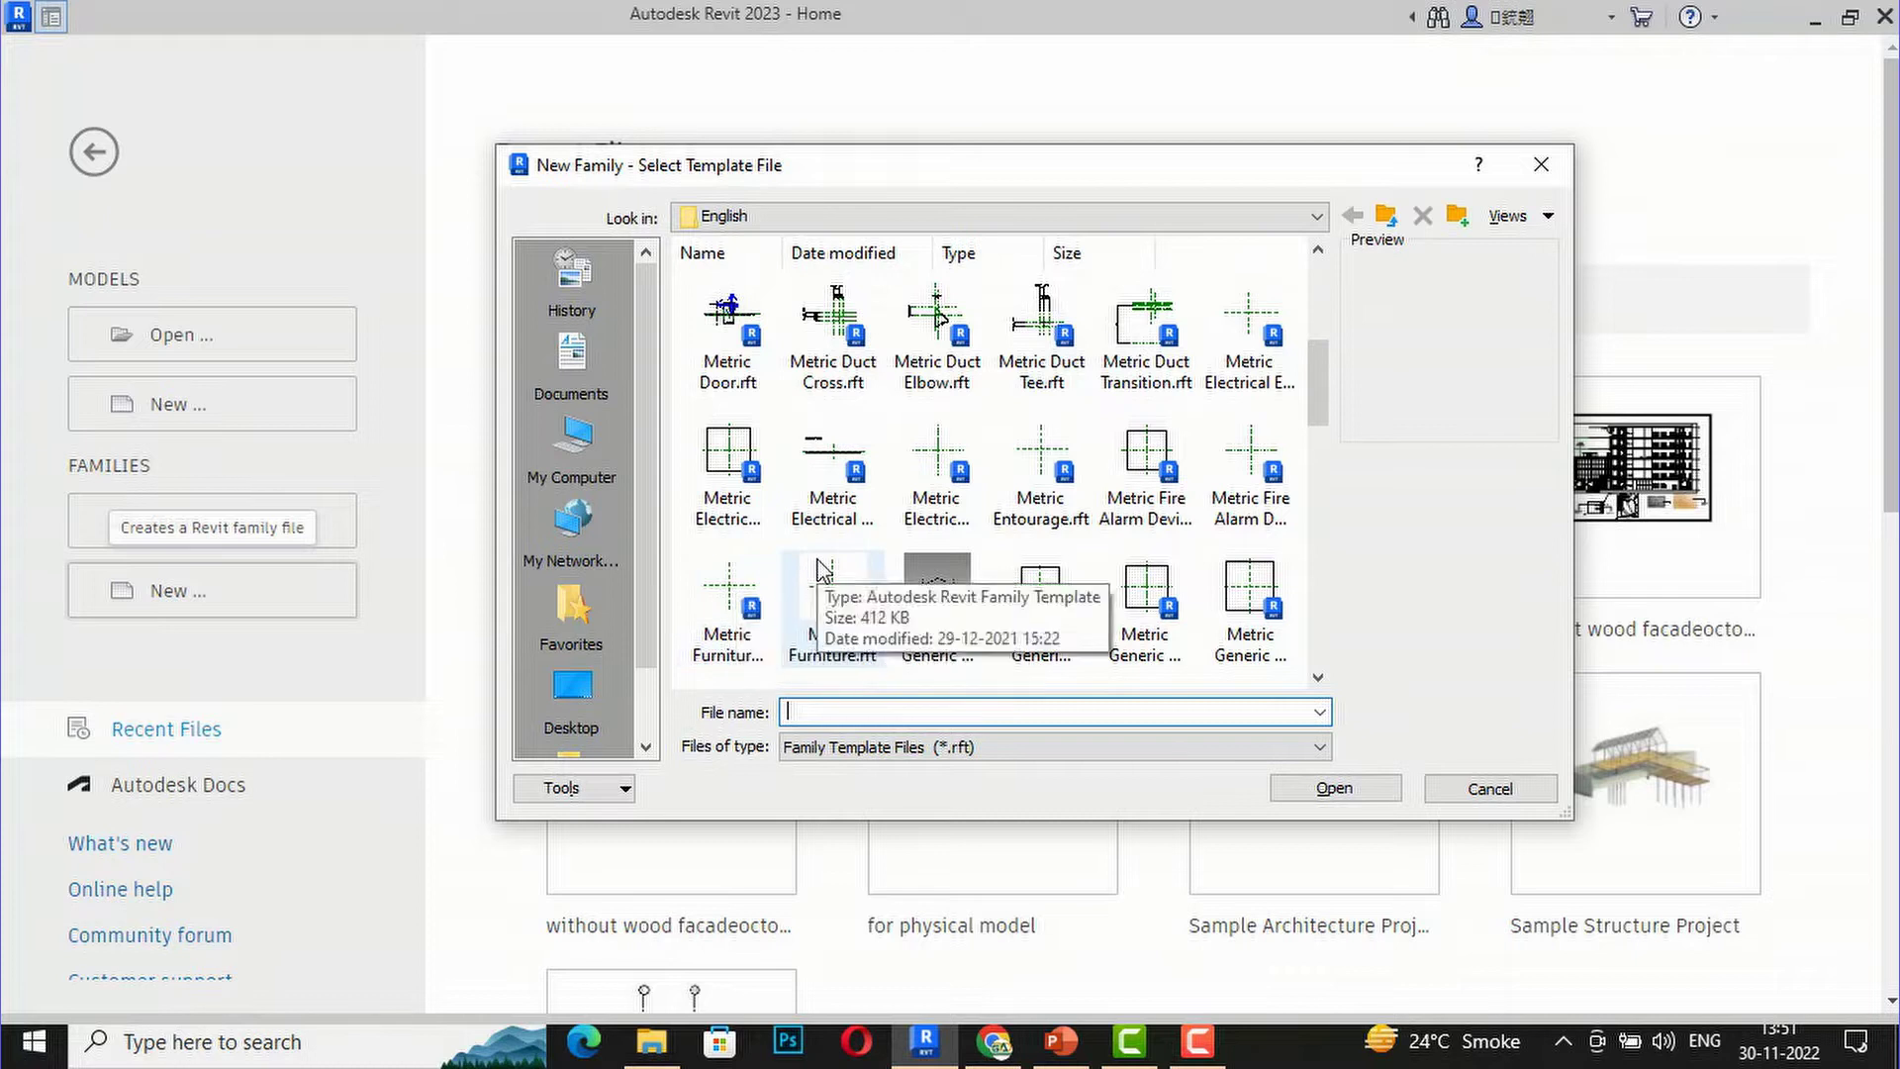
{"action": "scroll", "coordinate": [1148, 579], "scroll_direction": "down", "scroll_amount": 1}
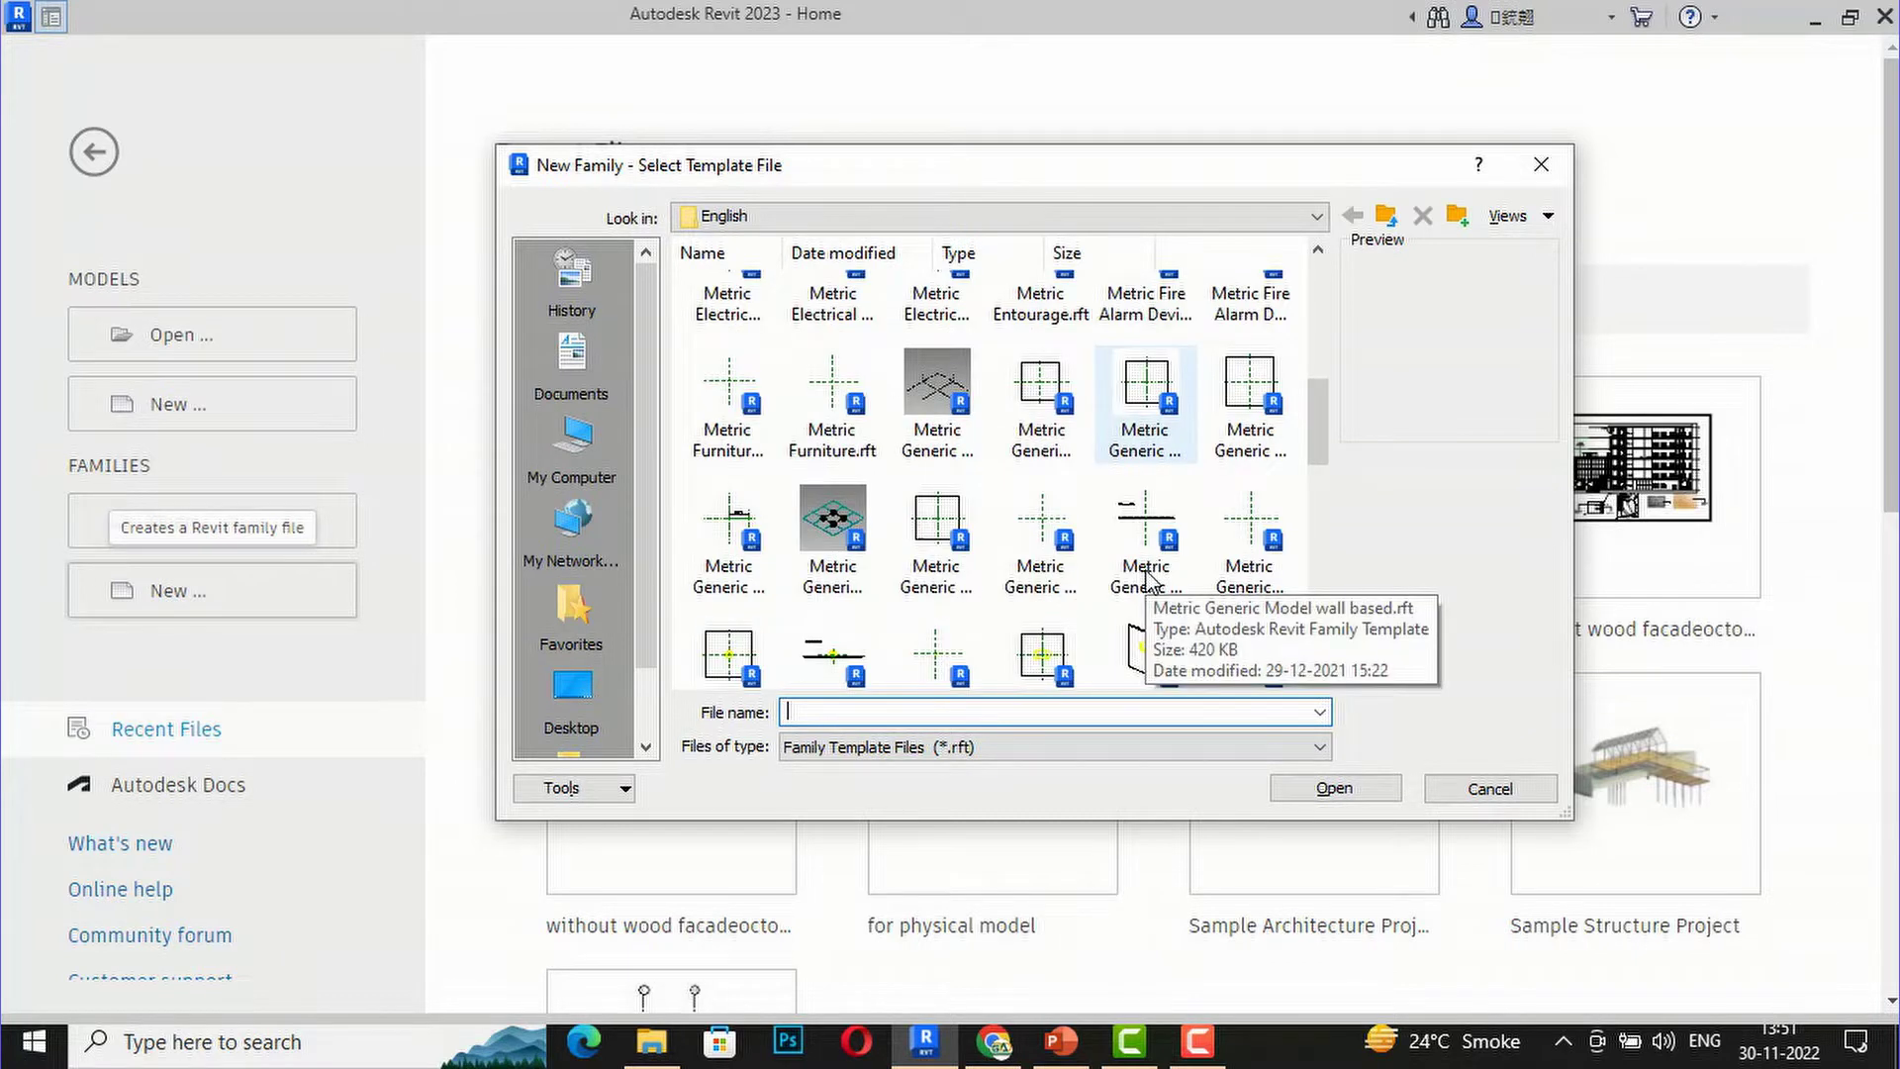
{"action": "left_click", "coordinate": [820, 445]}
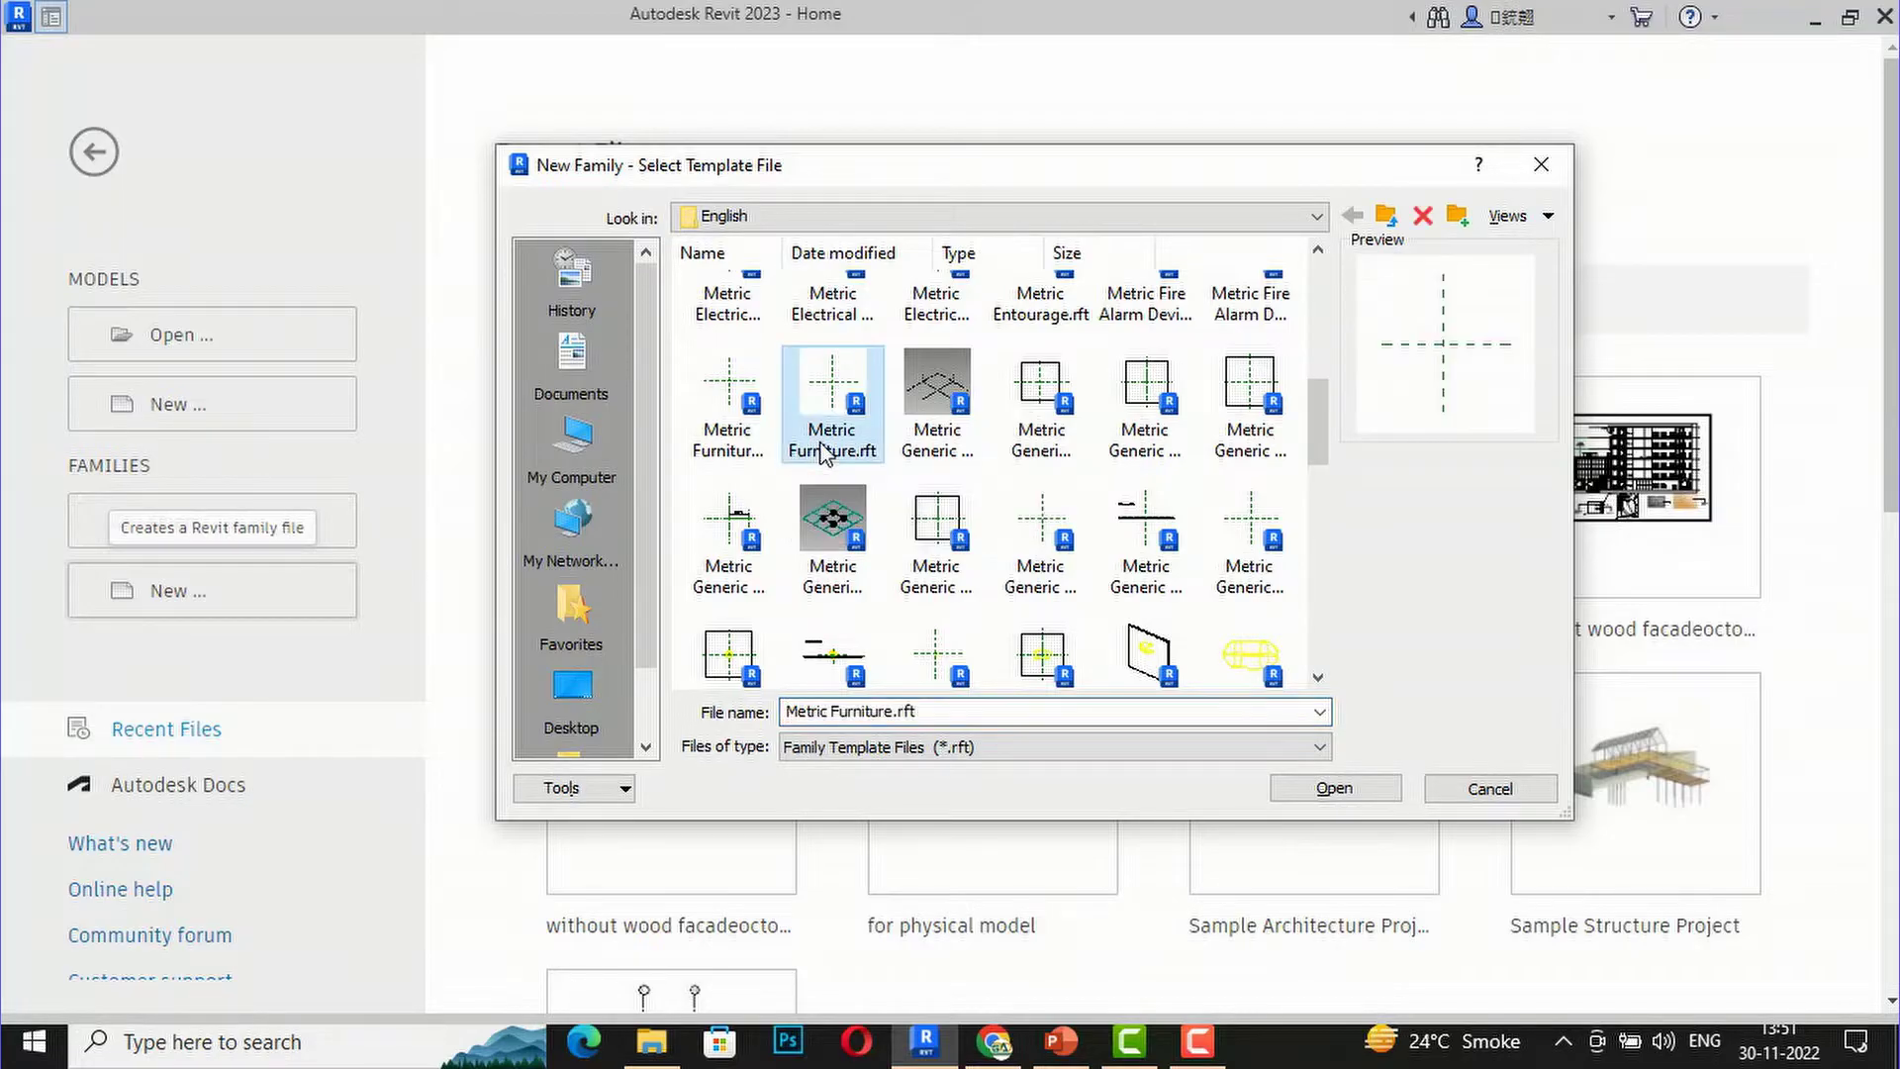
{"action": "left_click", "coordinate": [1333, 789]}
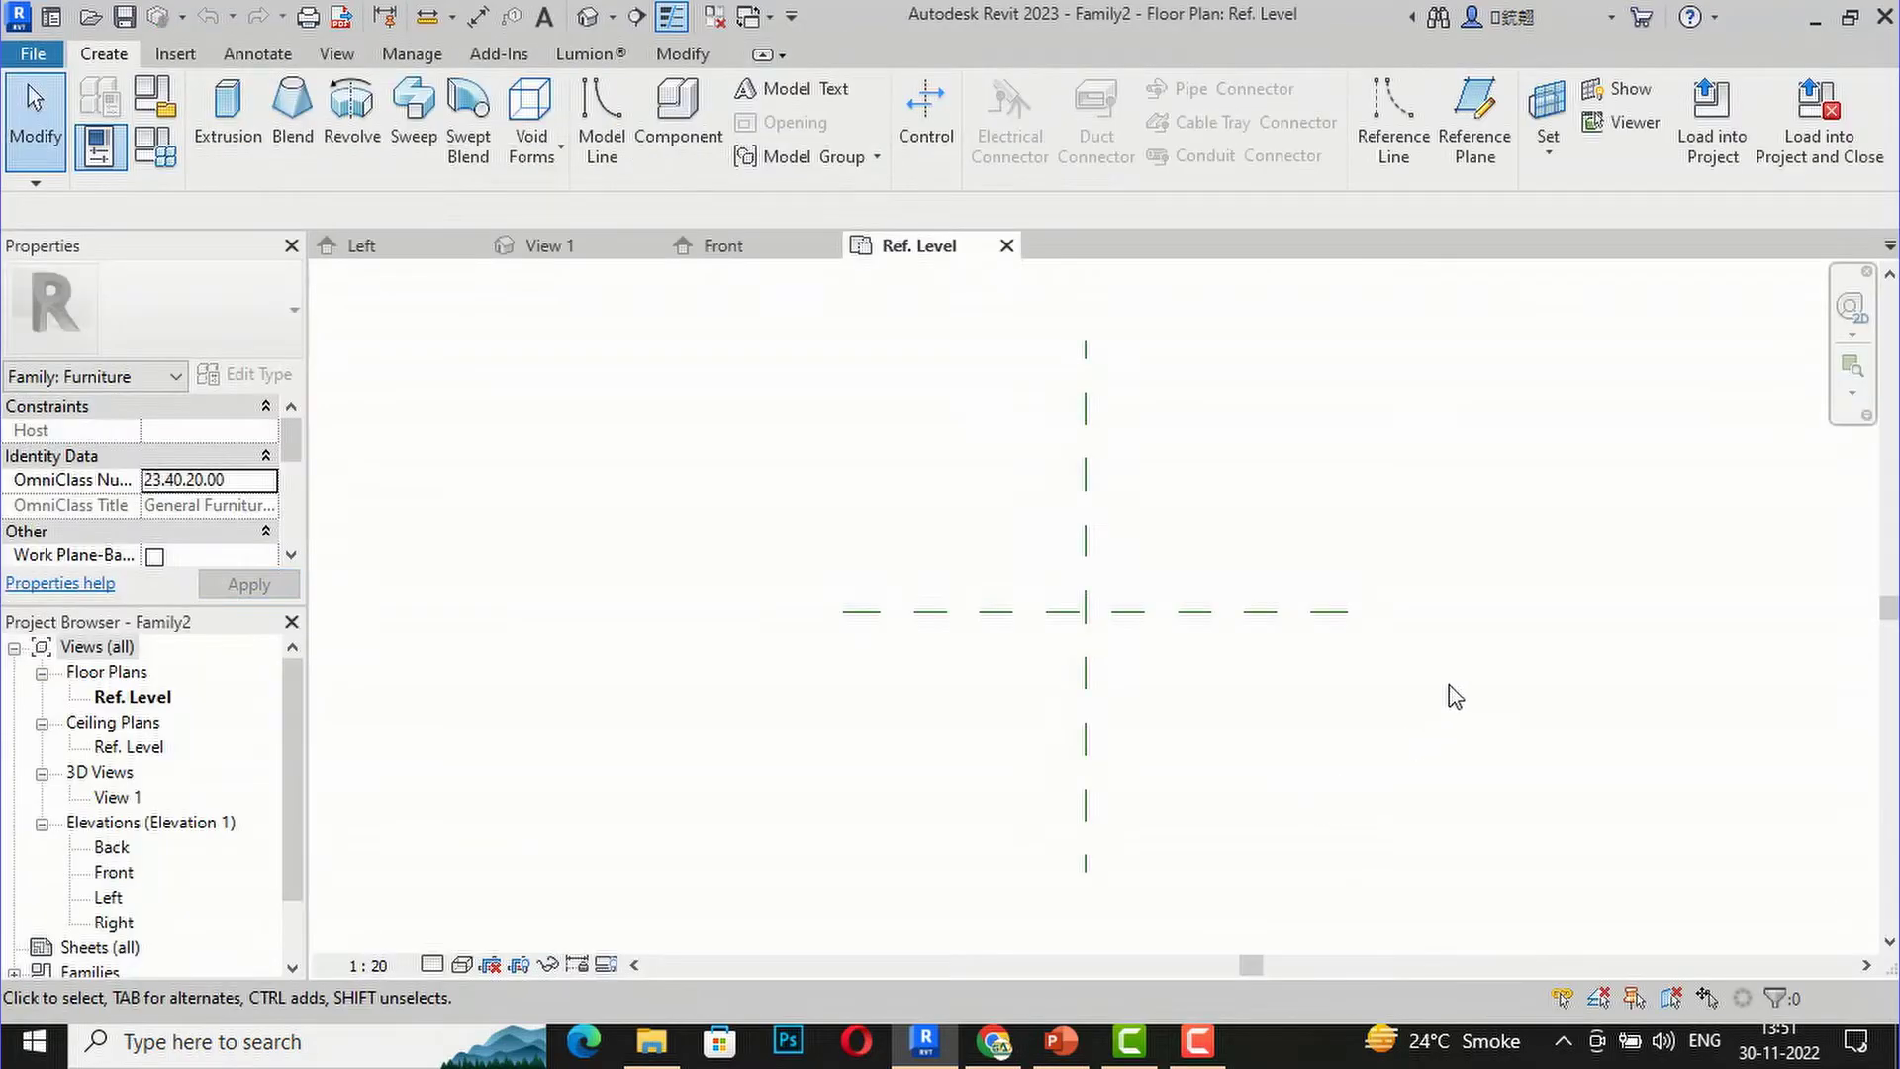
Step: Draw left and right vertical and top and bottom horizontal reference planes around the centre
{"action": "scroll", "coordinate": [1482, 518], "scroll_direction": "up", "scroll_amount": 1}
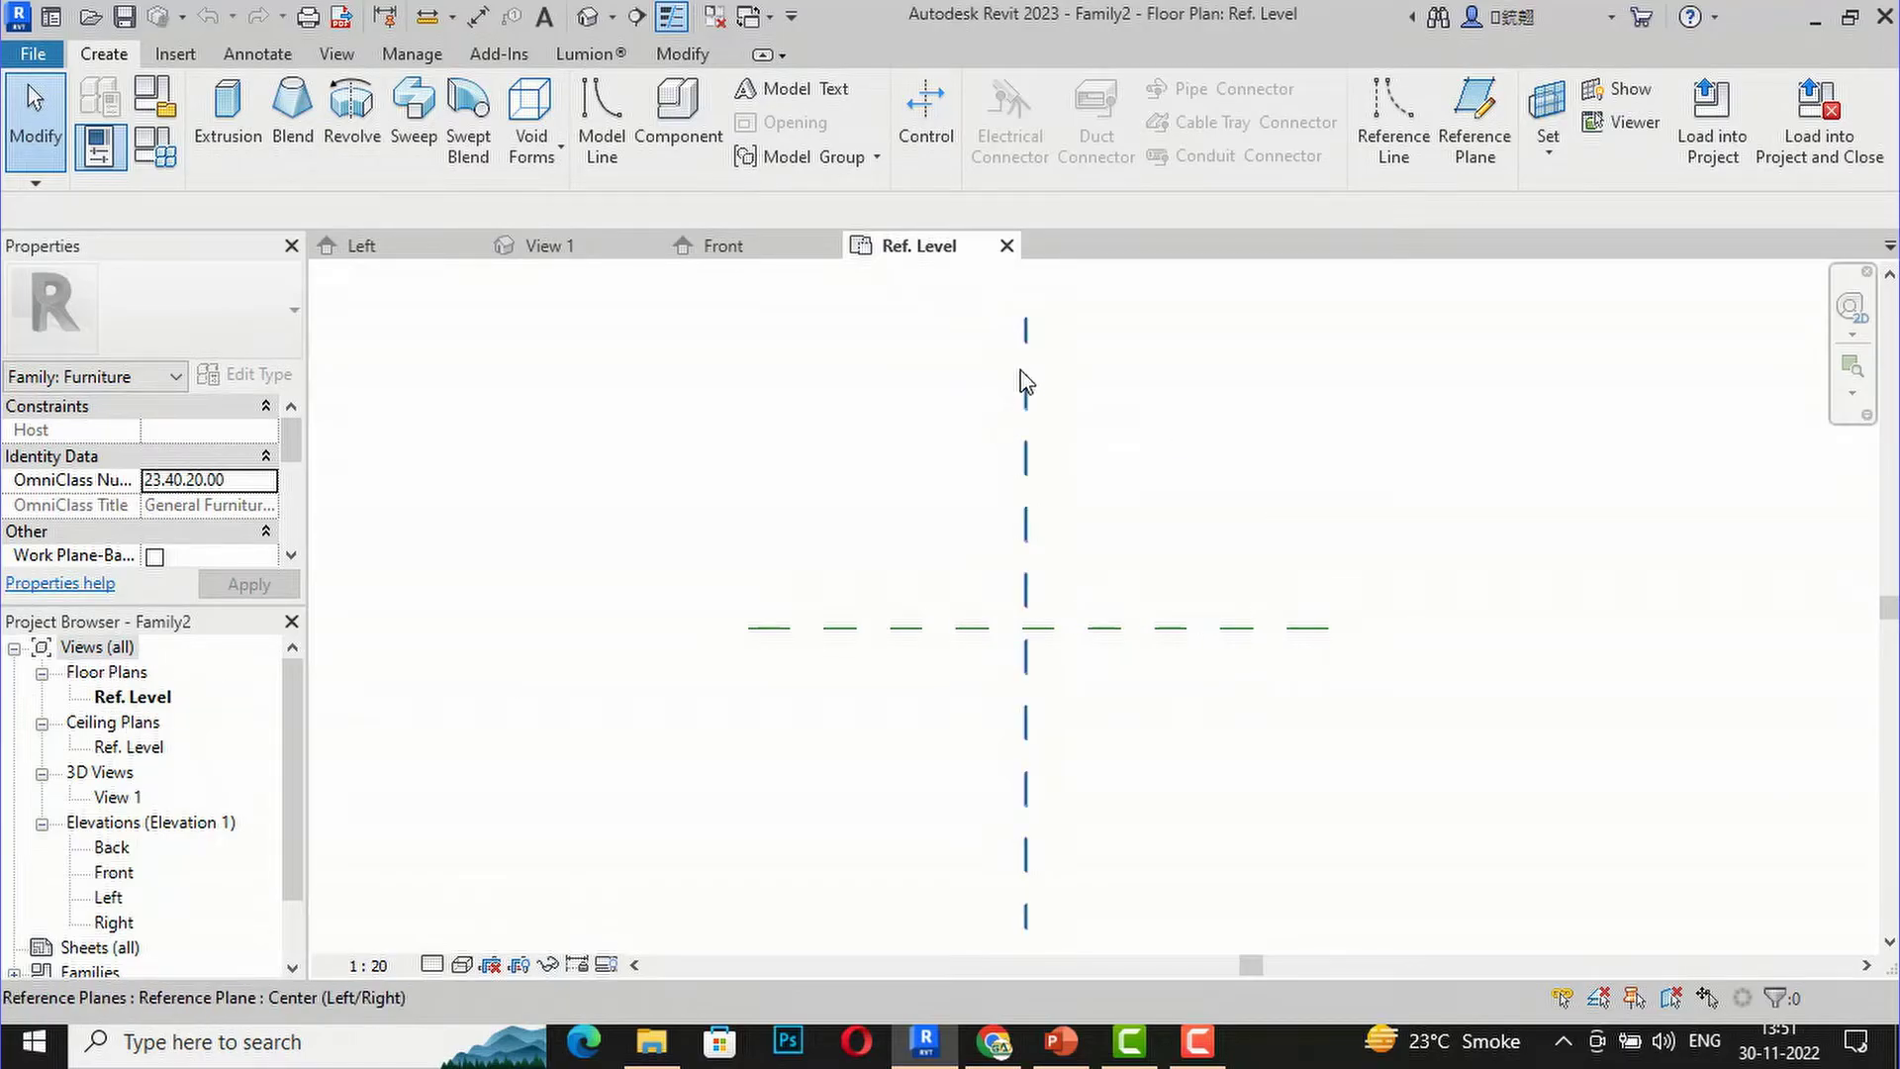
{"action": "scroll", "coordinate": [685, 720], "scroll_direction": "down", "scroll_amount": 1}
{"action": "scroll", "coordinate": [1091, 572], "scroll_direction": "up", "scroll_amount": 1}
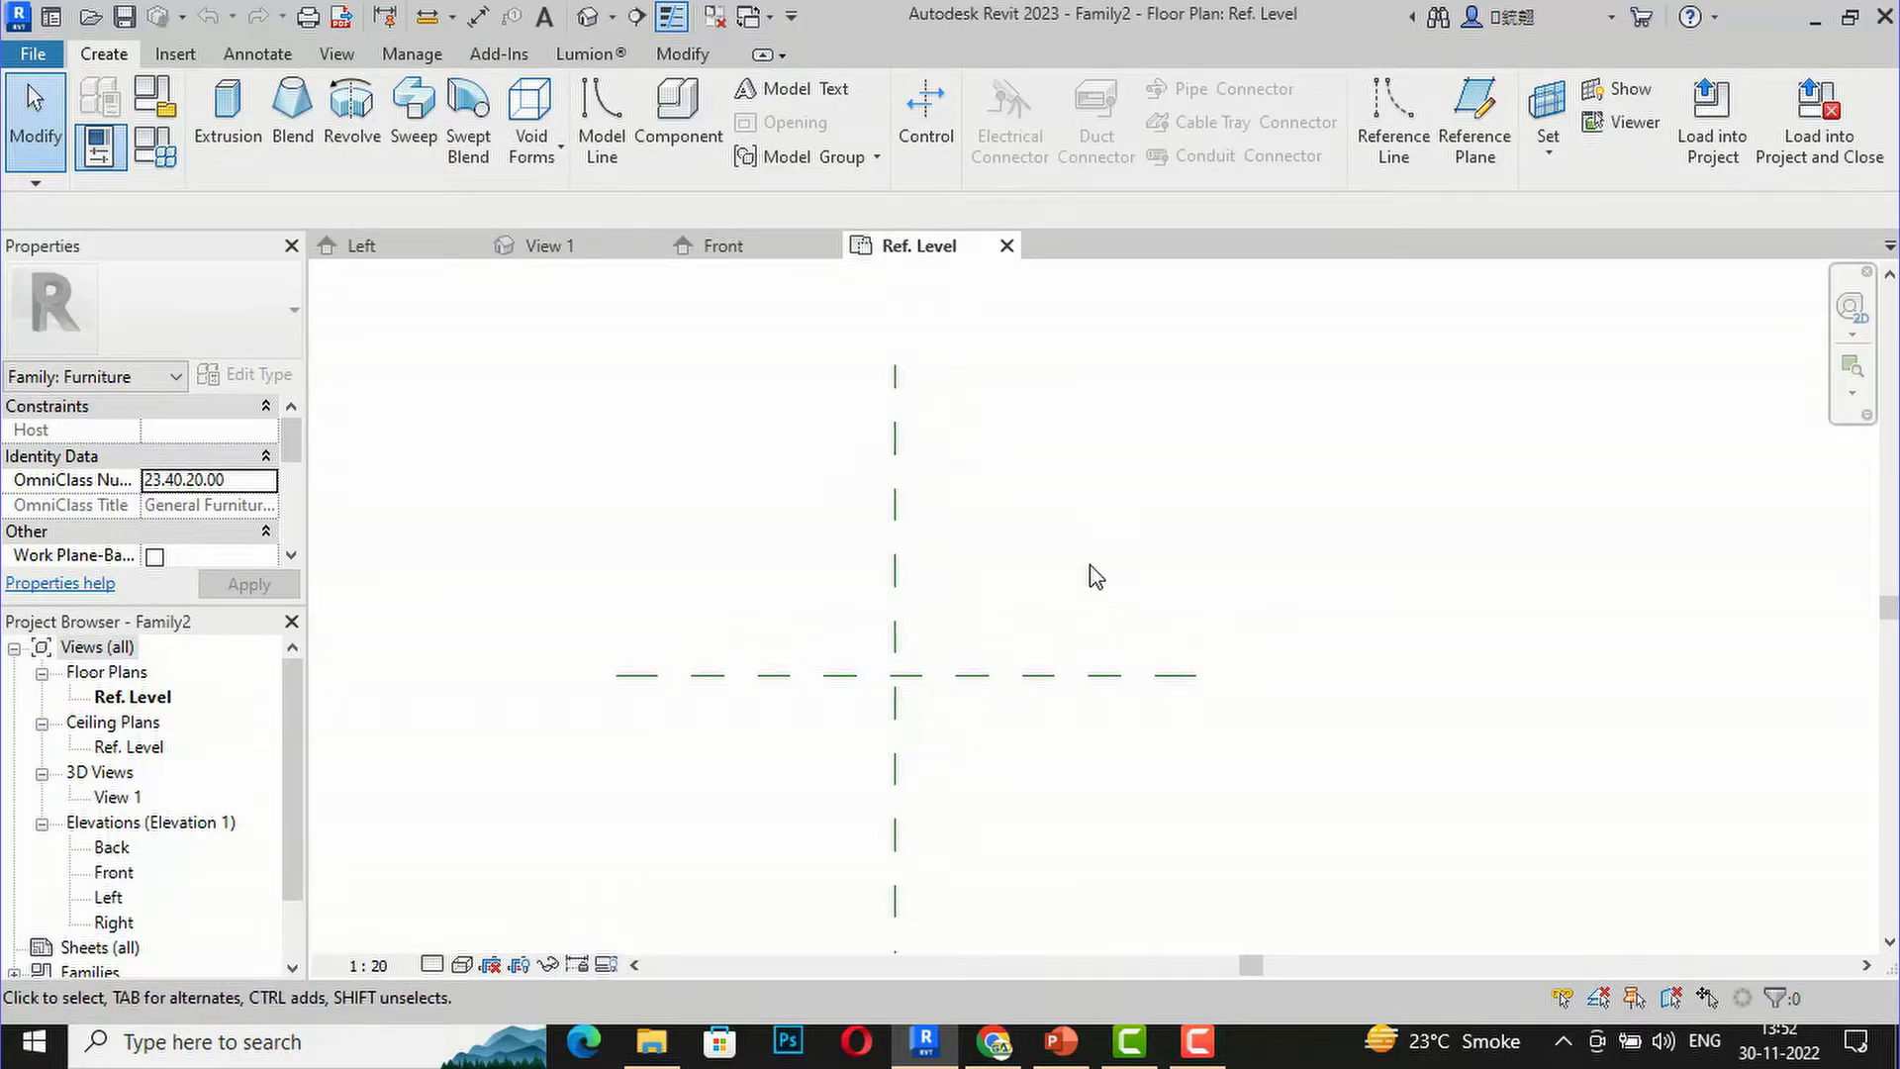
{"action": "left_click", "coordinate": [1481, 151]}
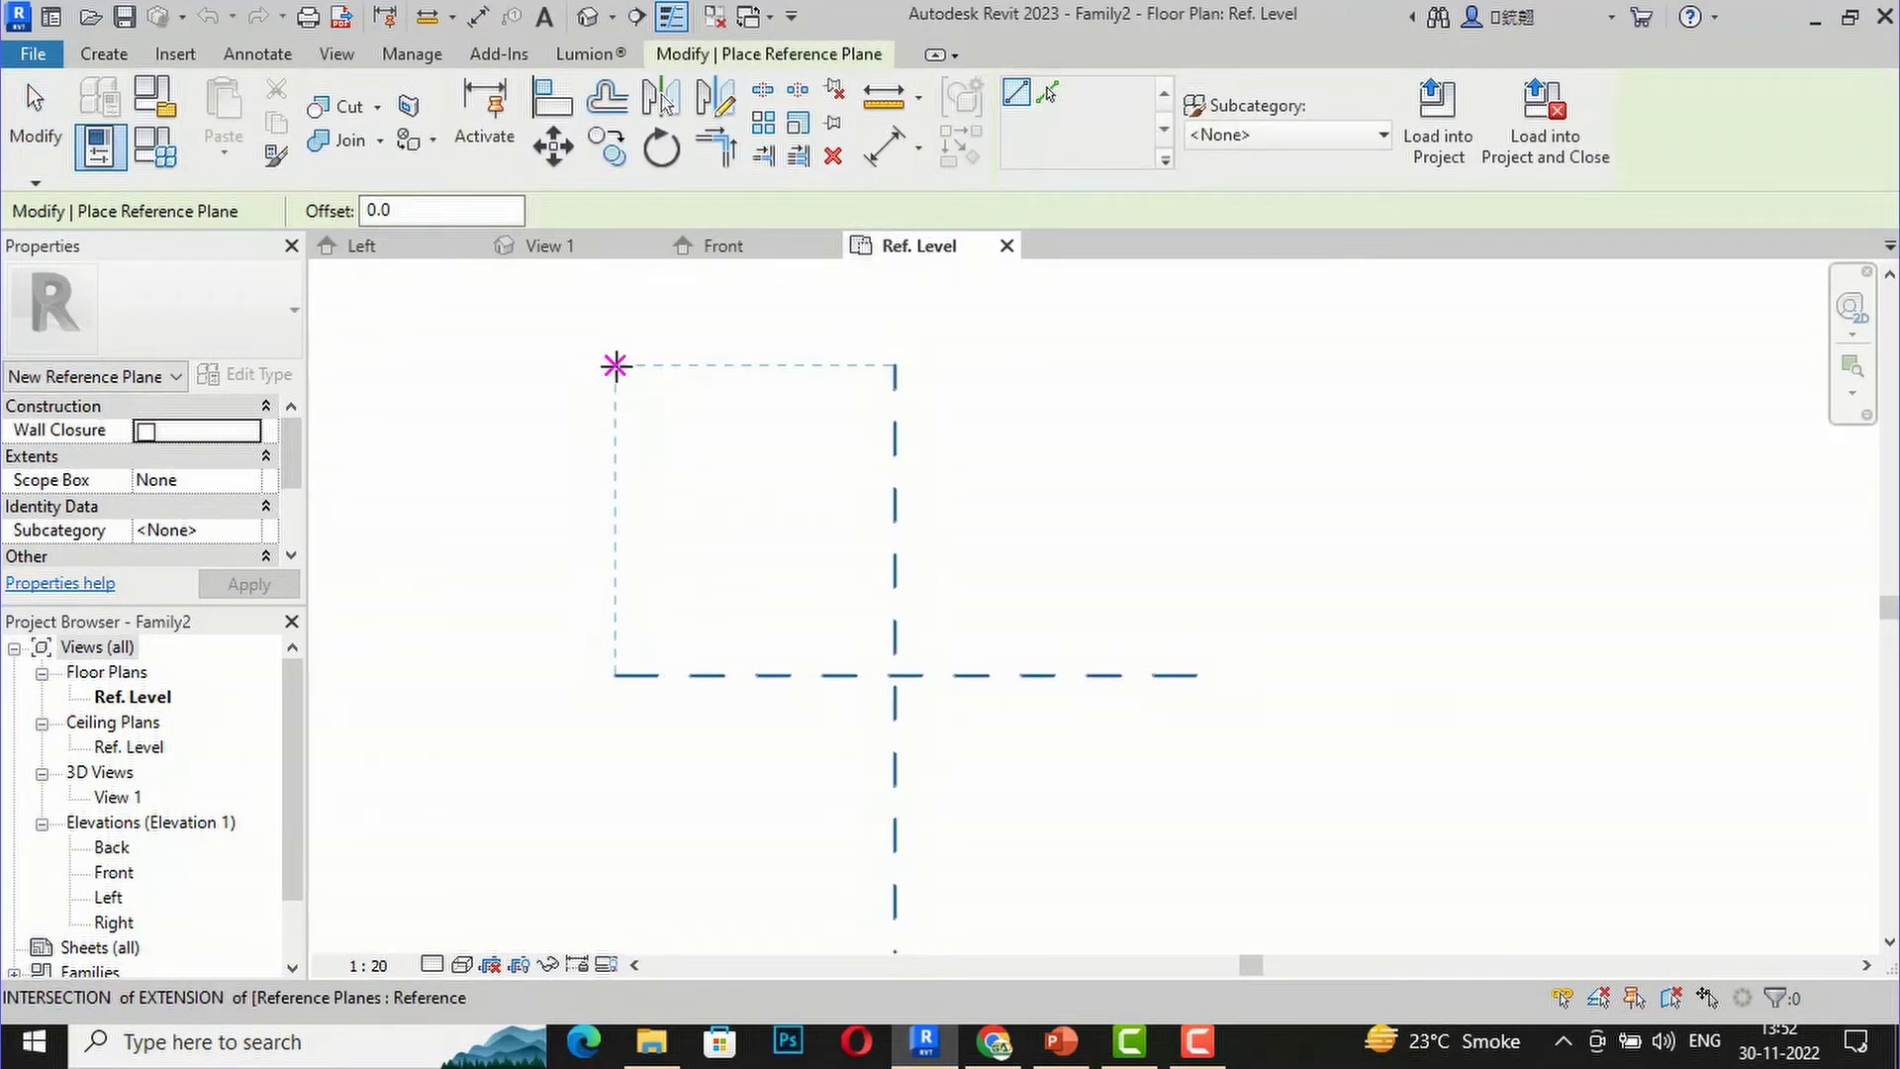
{"action": "left_click", "coordinate": [615, 365]}
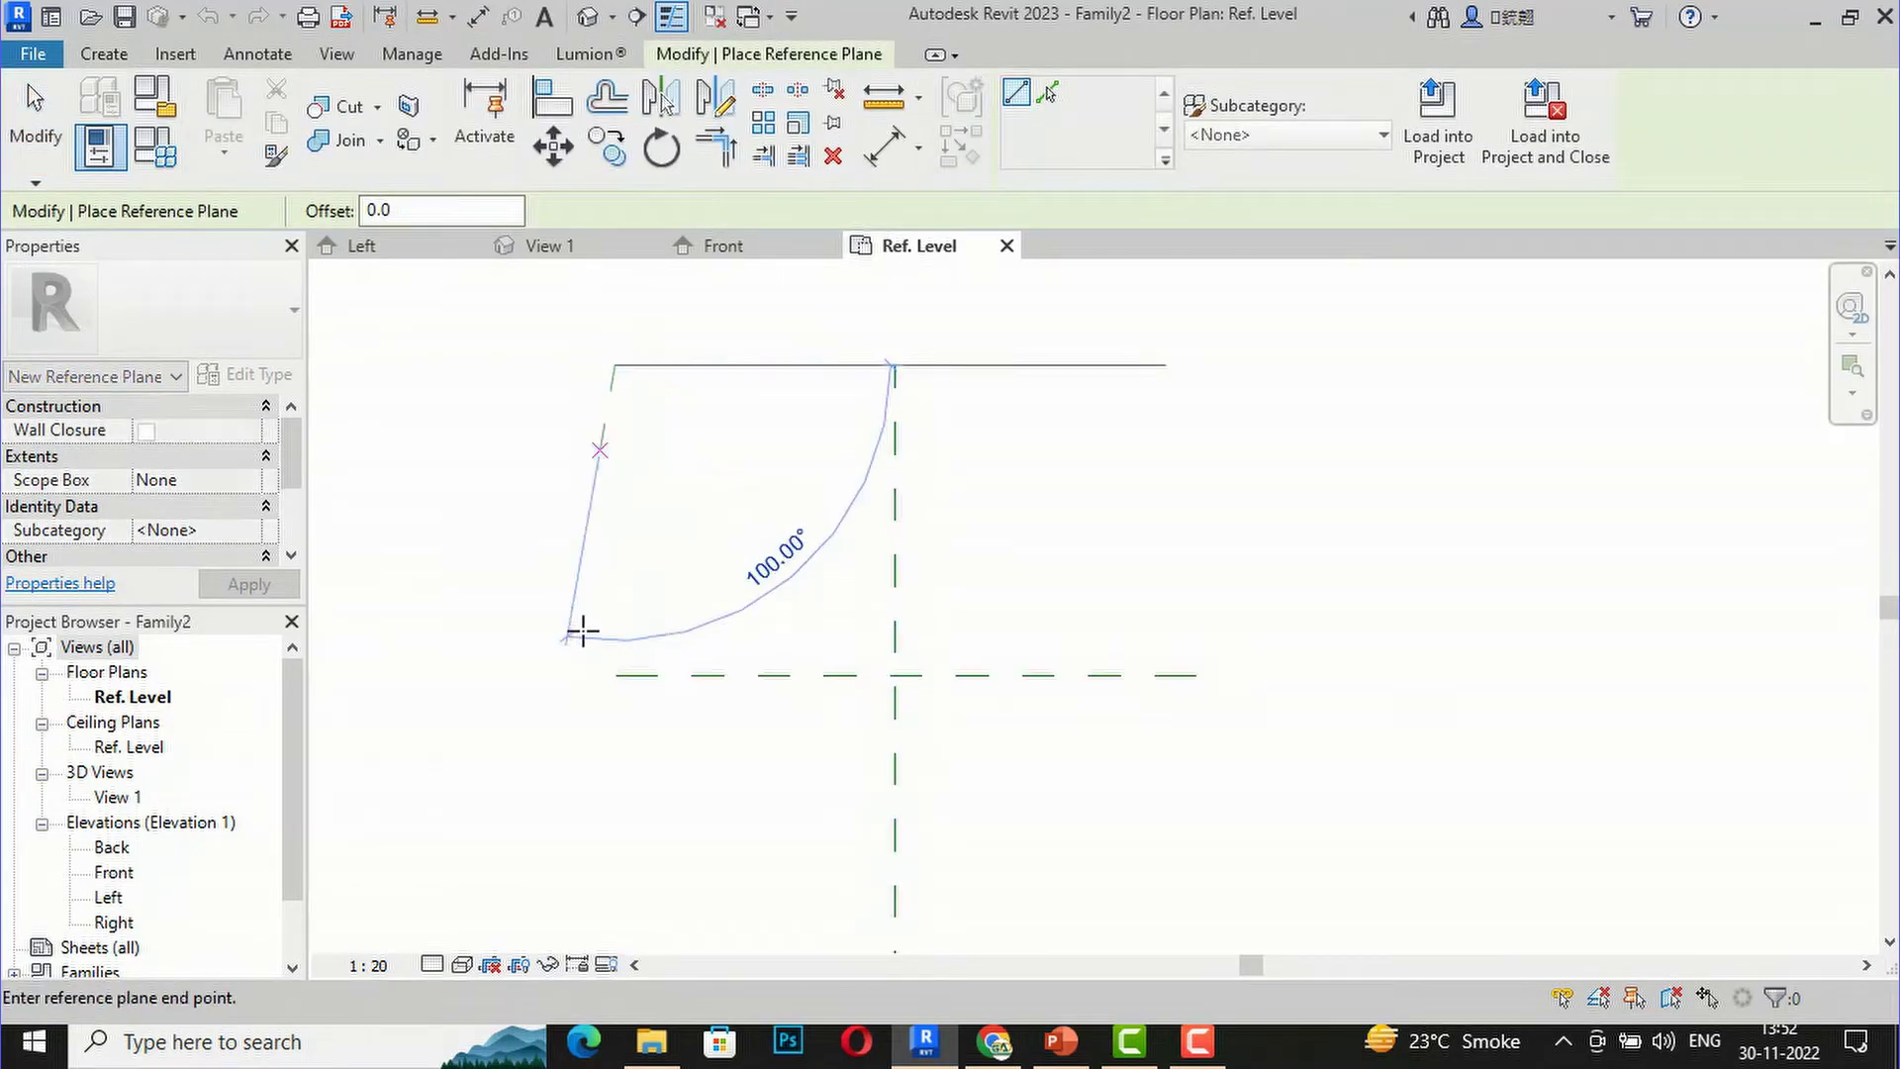
{"action": "left_click", "coordinate": [612, 937]}
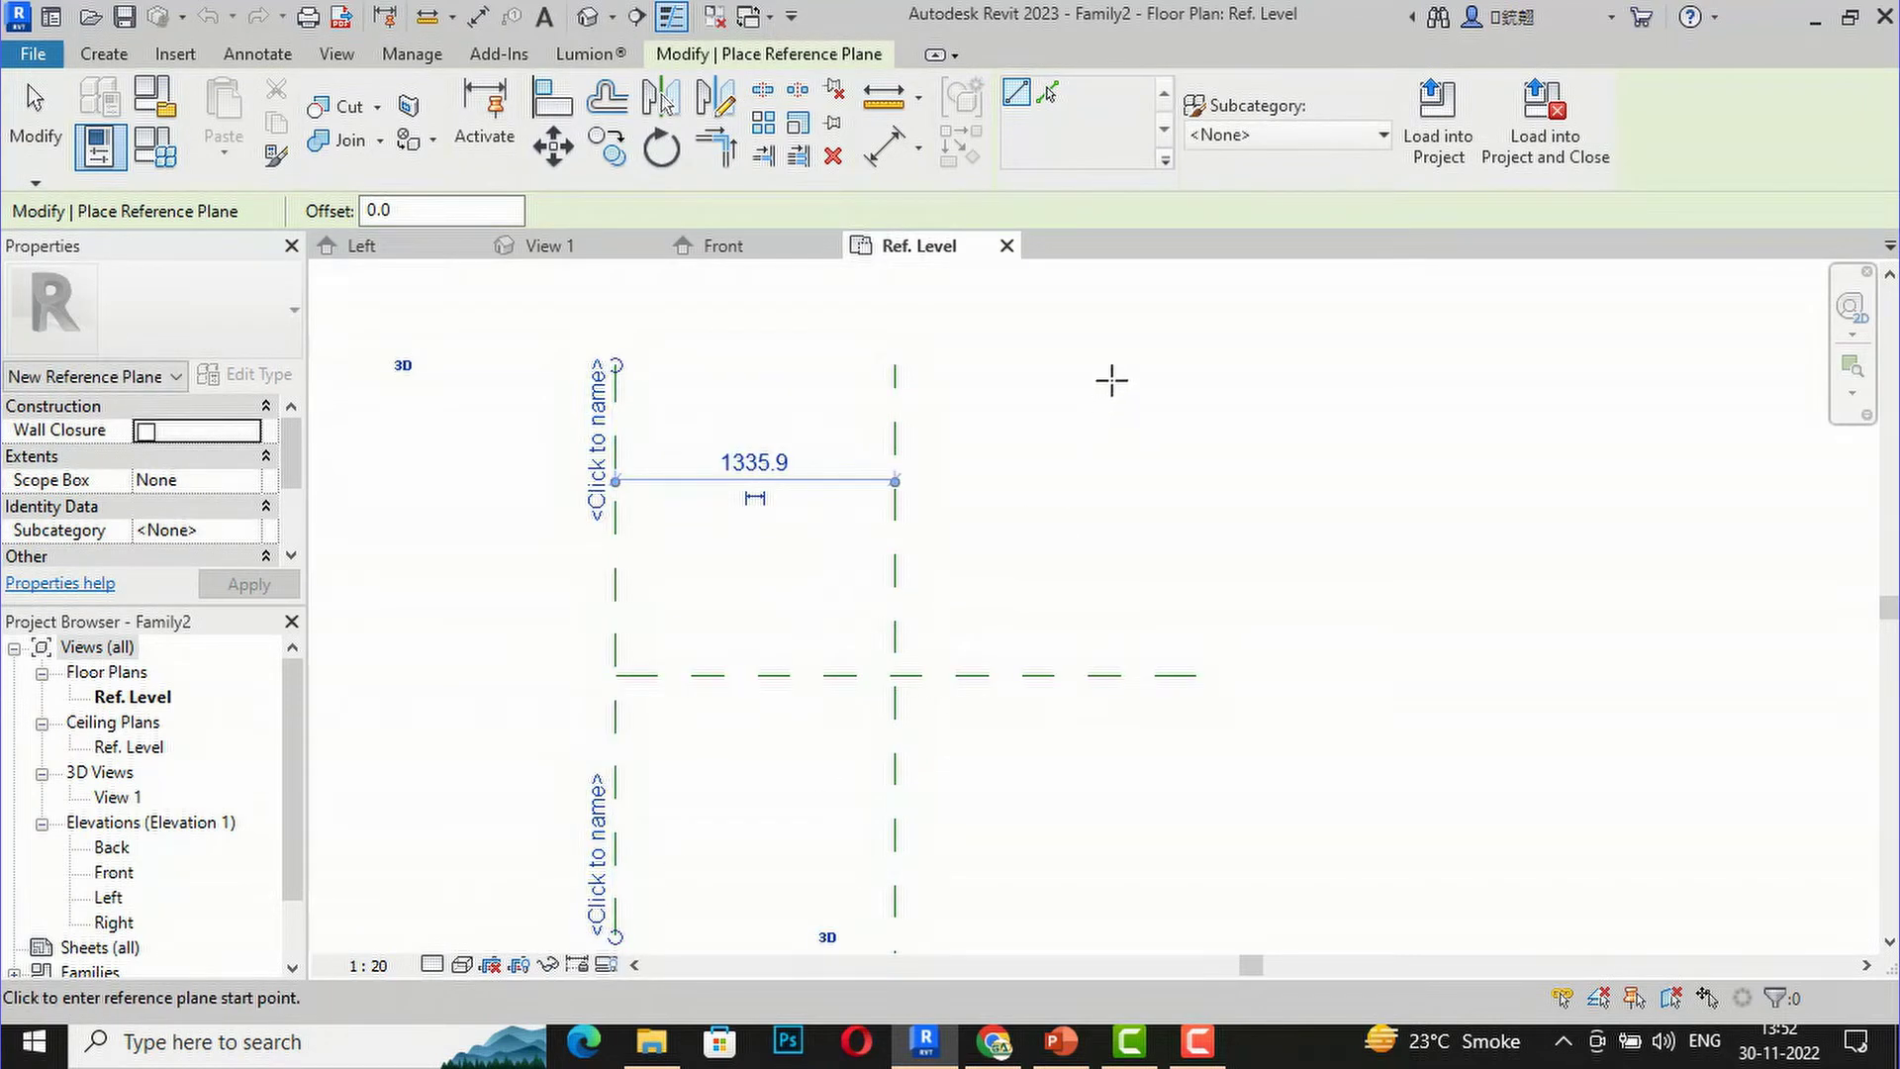
{"action": "left_click", "coordinate": [1139, 352]}
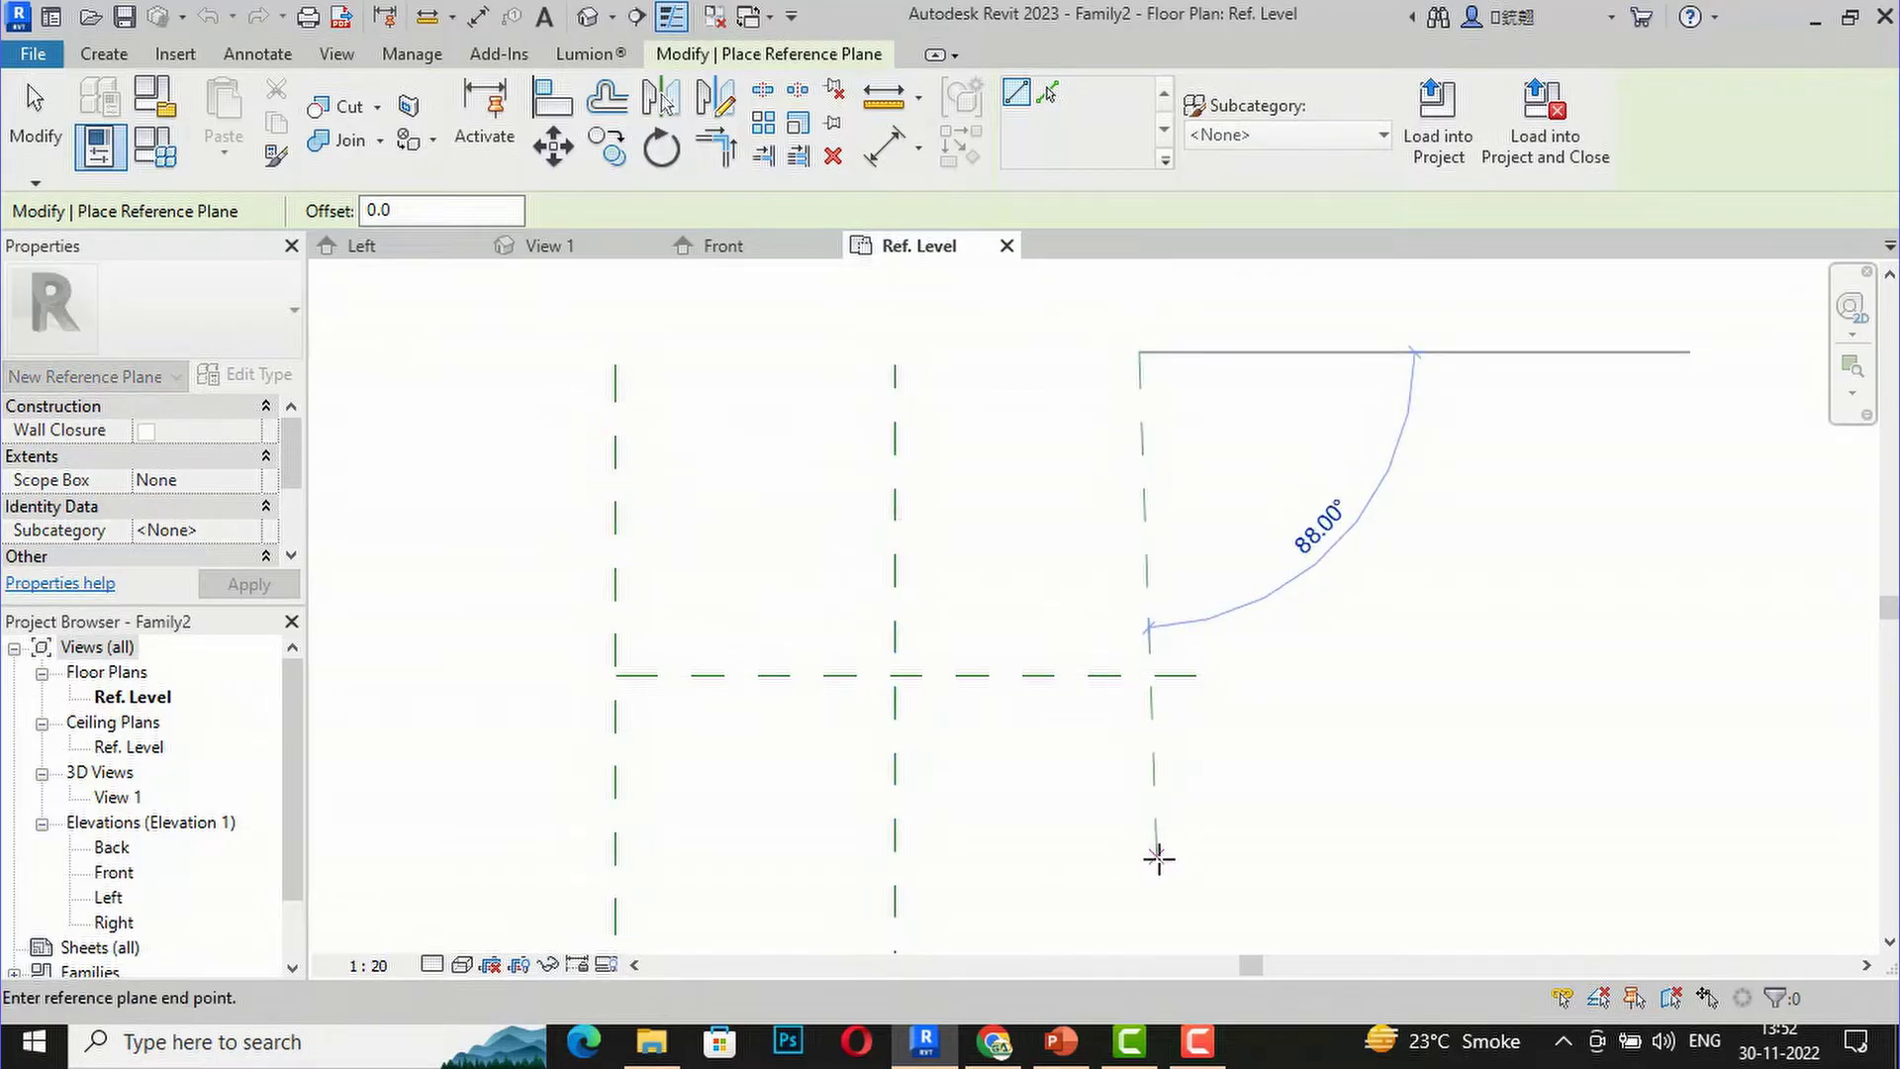
{"action": "left_click", "coordinate": [1138, 919]}
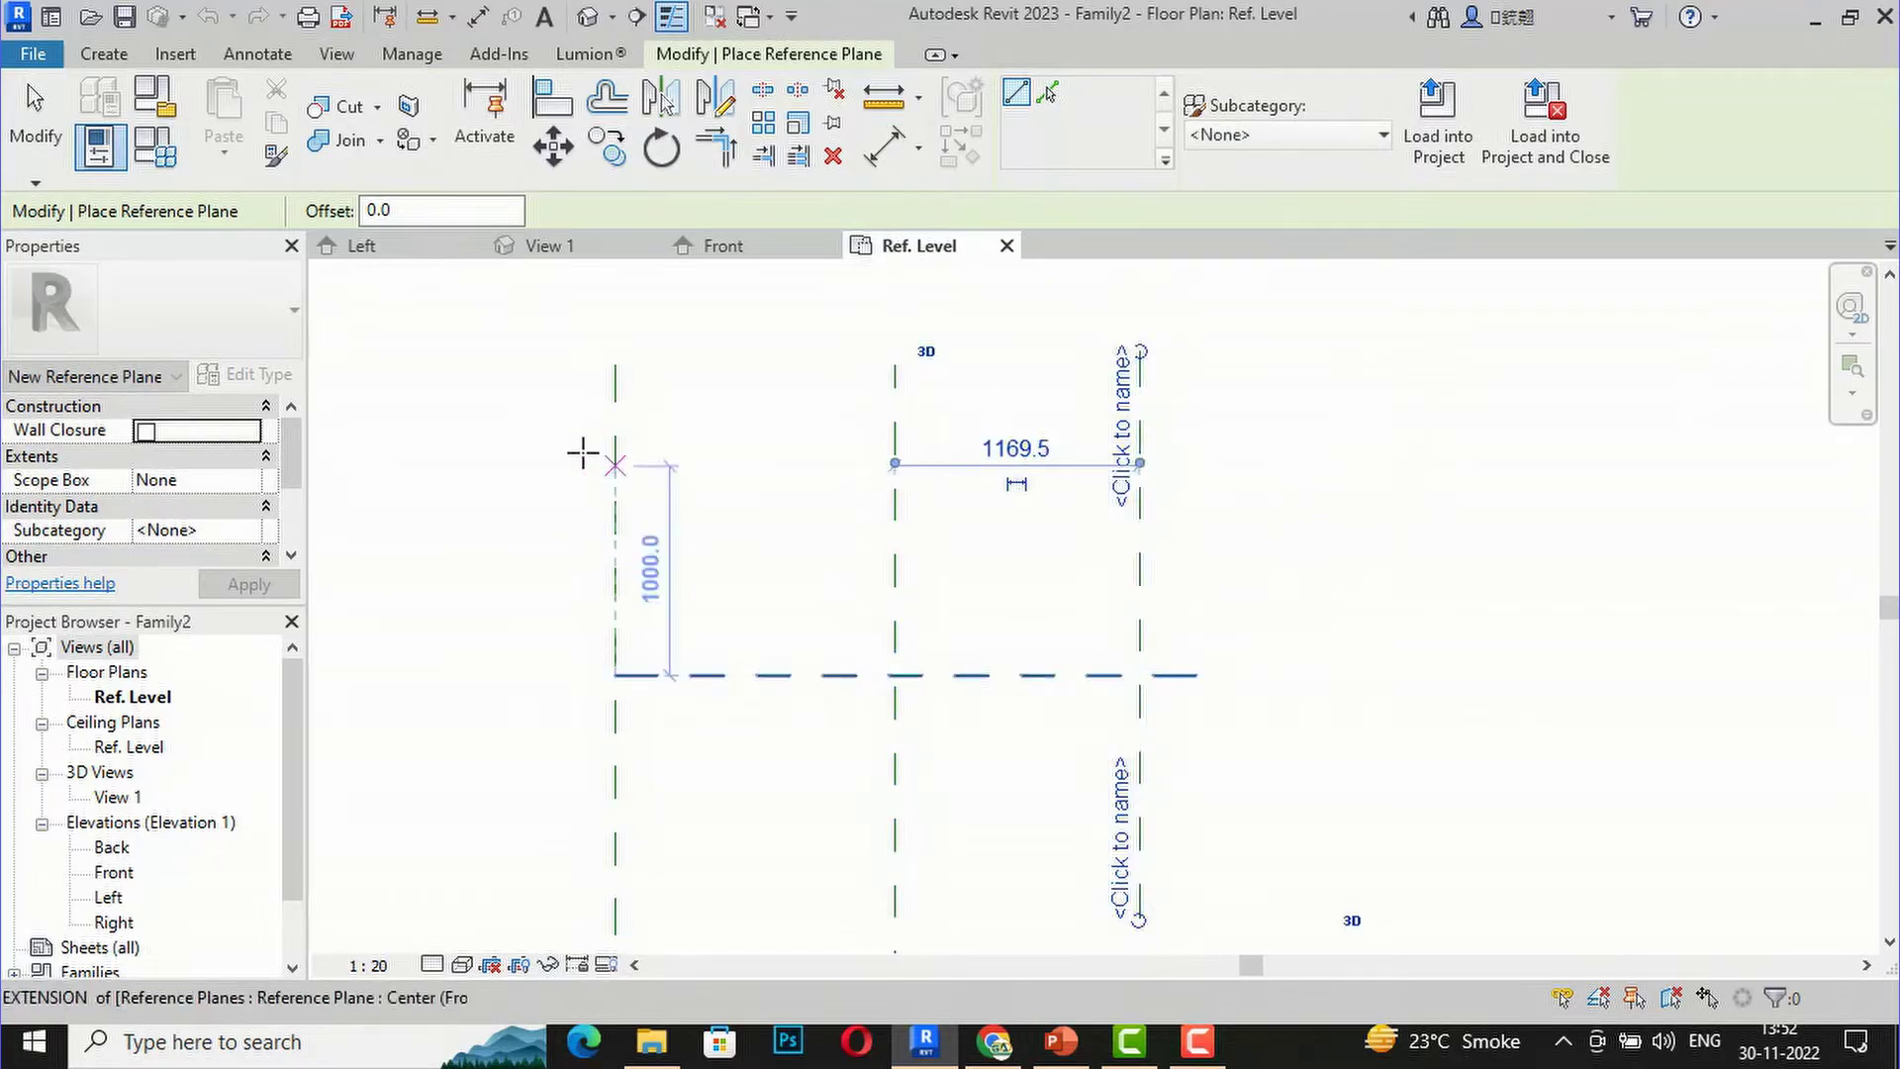
{"action": "left_click", "coordinate": [514, 431]}
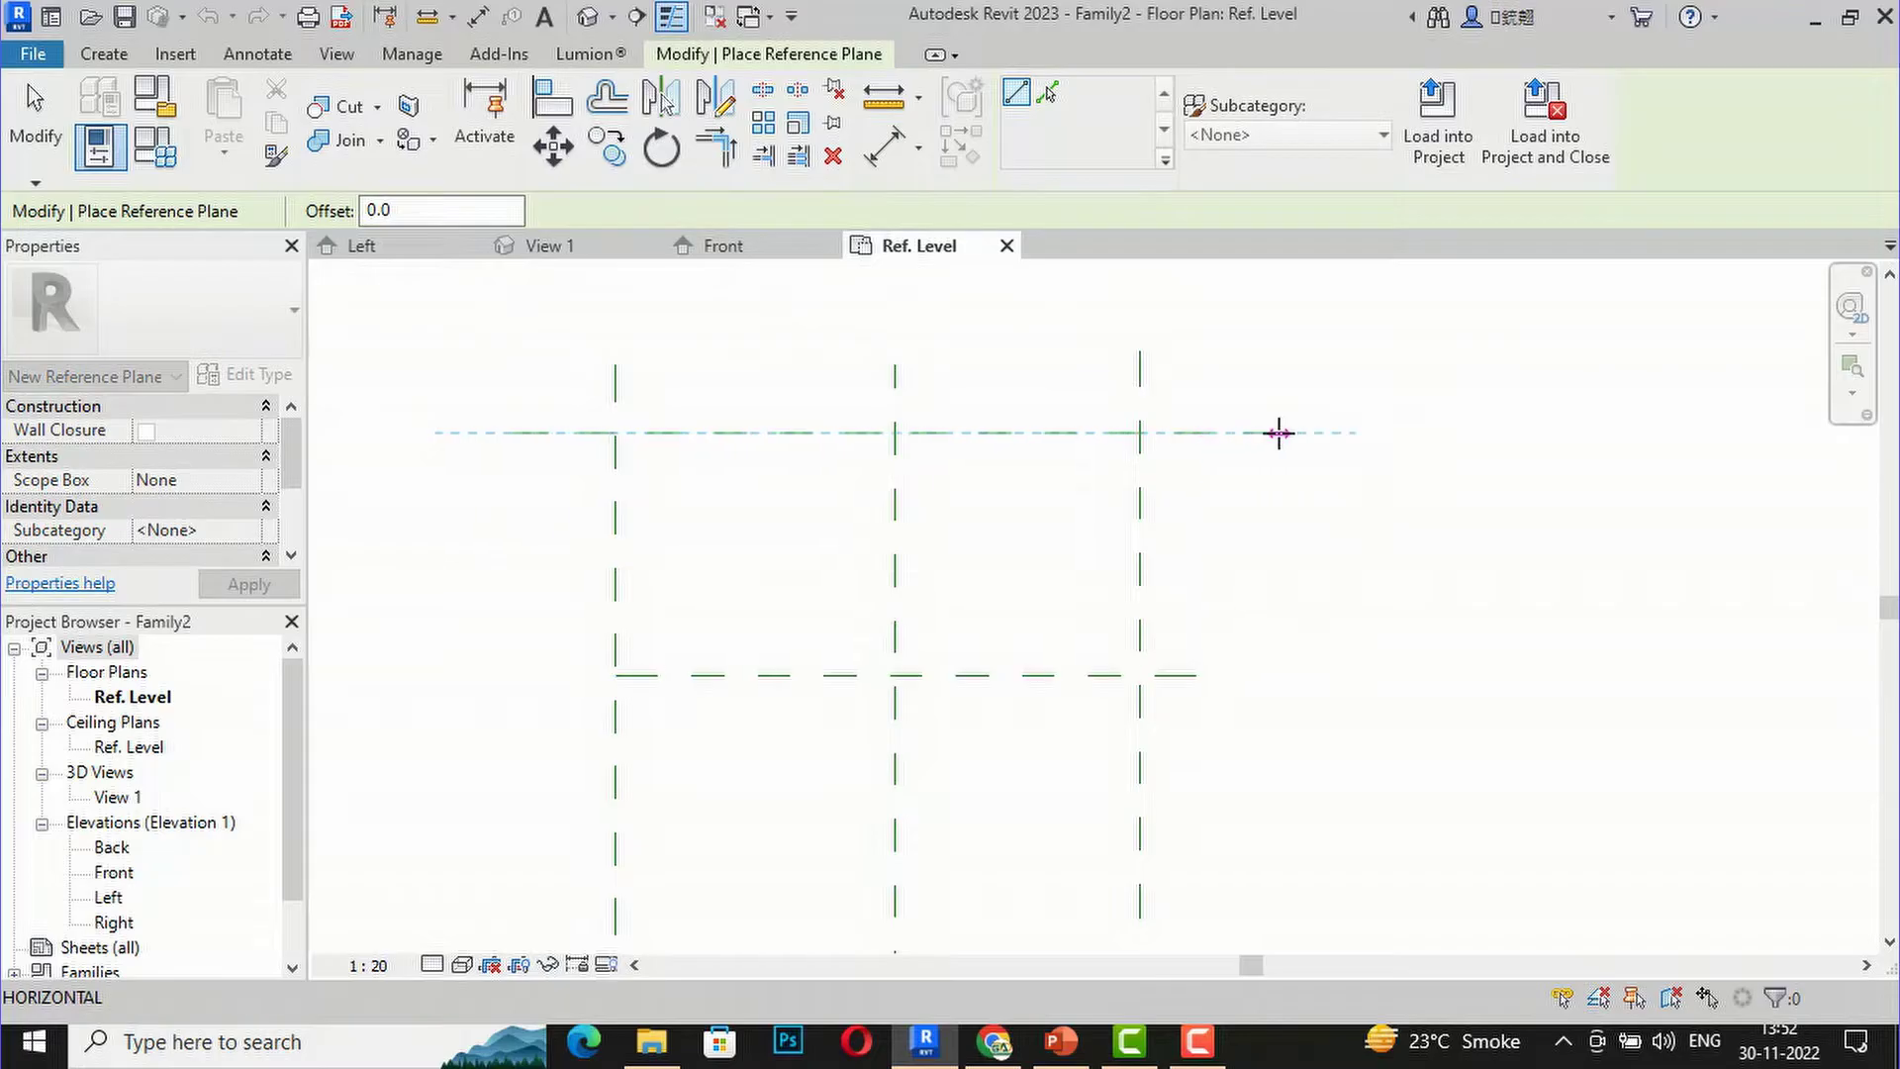
{"action": "left_click", "coordinate": [1278, 432]}
{"action": "left_click", "coordinate": [537, 895]}
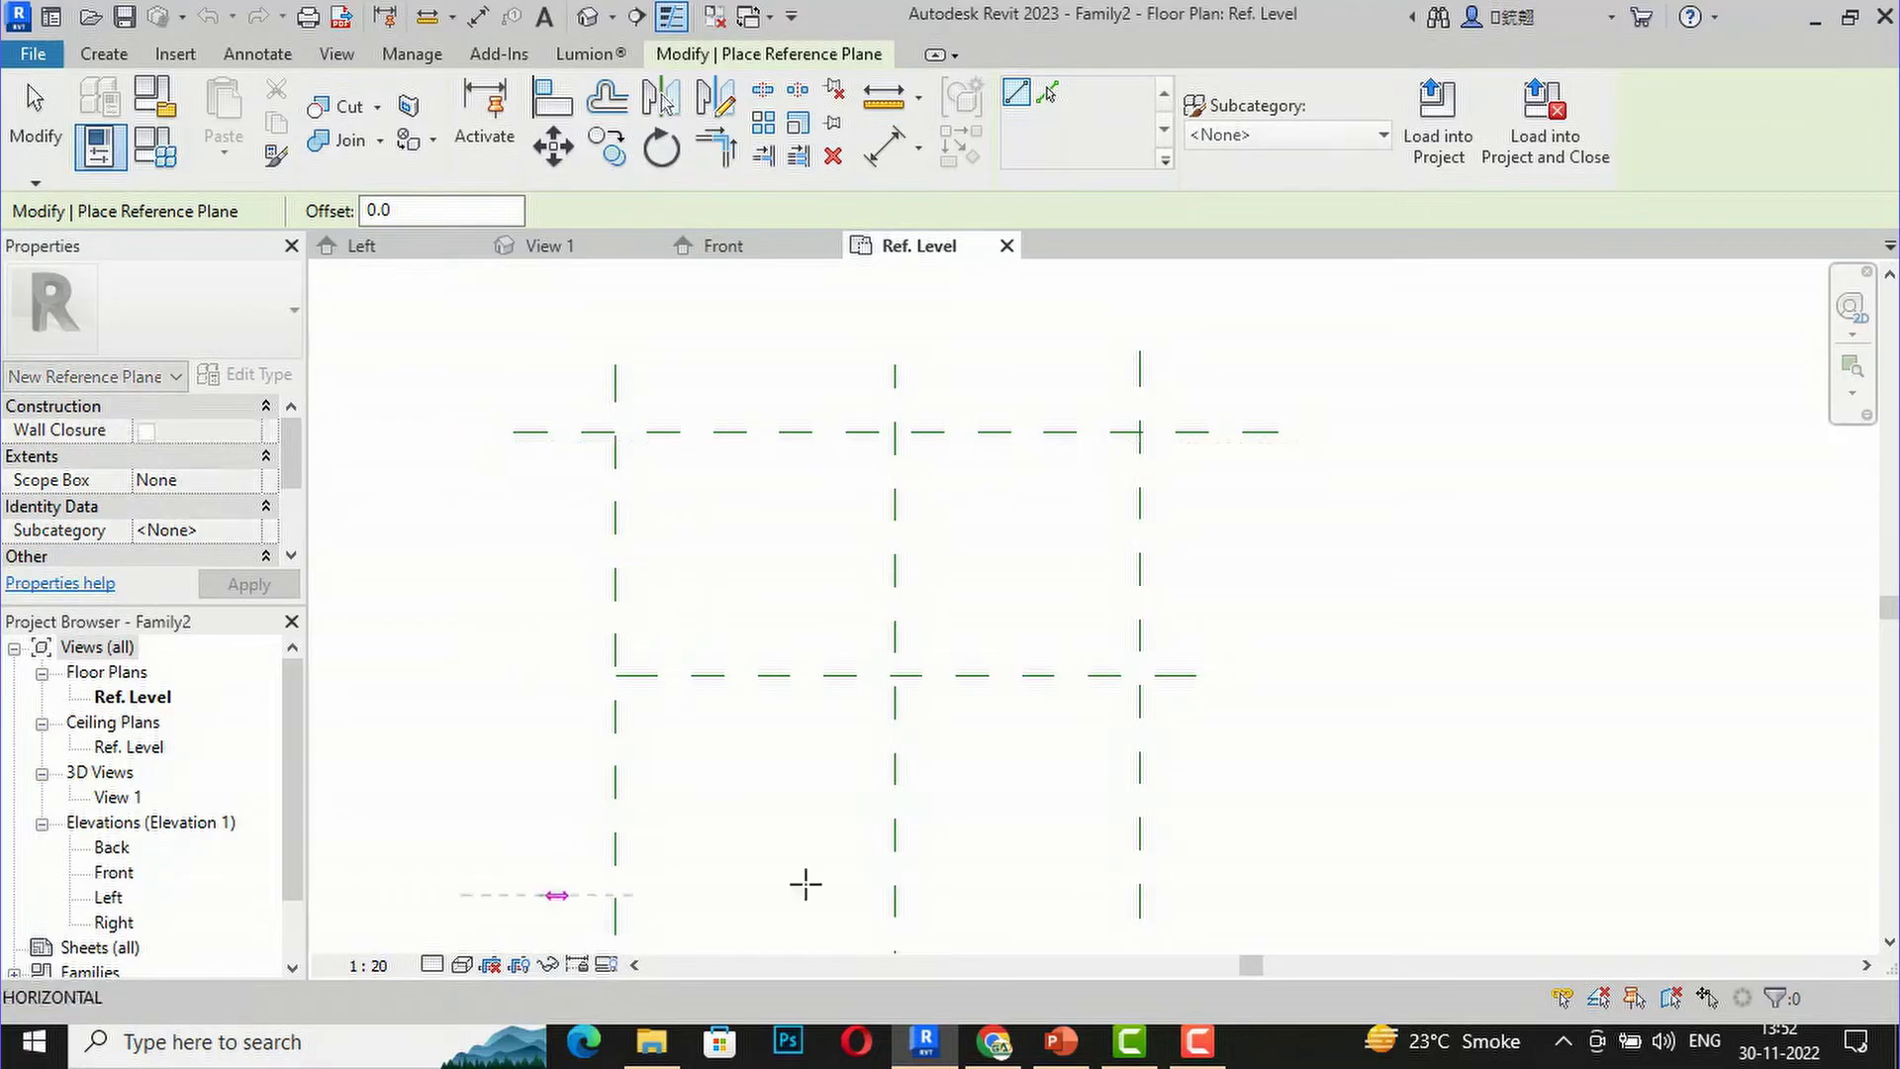
{"action": "left_click", "coordinate": [1246, 894]}
{"action": "key", "text": "Escape"}
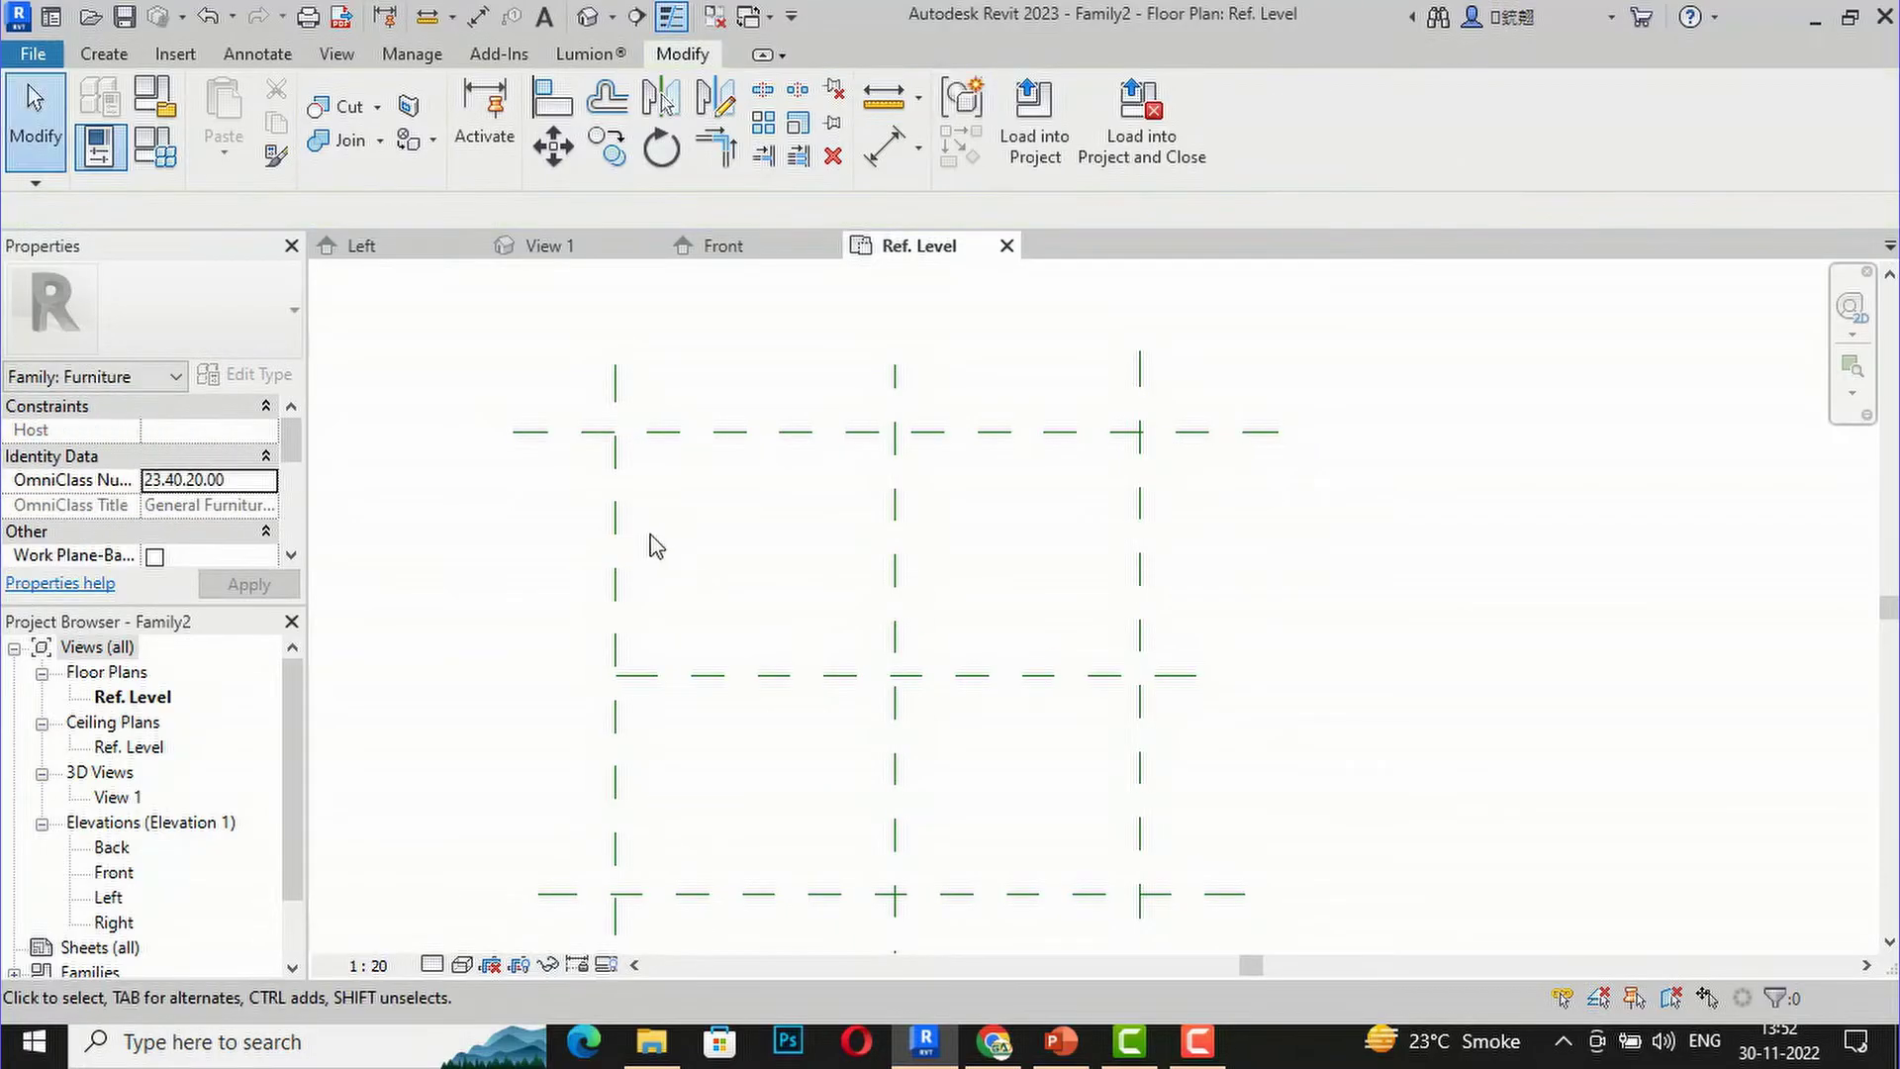
Step: Move the left vertical reference plane to 1200 from centre
{"action": "scroll", "coordinate": [942, 432], "scroll_direction": "down", "scroll_amount": 1}
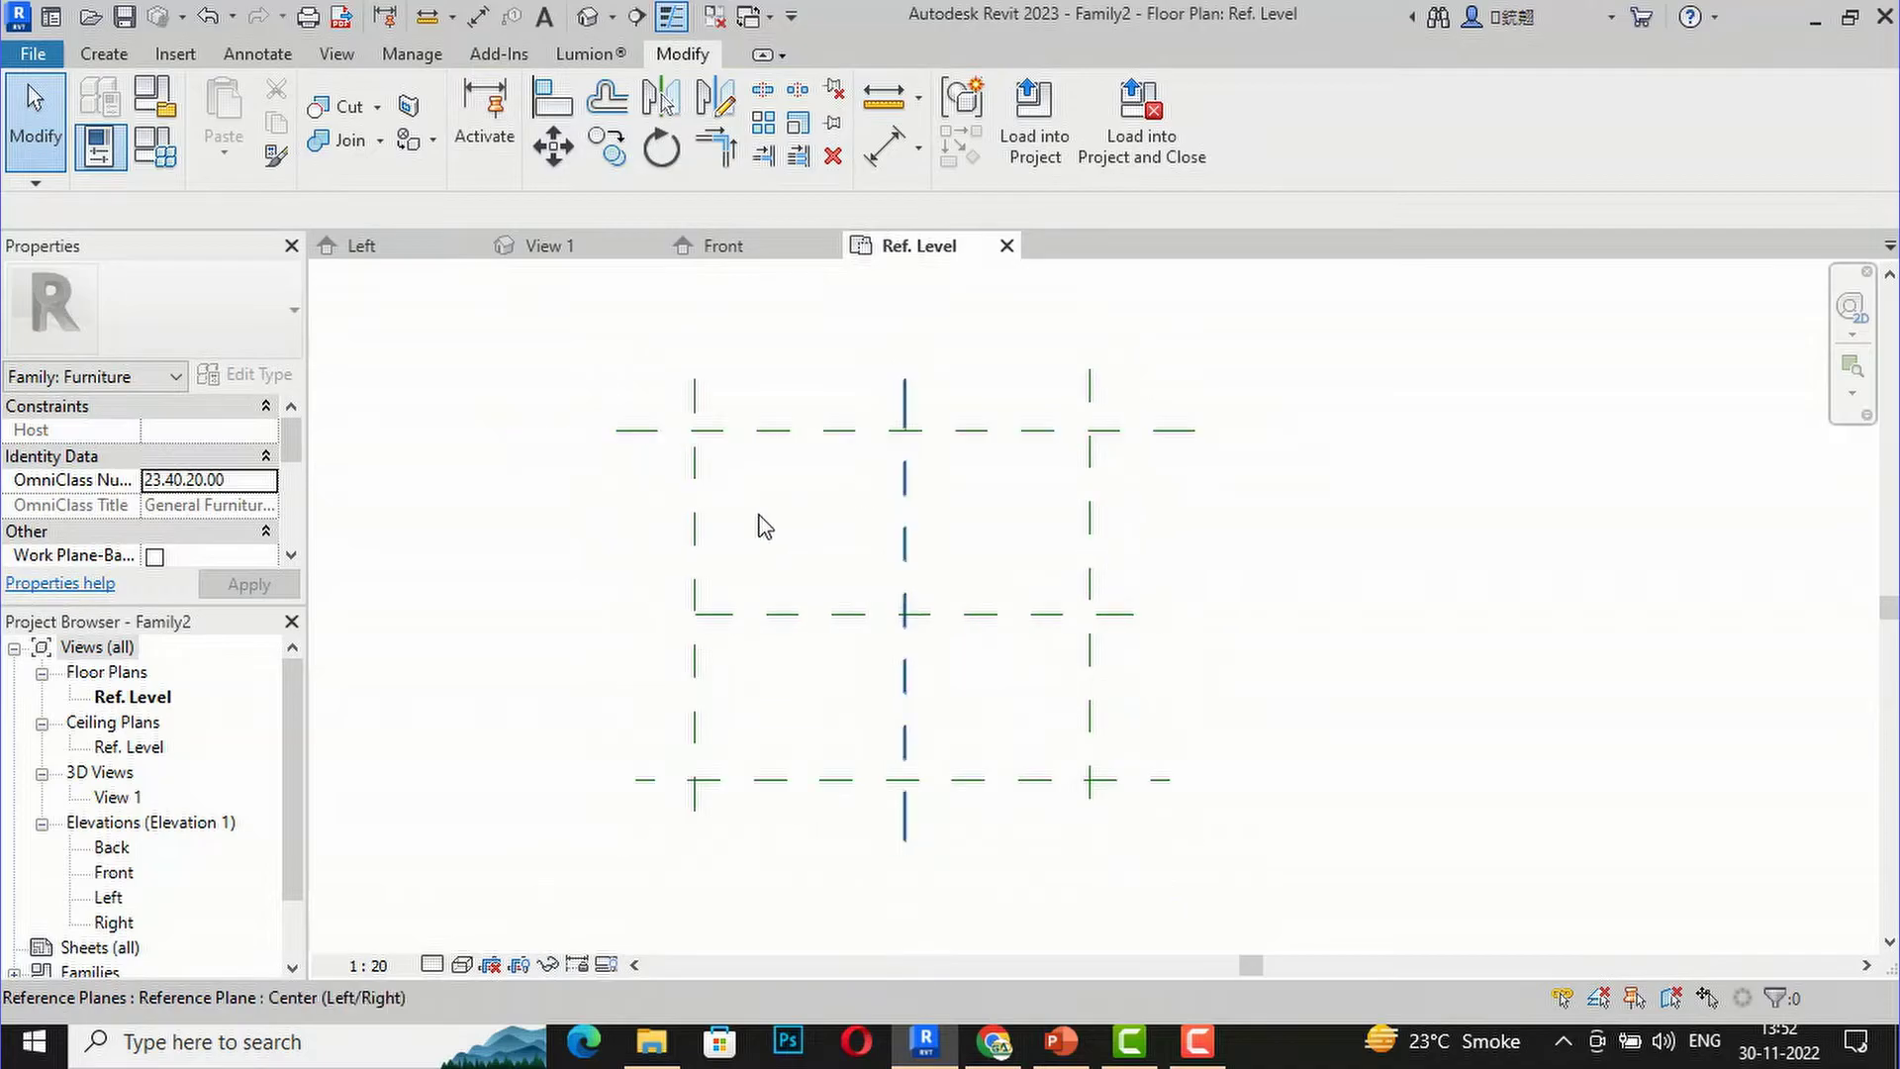
{"action": "left_click", "coordinate": [697, 531]}
{"action": "left_click_drag", "start_coordinate": [708, 561], "coordinate": [714, 479]}
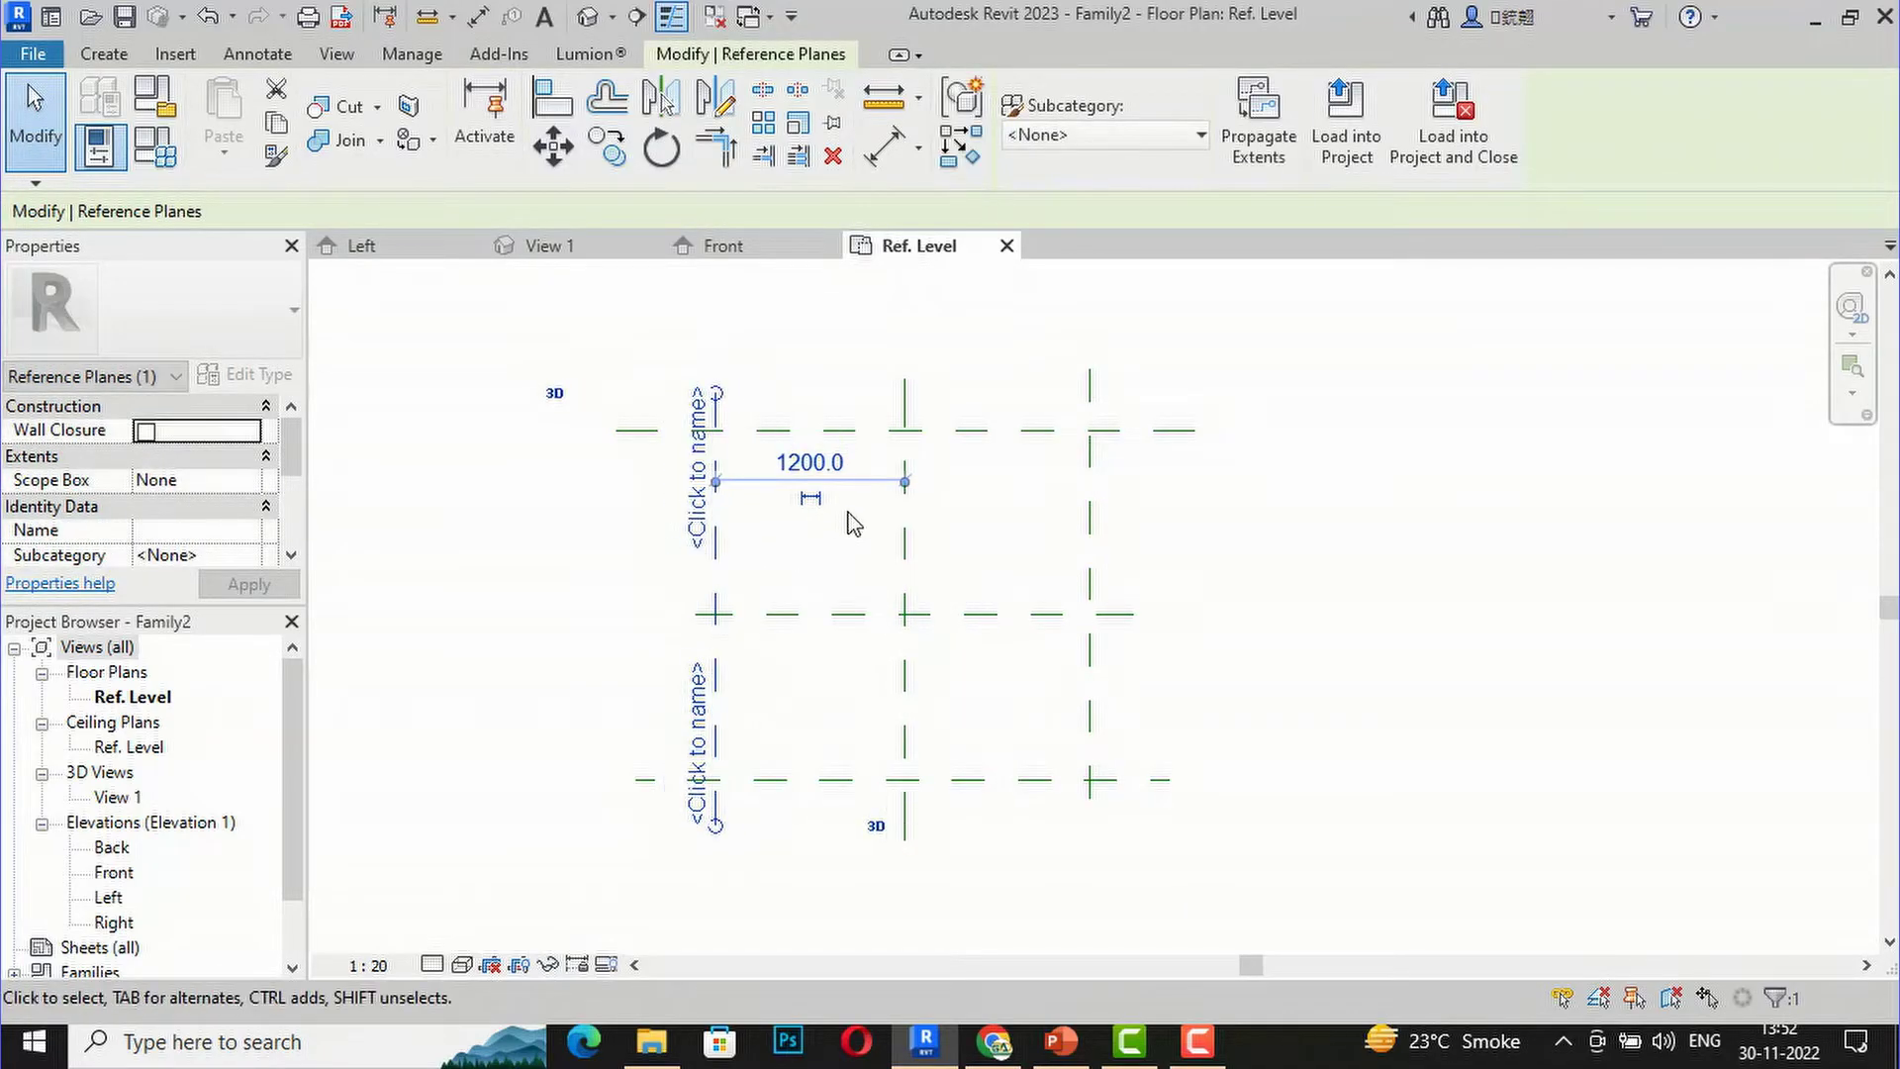
{"action": "left_click", "coordinate": [854, 523]}
{"action": "scroll", "coordinate": [1224, 515], "scroll_direction": "up", "scroll_amount": 1}
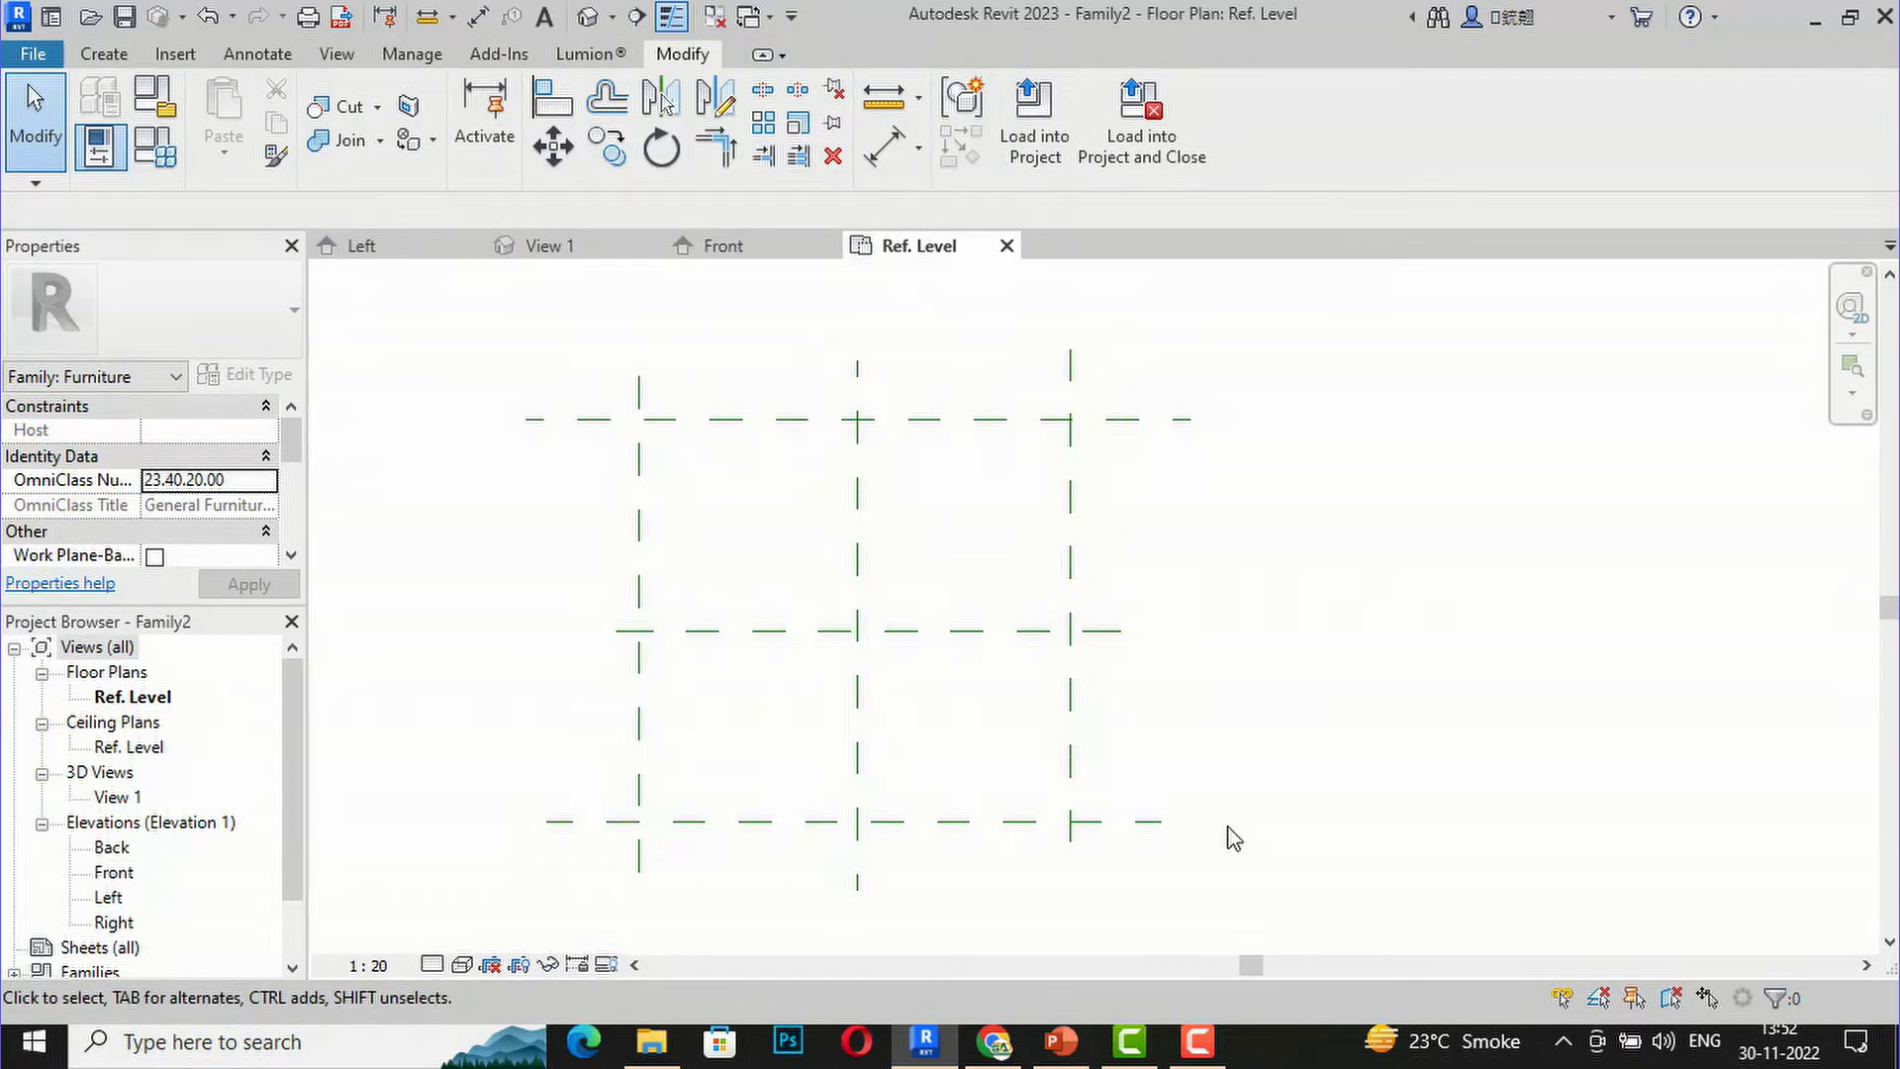
Step: Add an equal (EQ) aligned dimension chain across the top, centre and bottom planes
{"action": "left_click", "coordinate": [257, 54]}
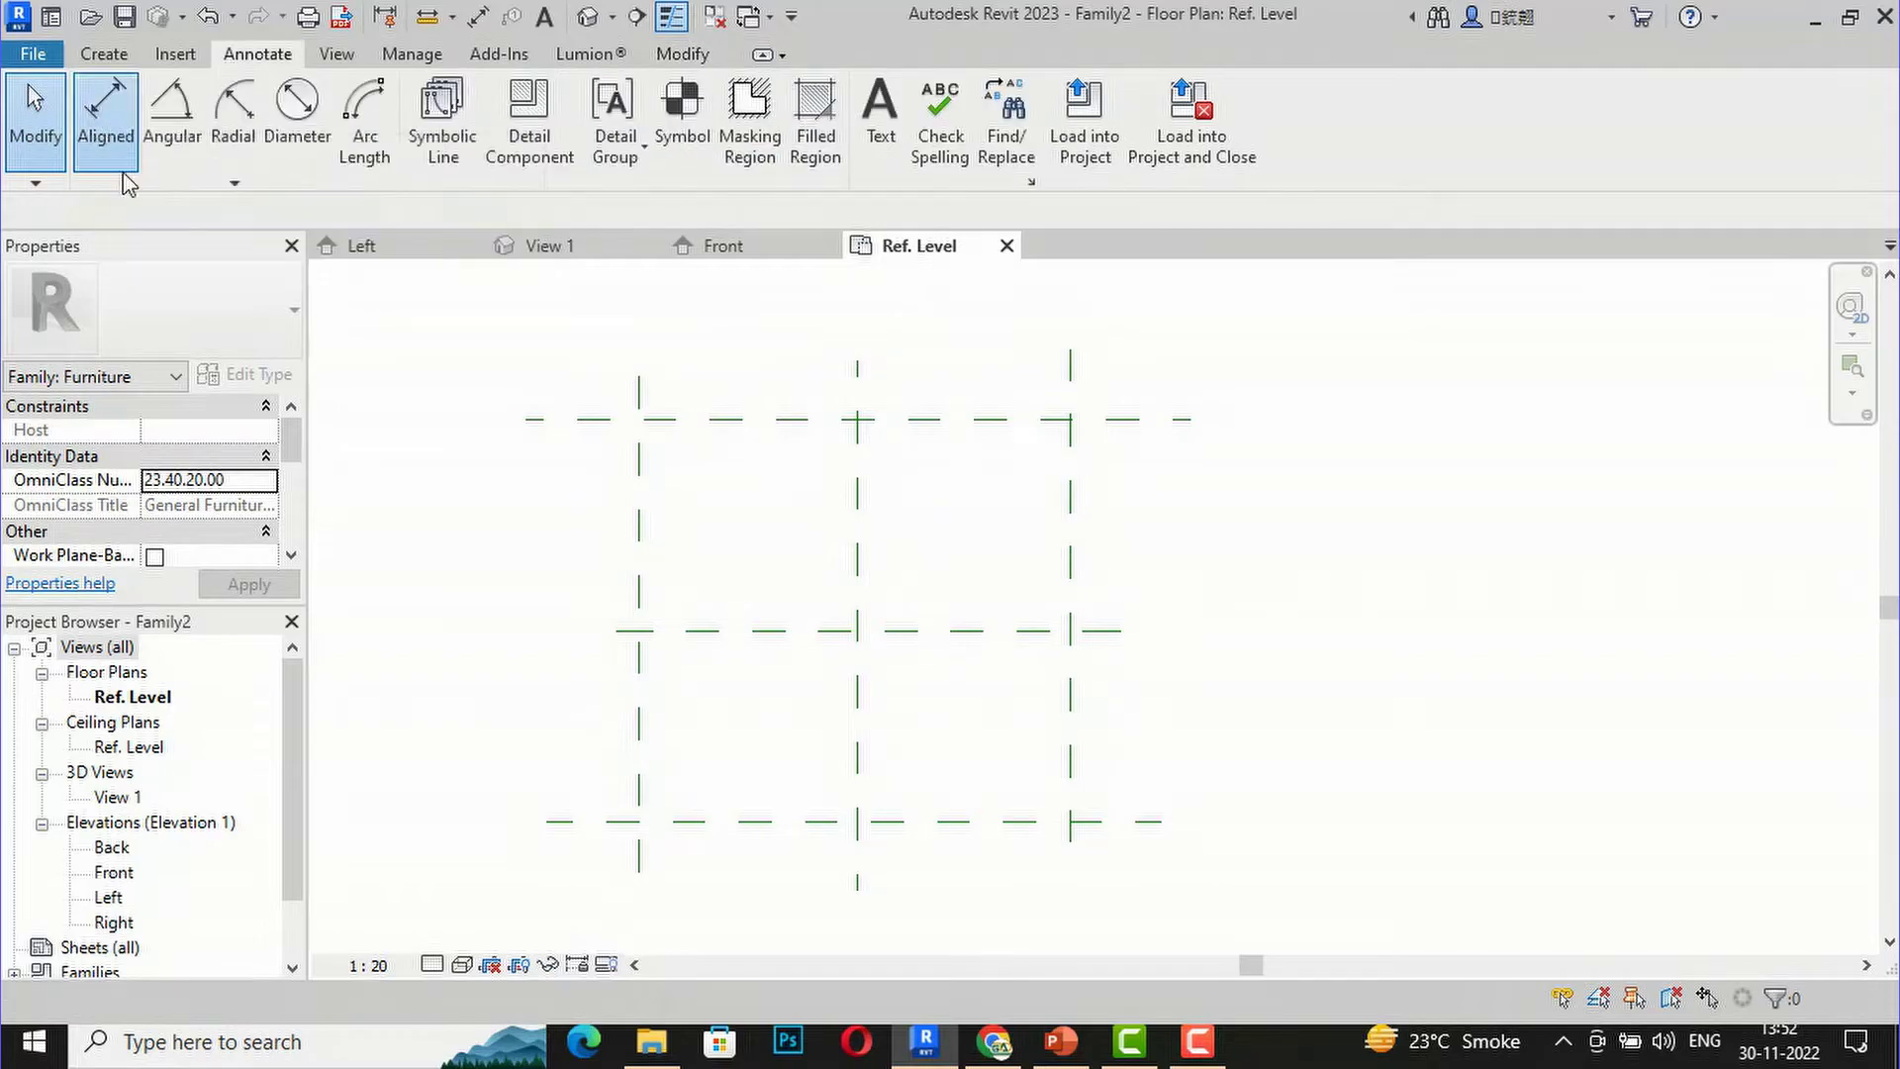
{"action": "left_click", "coordinate": [95, 114]}
{"action": "left_click", "coordinate": [665, 423]}
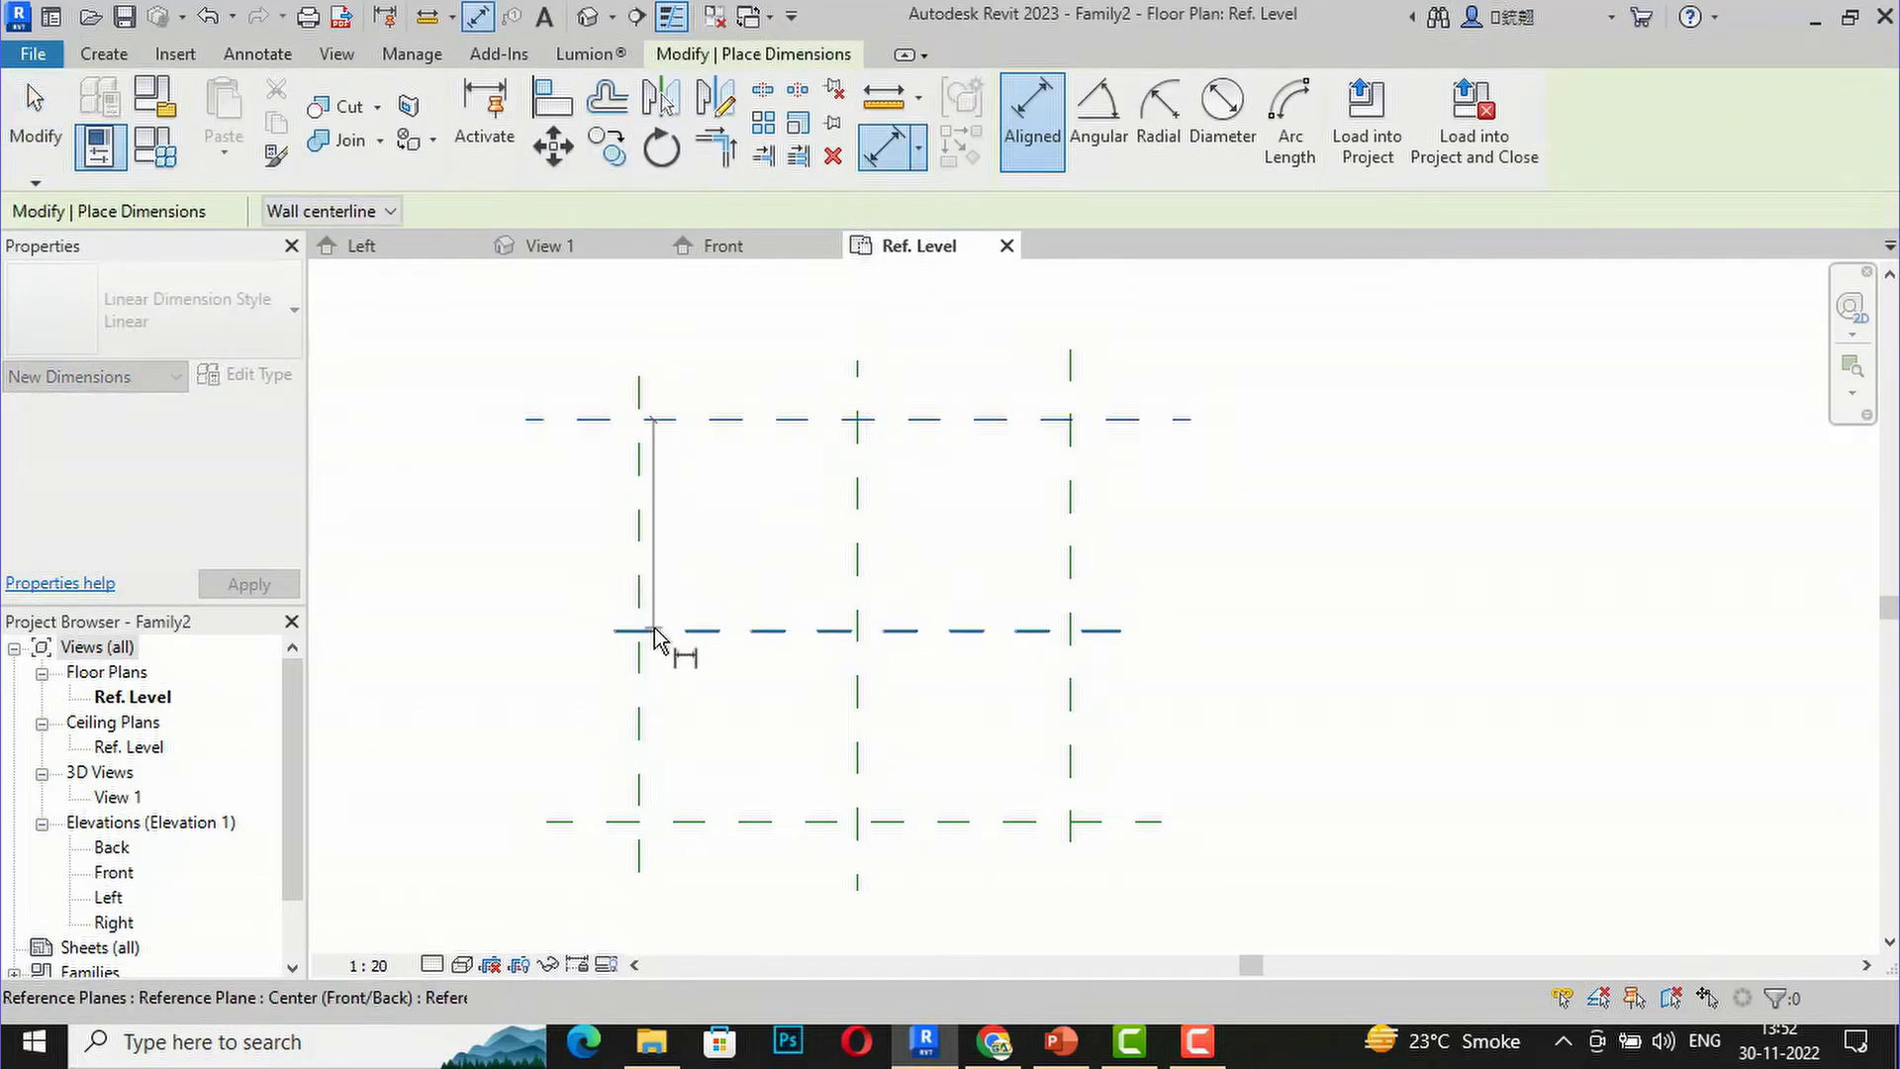
{"action": "left_click", "coordinate": [655, 631]}
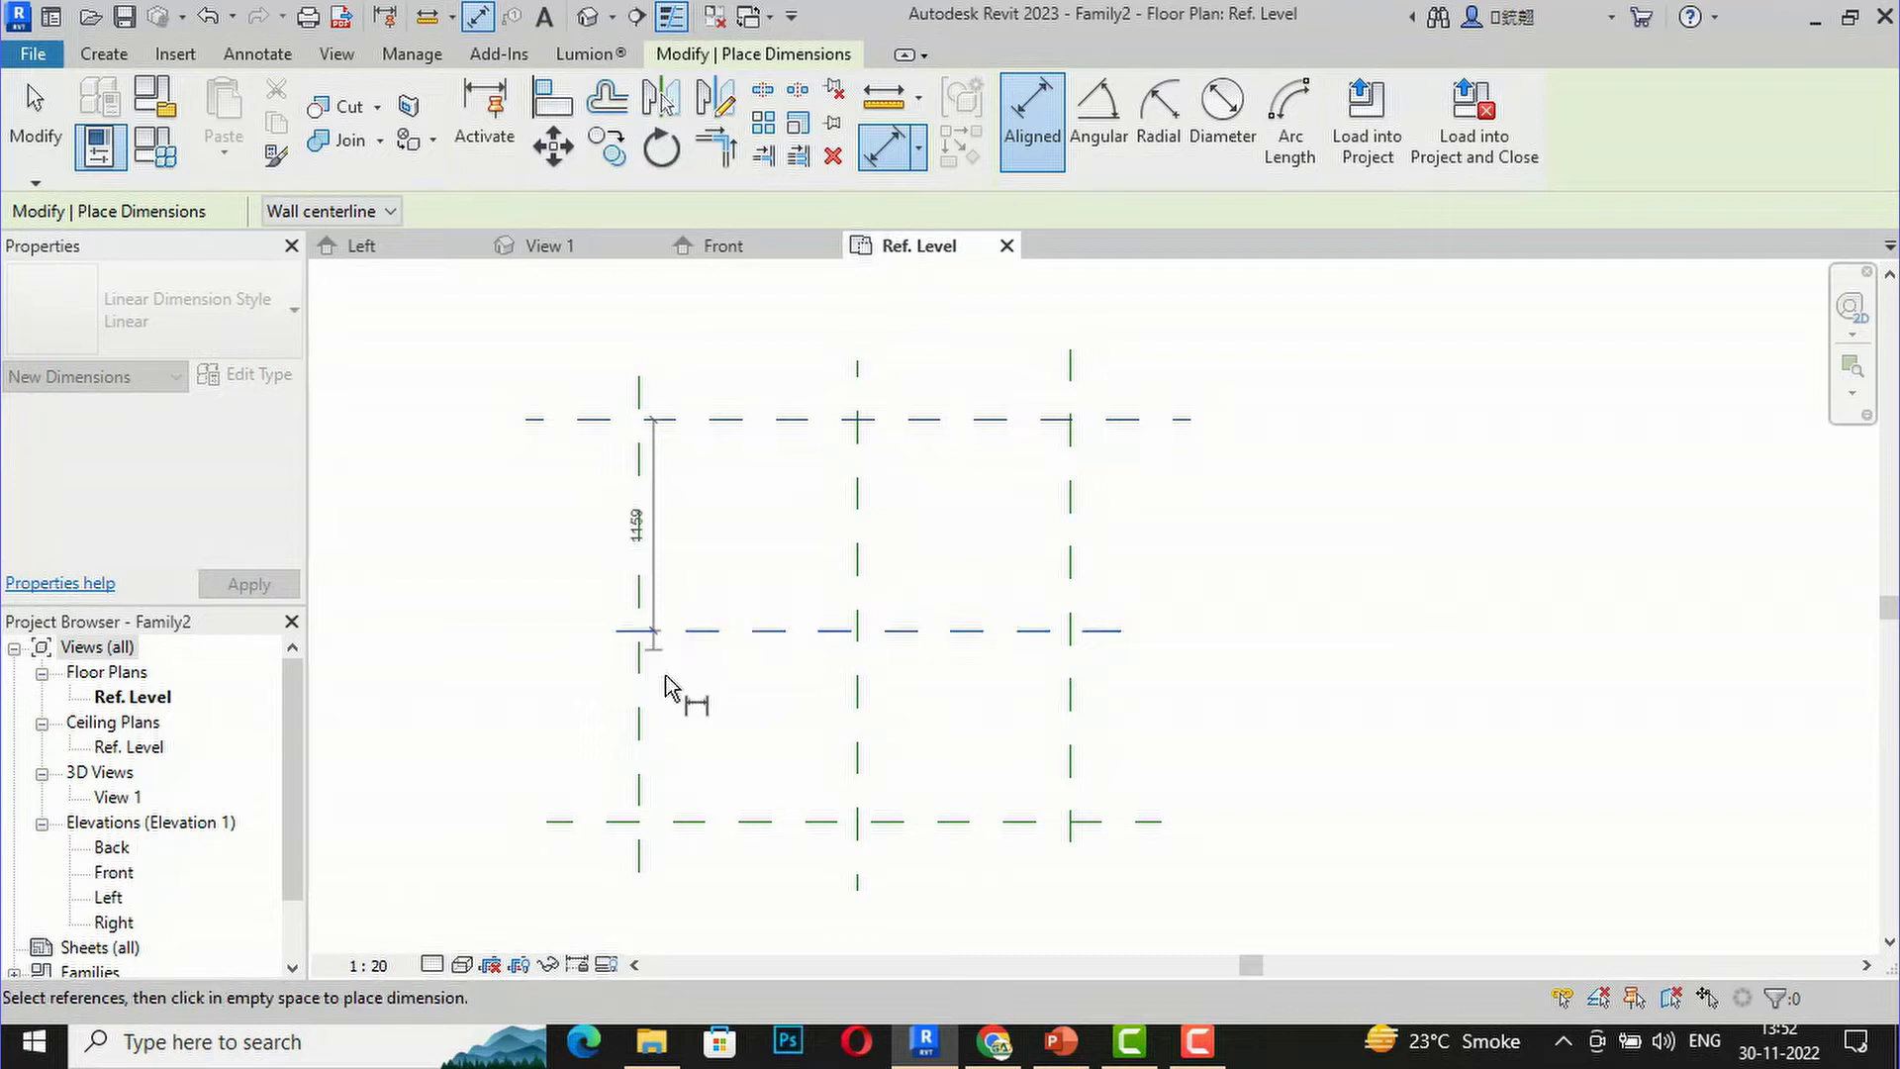
{"action": "left_click", "coordinate": [661, 822]}
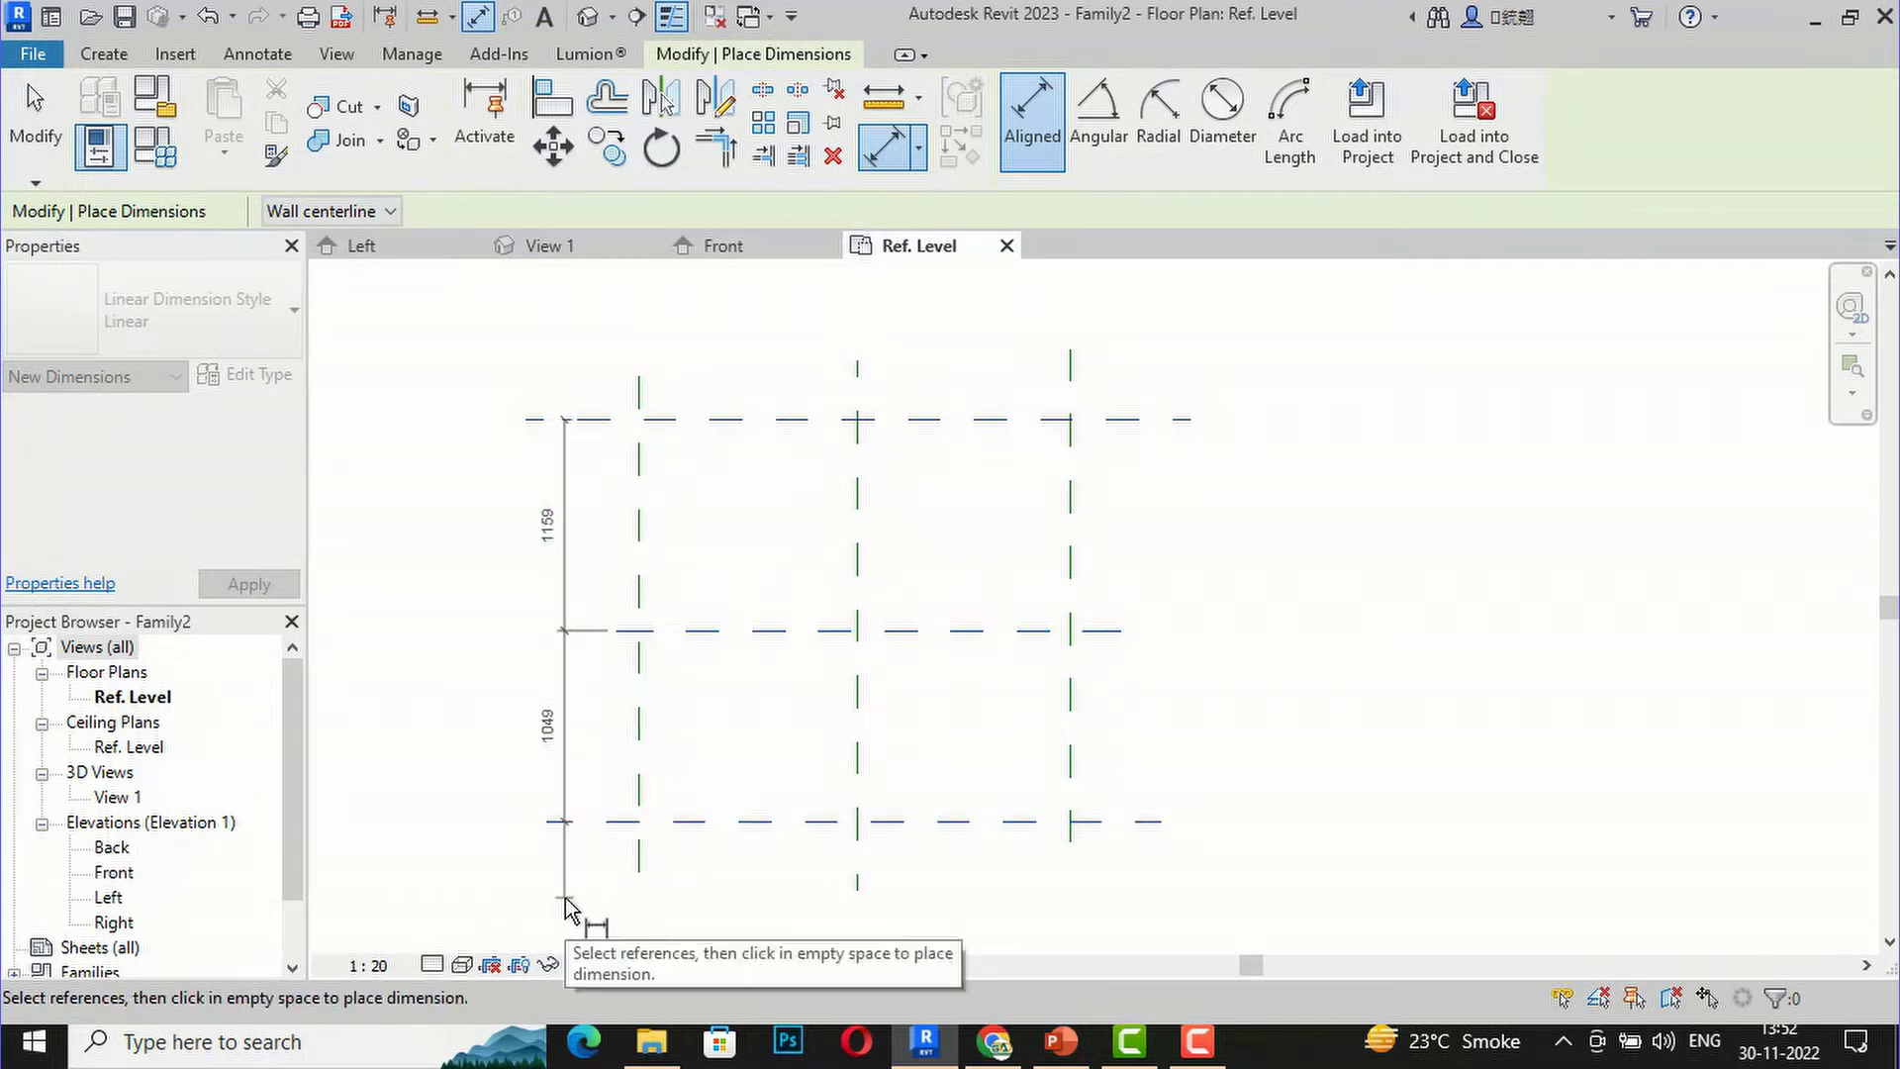
{"action": "left_click", "coordinate": [566, 895]}
{"action": "scroll", "coordinate": [612, 634], "scroll_direction": "up", "scroll_amount": 2}
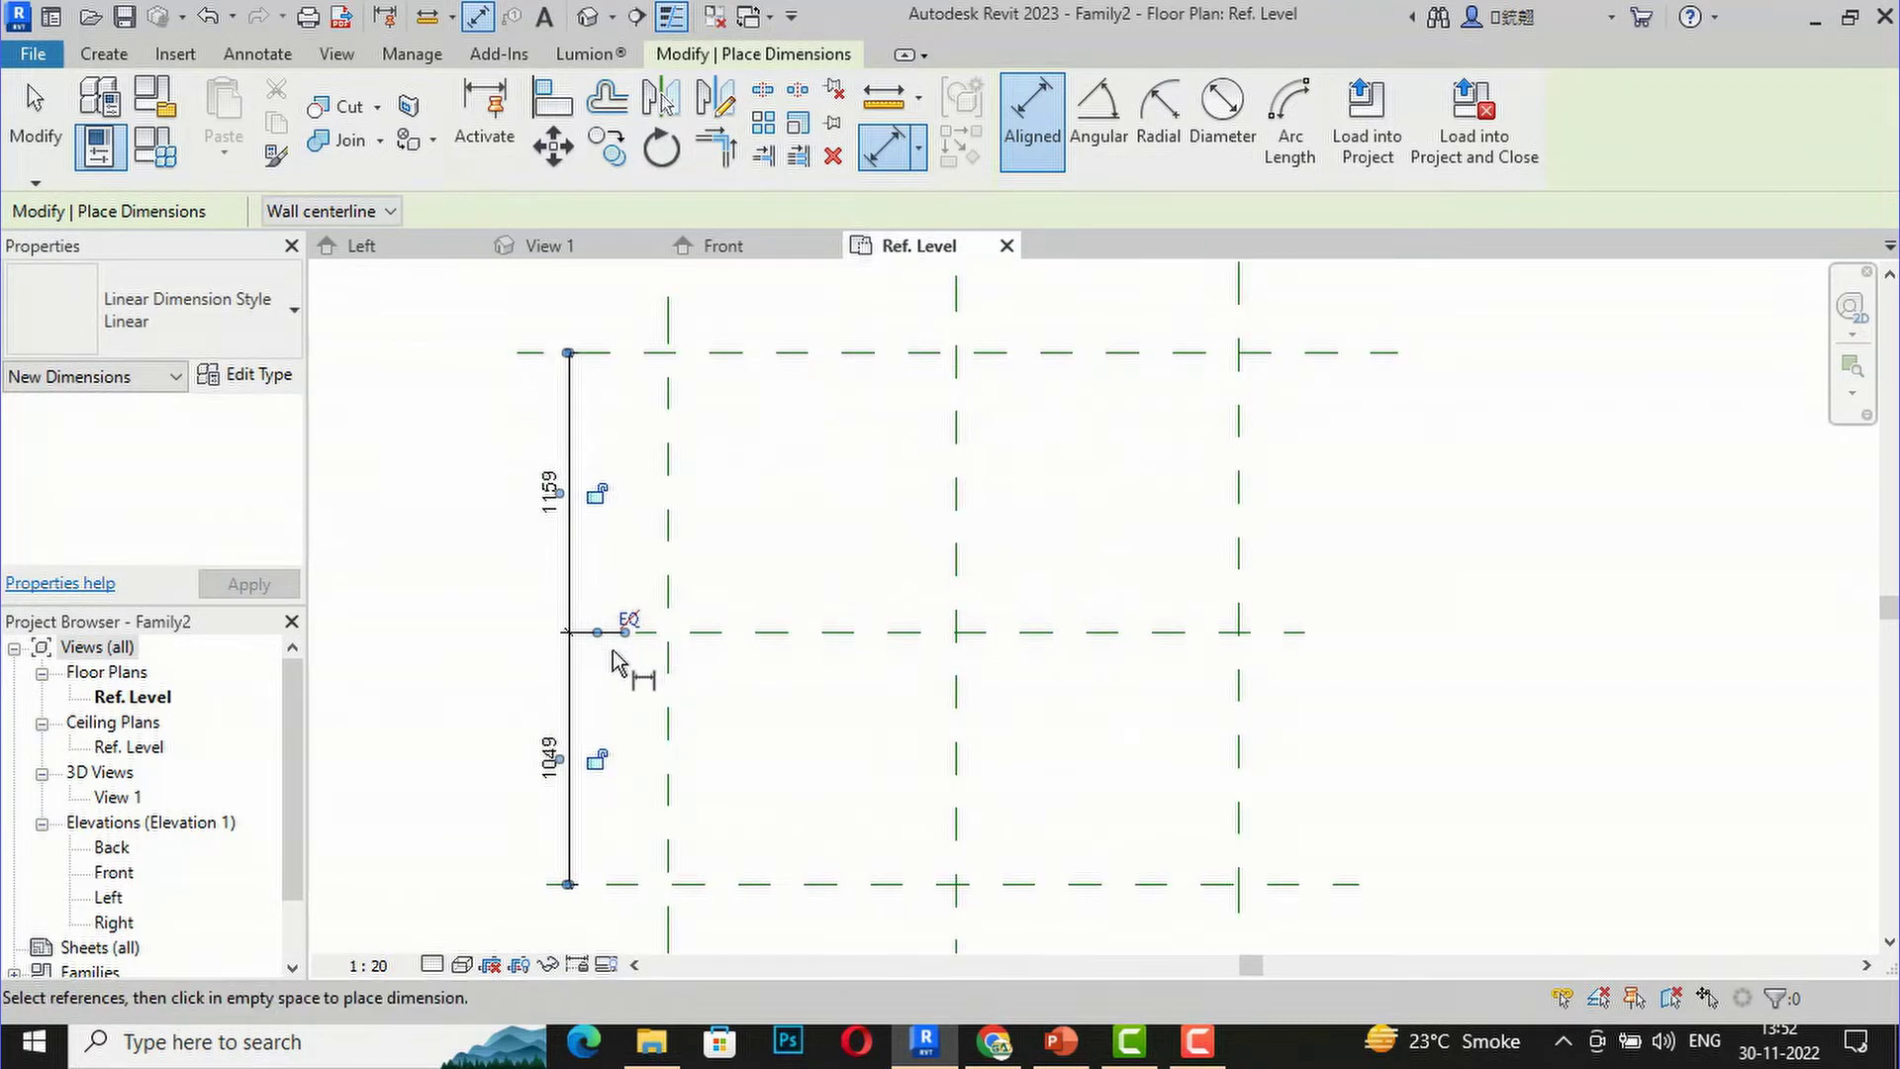
{"action": "scroll", "coordinate": [625, 637], "scroll_direction": "up", "scroll_amount": 1}
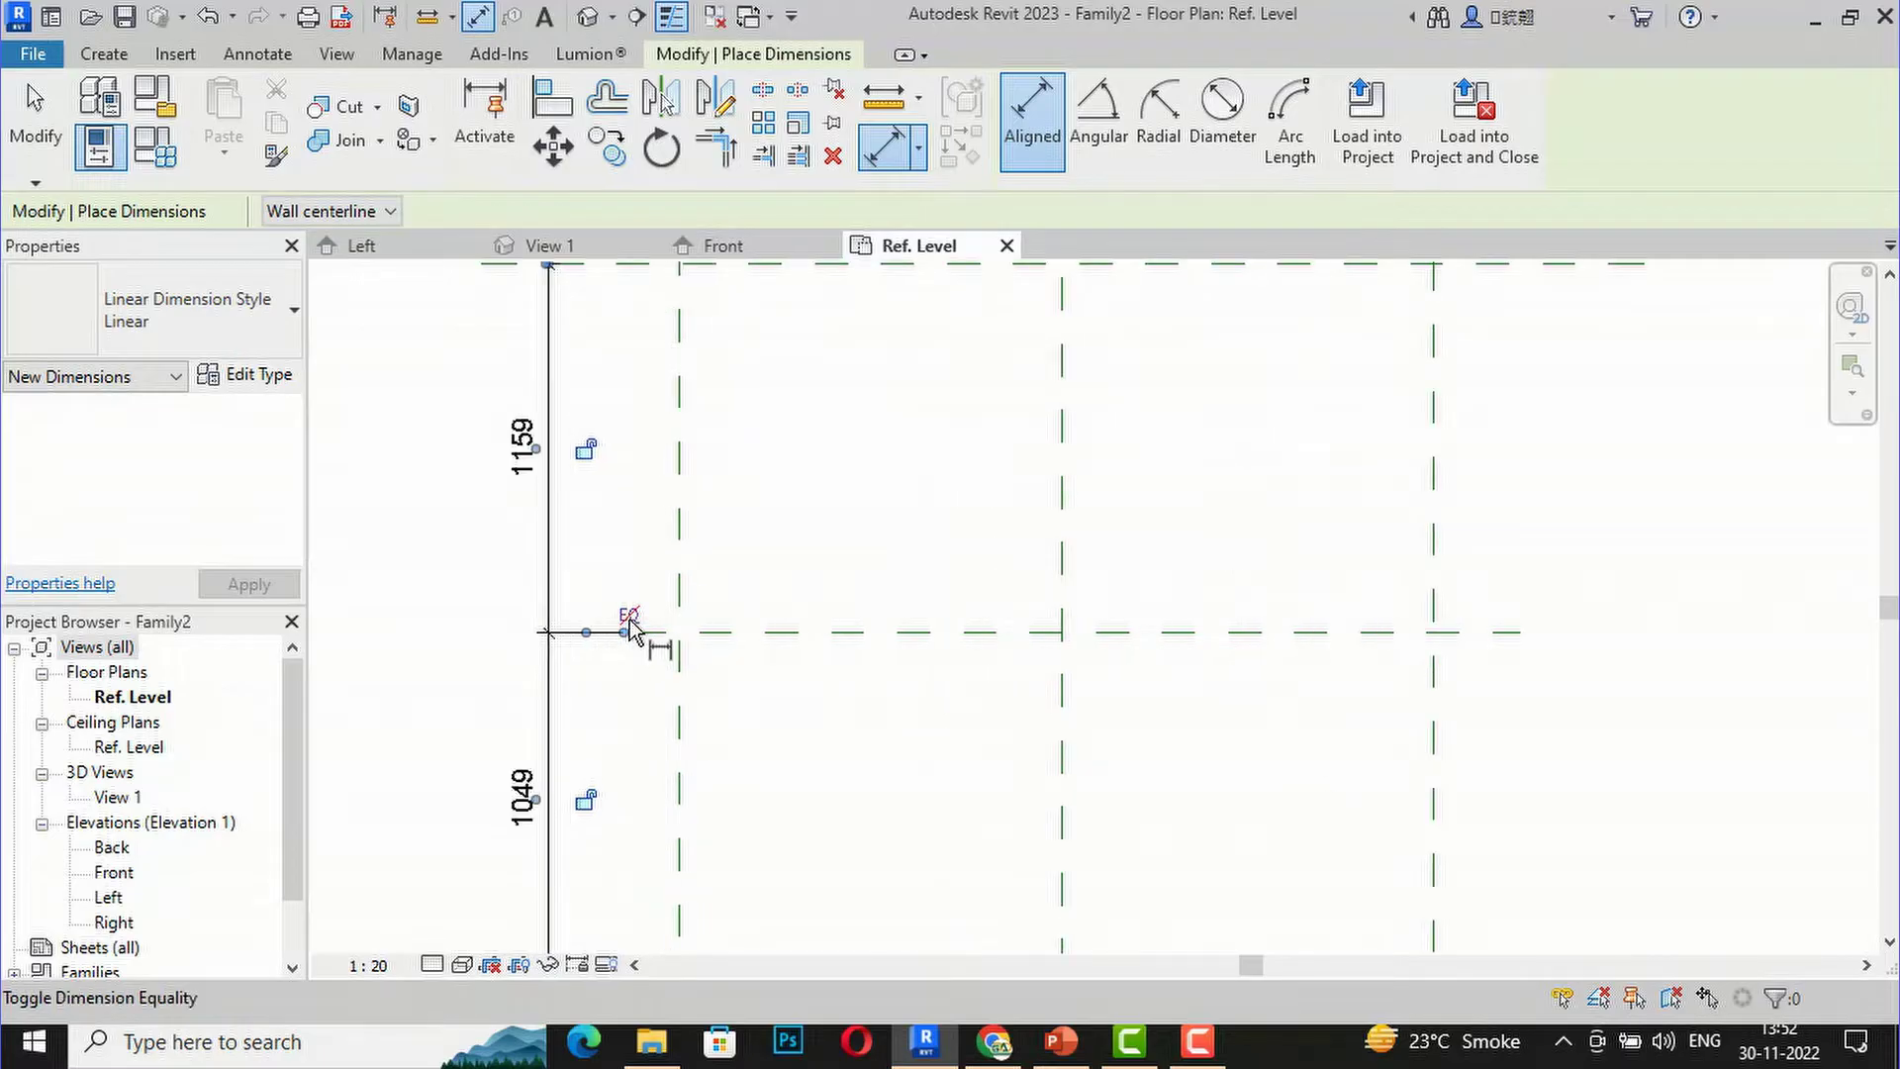
{"action": "left_click", "coordinate": [630, 630]}
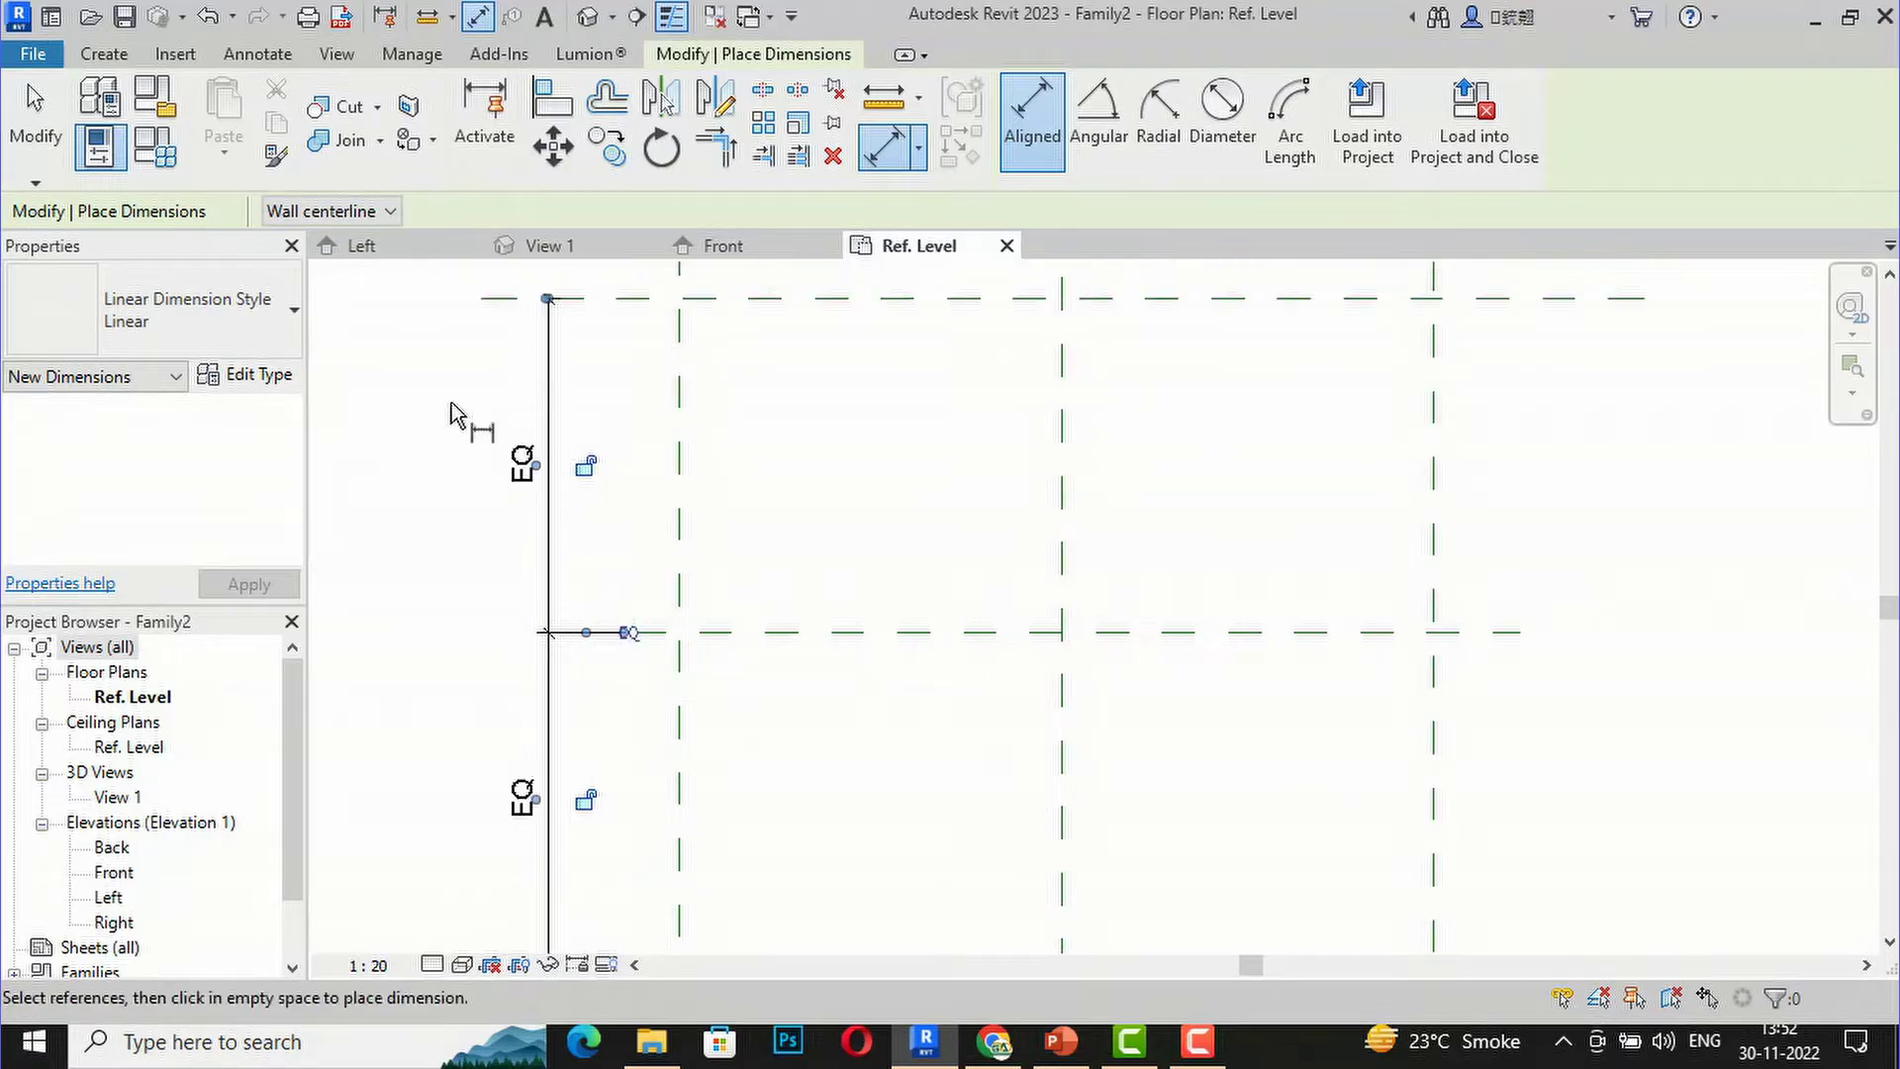
{"action": "scroll", "coordinate": [605, 438], "scroll_direction": "down", "scroll_amount": 2}
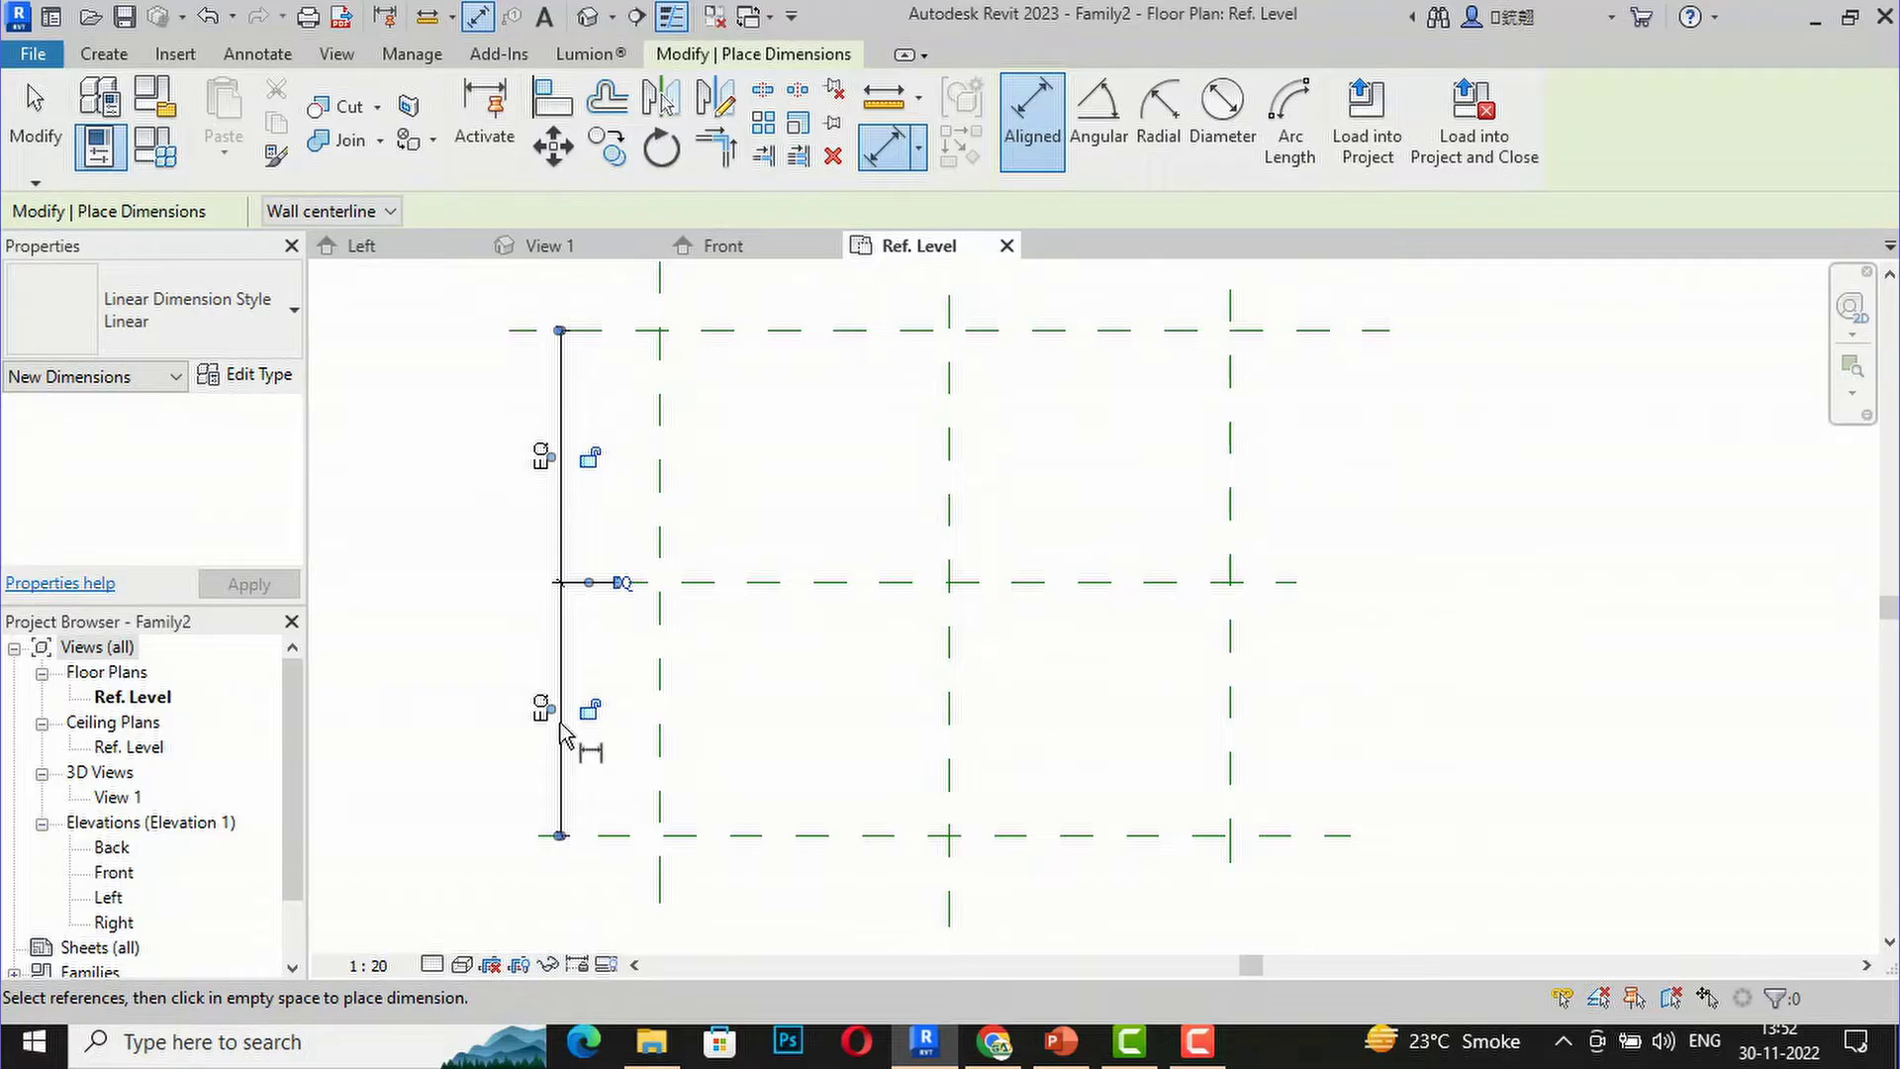
Step: Add the 2098 overall dimension between the top and bottom planes
{"action": "left_click", "coordinate": [719, 331]}
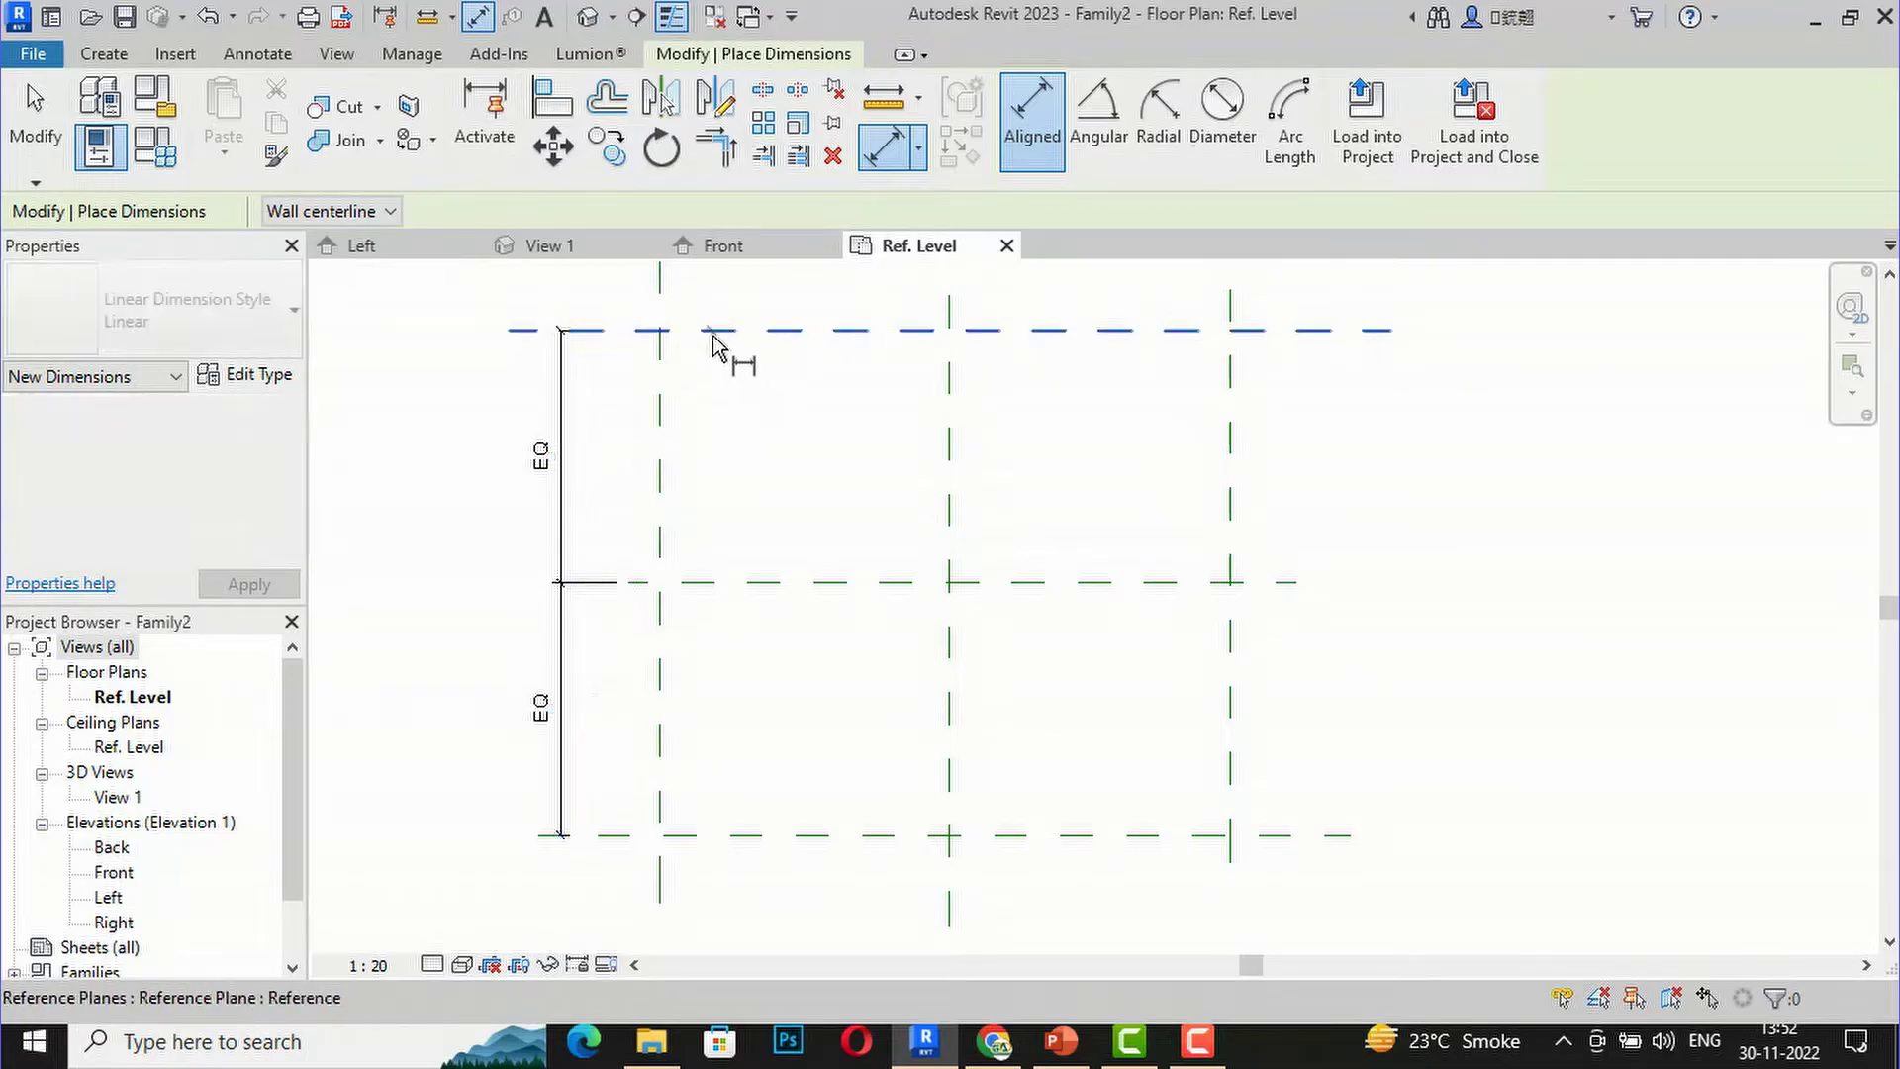
{"action": "left_click", "coordinate": [719, 839]}
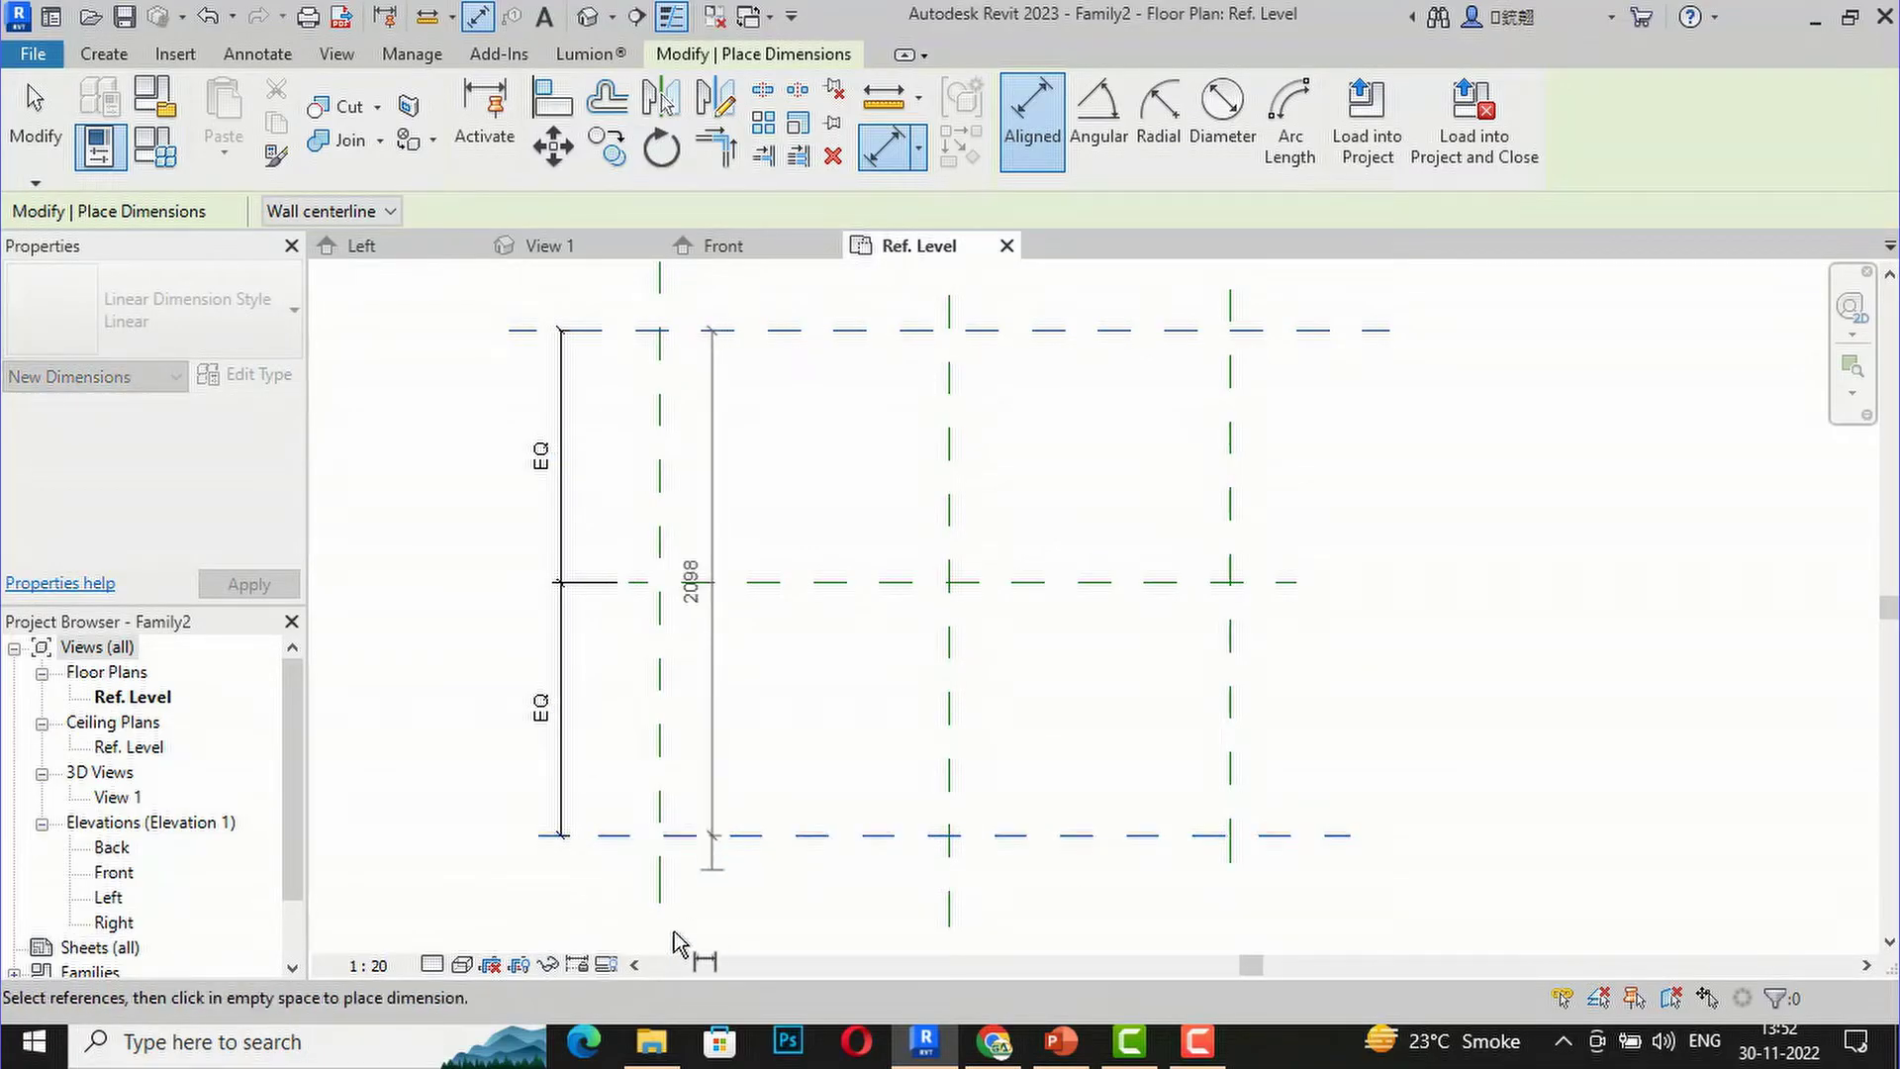
{"action": "left_click", "coordinate": [424, 930]}
{"action": "scroll", "coordinate": [636, 835], "scroll_direction": "down", "scroll_amount": 1}
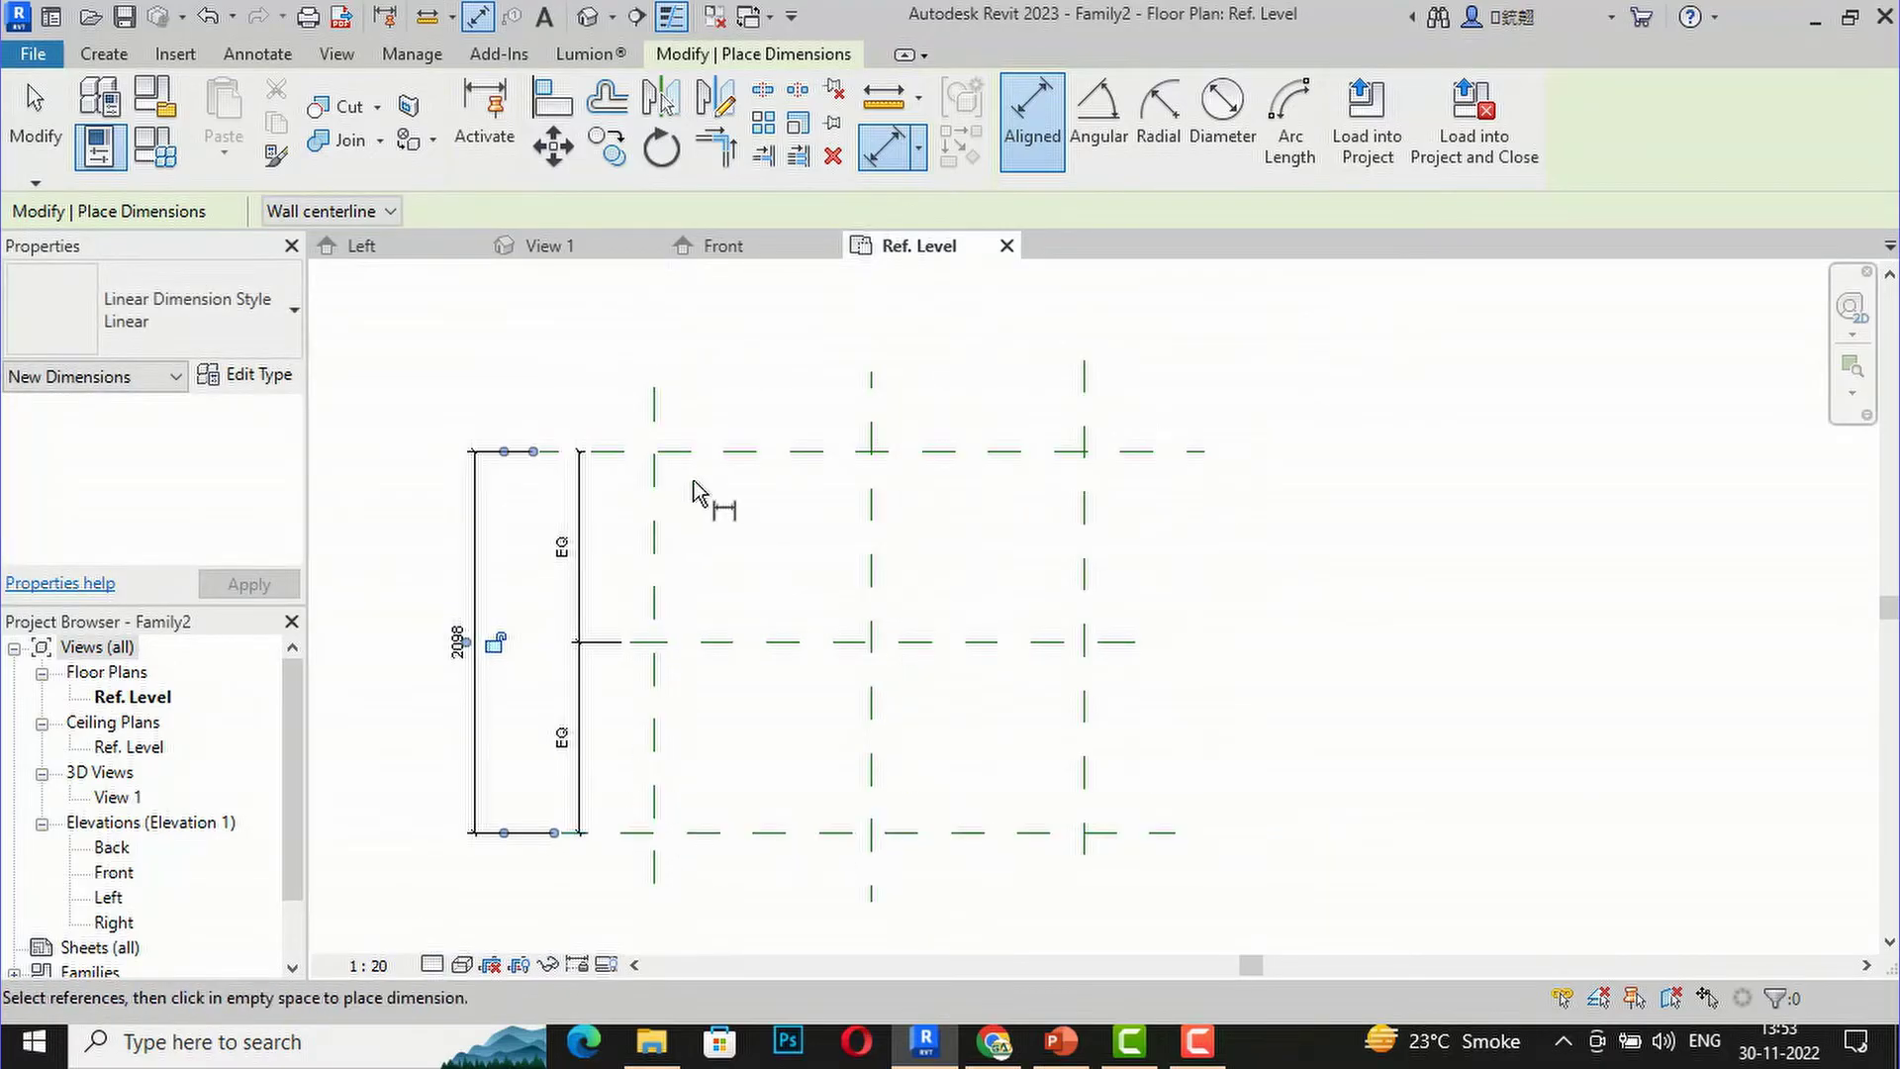
{"action": "scroll", "coordinate": [703, 488], "scroll_direction": "up", "scroll_amount": 1}
{"action": "left_click", "coordinate": [644, 465]}
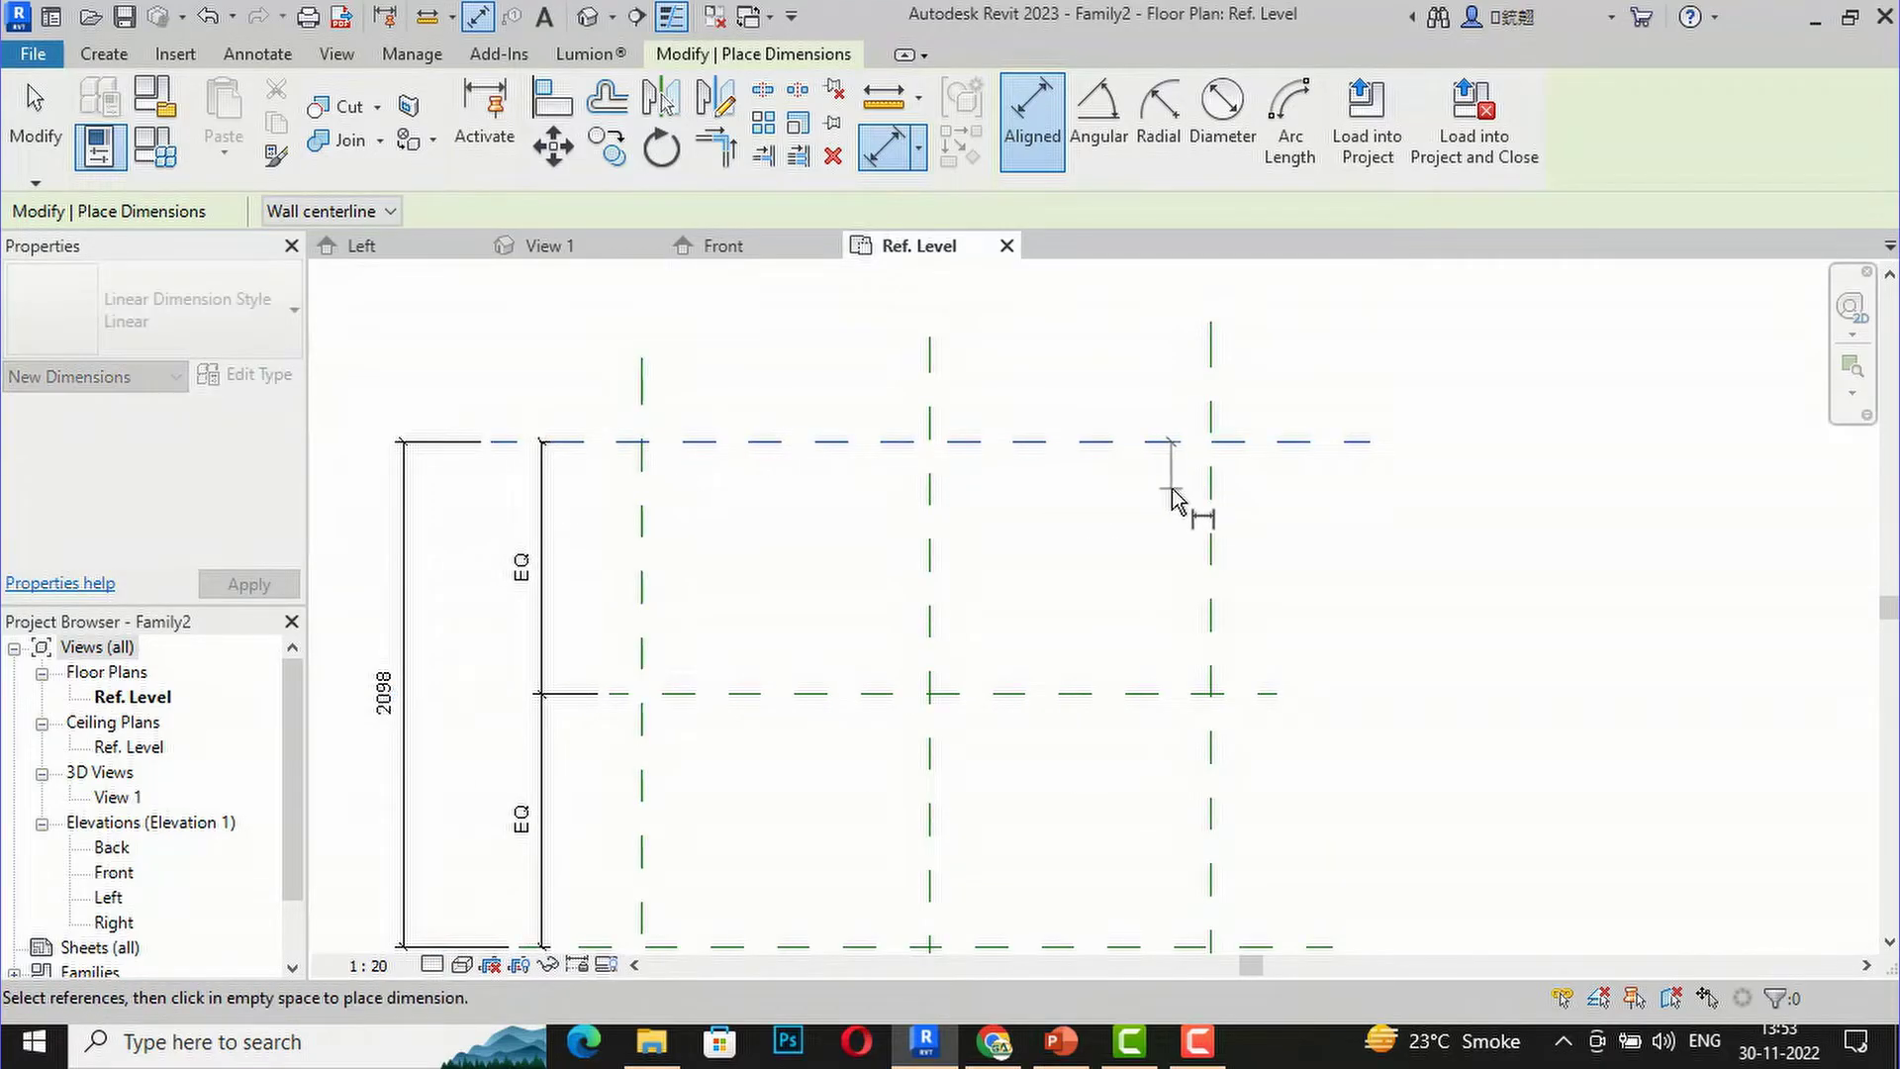
{"action": "key", "text": "Escape"}
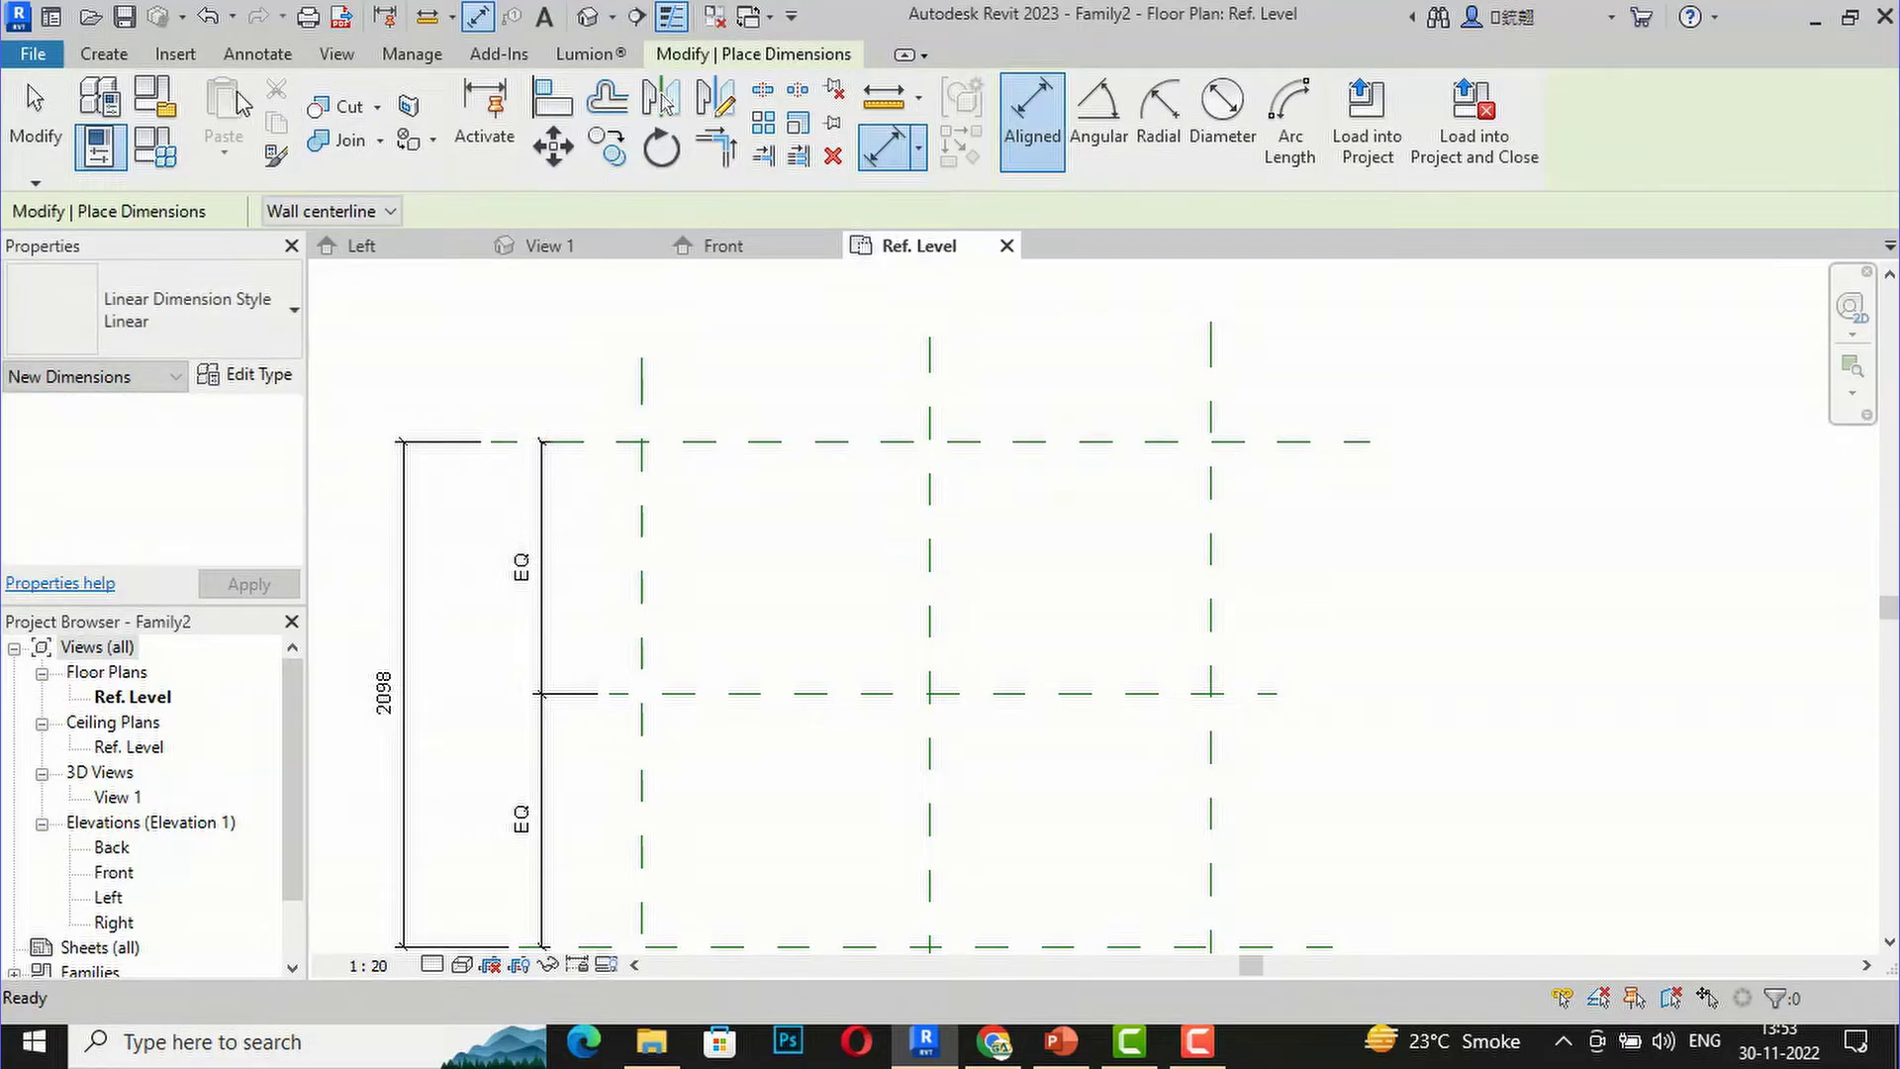
Step: Add an equal (EQ) dimension chain across the left, centre and right vertical planes
{"action": "left_click", "coordinate": [237, 57]}
{"action": "left_click", "coordinate": [105, 124]}
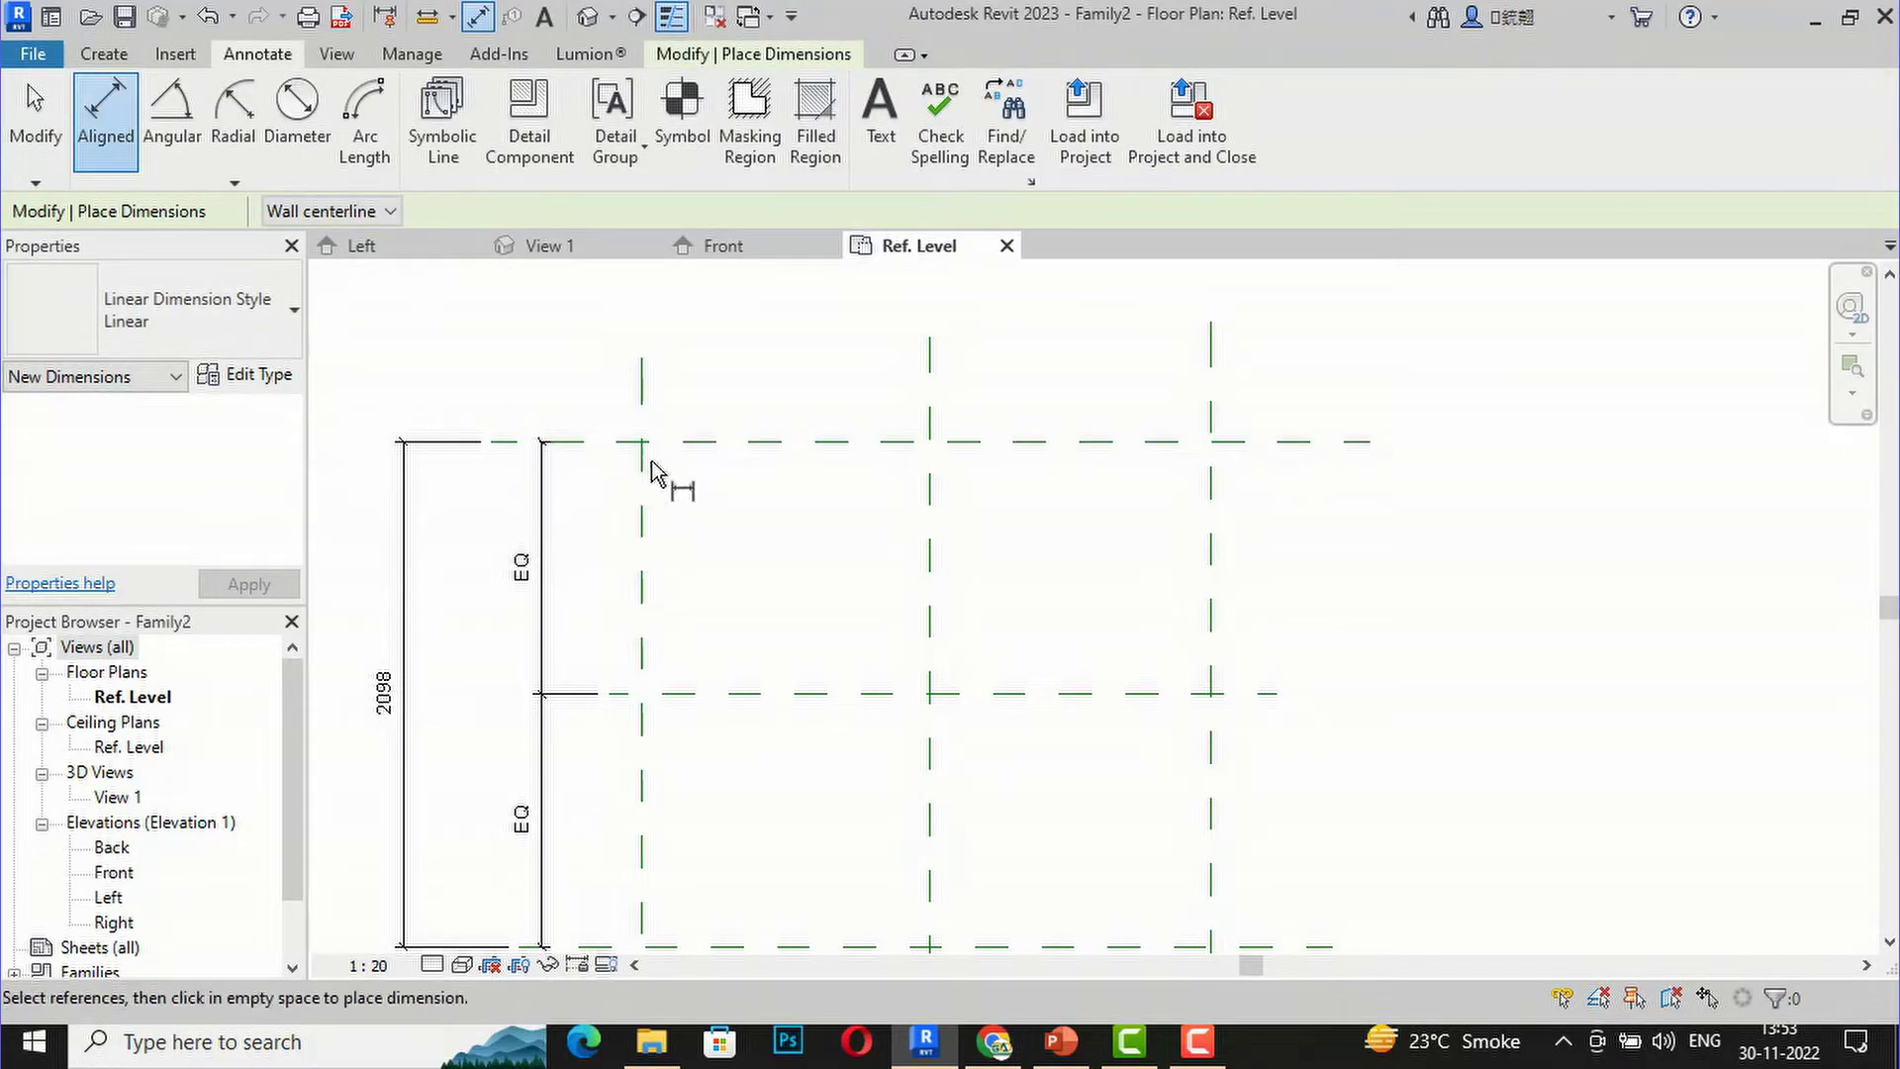
{"action": "left_click", "coordinate": [643, 473]}
{"action": "left_click", "coordinate": [930, 488]}
{"action": "left_click", "coordinate": [1212, 506]}
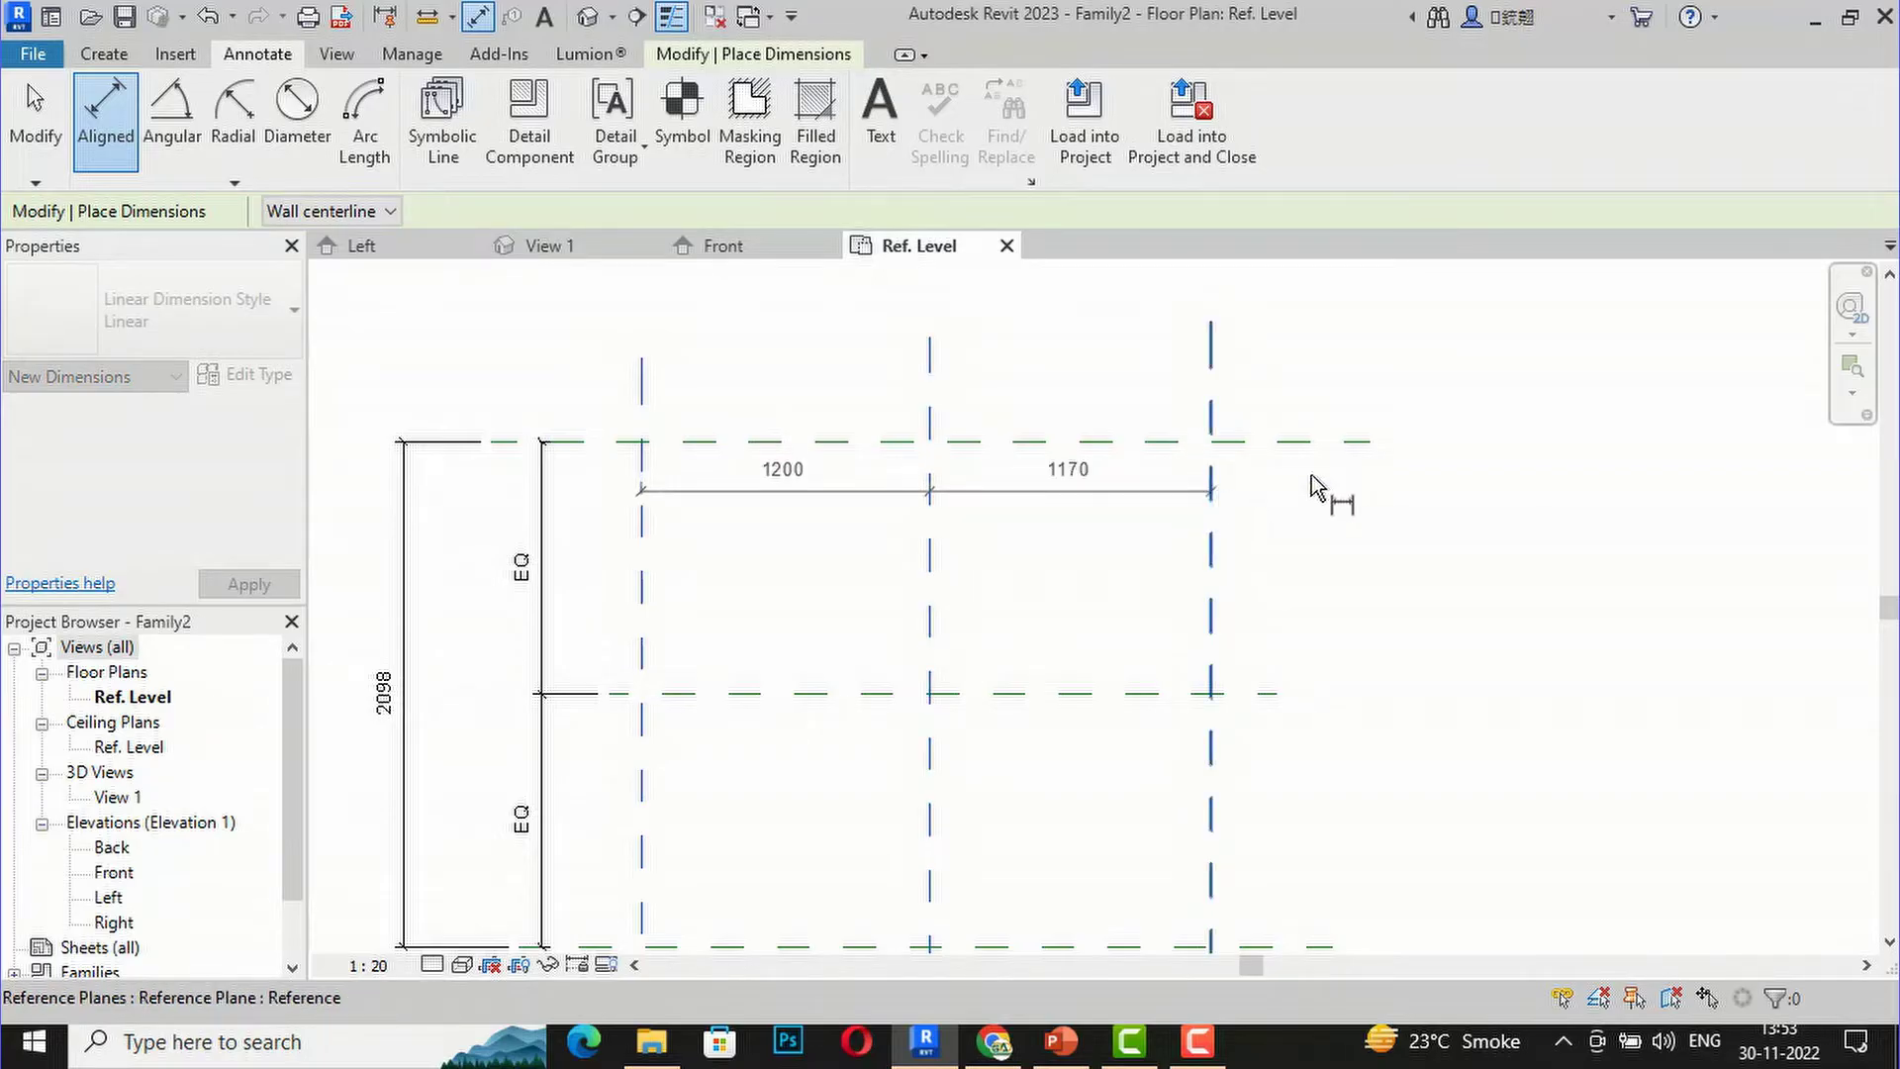
{"action": "left_click", "coordinate": [1592, 404]}
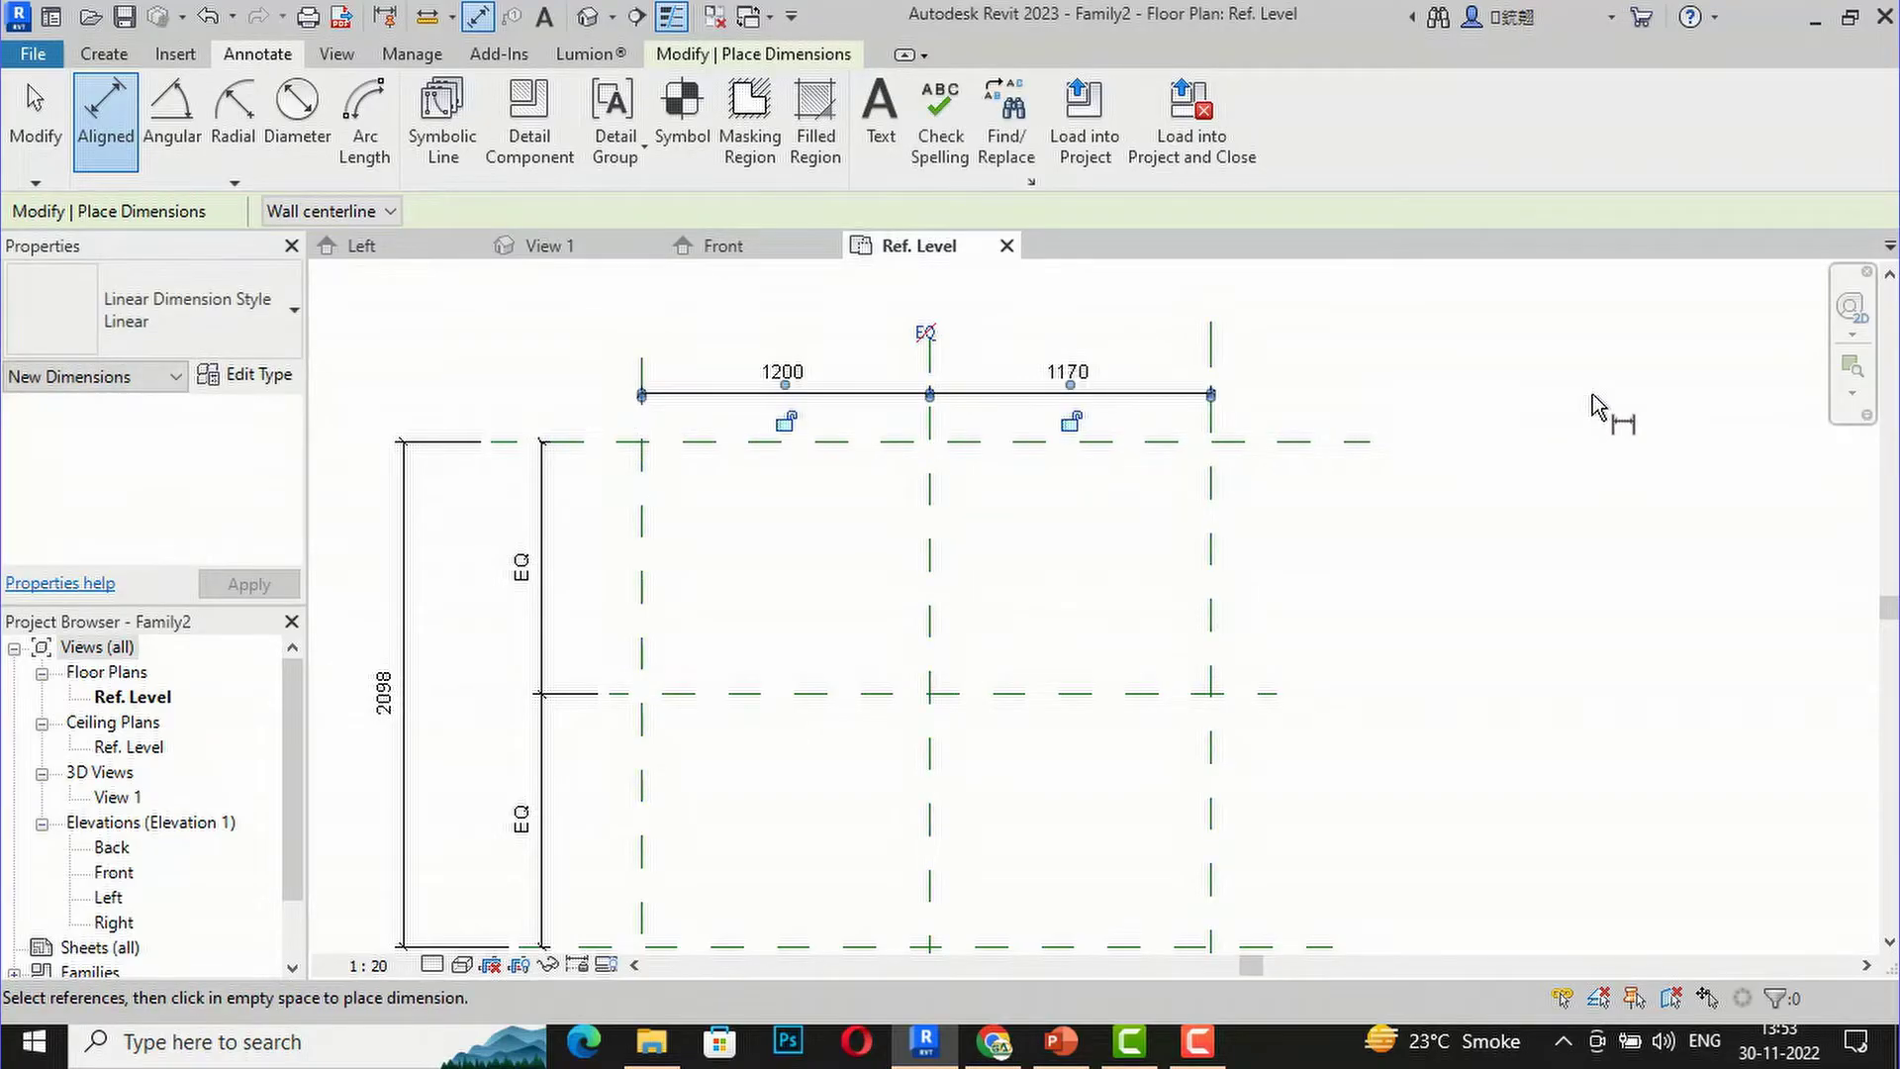
{"action": "left_click", "coordinate": [927, 337]}
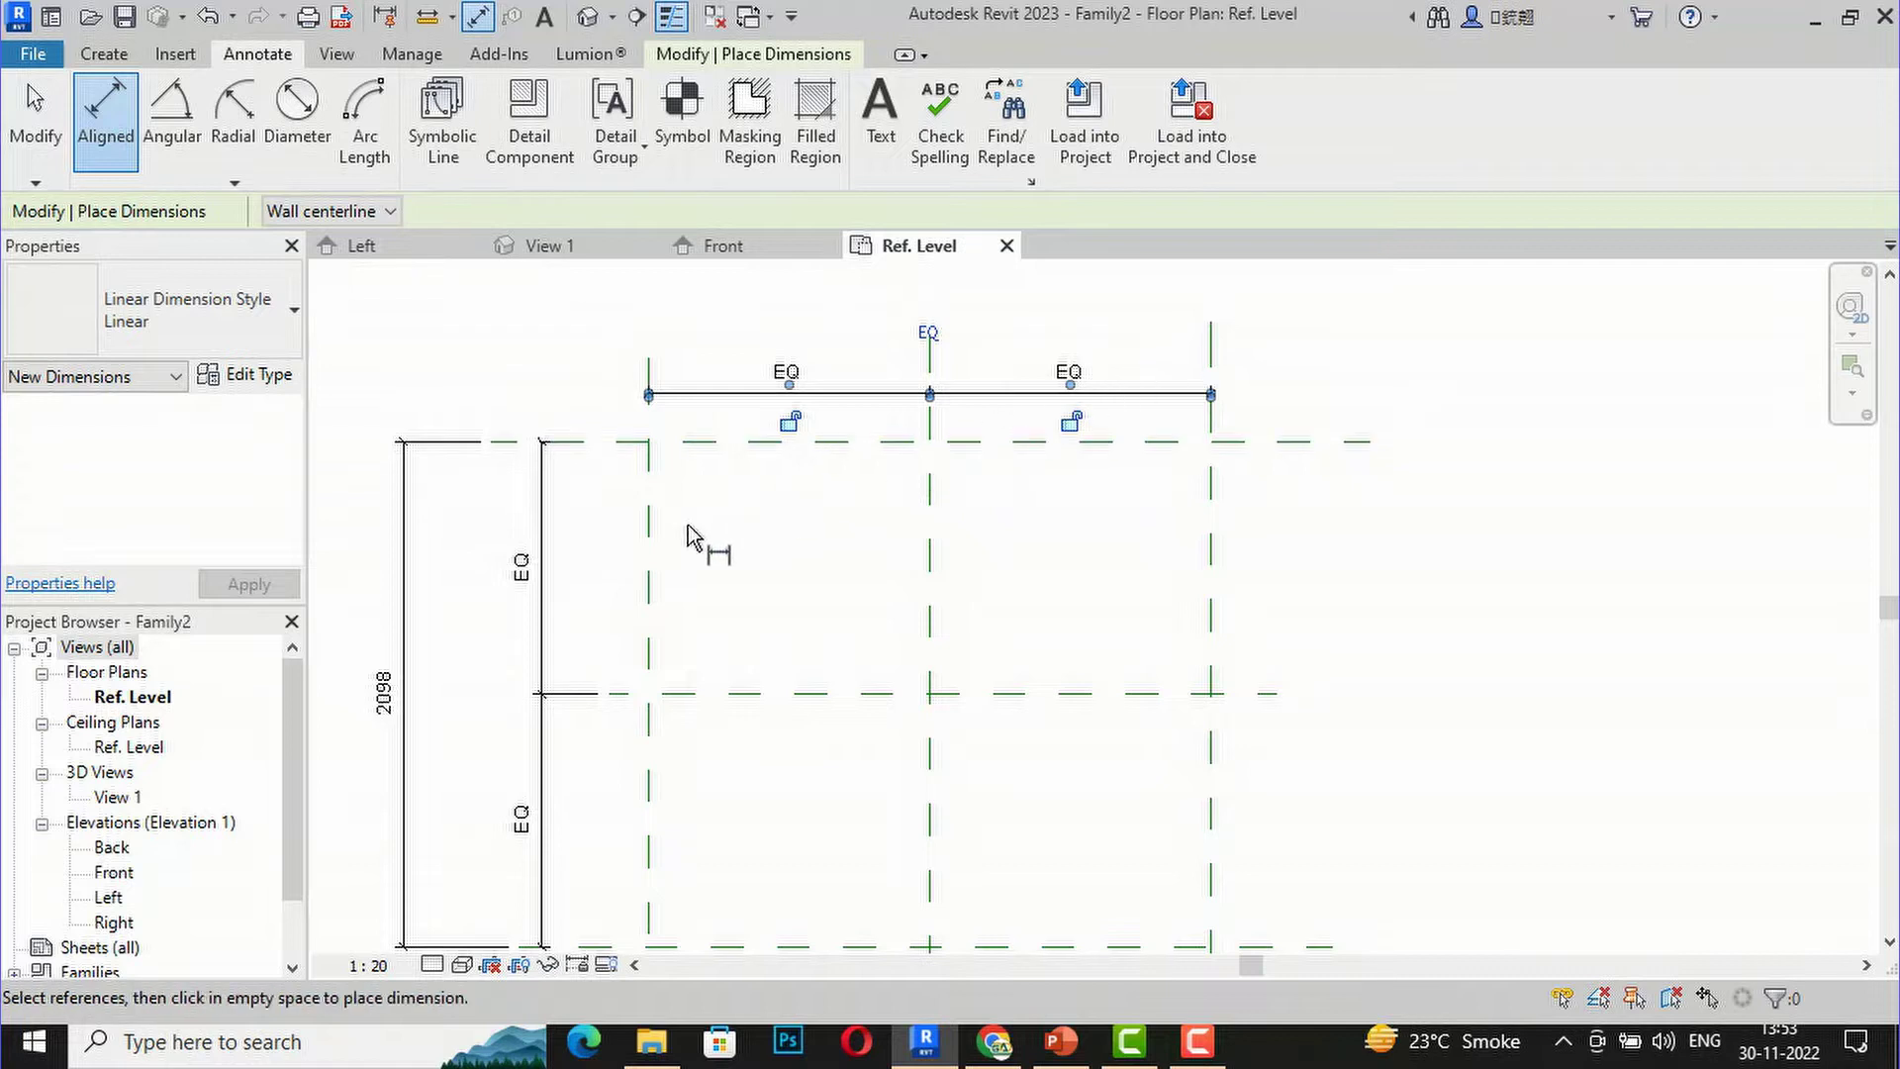
Step: Add the 2339 overall dimension between the left and right planes
{"action": "left_click", "coordinate": [648, 525]}
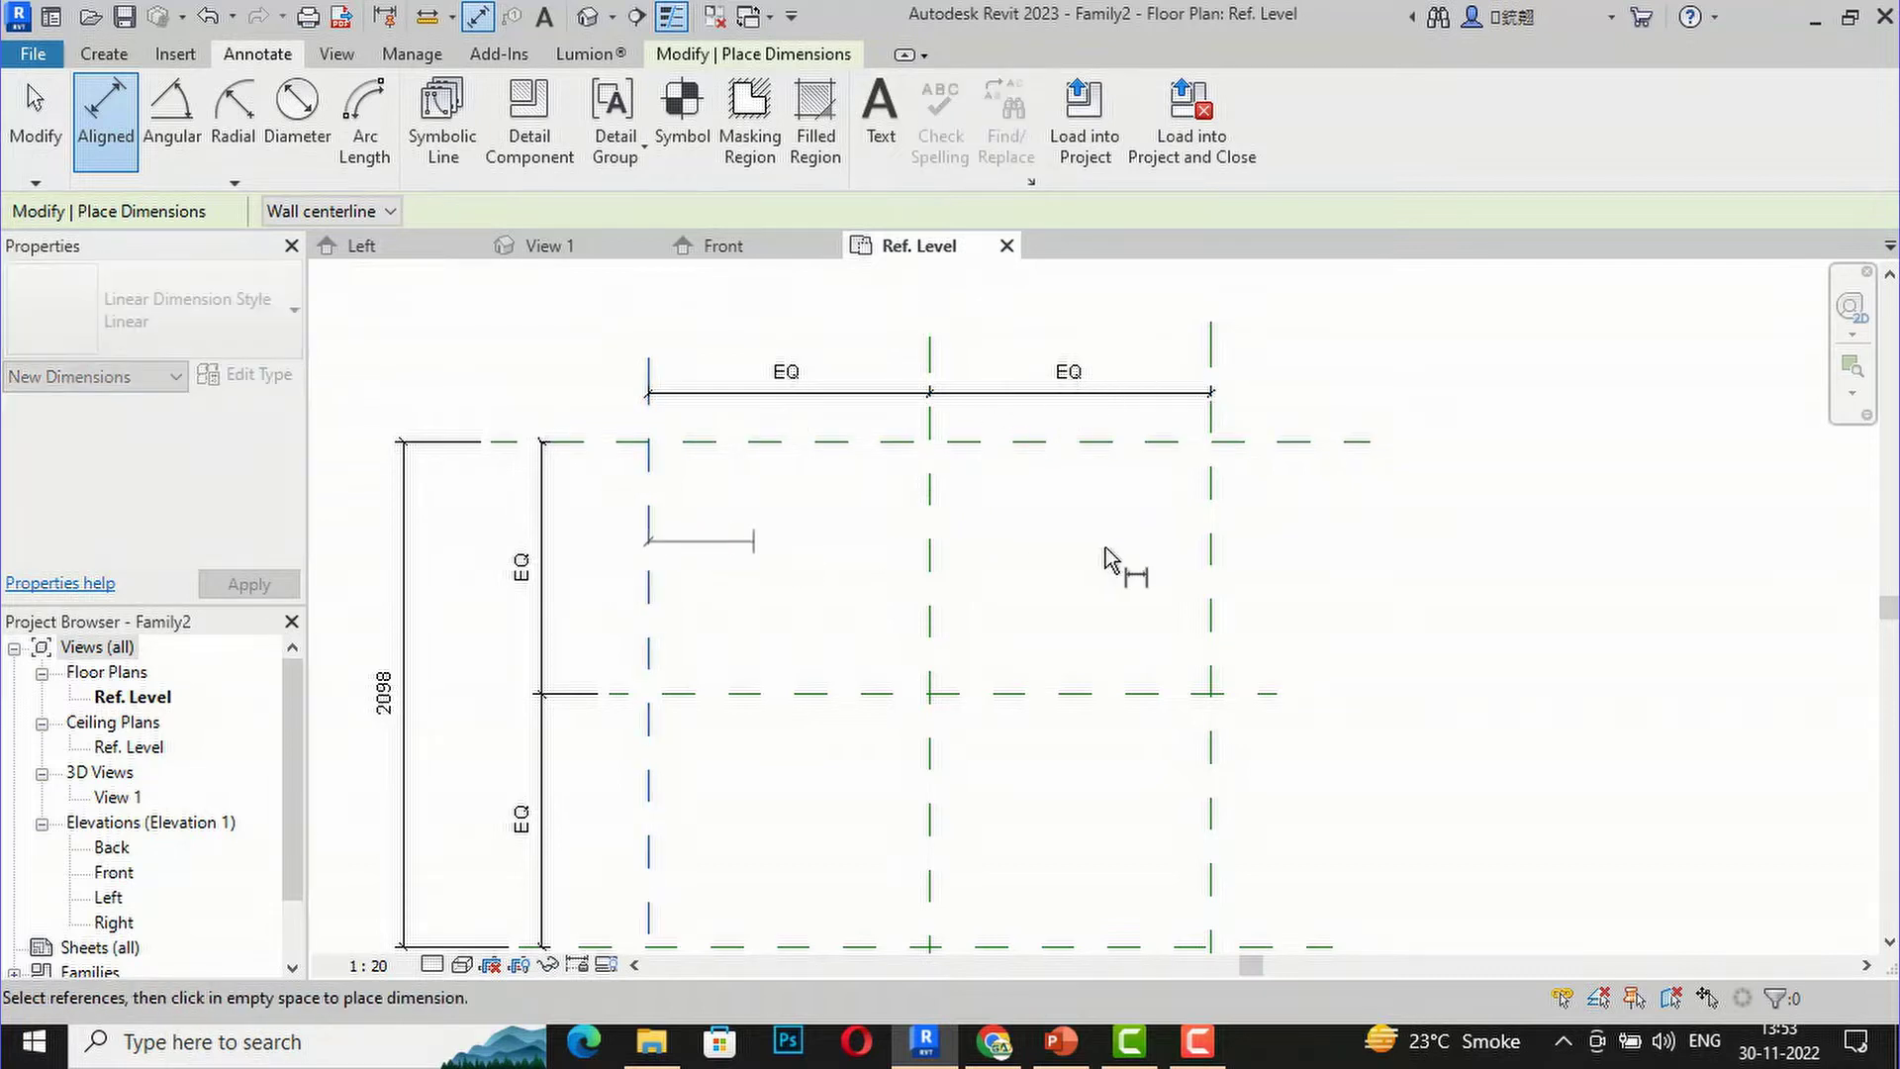
{"action": "left_click", "coordinate": [1214, 544]}
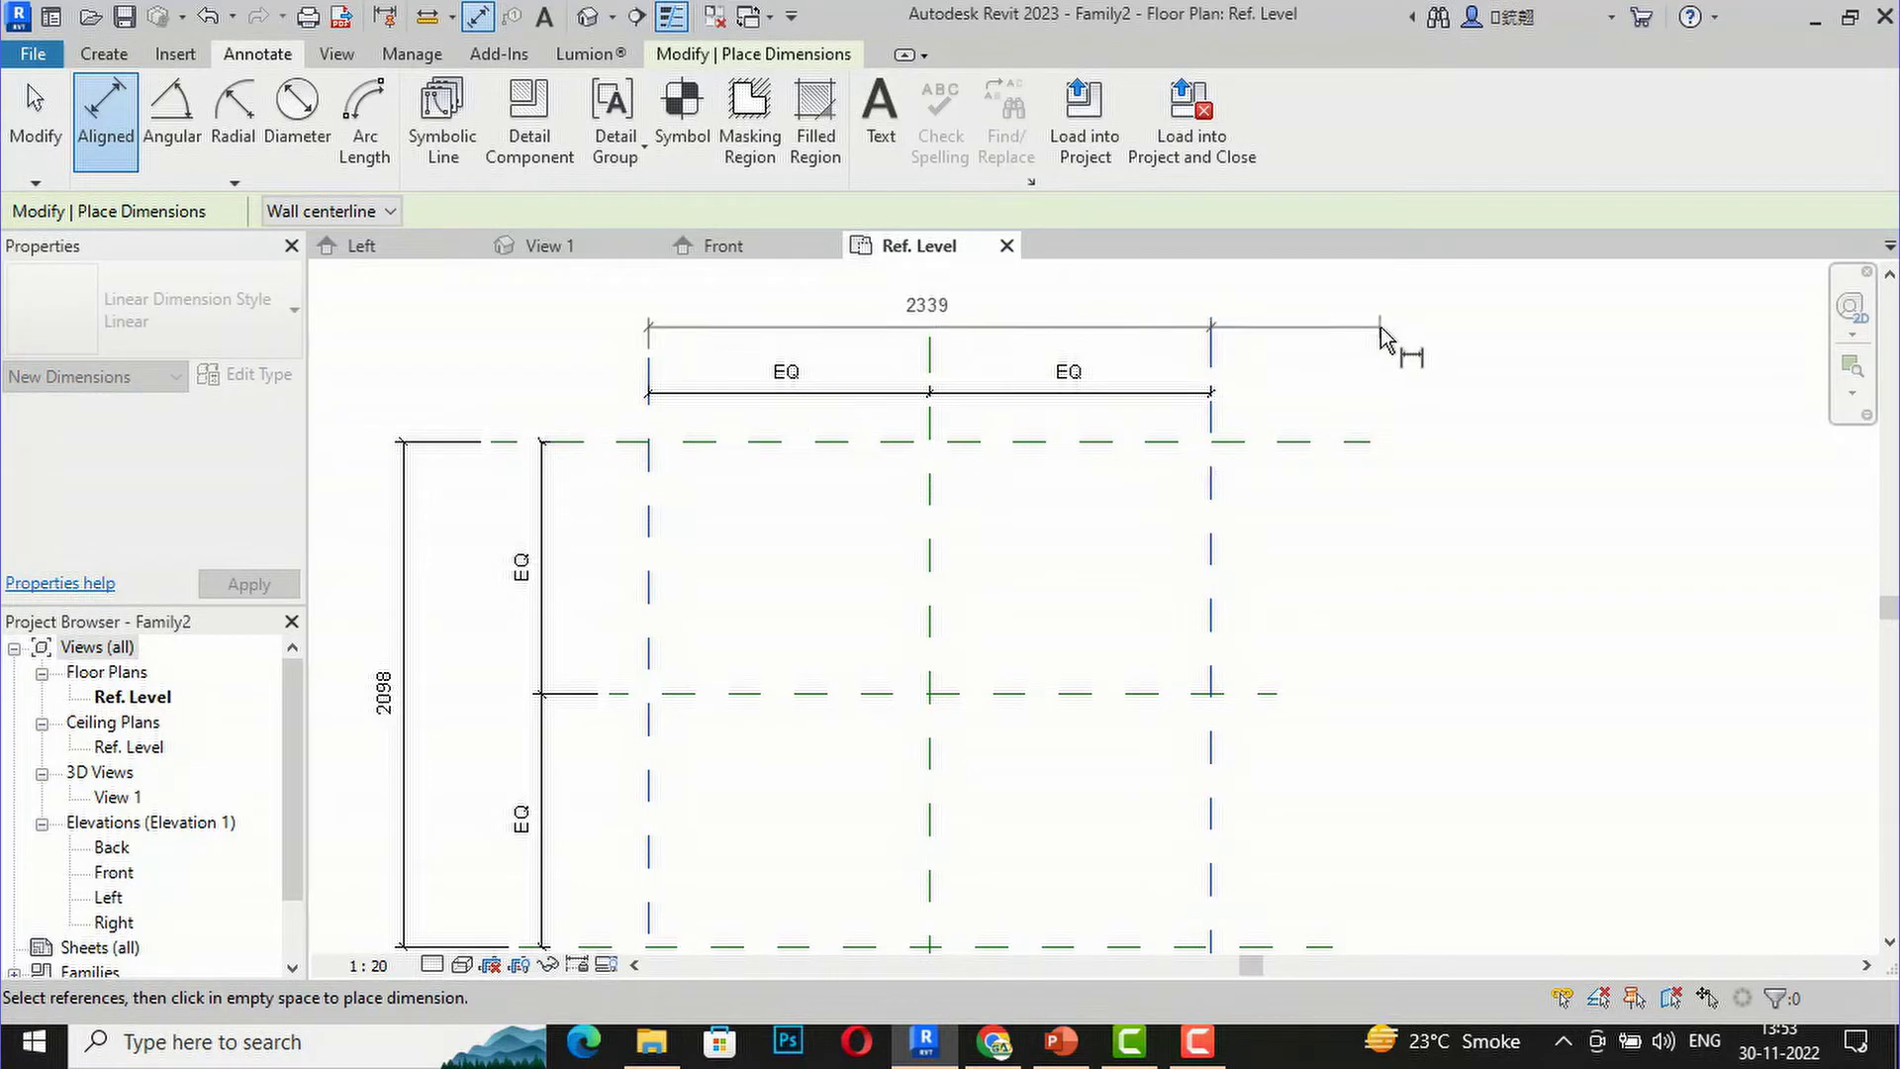
{"action": "left_click", "coordinate": [1382, 337]}
{"action": "key", "text": "Escape"}
{"action": "key", "text": "Escape"}
{"action": "scroll", "coordinate": [495, 404], "scroll_direction": "down", "scroll_amount": 1}
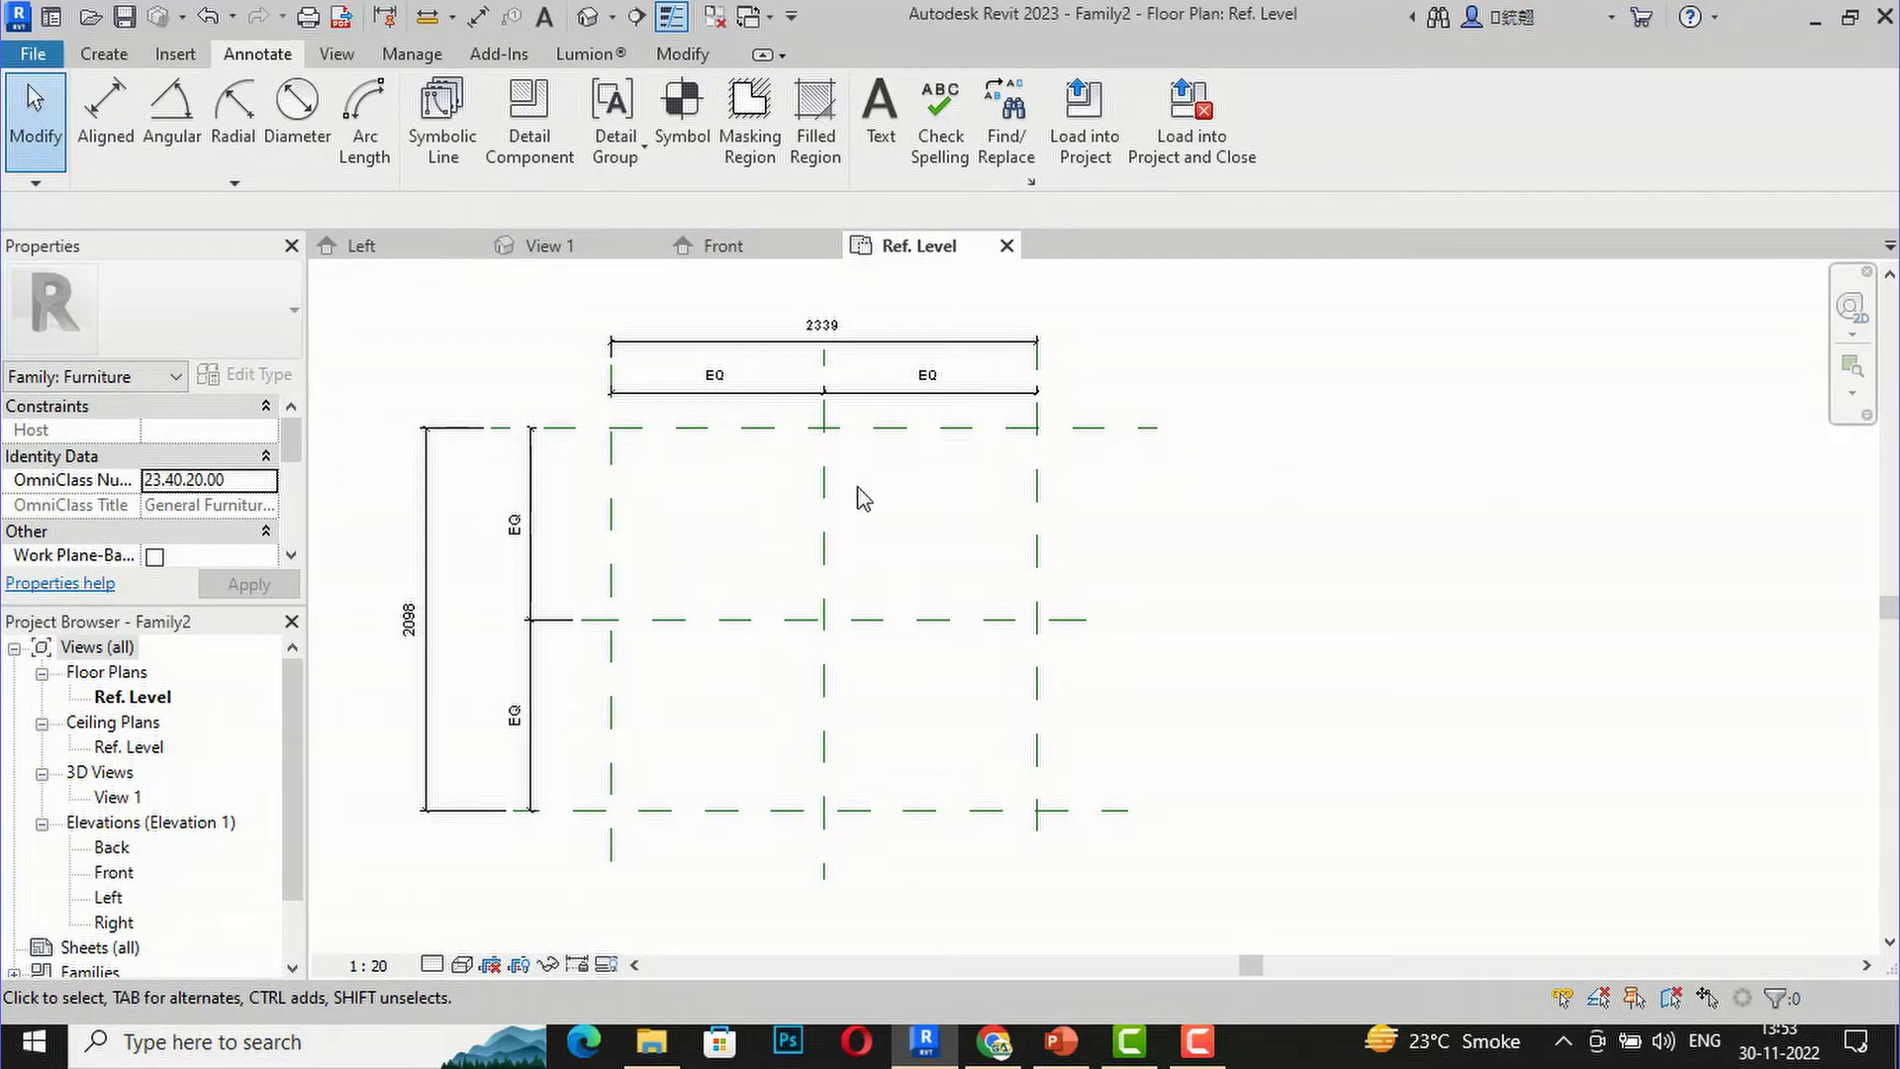
Step: Label the 2339 overall dimension with a new LENGTH parameter
{"action": "scroll", "coordinate": [1047, 651], "scroll_direction": "down", "scroll_amount": 1}
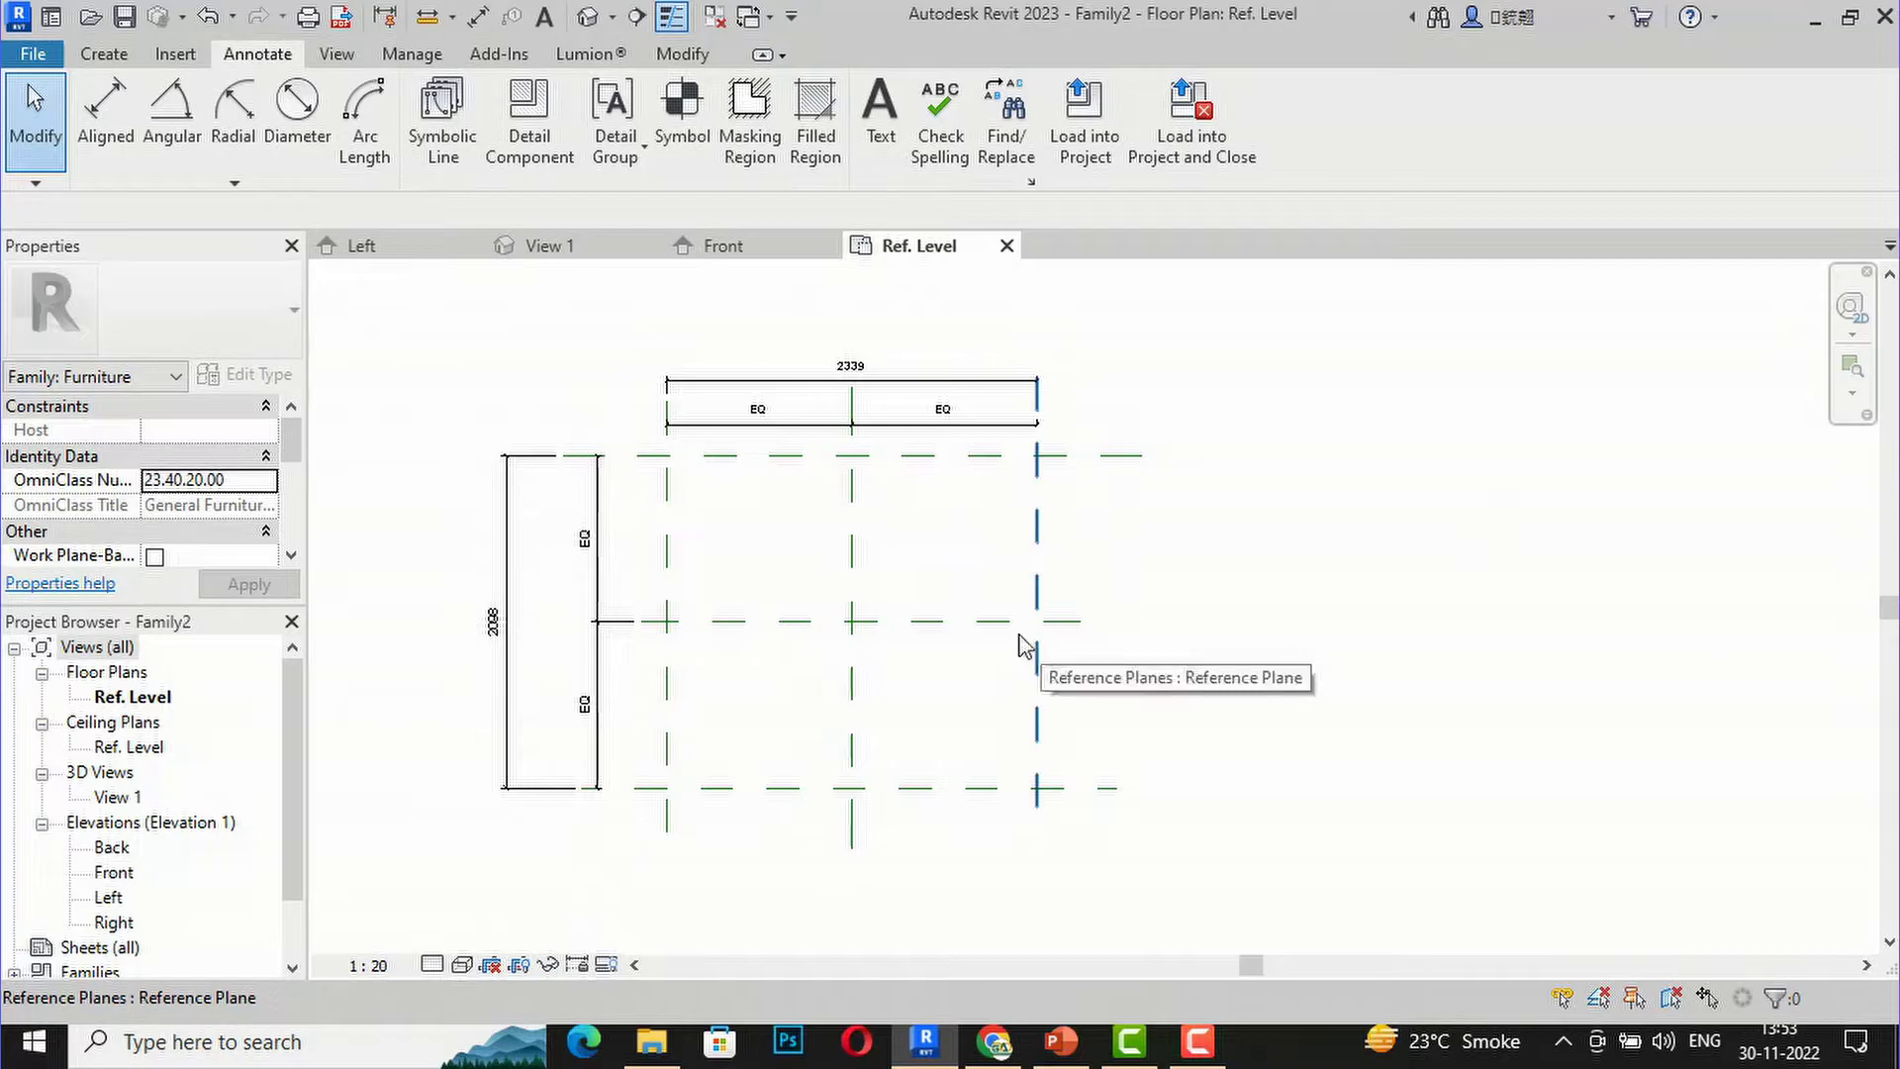
{"action": "scroll", "coordinate": [465, 757], "scroll_direction": "up", "scroll_amount": 2}
{"action": "scroll", "coordinate": [465, 757], "scroll_direction": "down", "scroll_amount": 1}
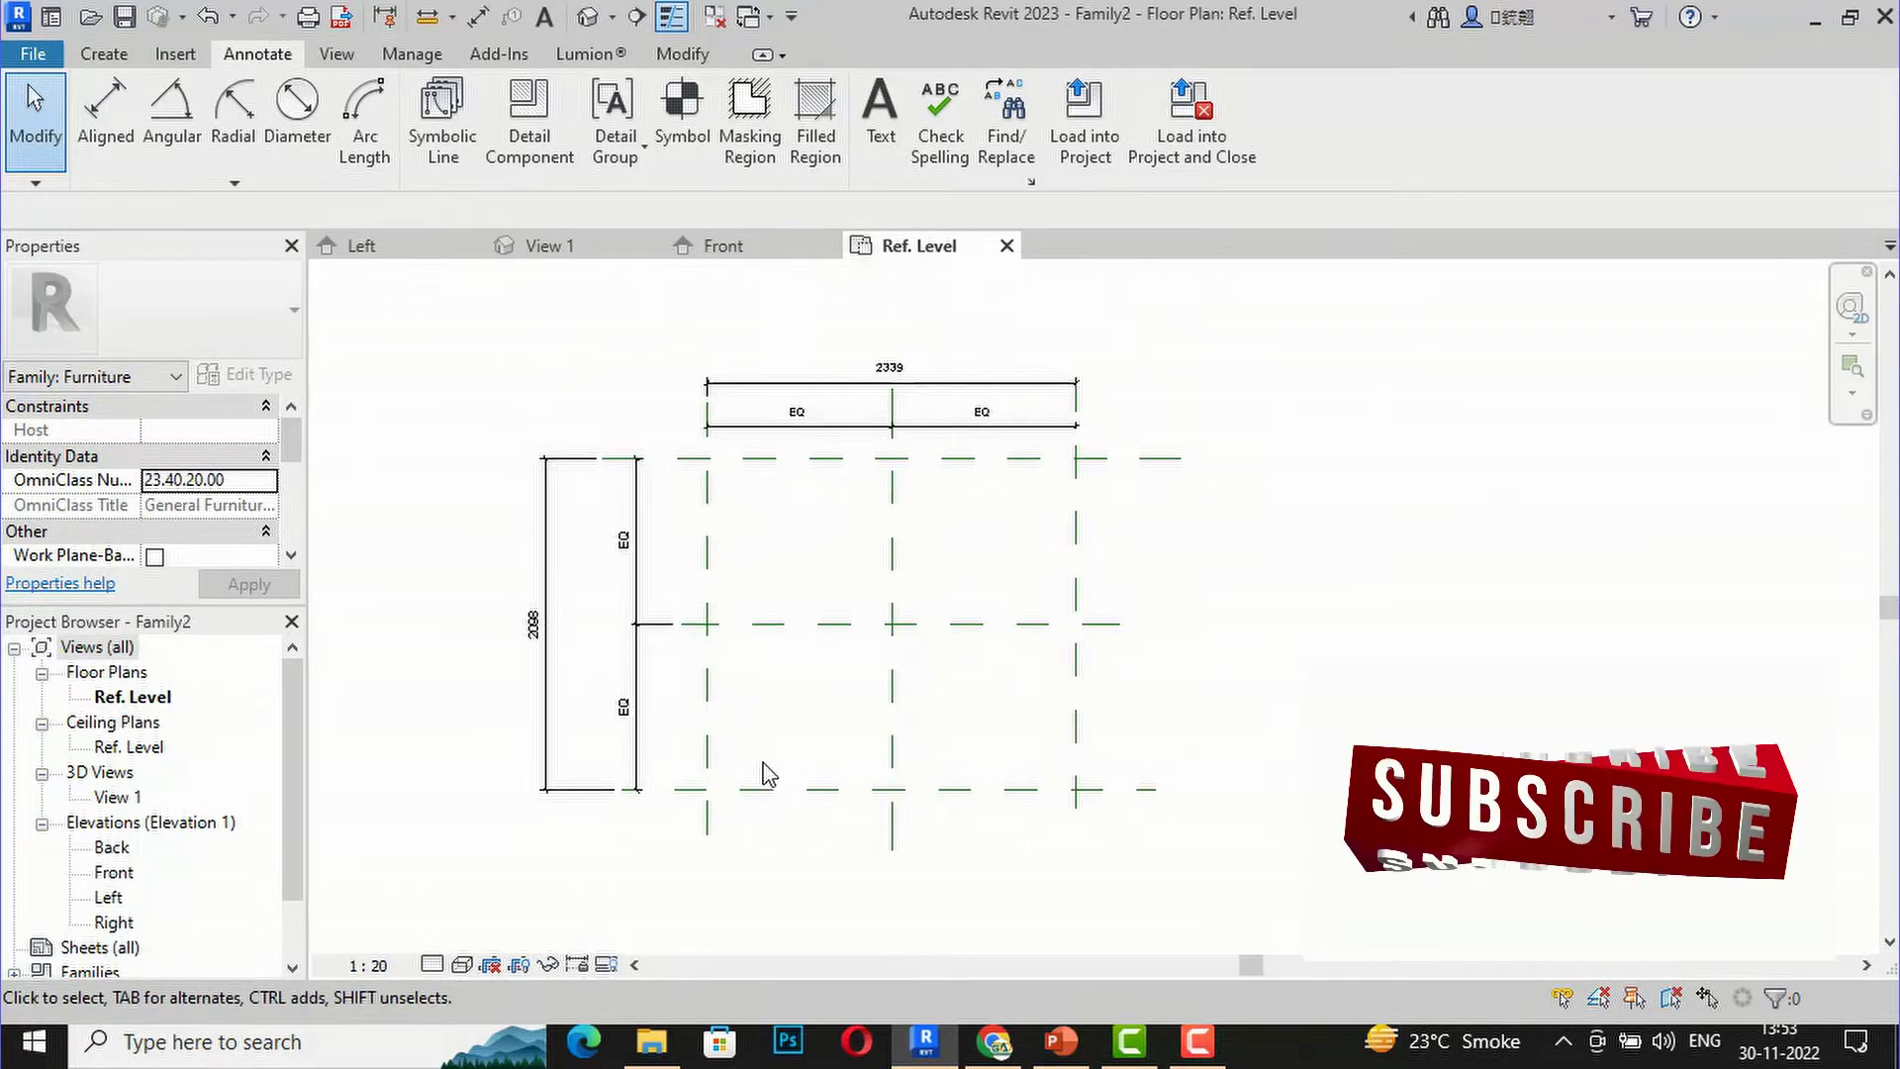
{"action": "left_click", "coordinate": [820, 399]}
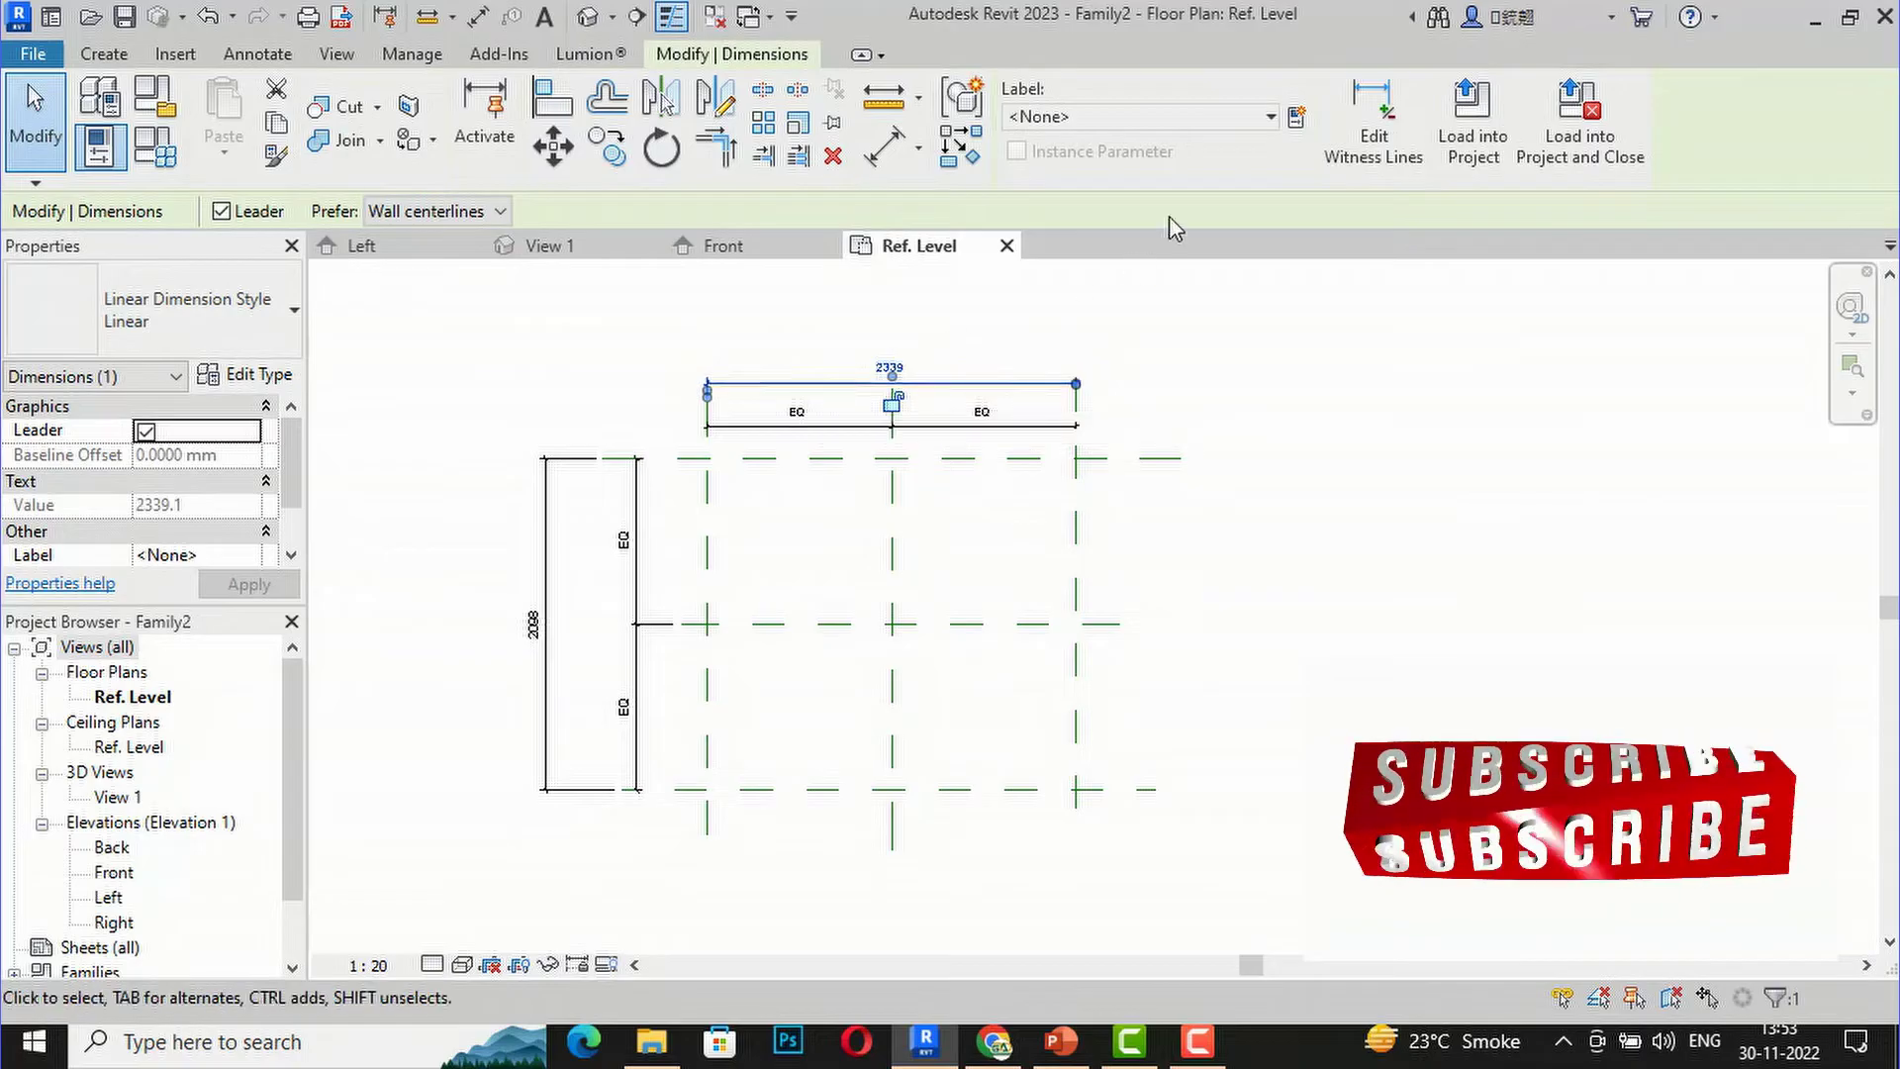
{"action": "left_click", "coordinate": [1296, 120]}
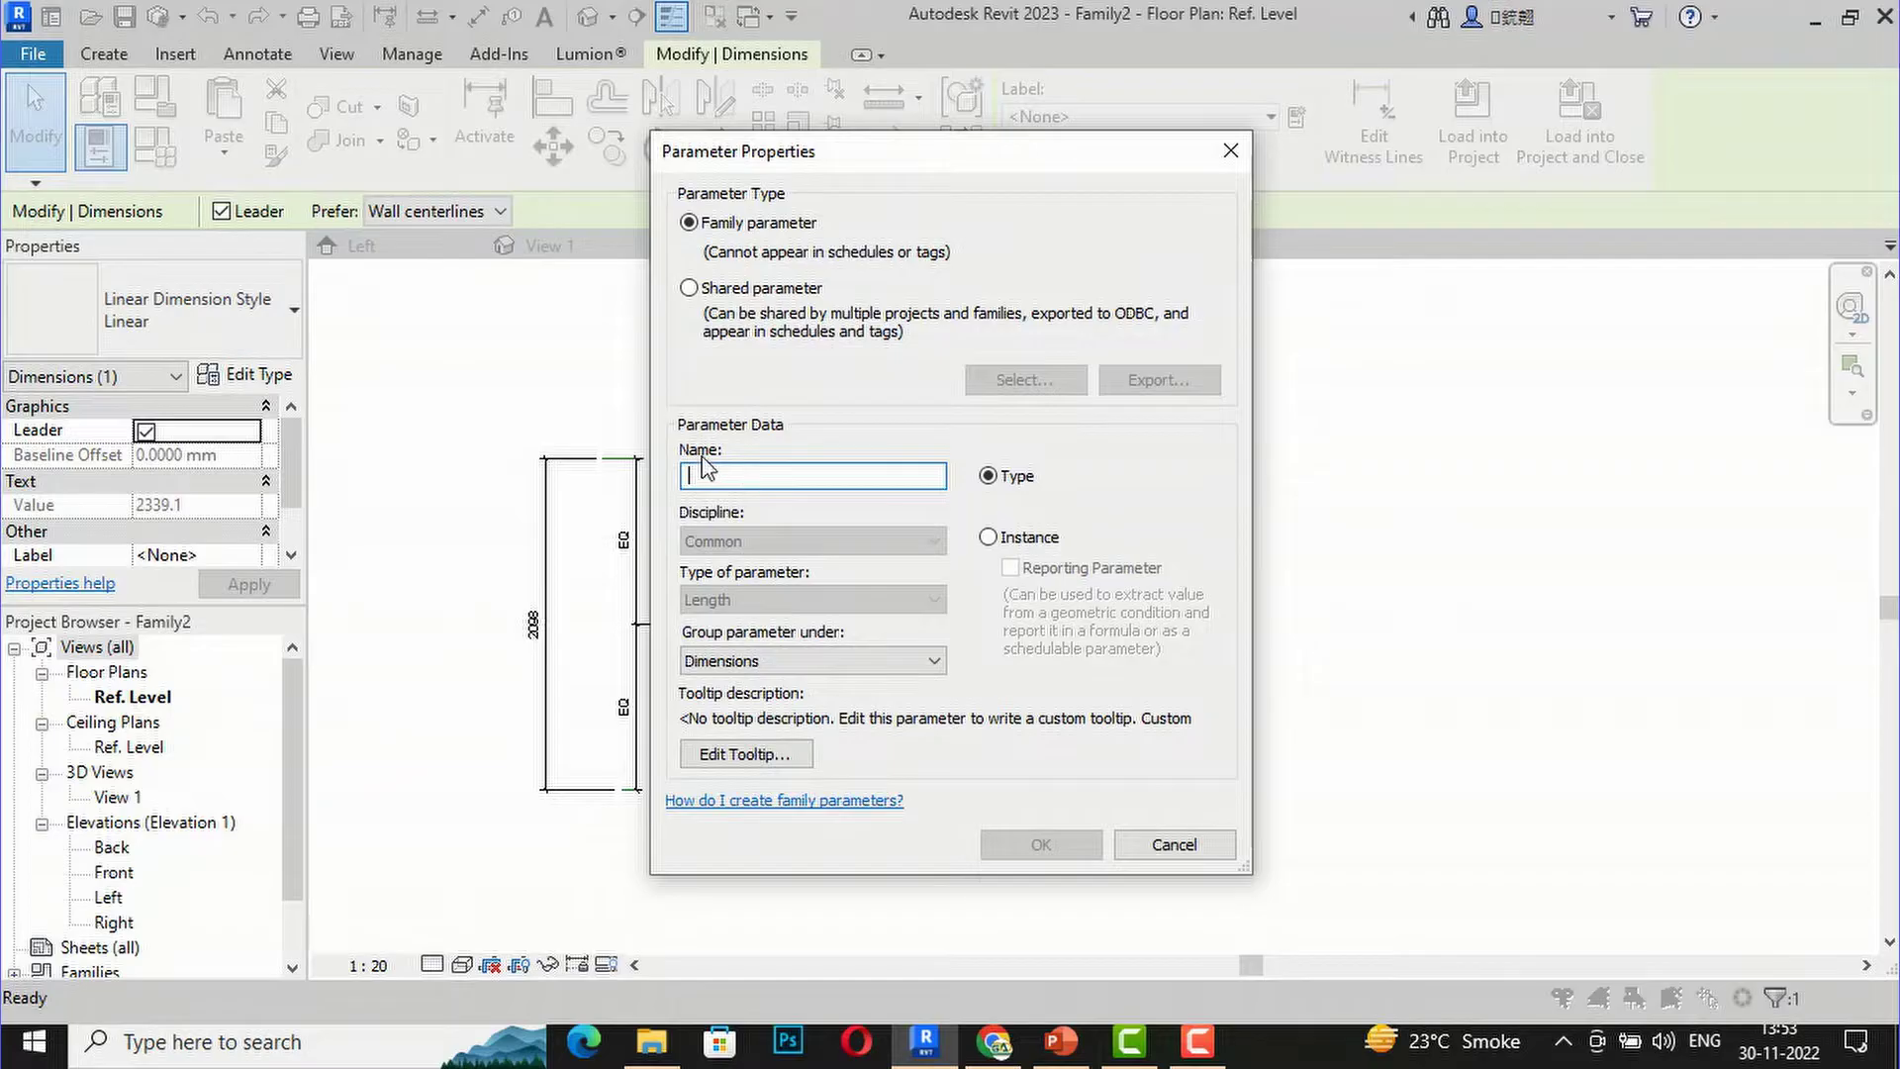
{"action": "left_click_drag", "start_coordinate": [875, 168], "coordinate": [1489, 263]}
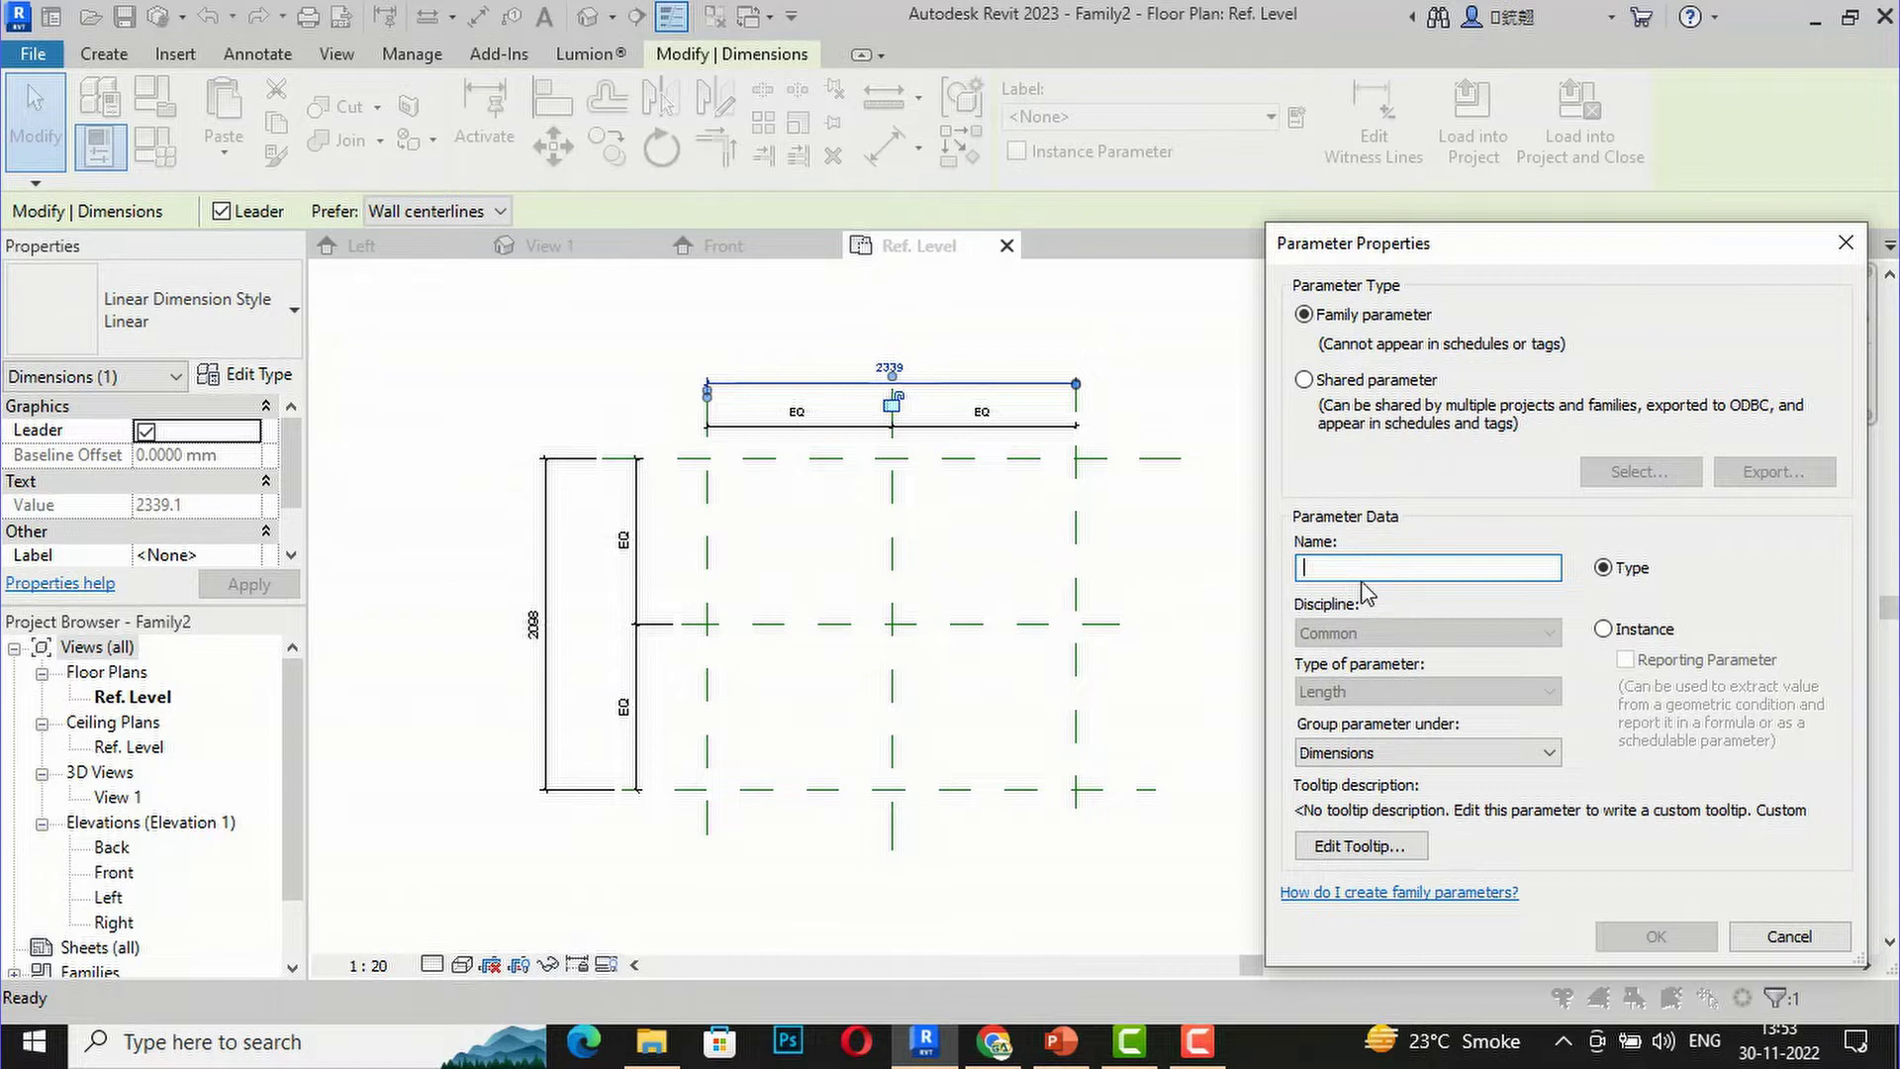
{"action": "type", "text": "LENGTH"}
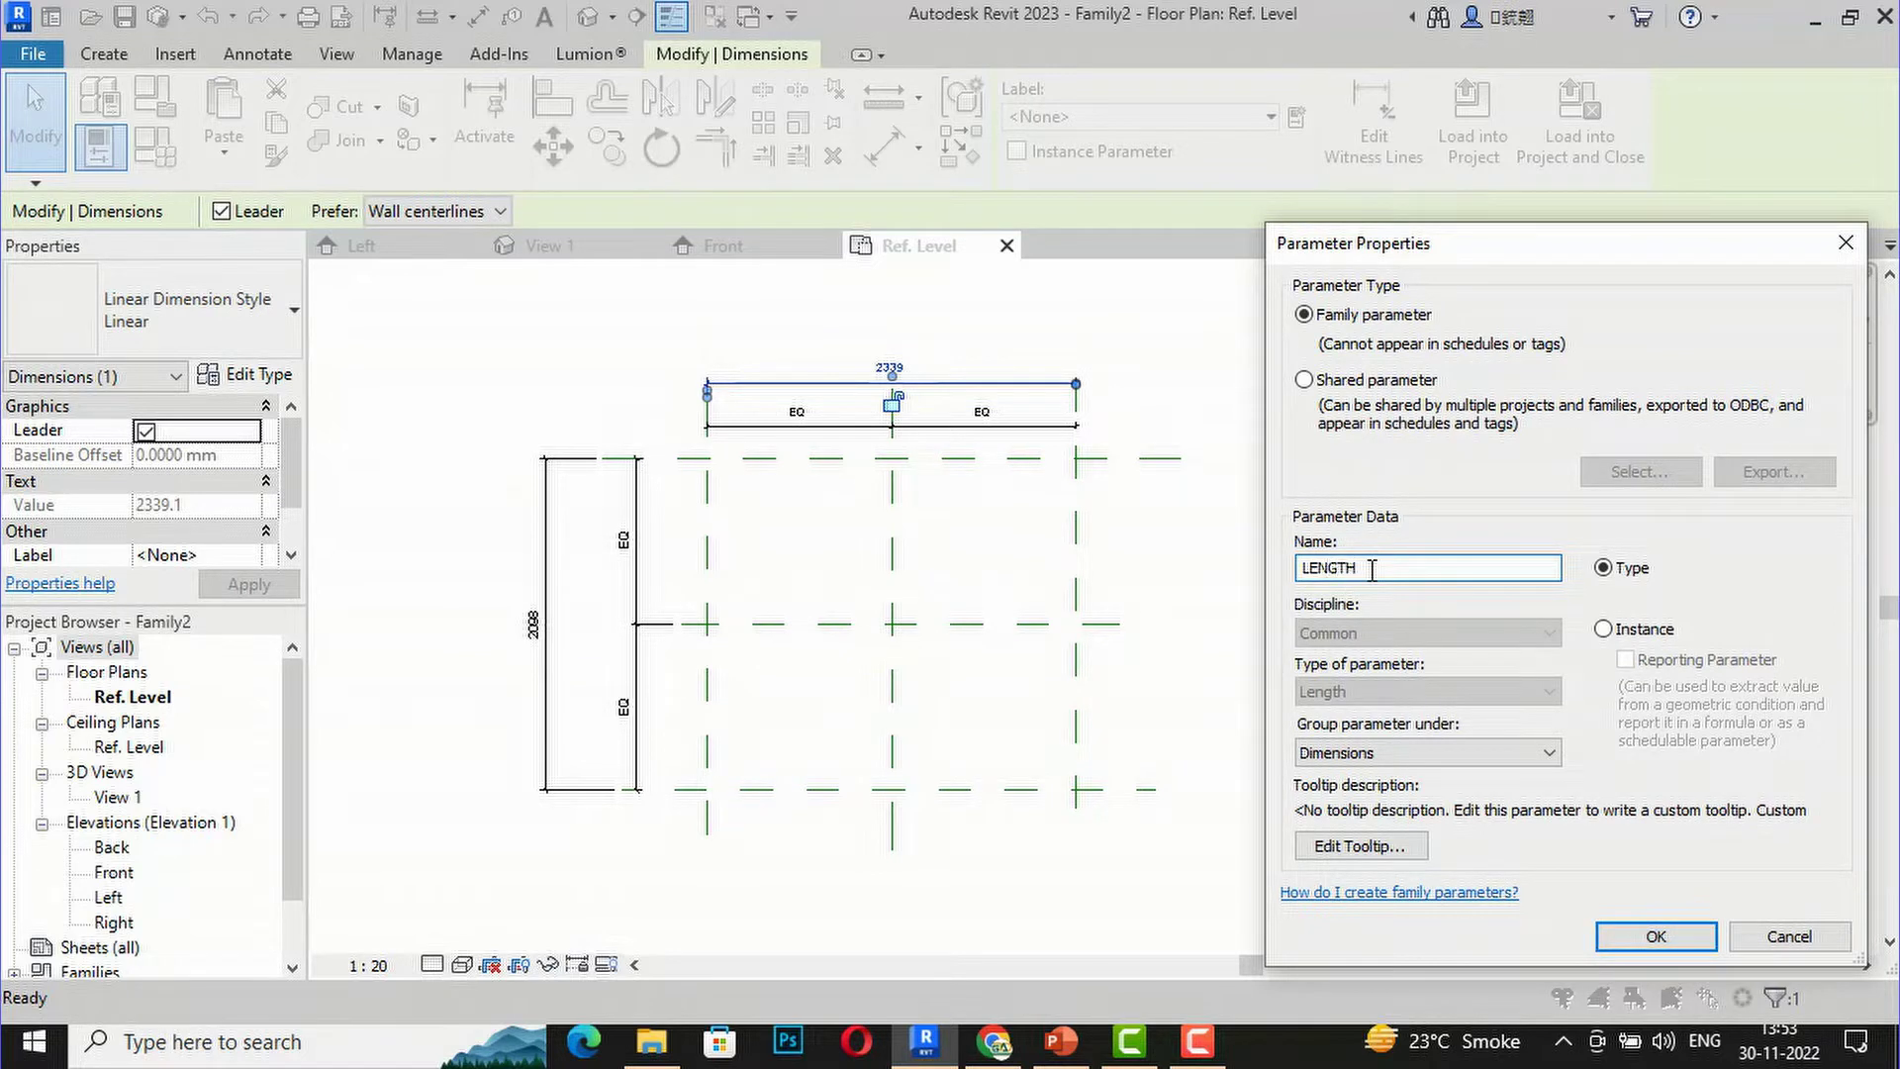
{"action": "left_click", "coordinate": [1655, 936]}
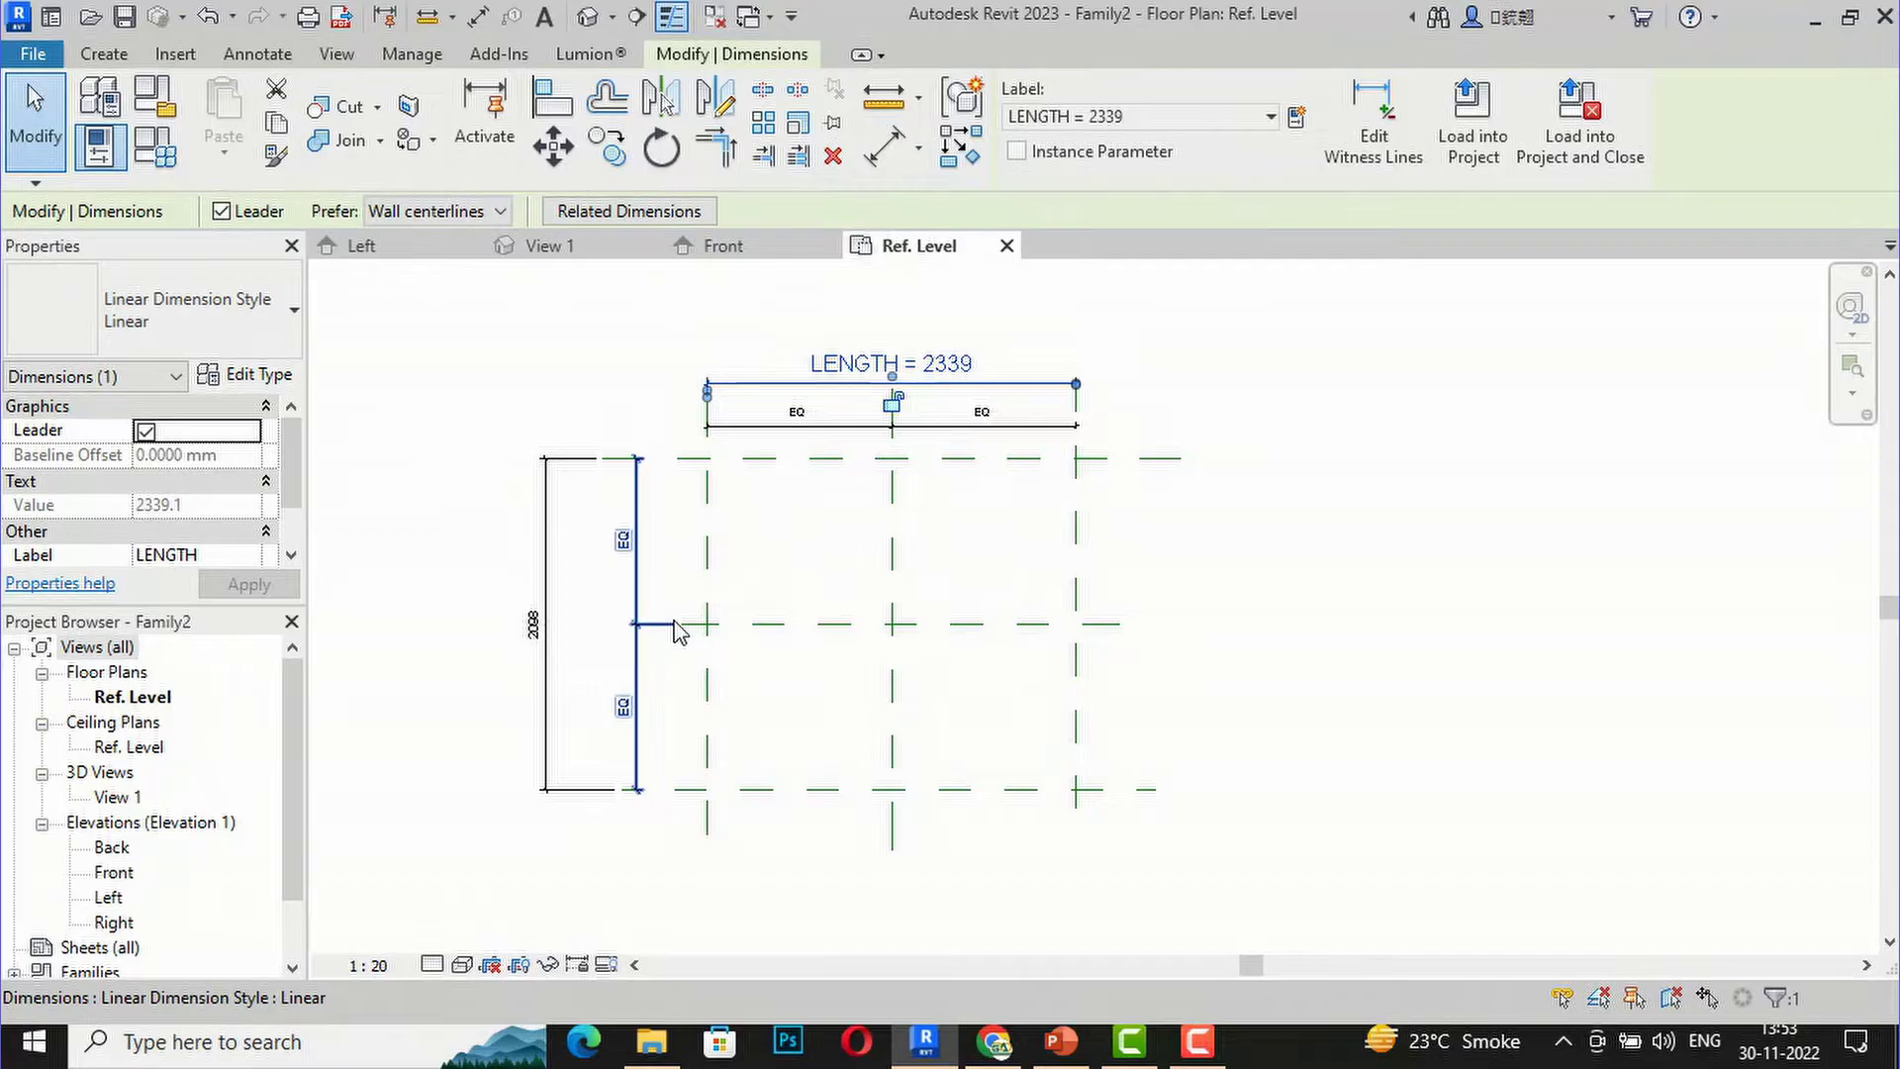
Step: Label the 2098 dimension with a new WIDTH parameter
{"action": "left_click", "coordinate": [534, 623]}
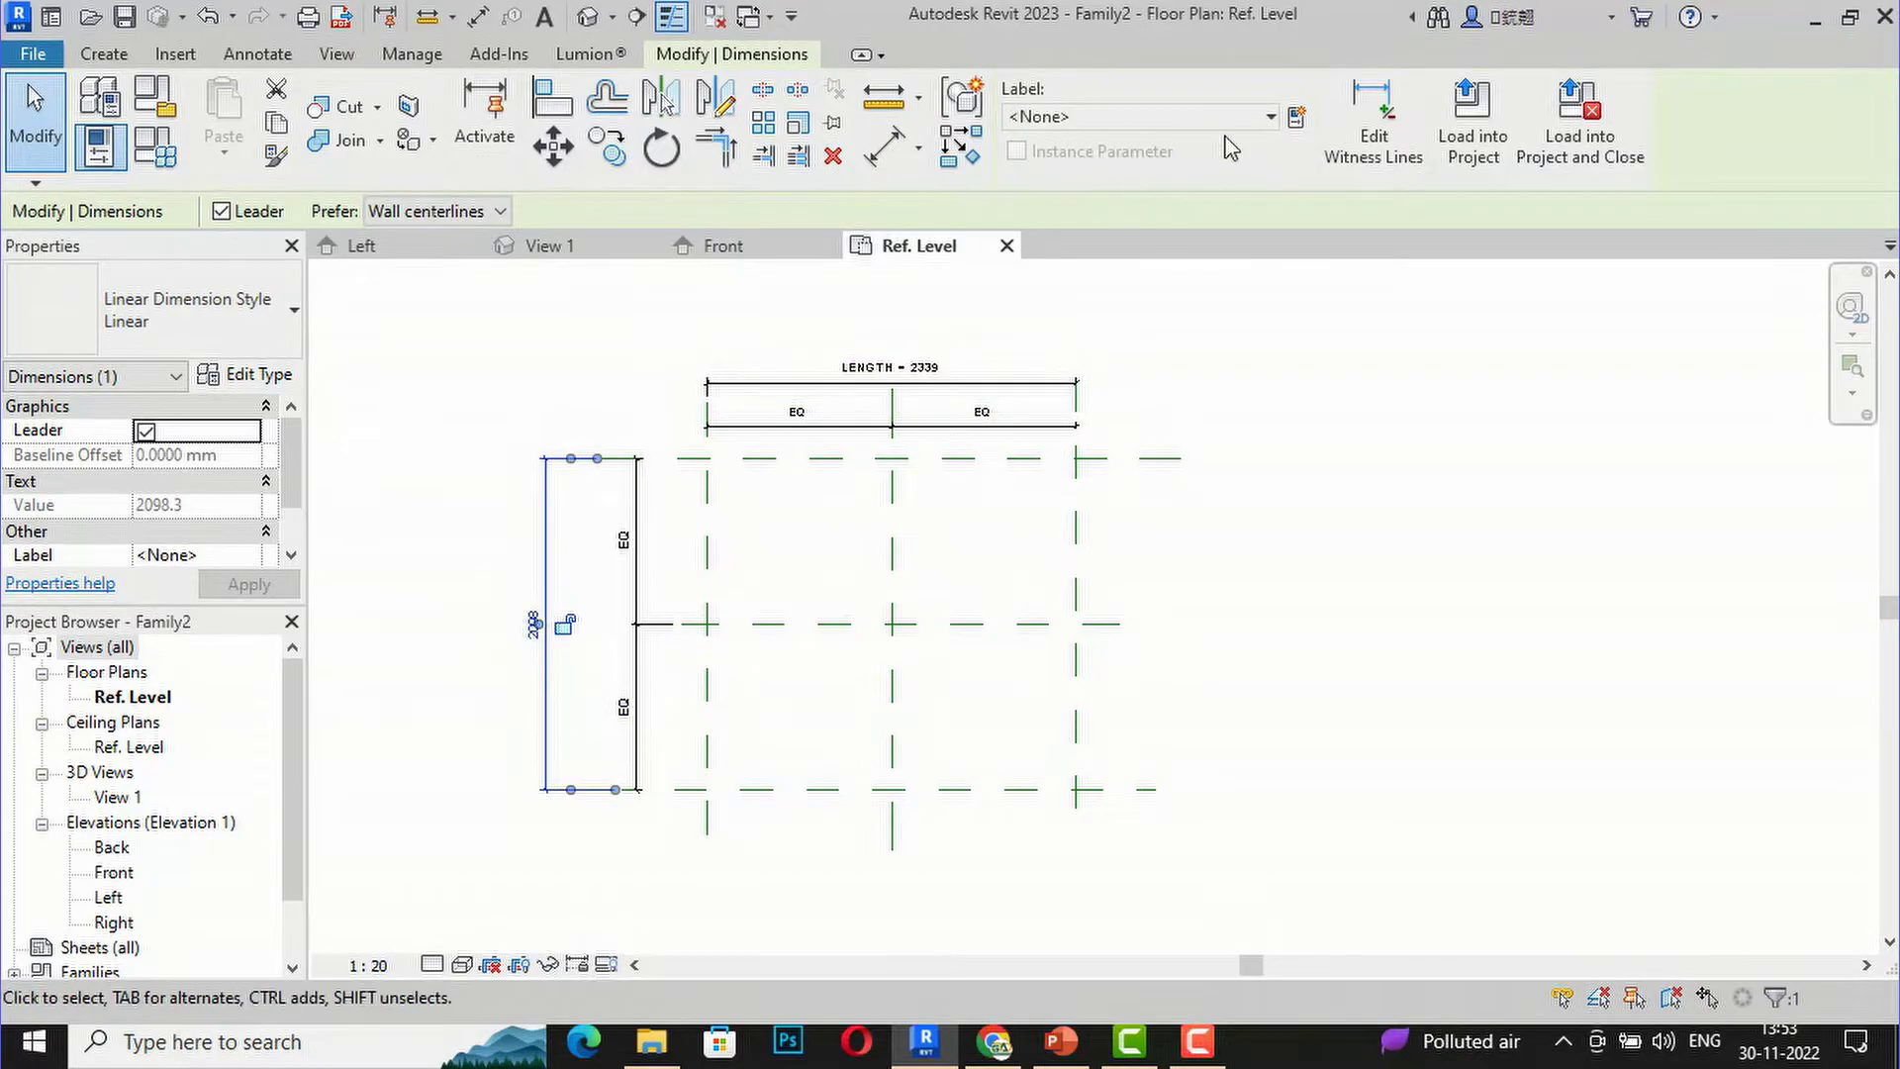
{"action": "left_click", "coordinate": [1297, 118]}
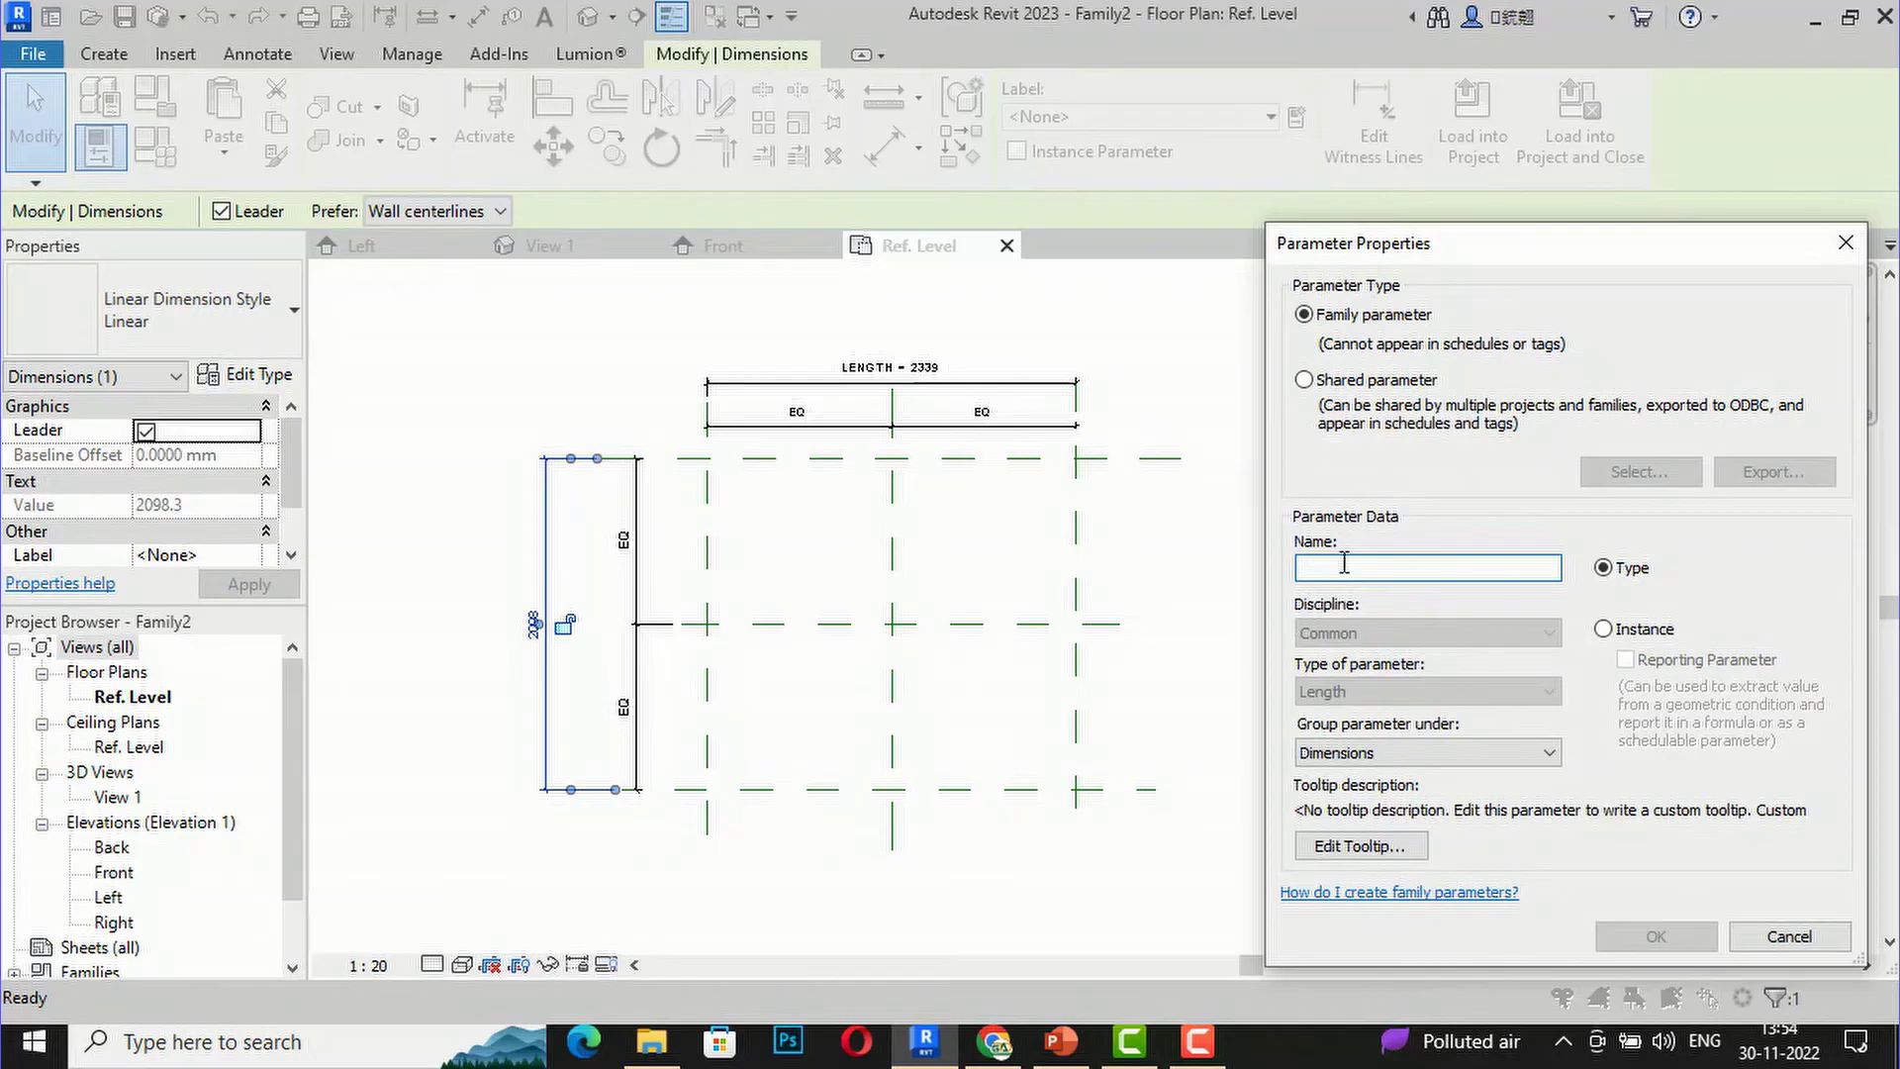
{"action": "type", "text": "WIDTH"}
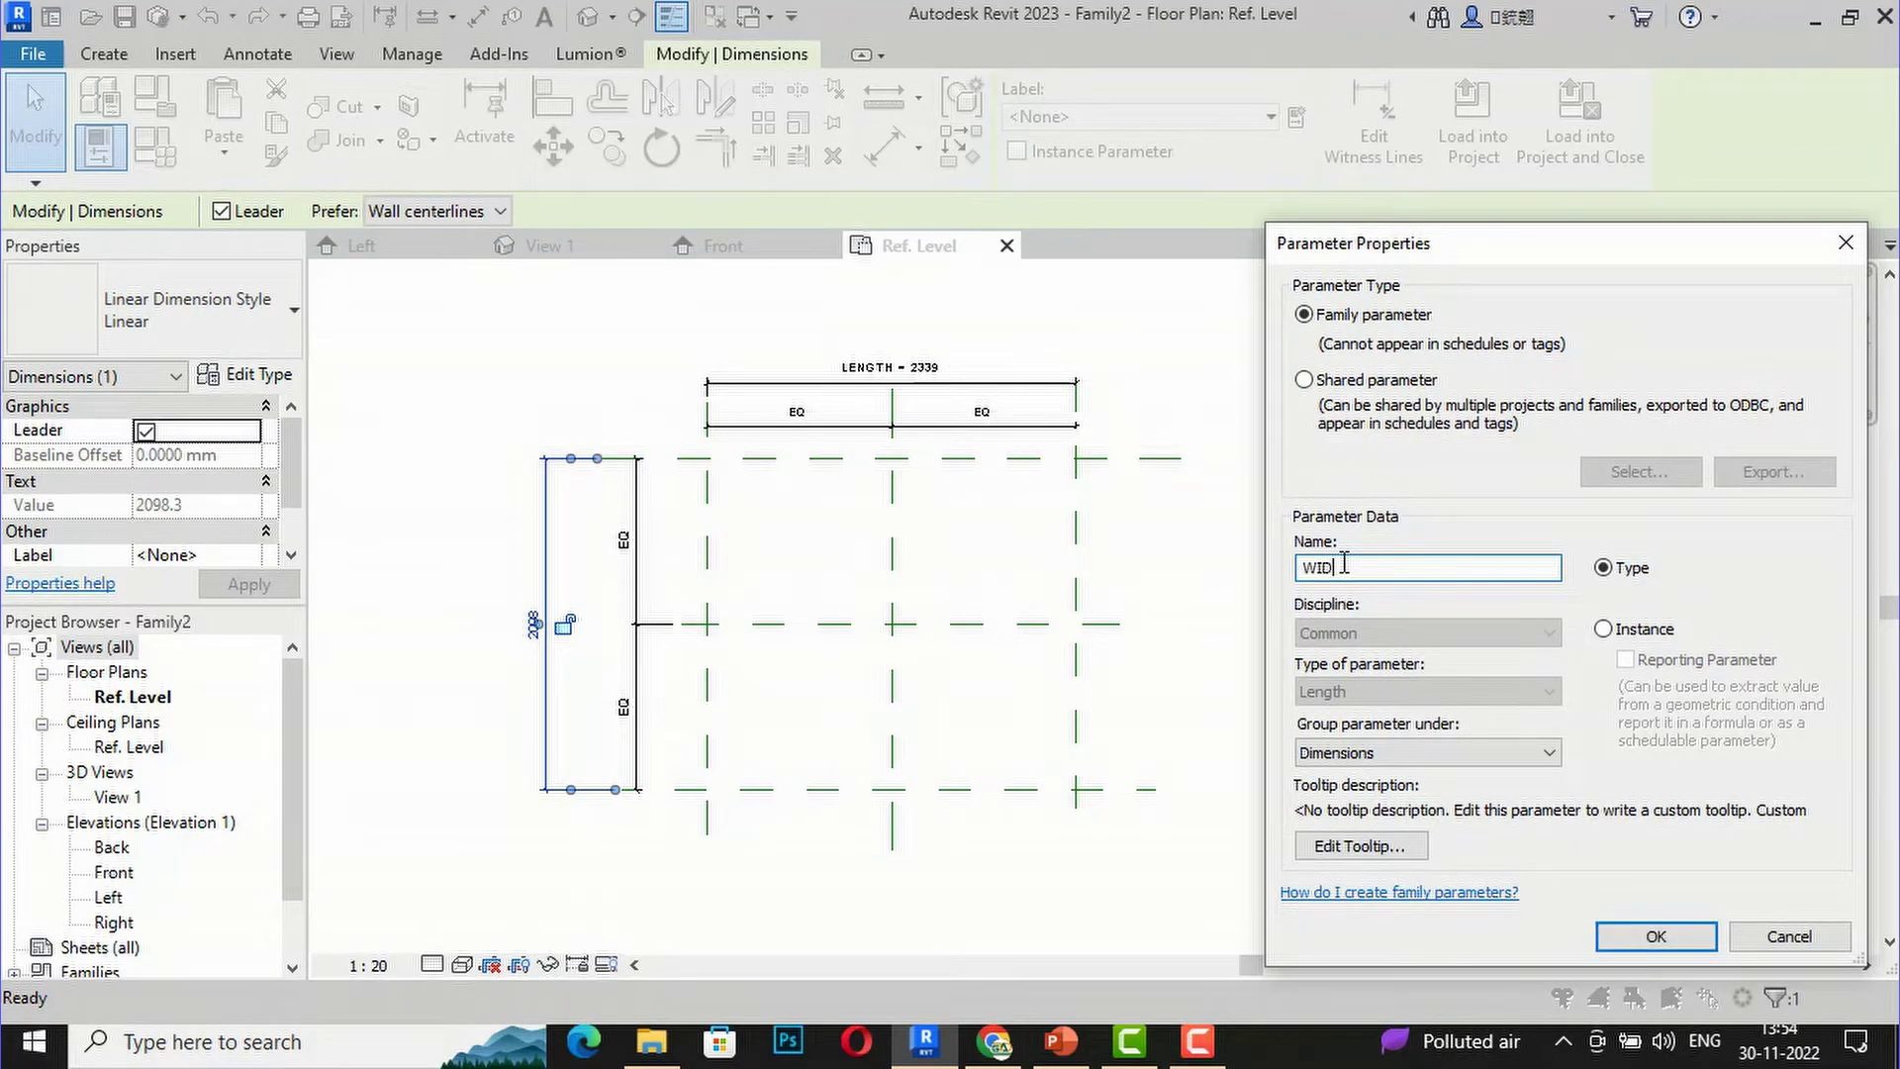
{"action": "left_click", "coordinate": [1656, 937]}
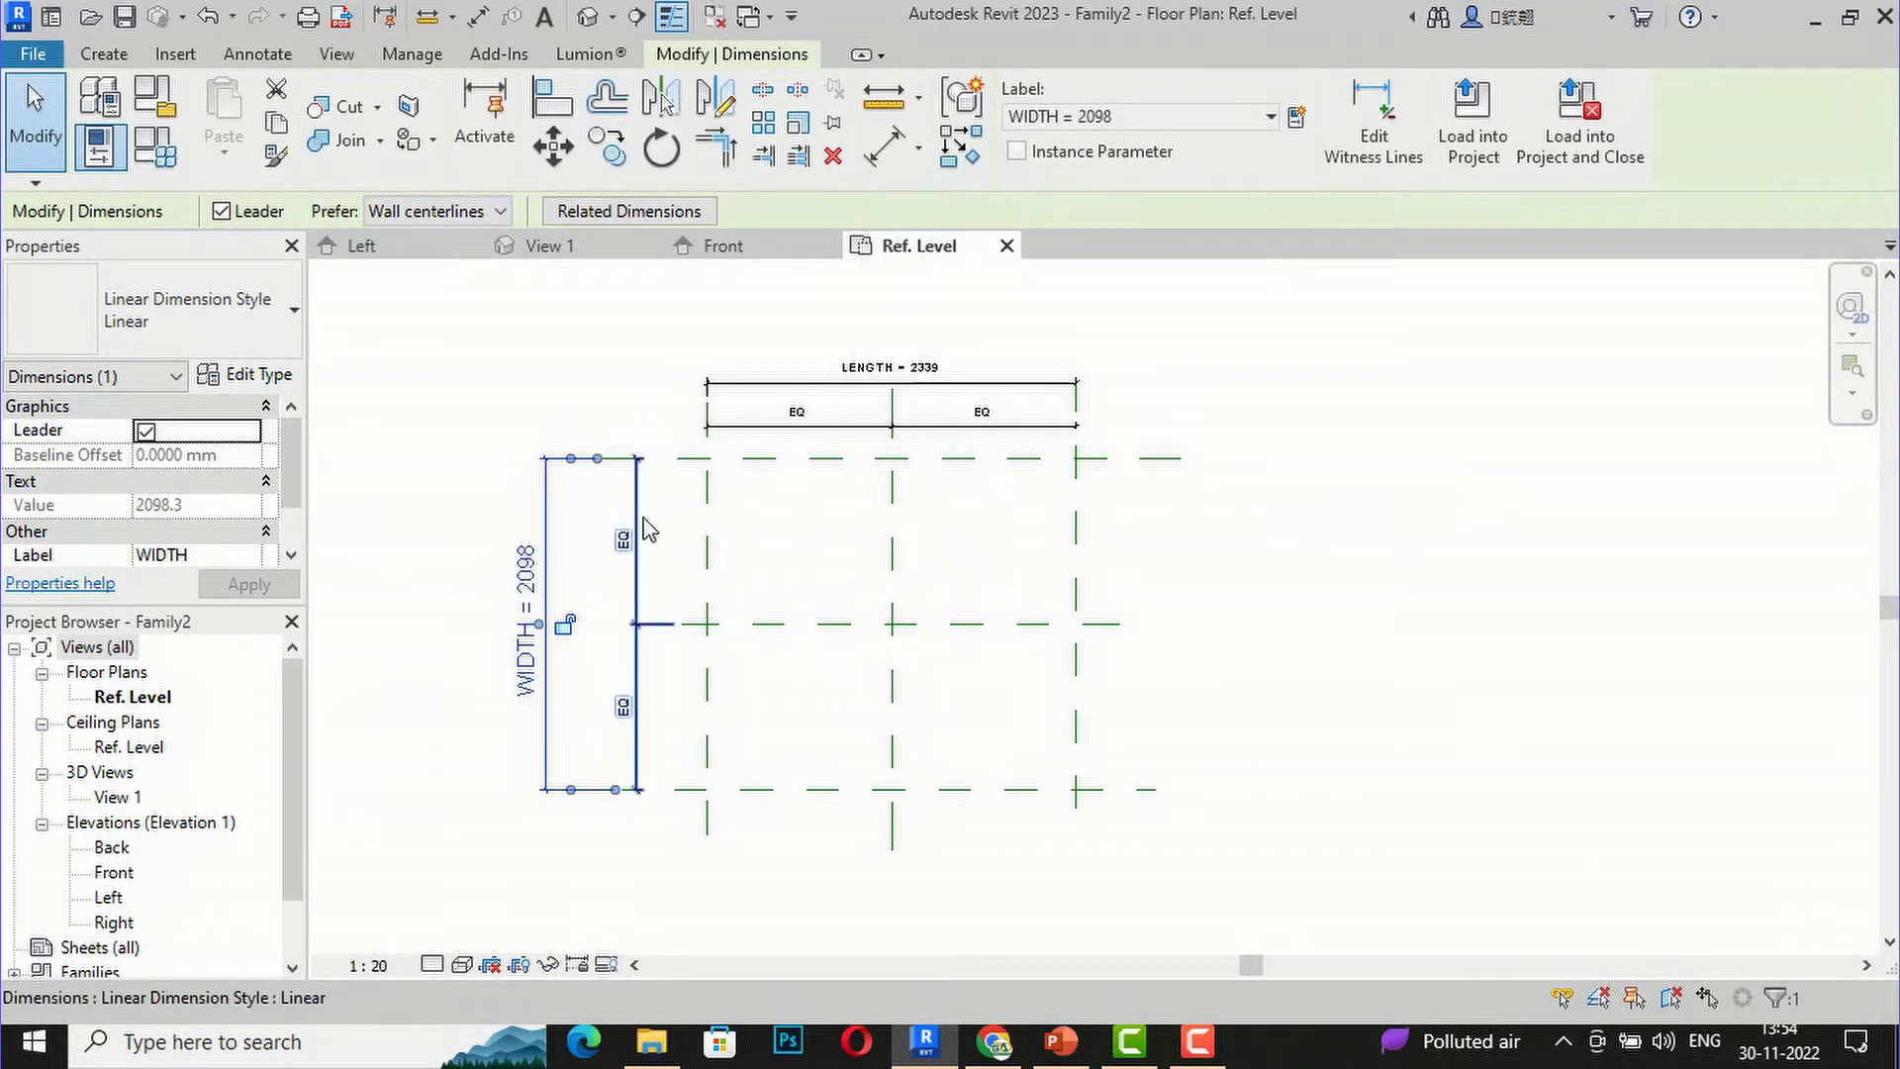
Step: Flex Family Types to LENGTH 4000 and WIDTH 3000, then undo back to 2339 × 2098
{"action": "key", "text": "Escape"}
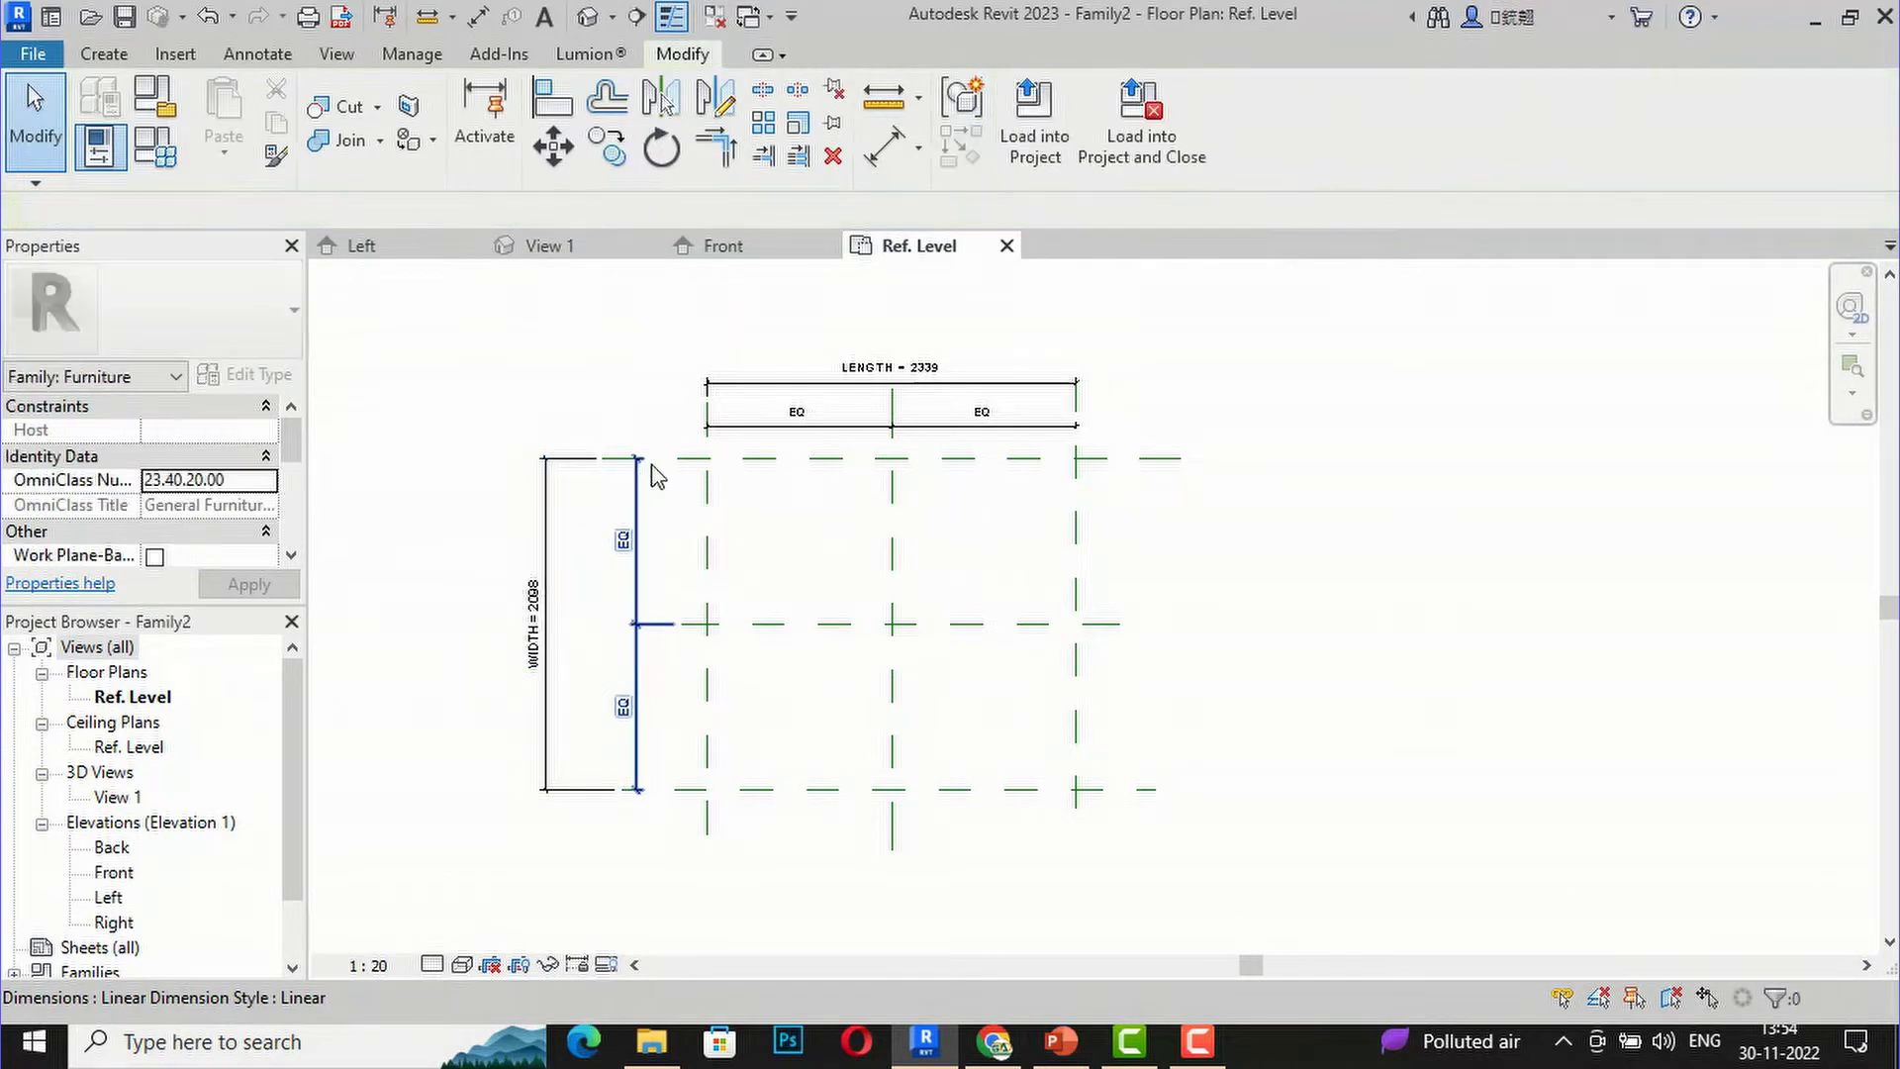
{"action": "scroll", "coordinate": [508, 623], "scroll_direction": "up", "scroll_amount": 2}
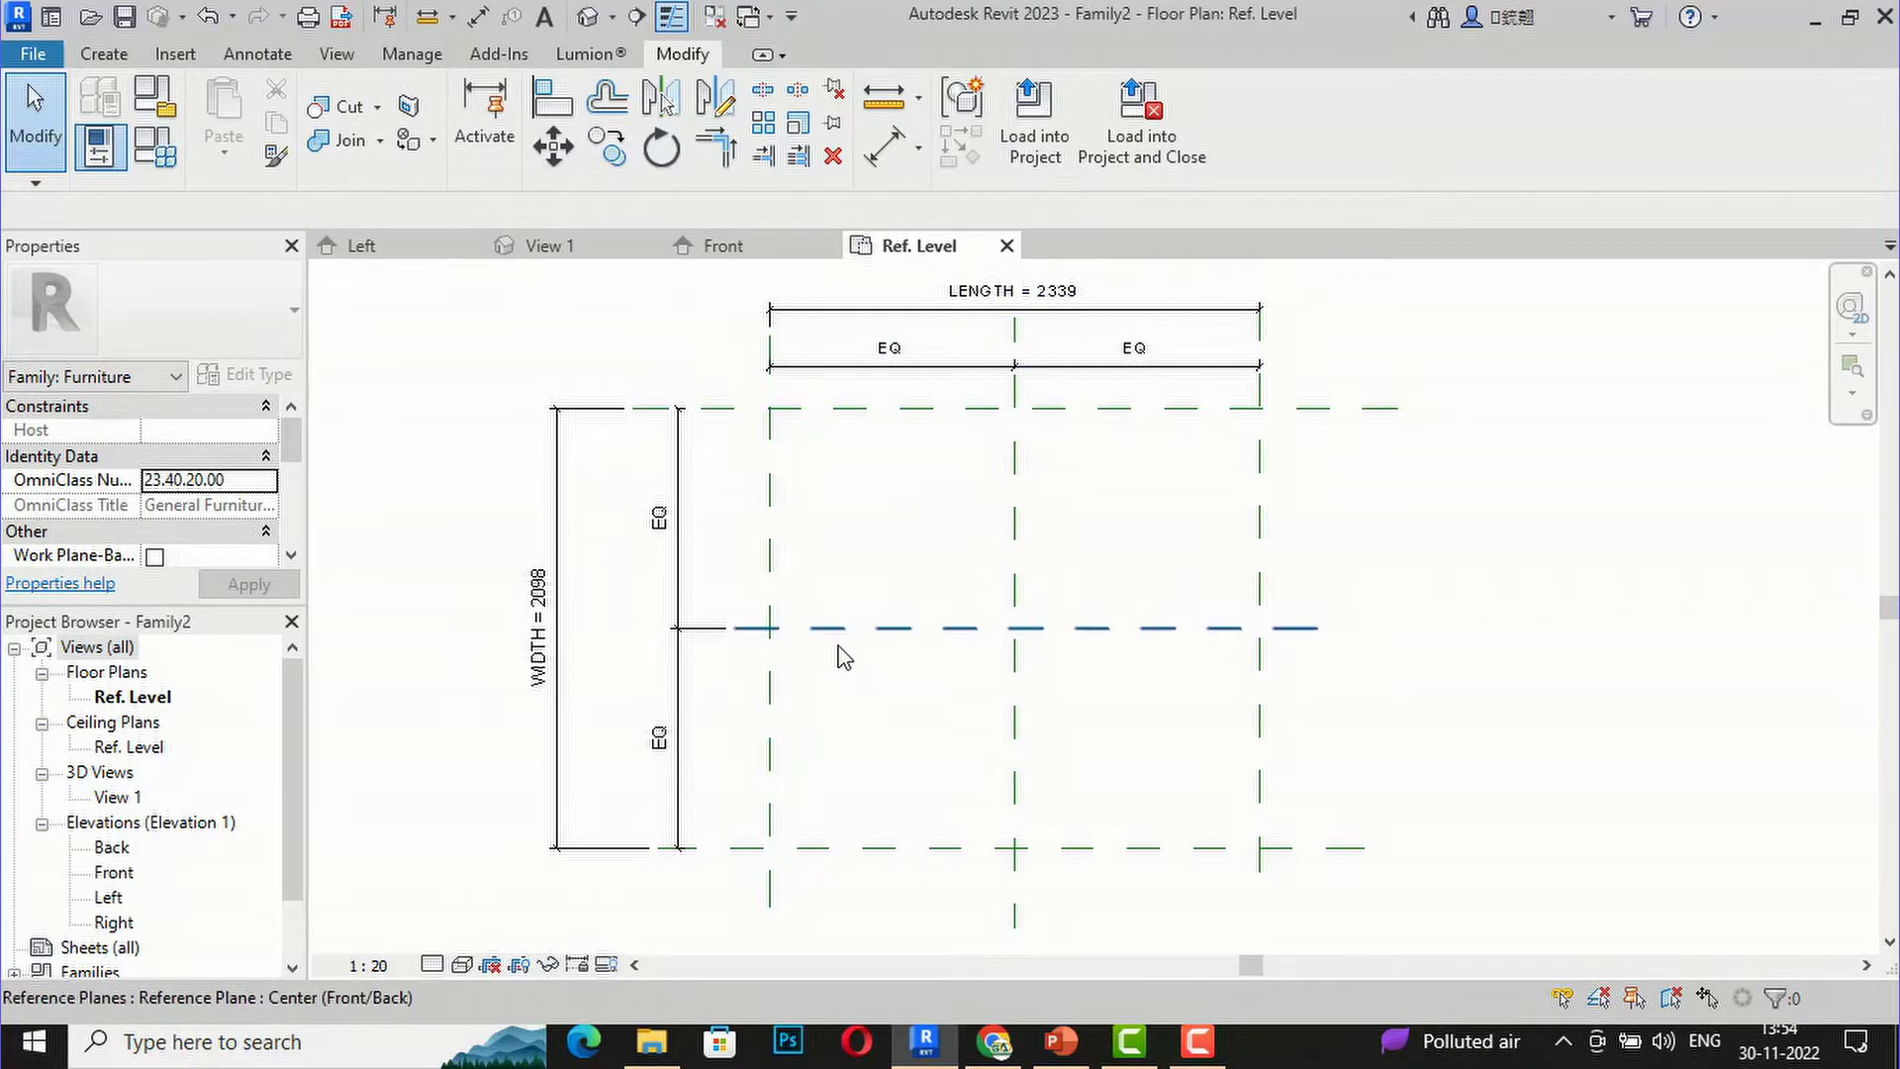
{"action": "scroll", "coordinate": [844, 656], "scroll_direction": "down", "scroll_amount": 1}
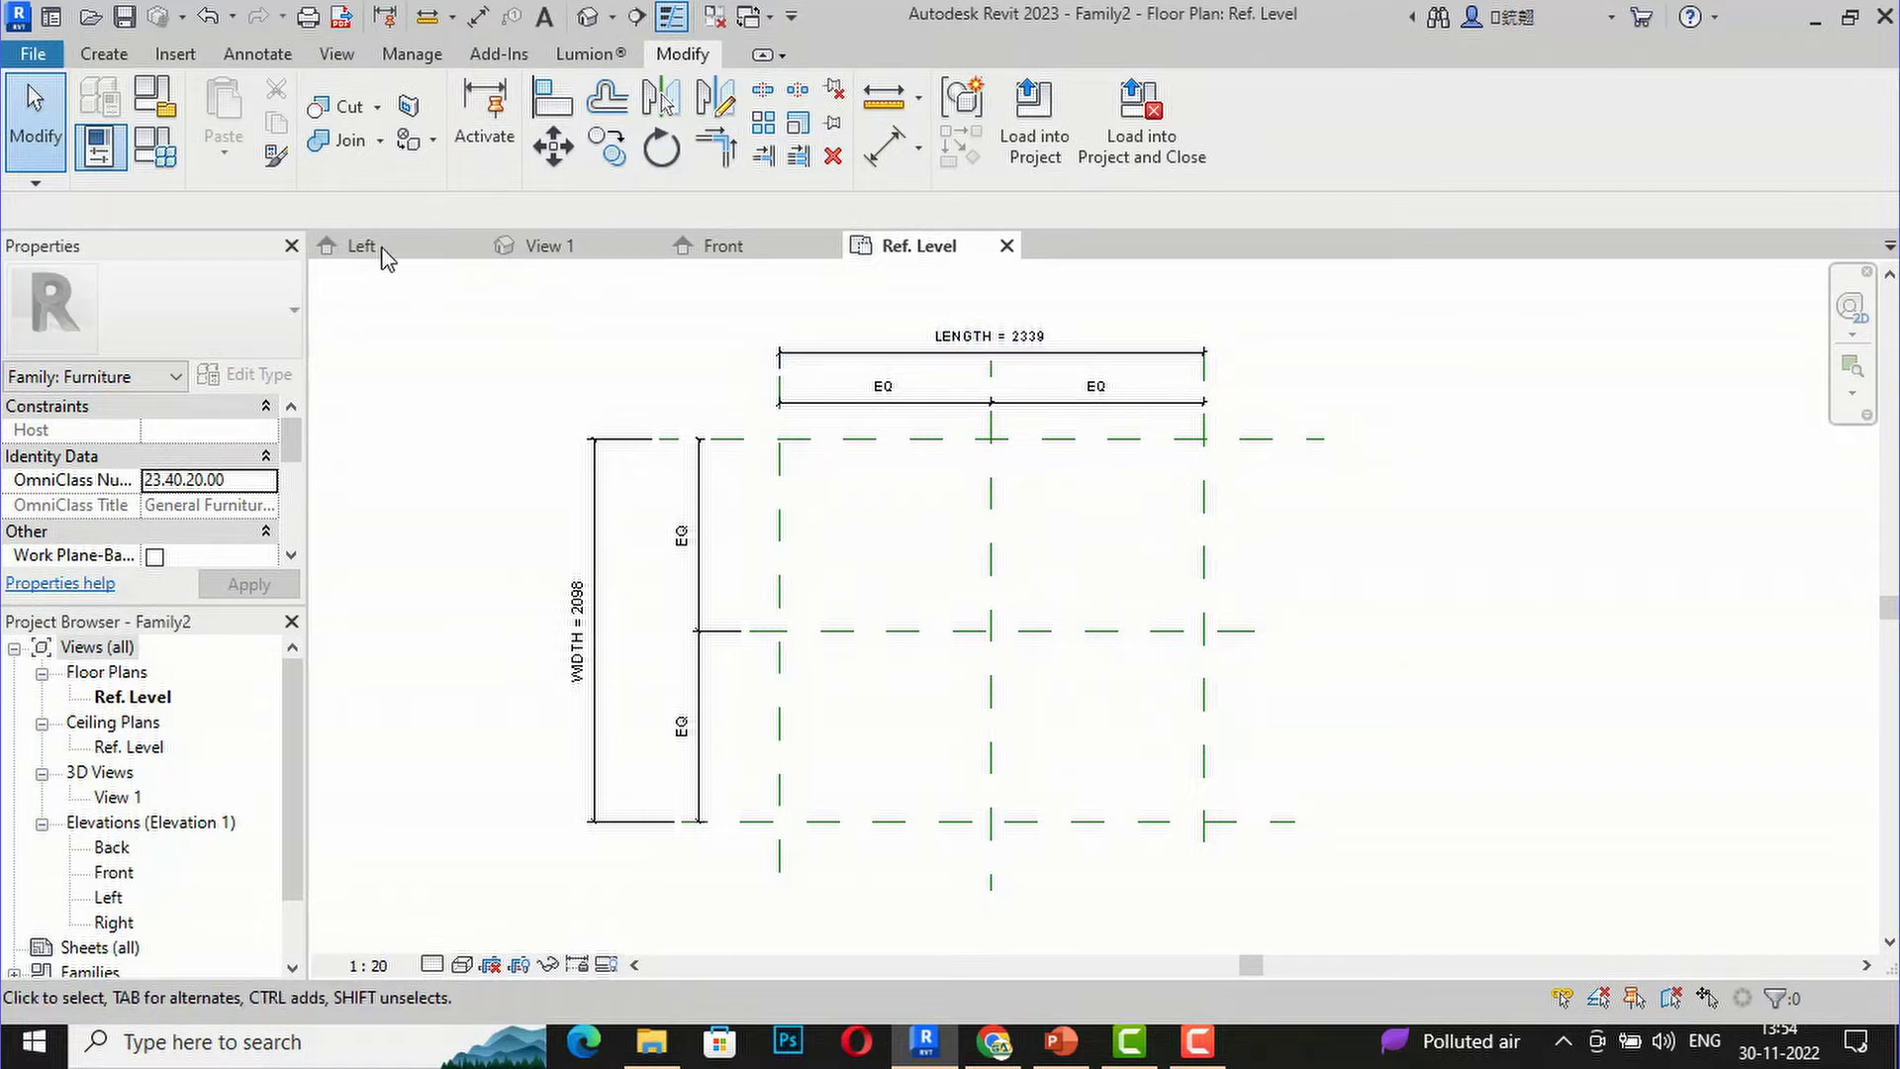
{"action": "left_click", "coordinate": [156, 161]}
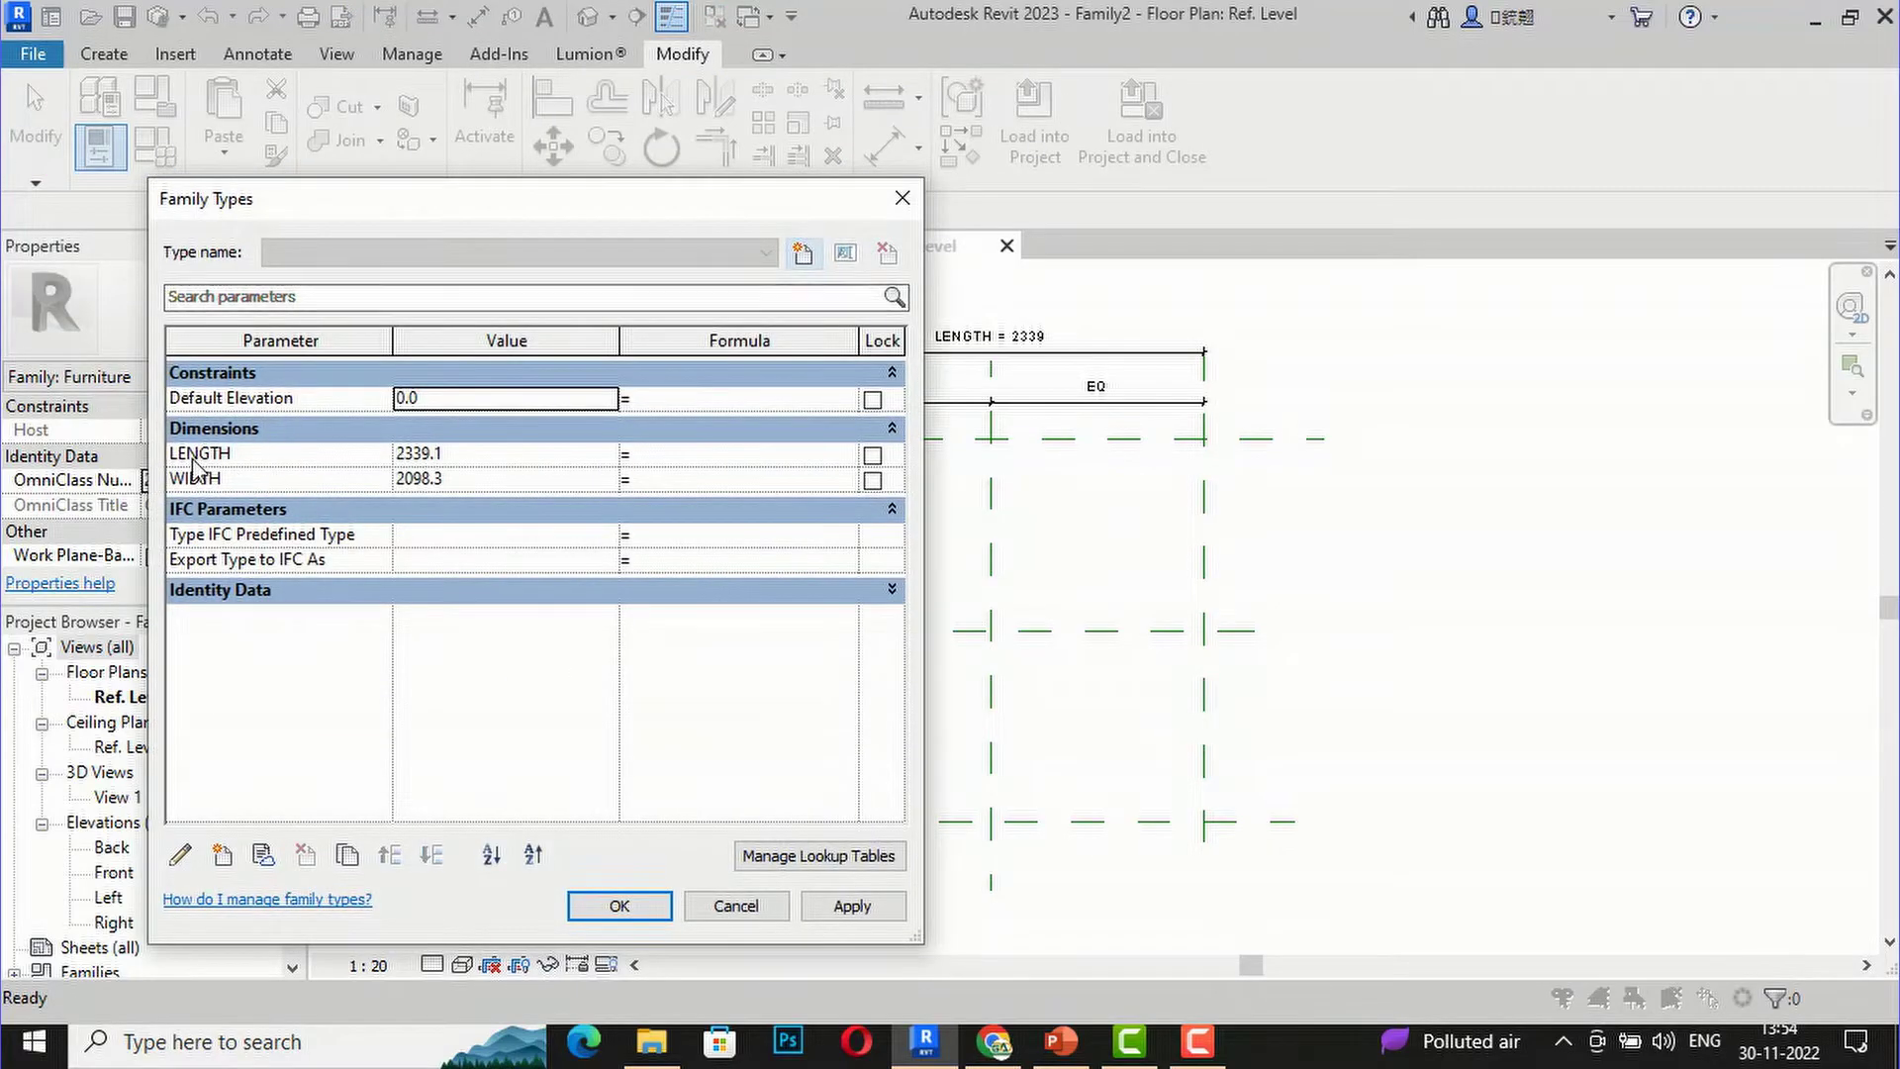
{"action": "left_click", "coordinate": [477, 458]}
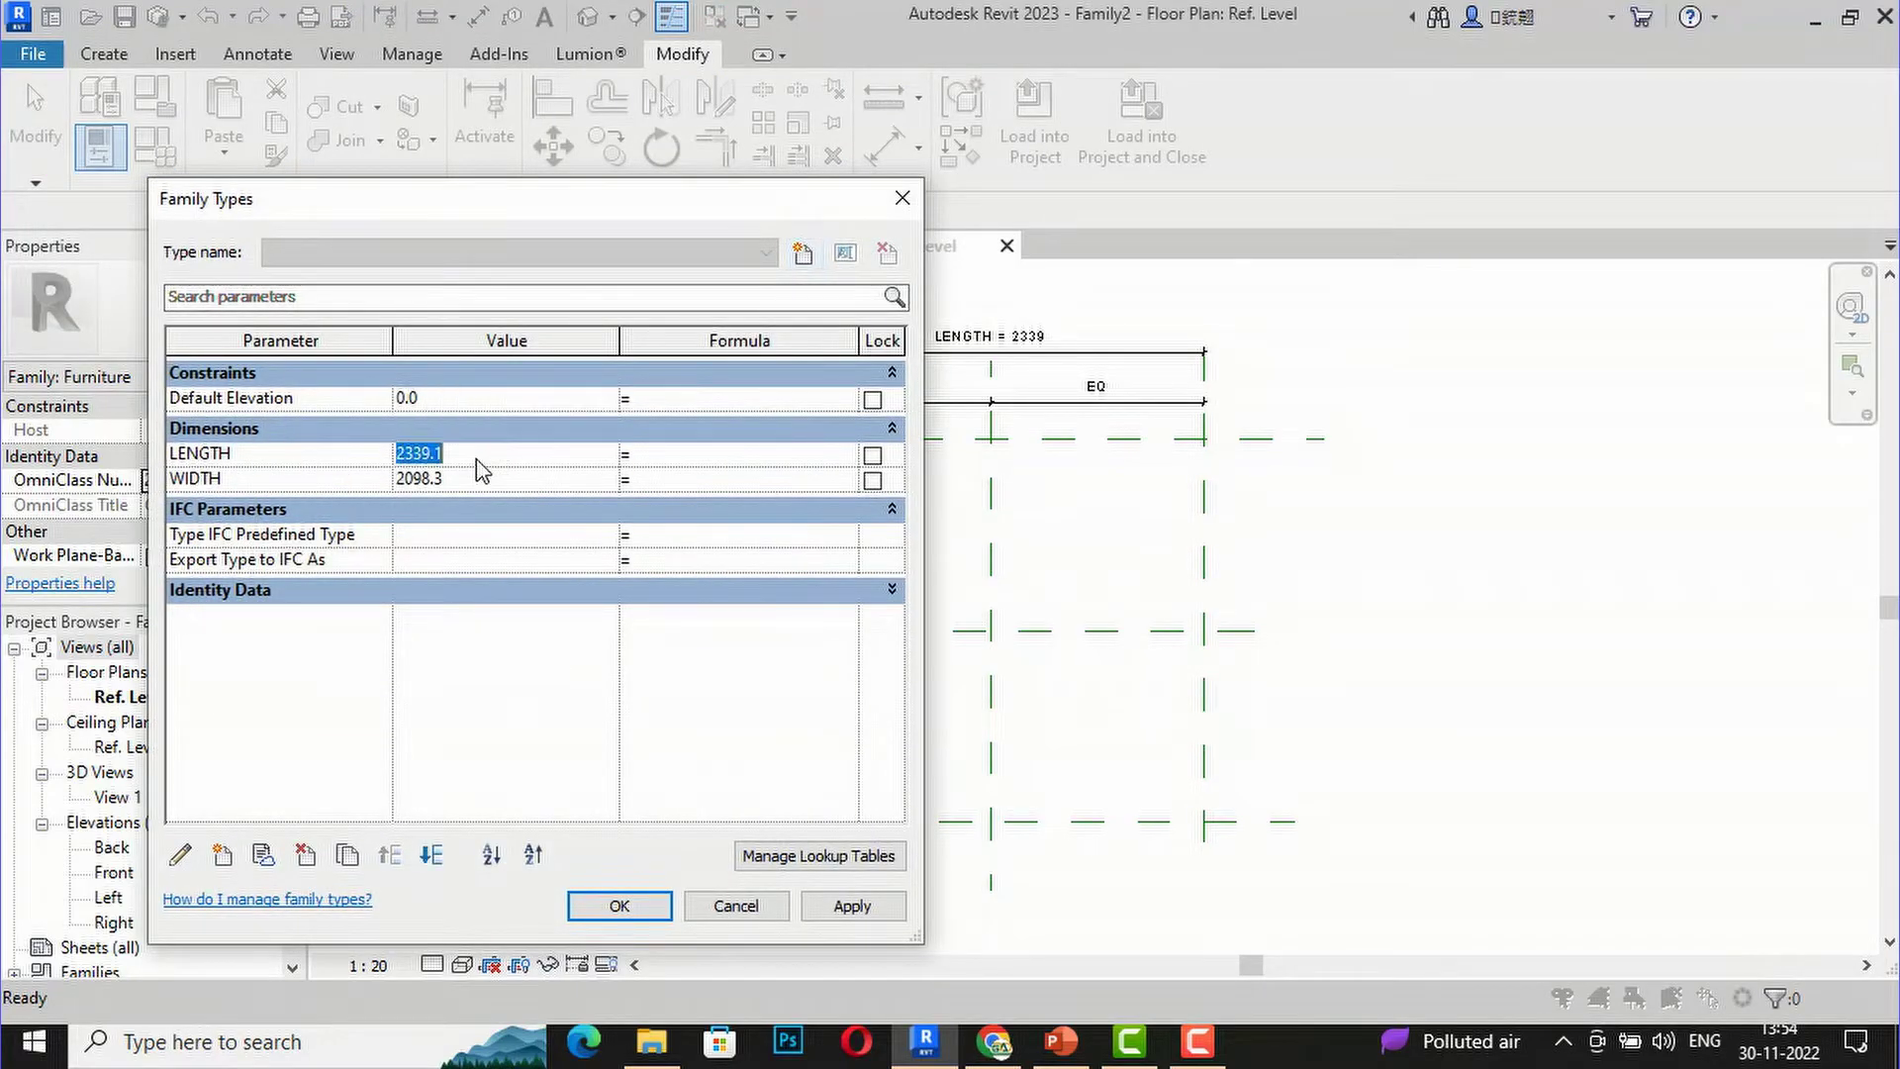
{"action": "type", "text": "000"}
{"action": "left_click", "coordinate": [473, 480]}
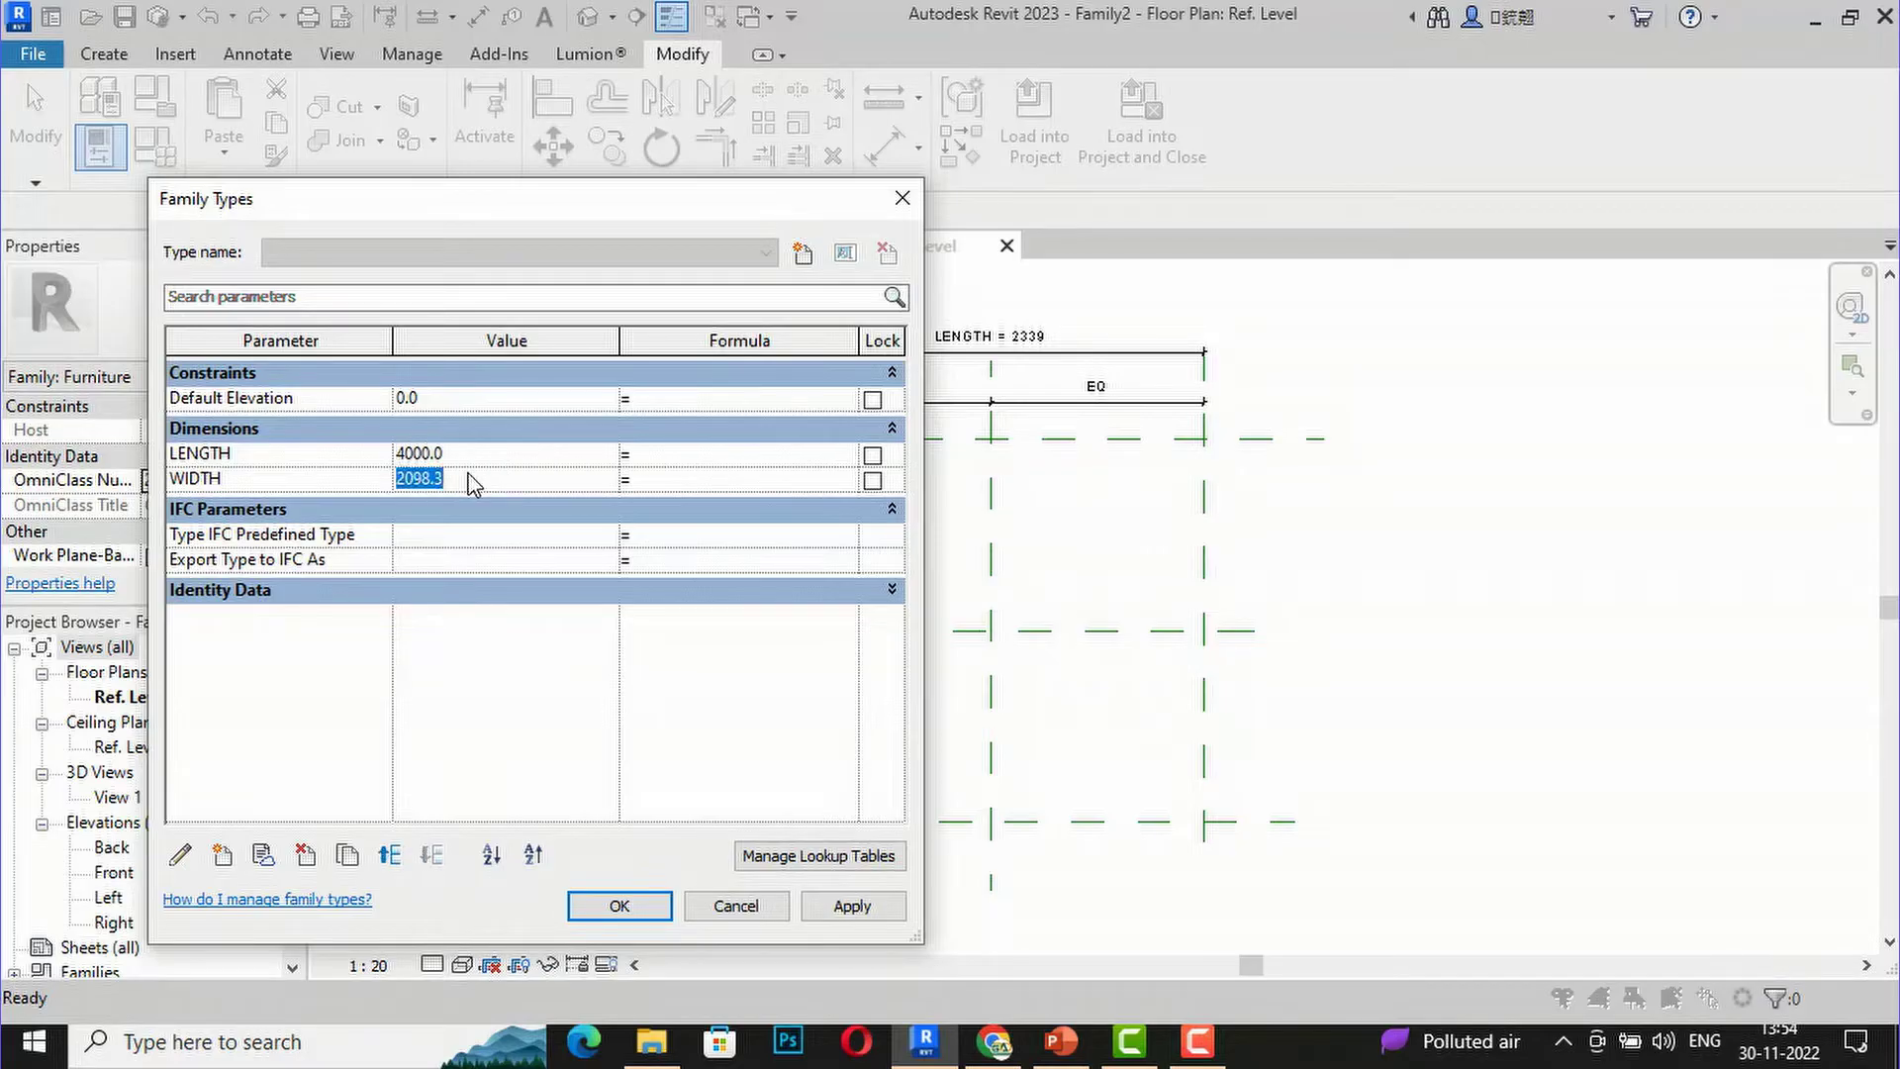
{"action": "type", "text": "3000"}
{"action": "left_click", "coordinate": [840, 904]}
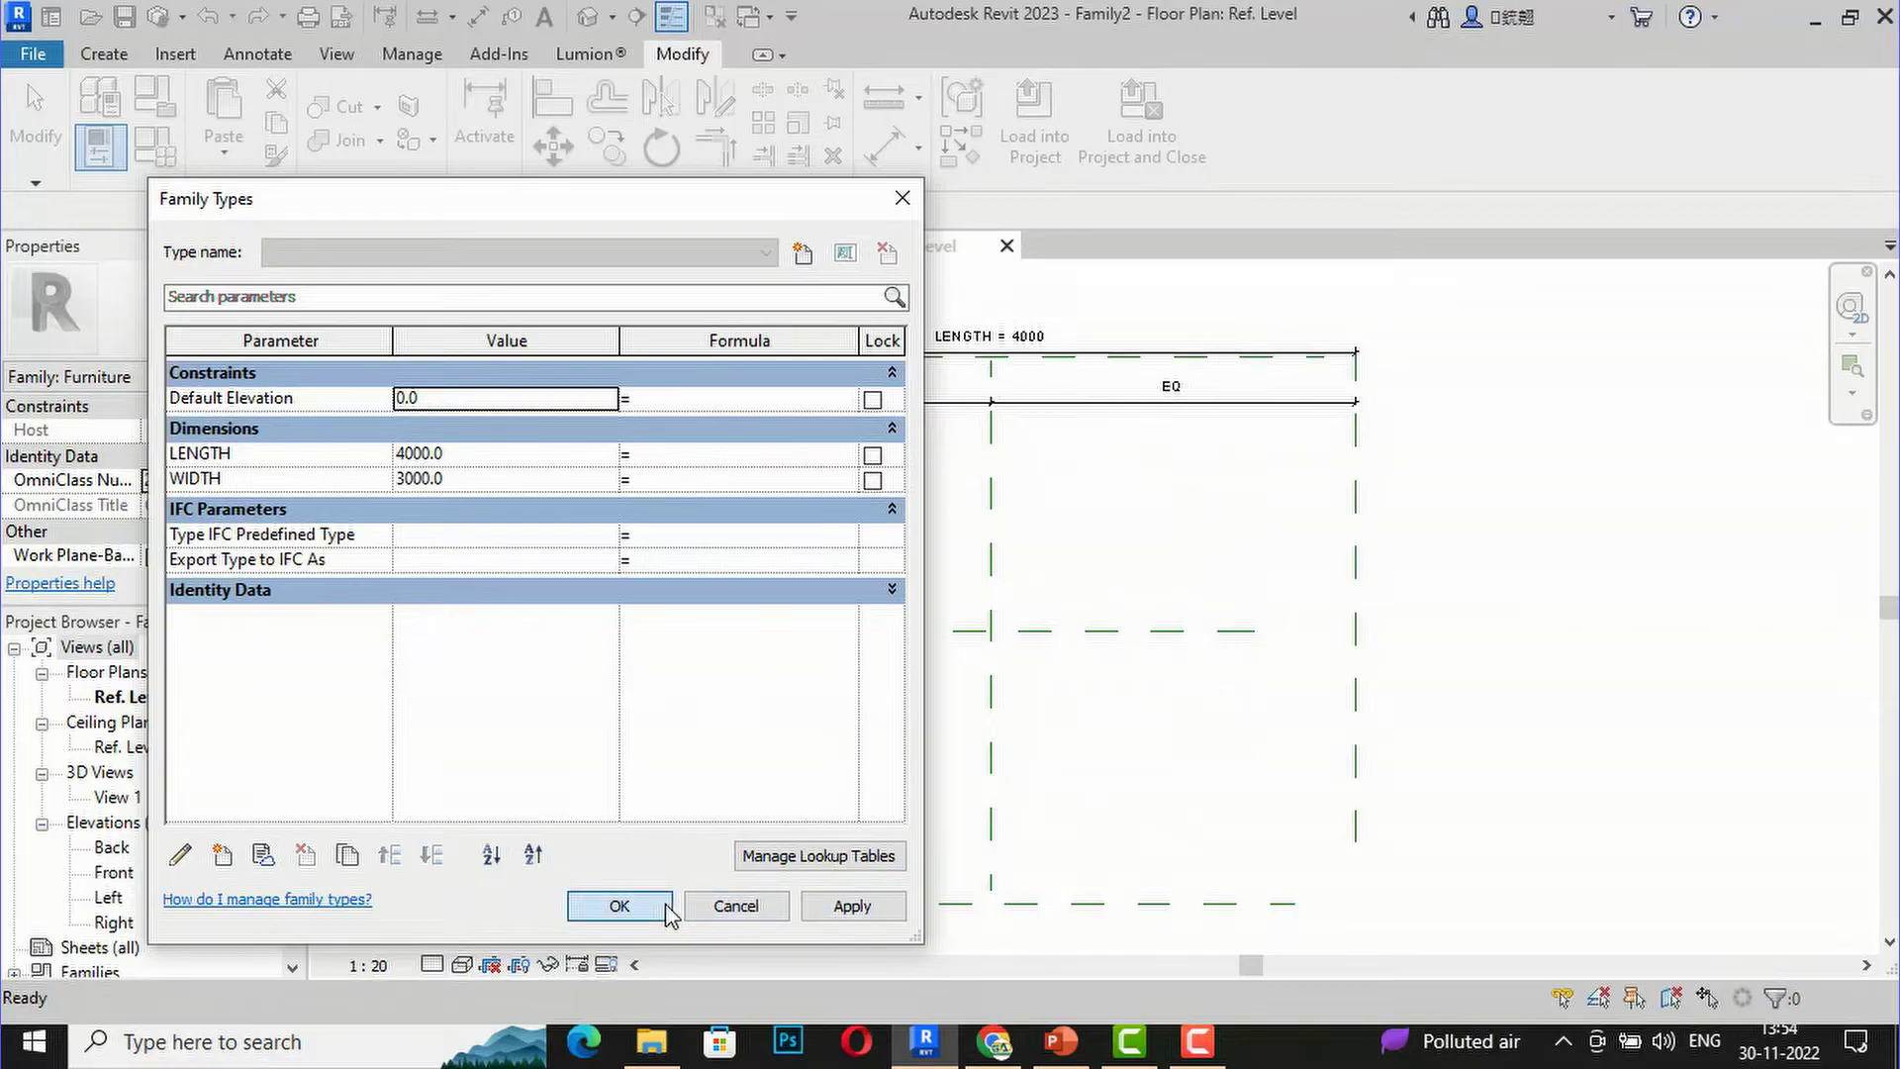
{"action": "left_click", "coordinate": [666, 908]}
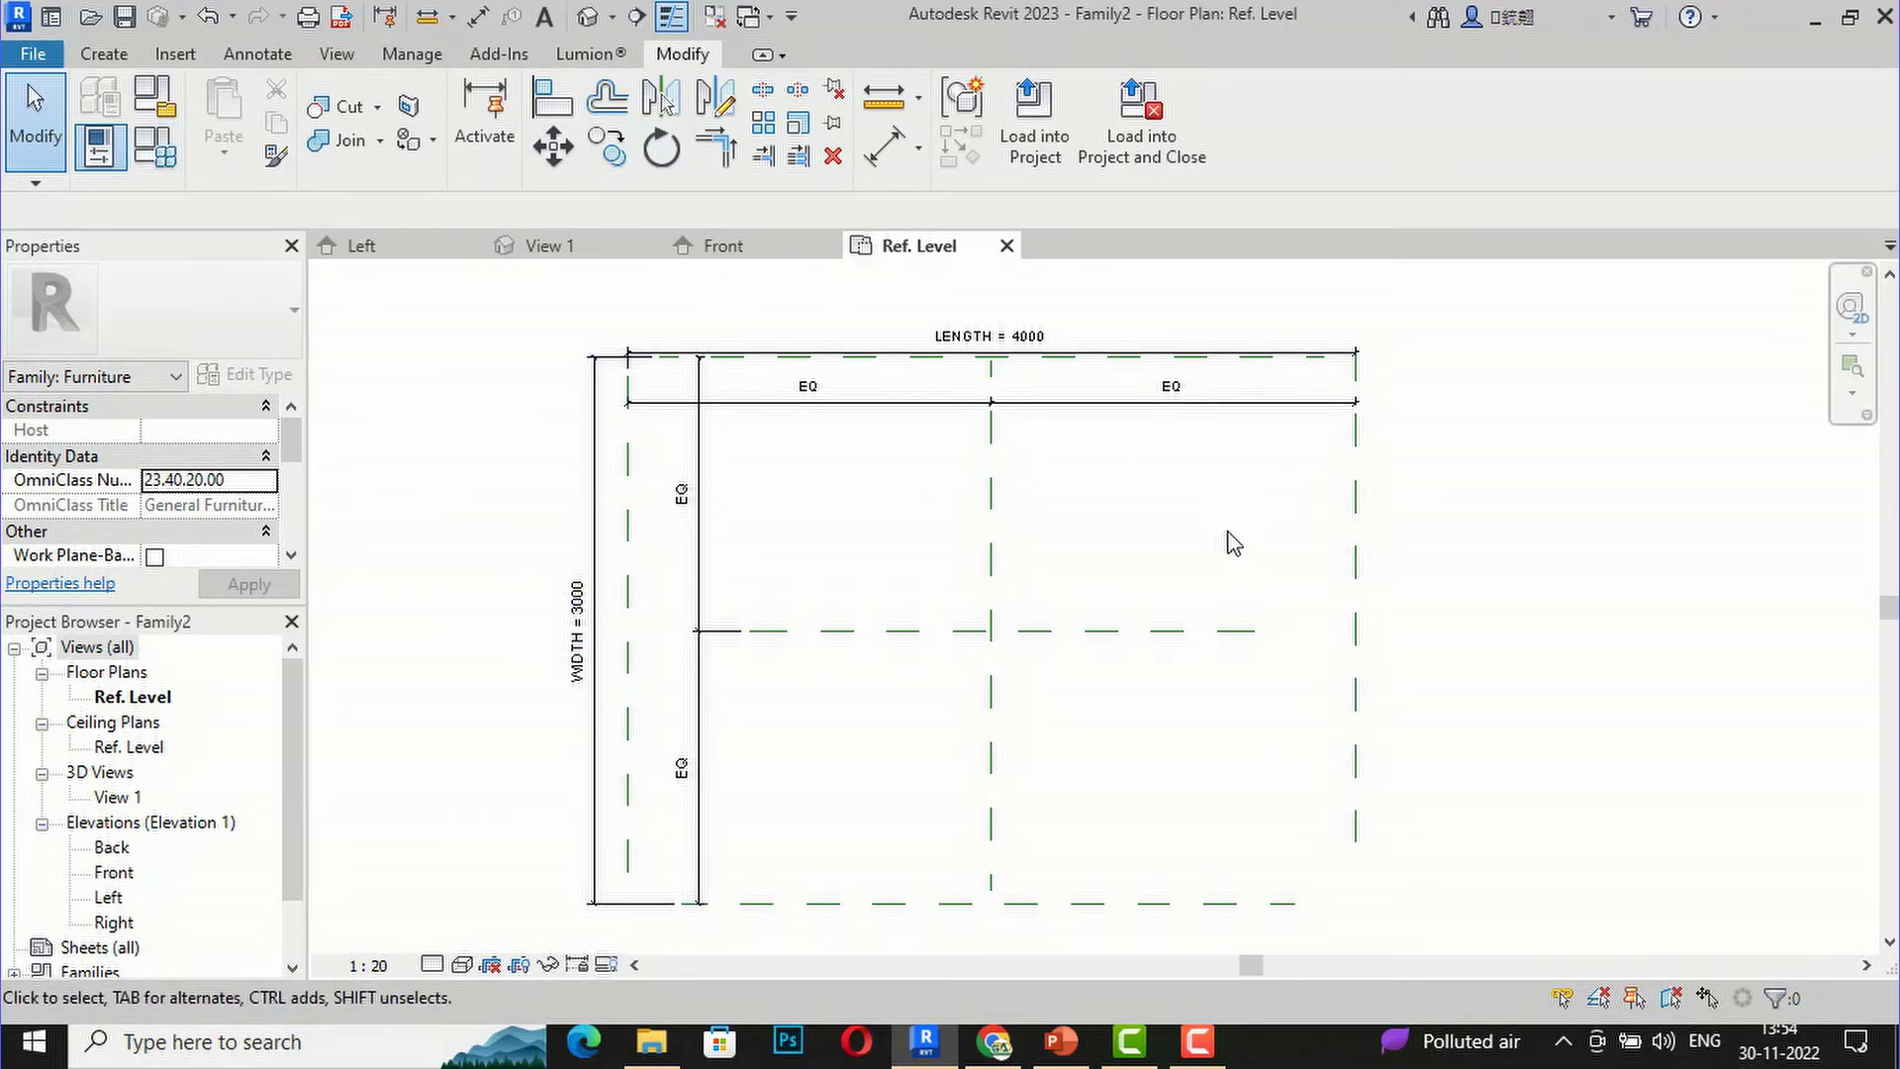
{"action": "key", "text": "ctrl+z"}
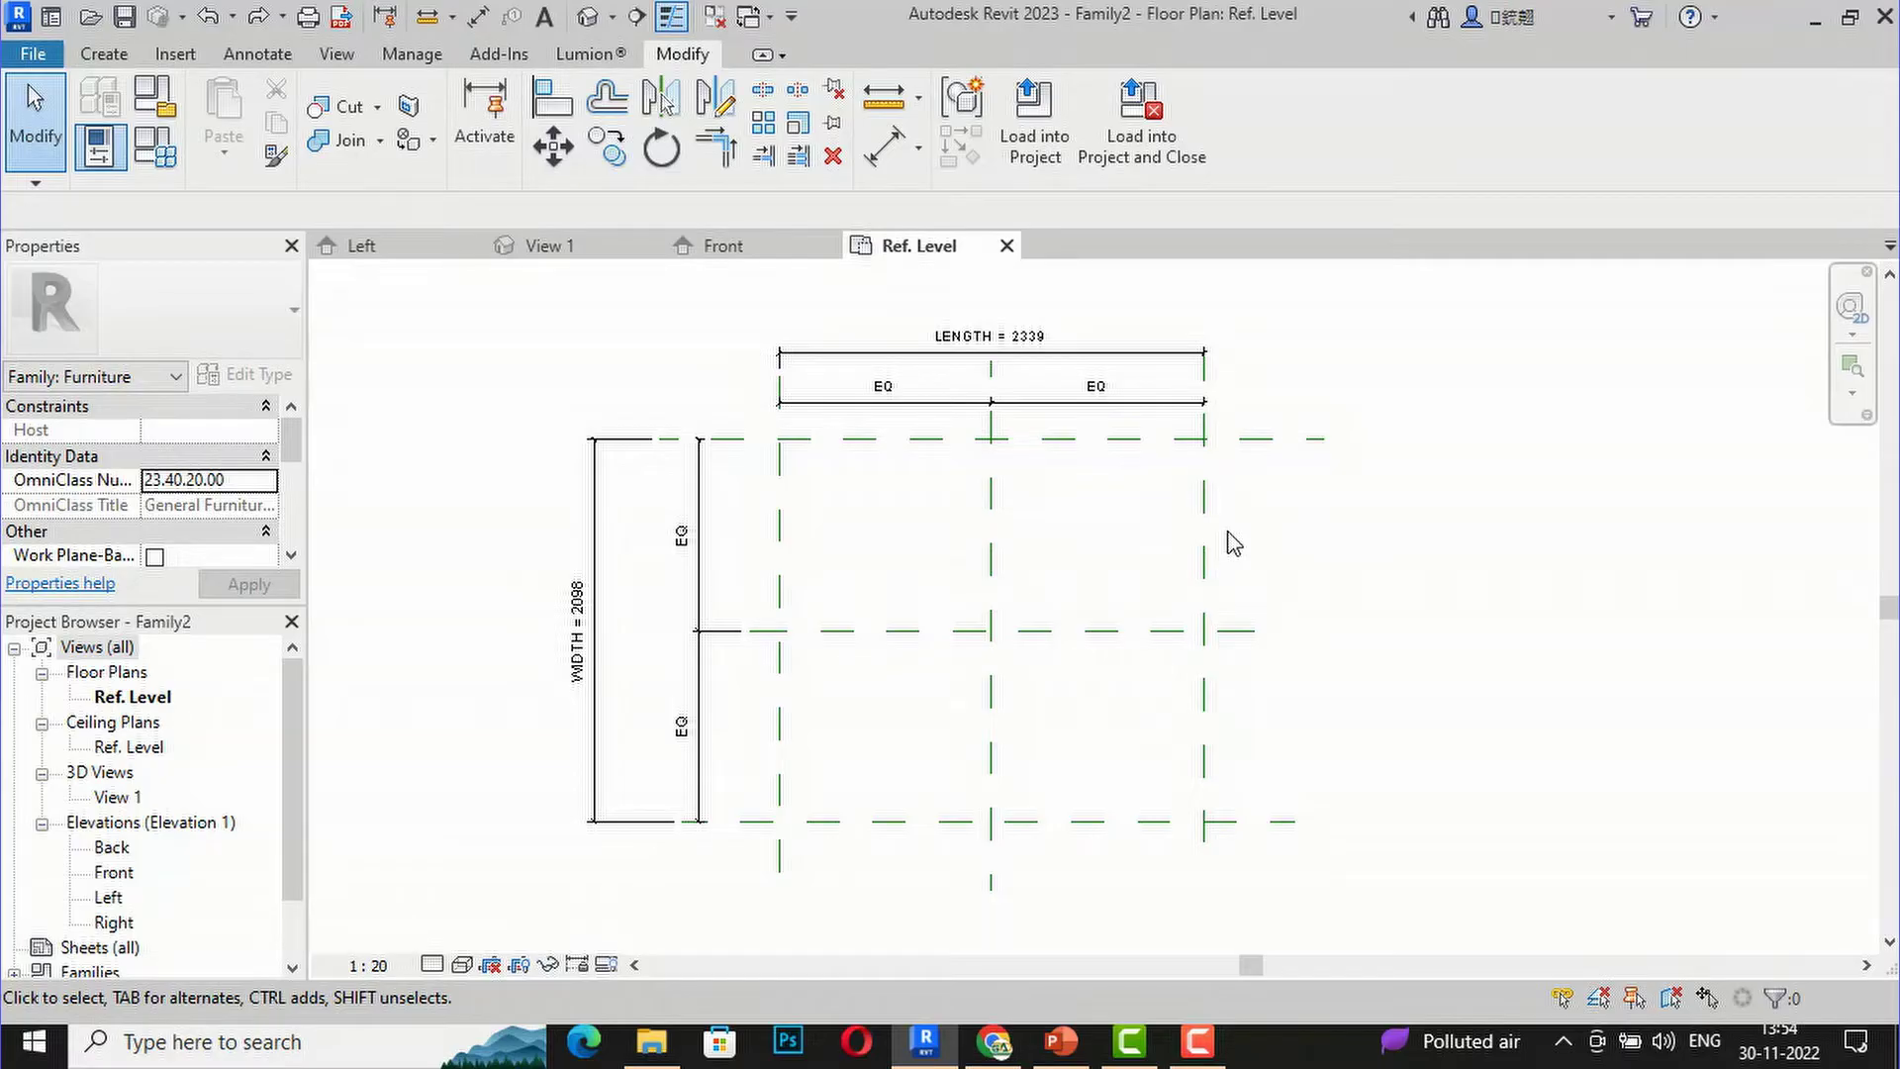
{"action": "left_click", "coordinate": [109, 60]}
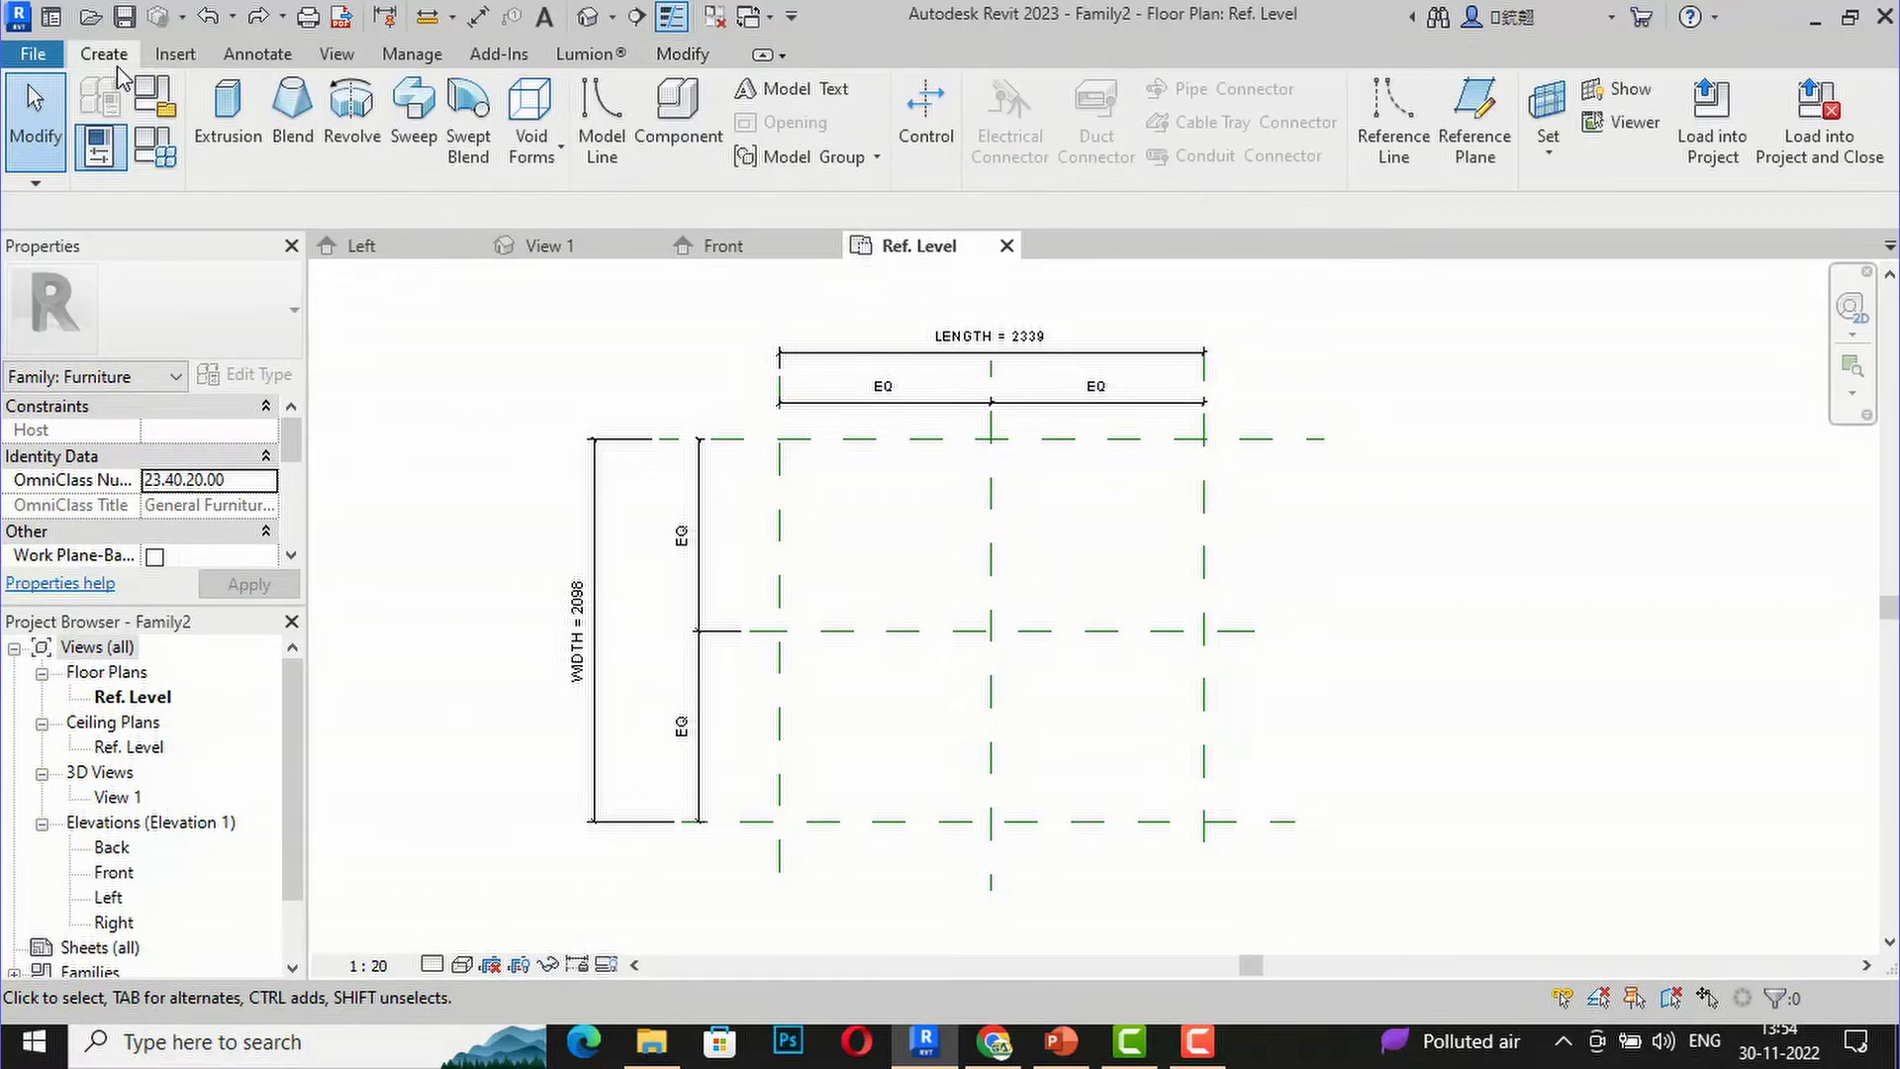
Step: Start a solid extrusion with Extrusion Start 730 and Extrusion End 750
{"action": "left_click", "coordinate": [229, 102]}
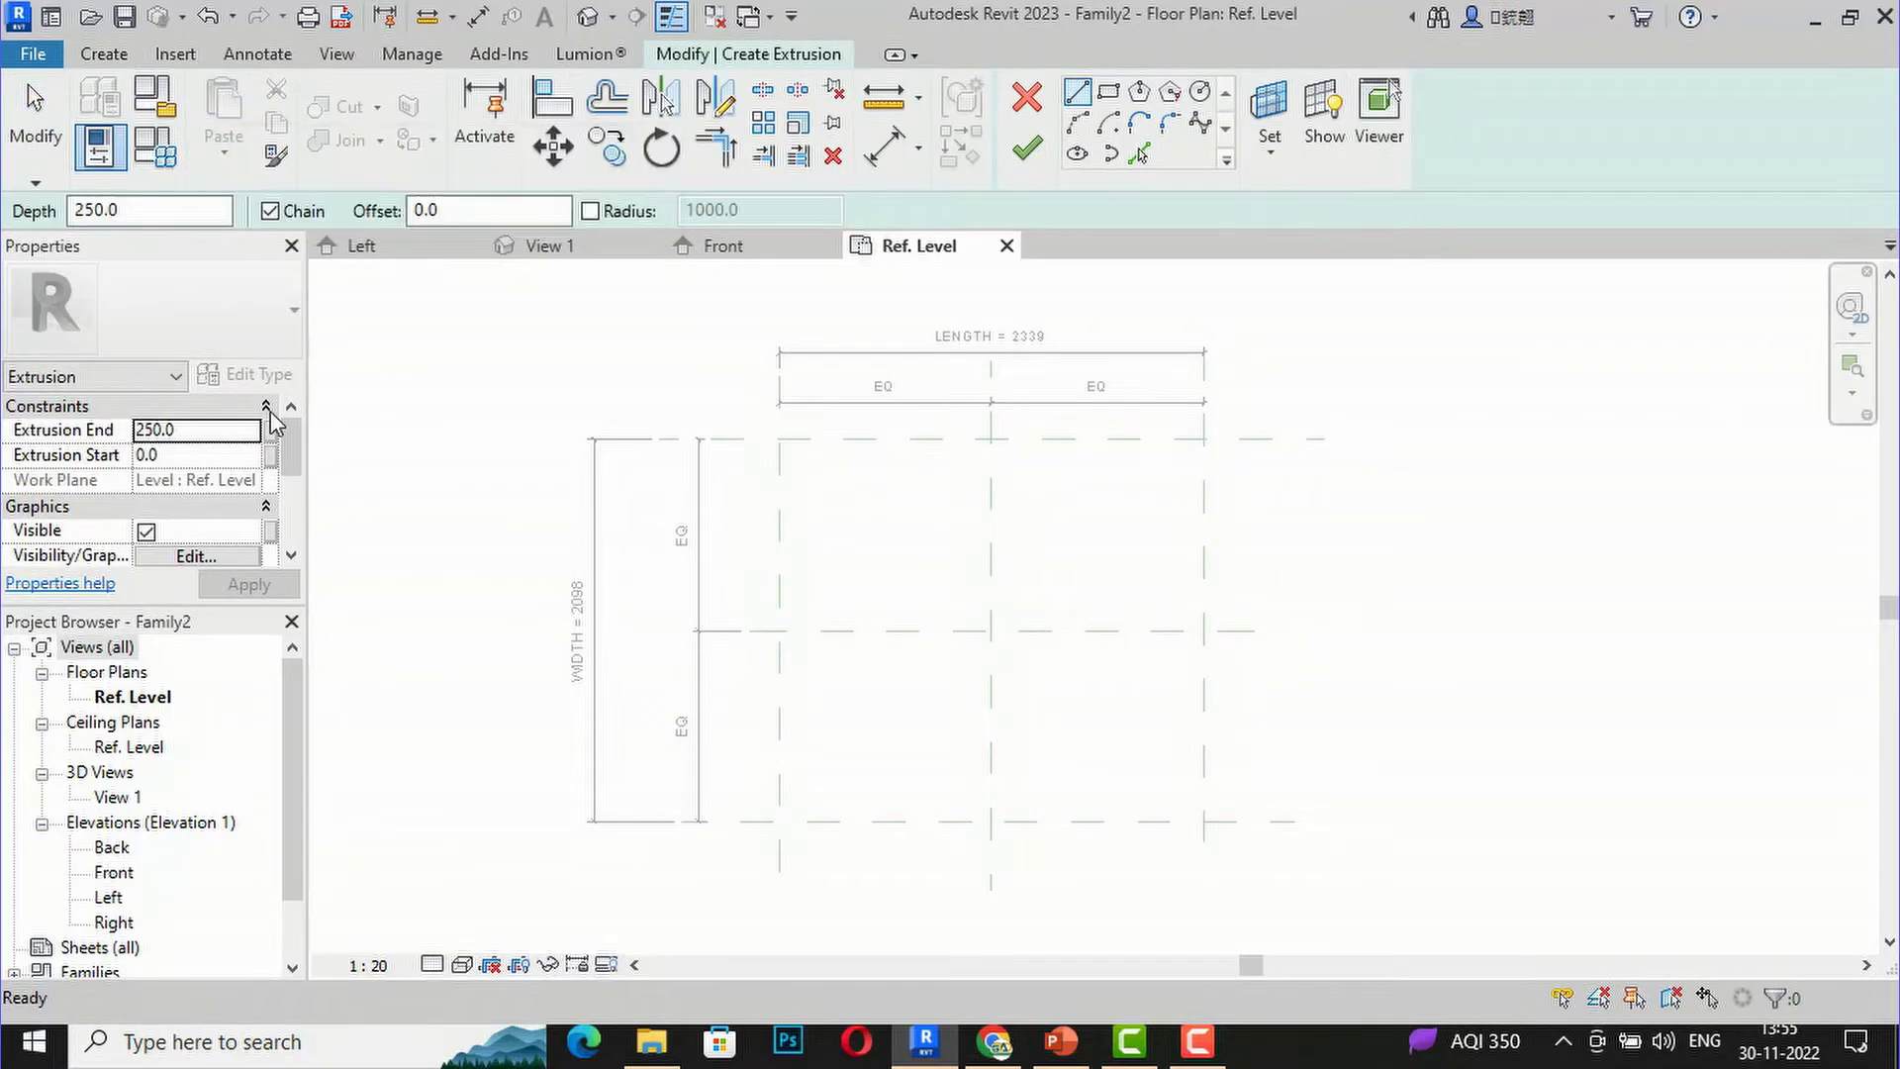
{"action": "left_click", "coordinate": [196, 457]}
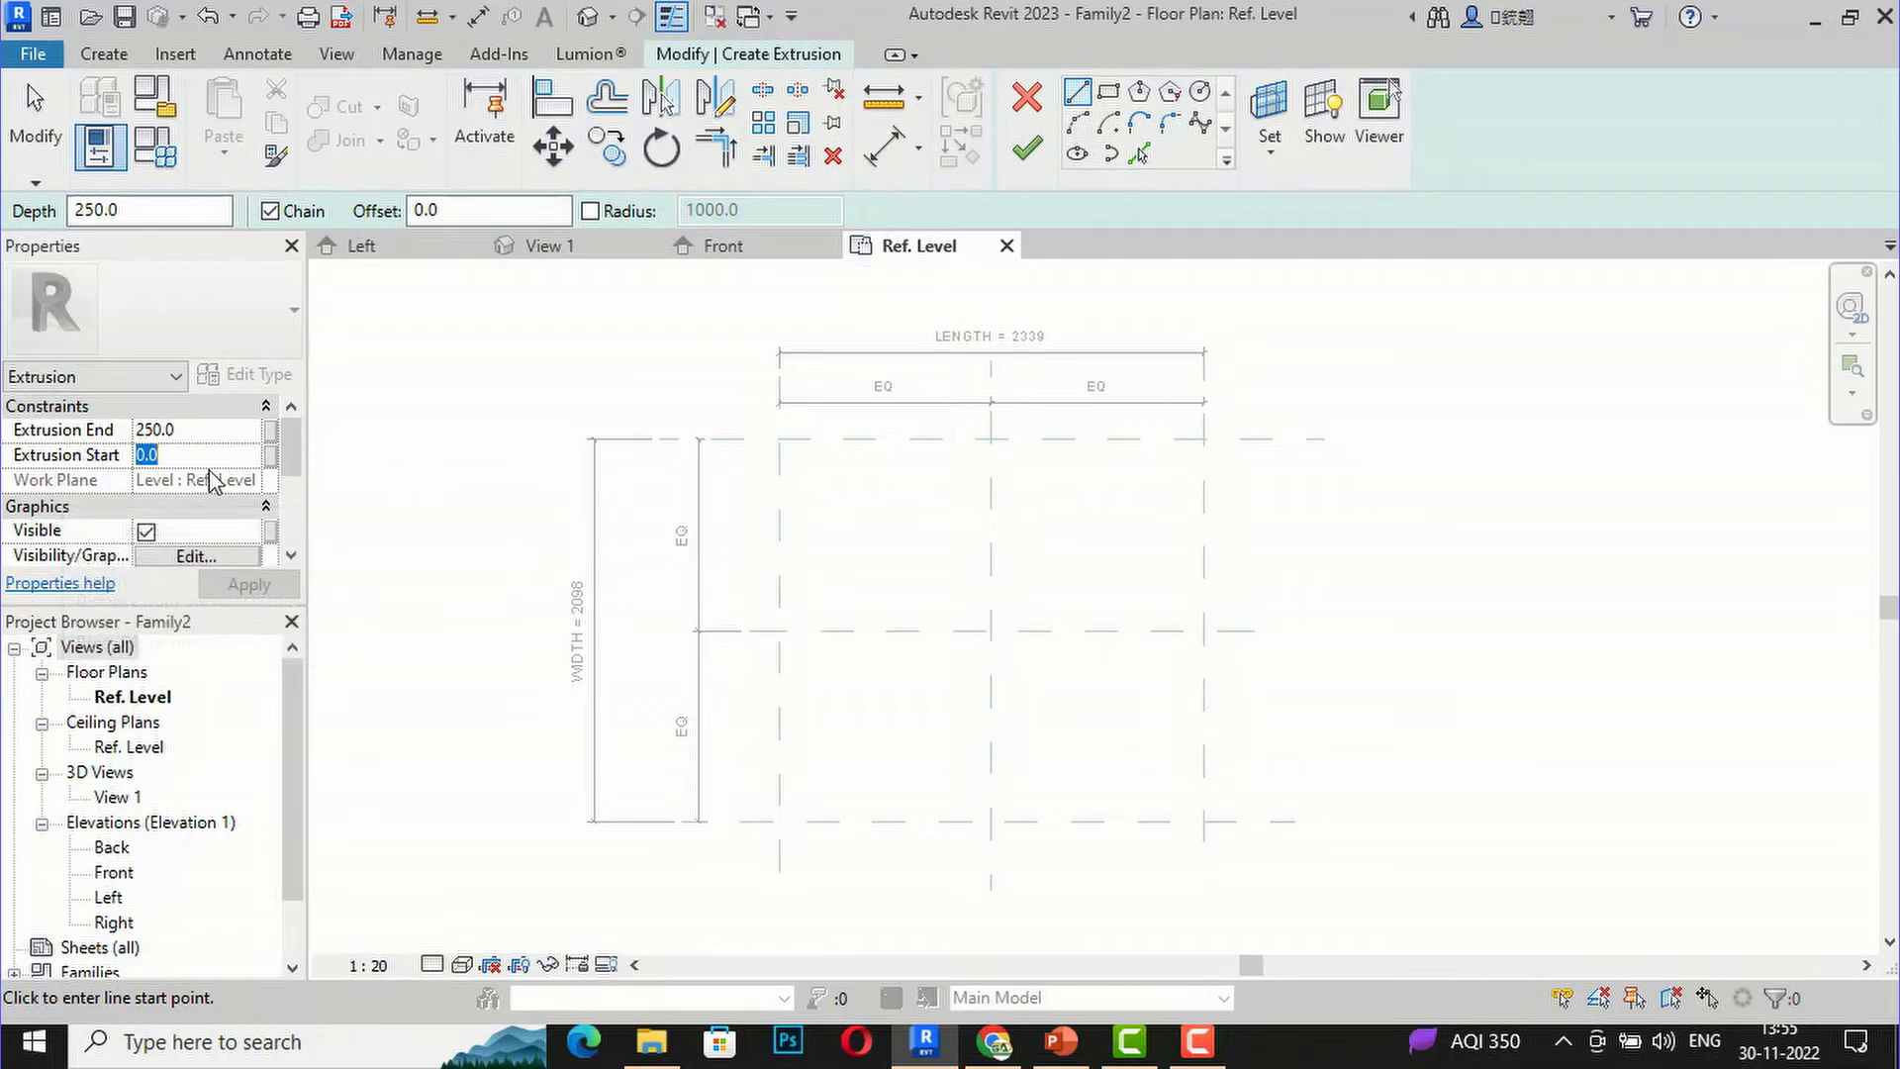
{"action": "type", "text": "740"}
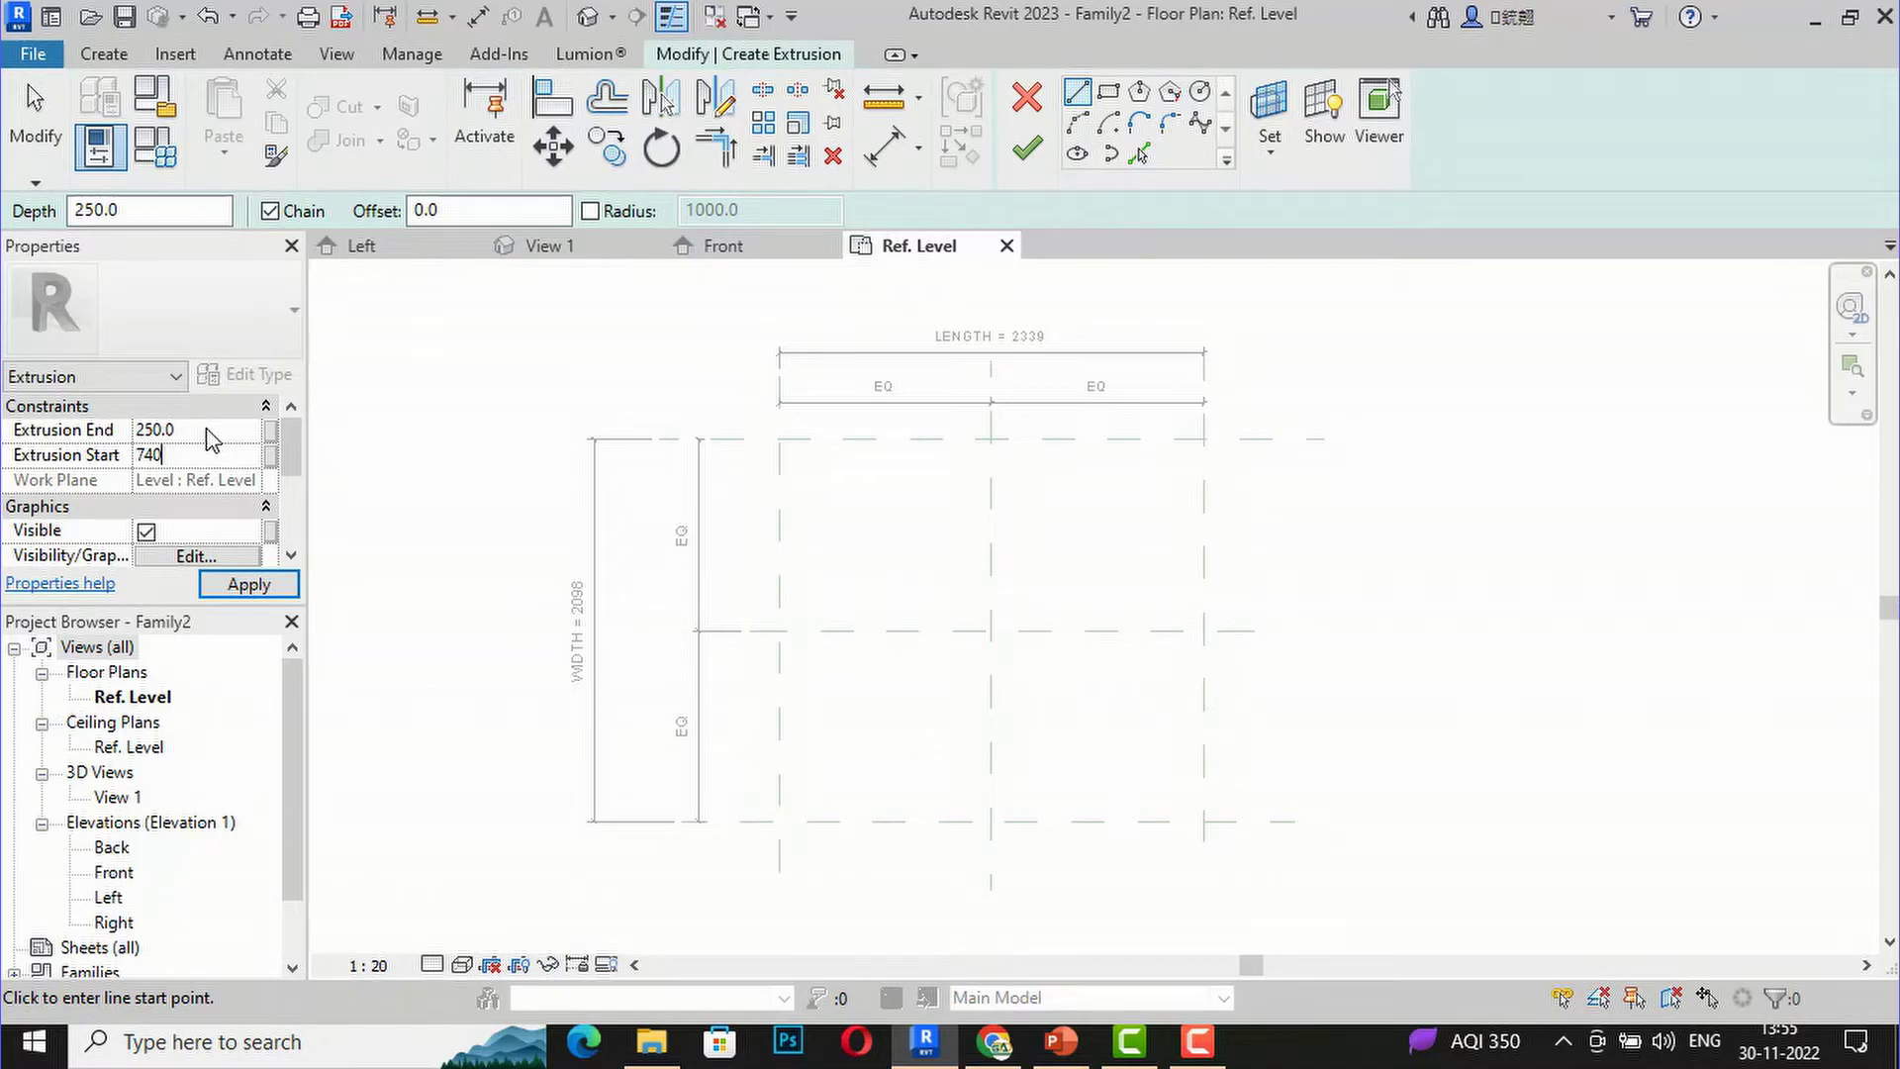
{"action": "double_click", "coordinate": [187, 455]}
{"action": "left_click", "coordinate": [220, 431]}
{"action": "type", "text": "750"}
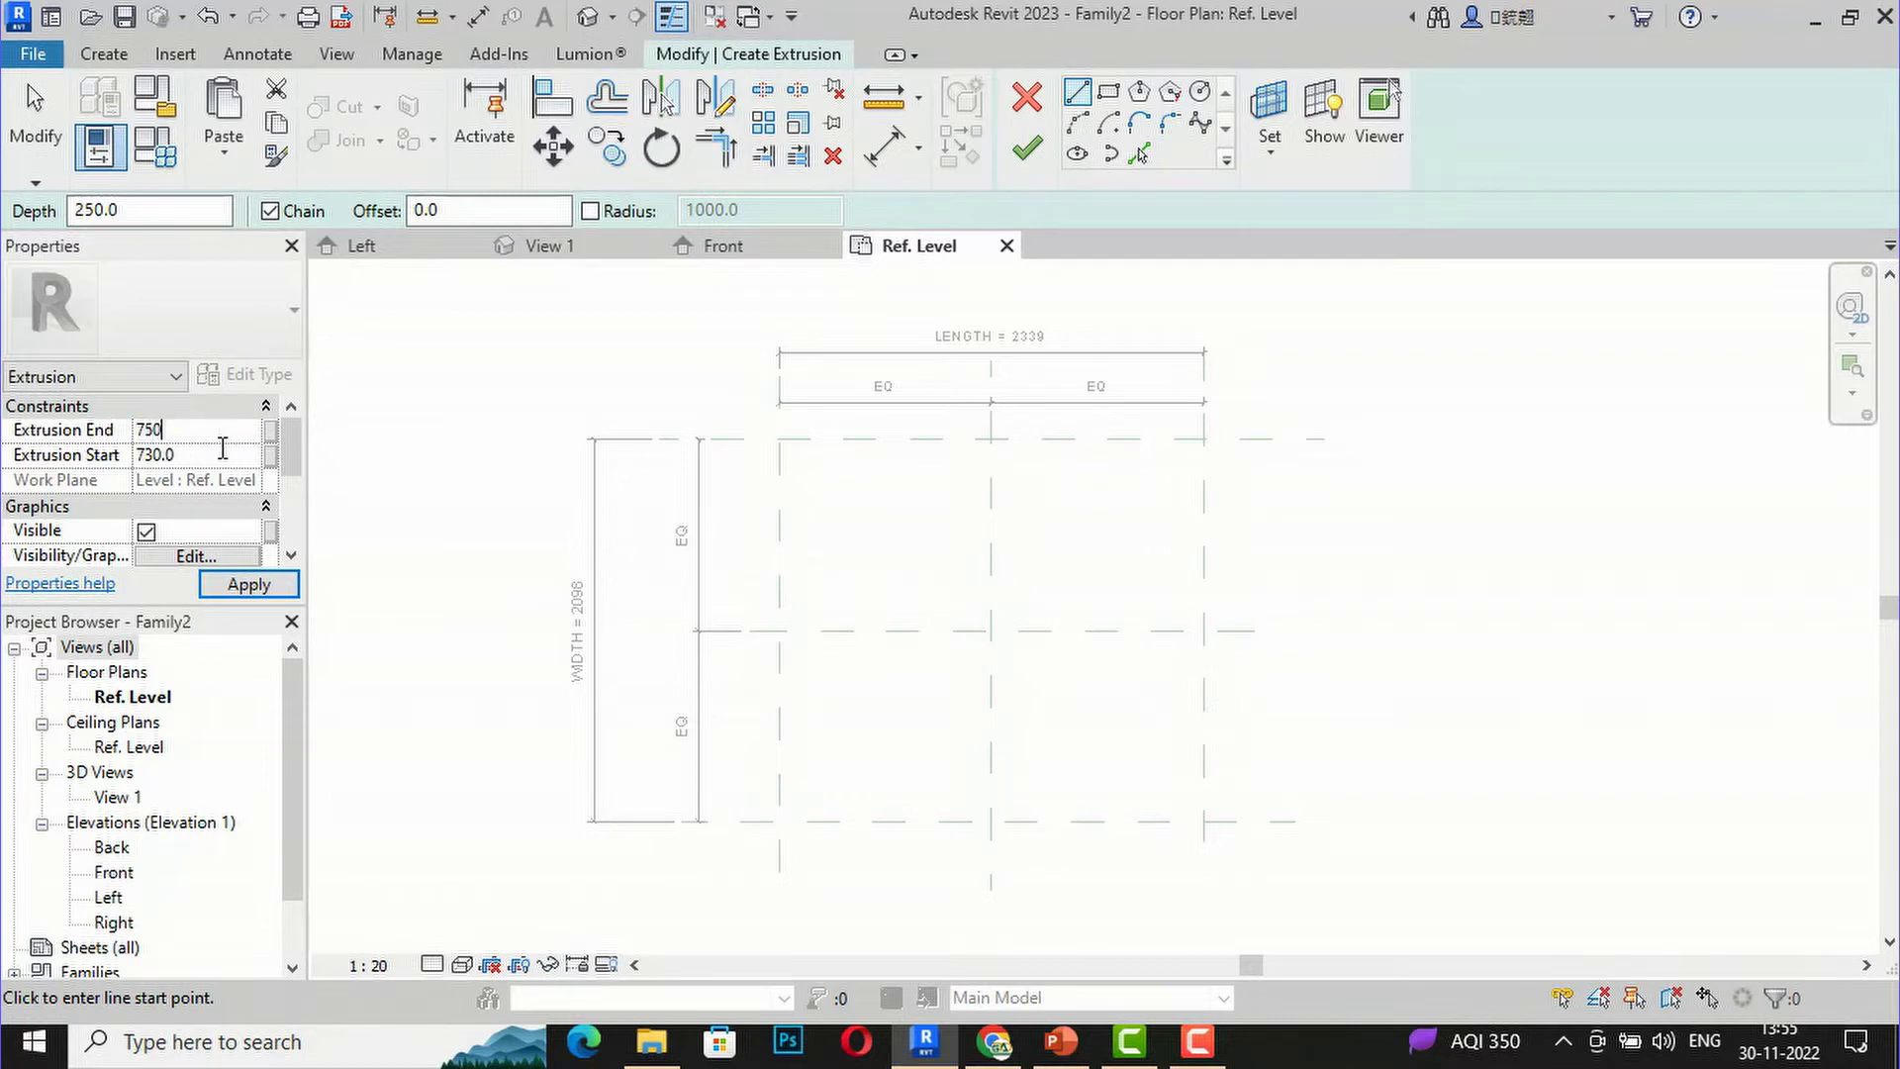
{"action": "left_click", "coordinate": [242, 585]}
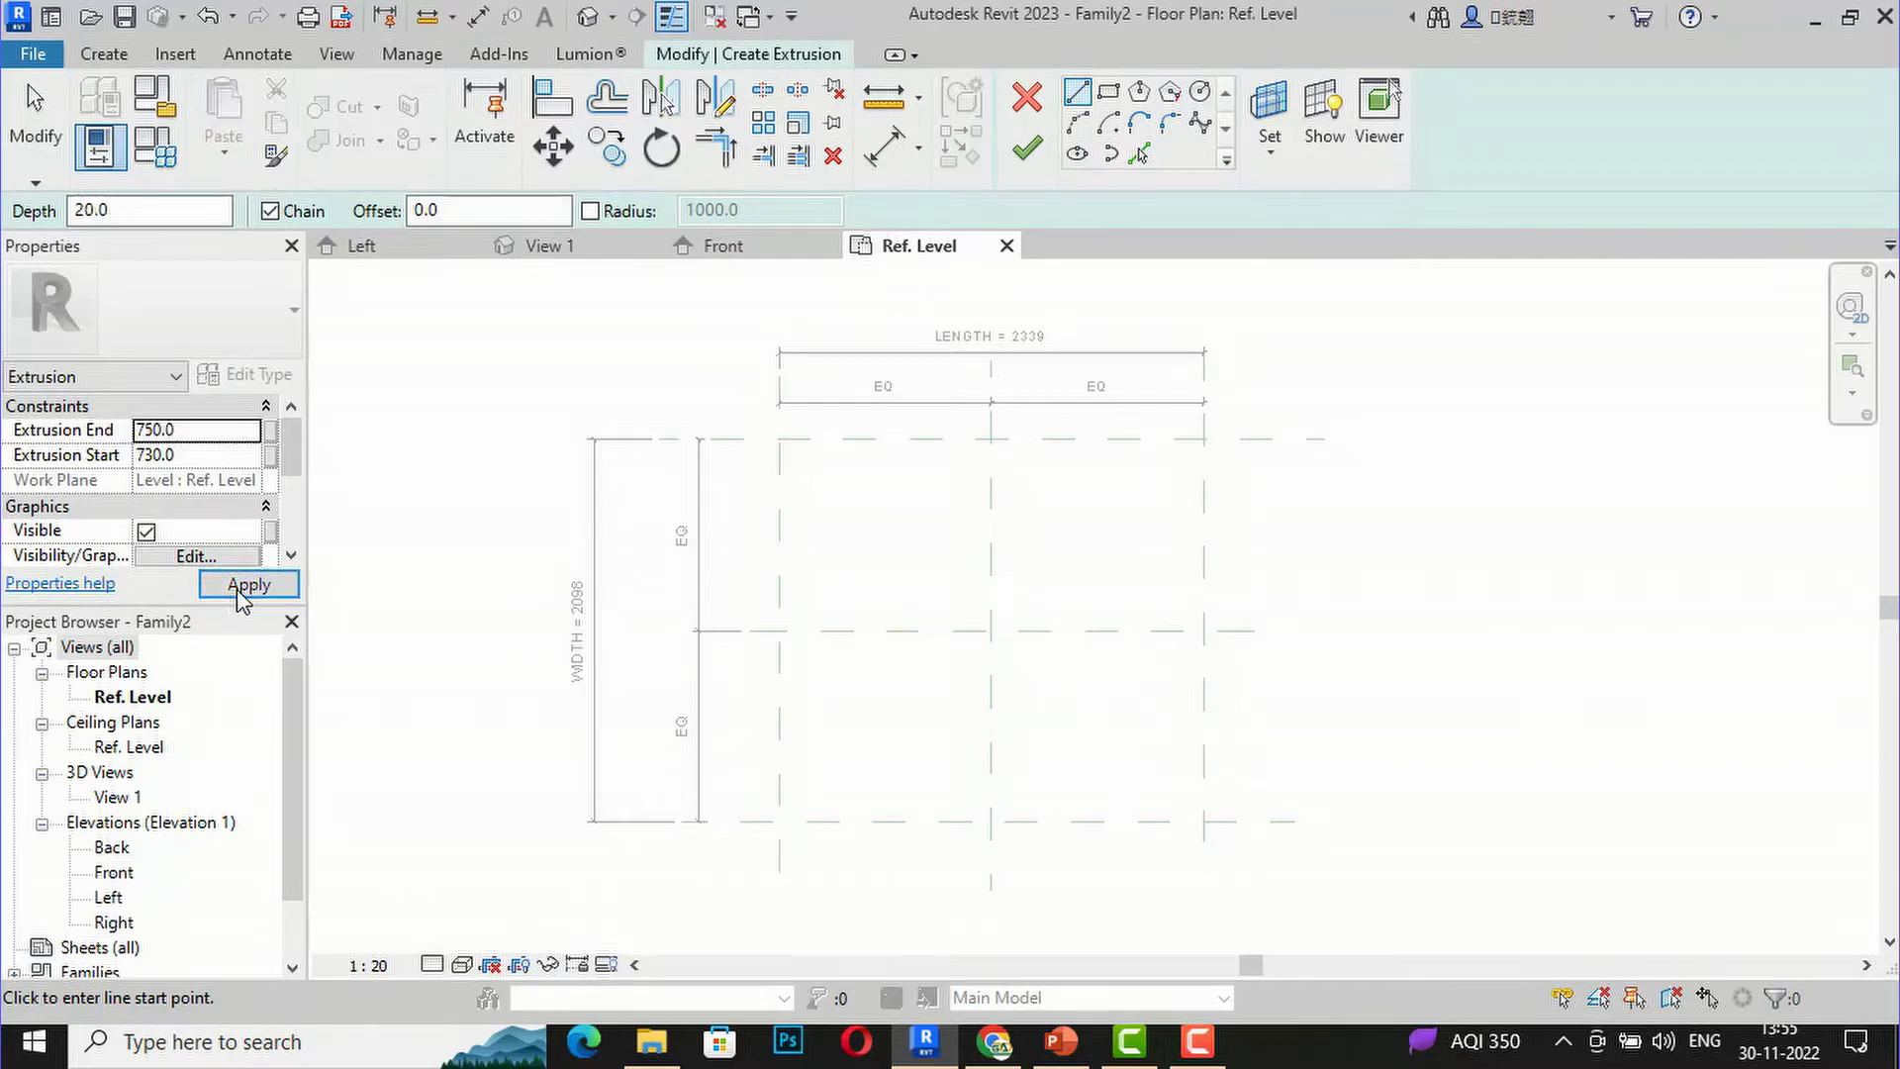
Step: Sketch the rectangular slab outline between the outer reference-plane corners and finish the extrusion
{"action": "left_click", "coordinate": [1108, 91]}
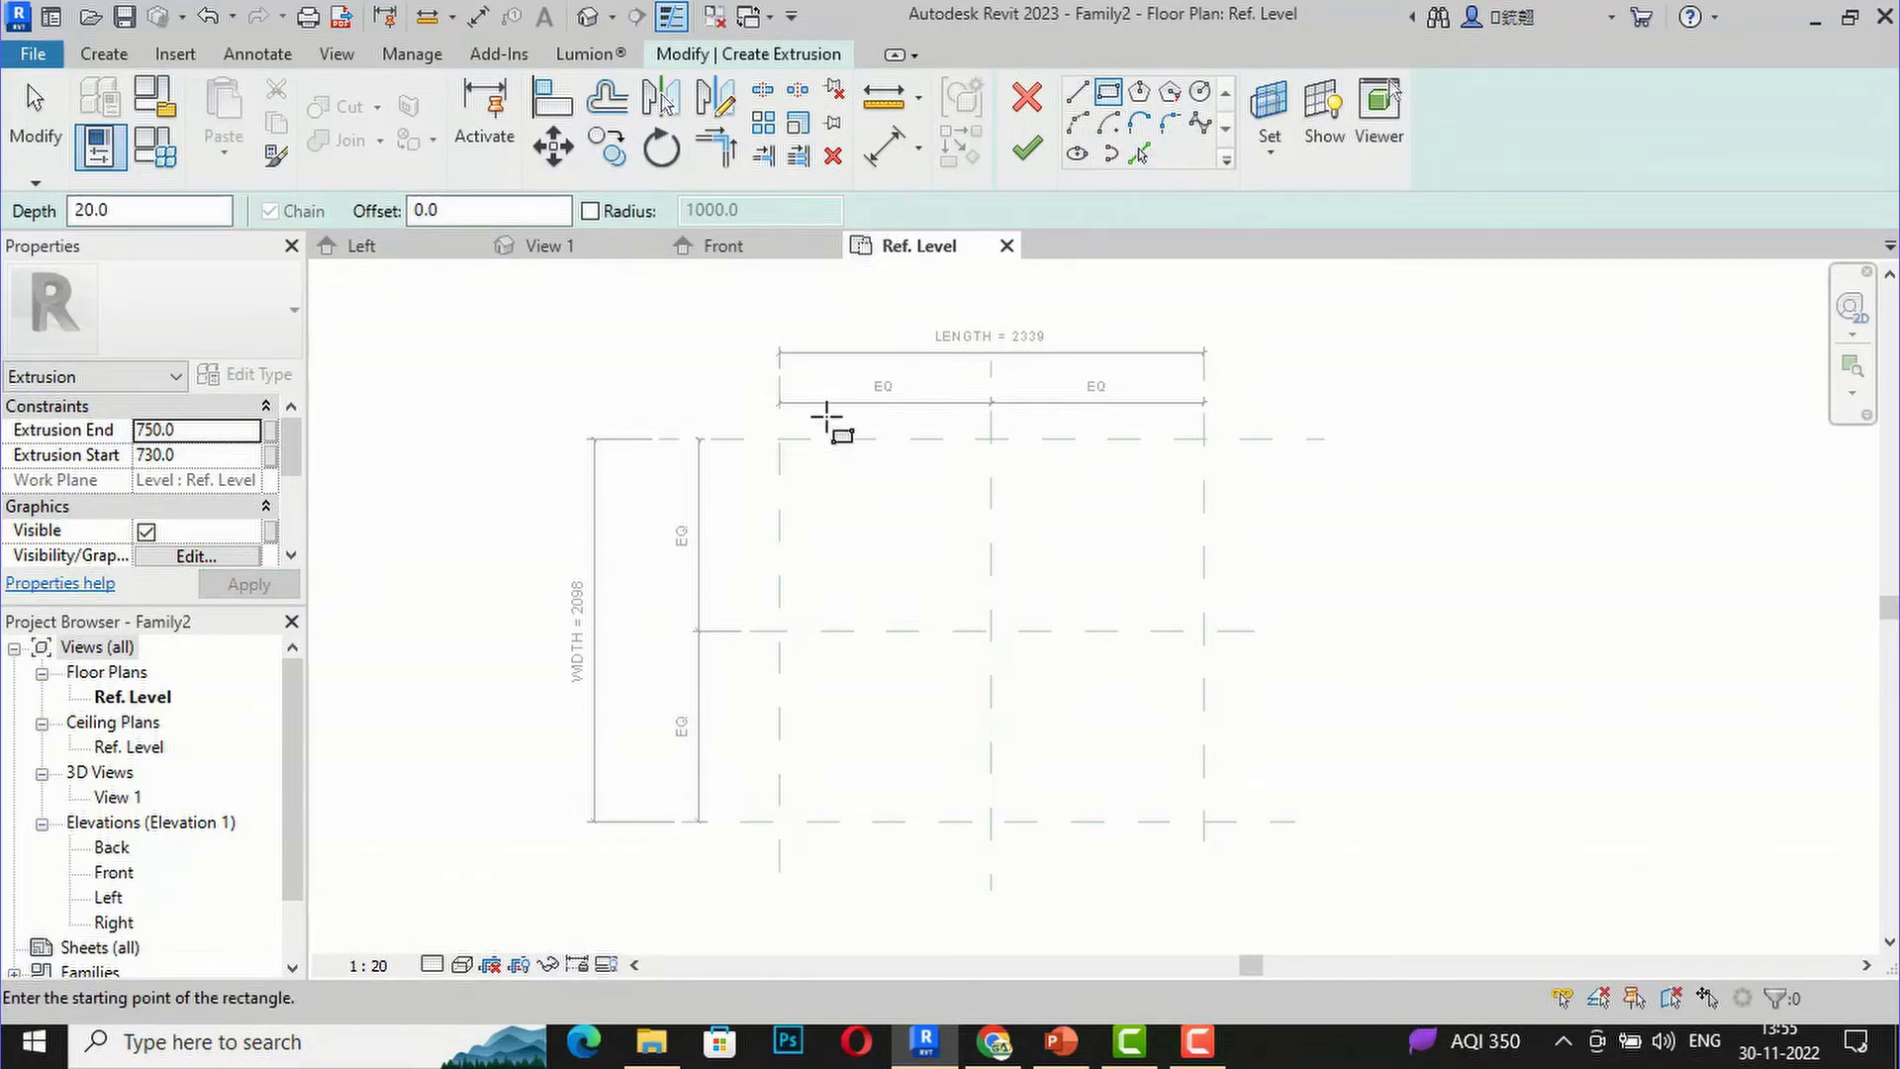
{"action": "left_click", "coordinate": [779, 438]}
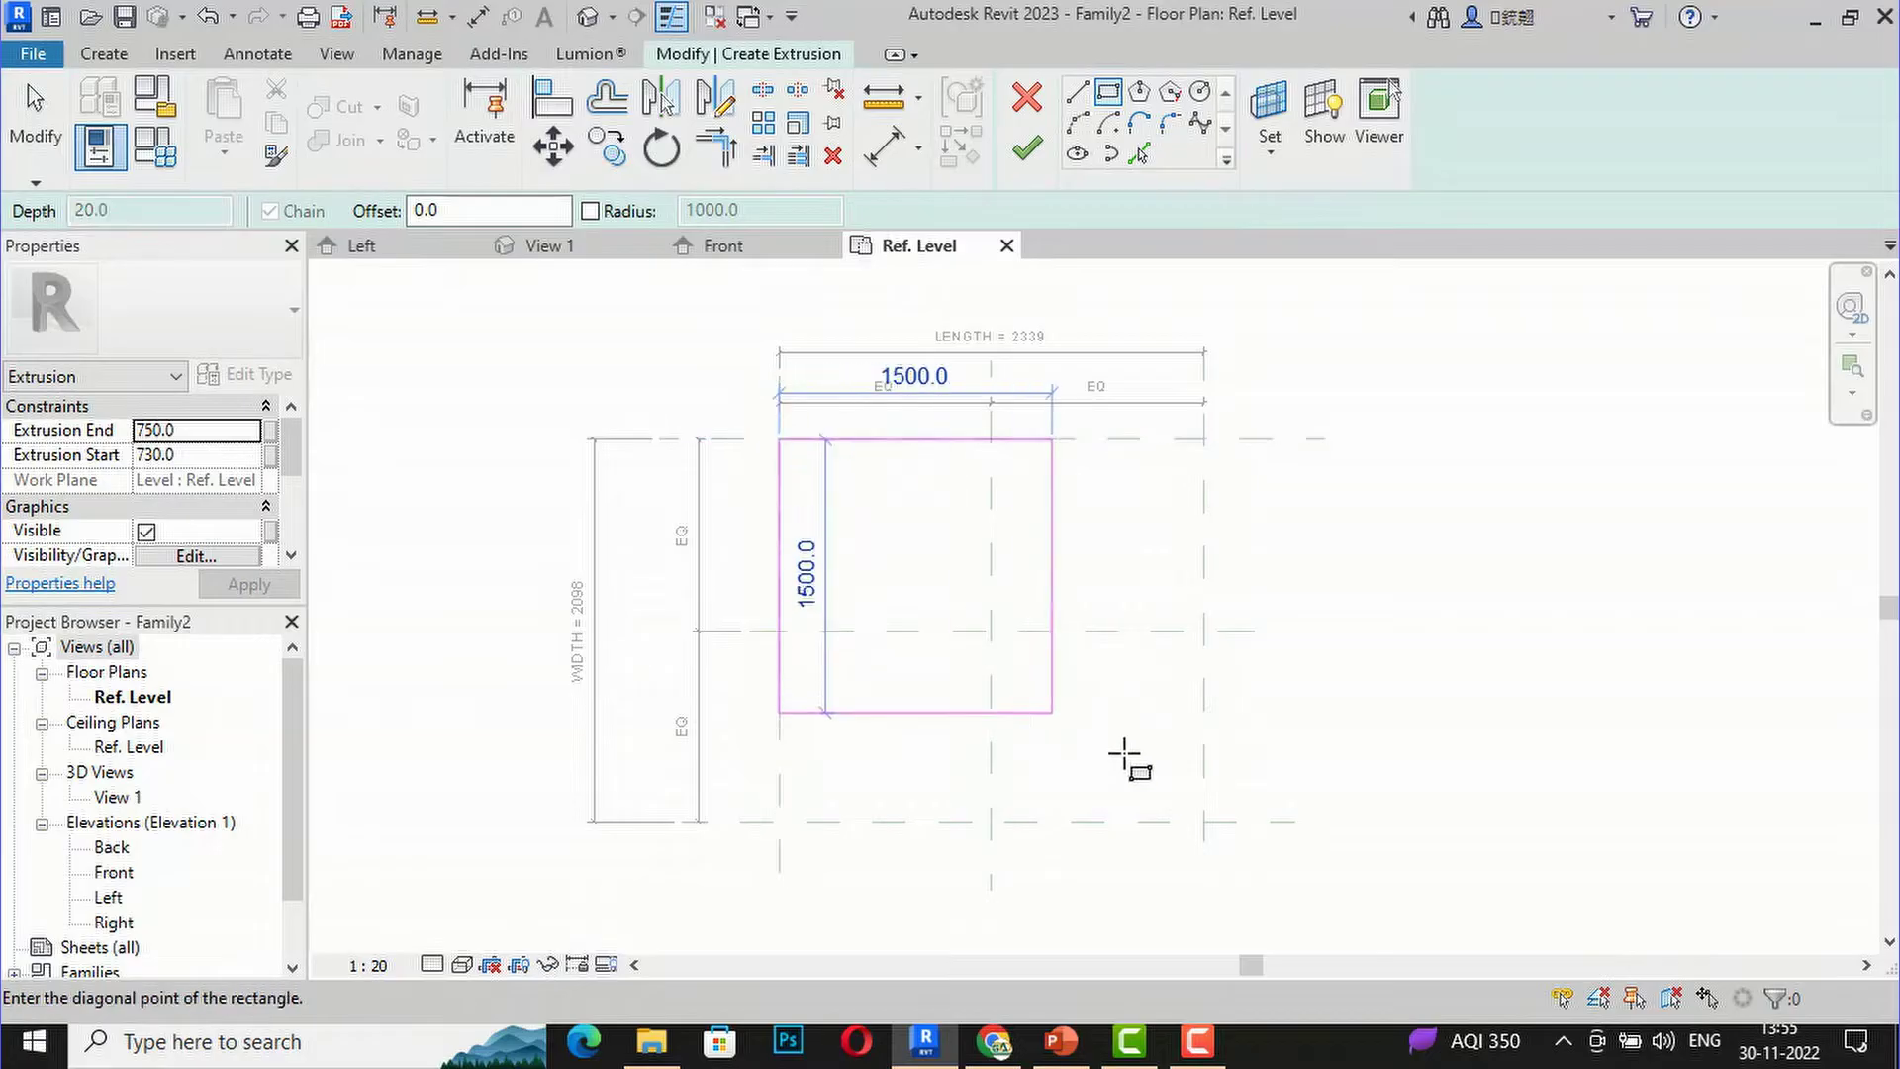
{"action": "left_click", "coordinate": [1202, 820]}
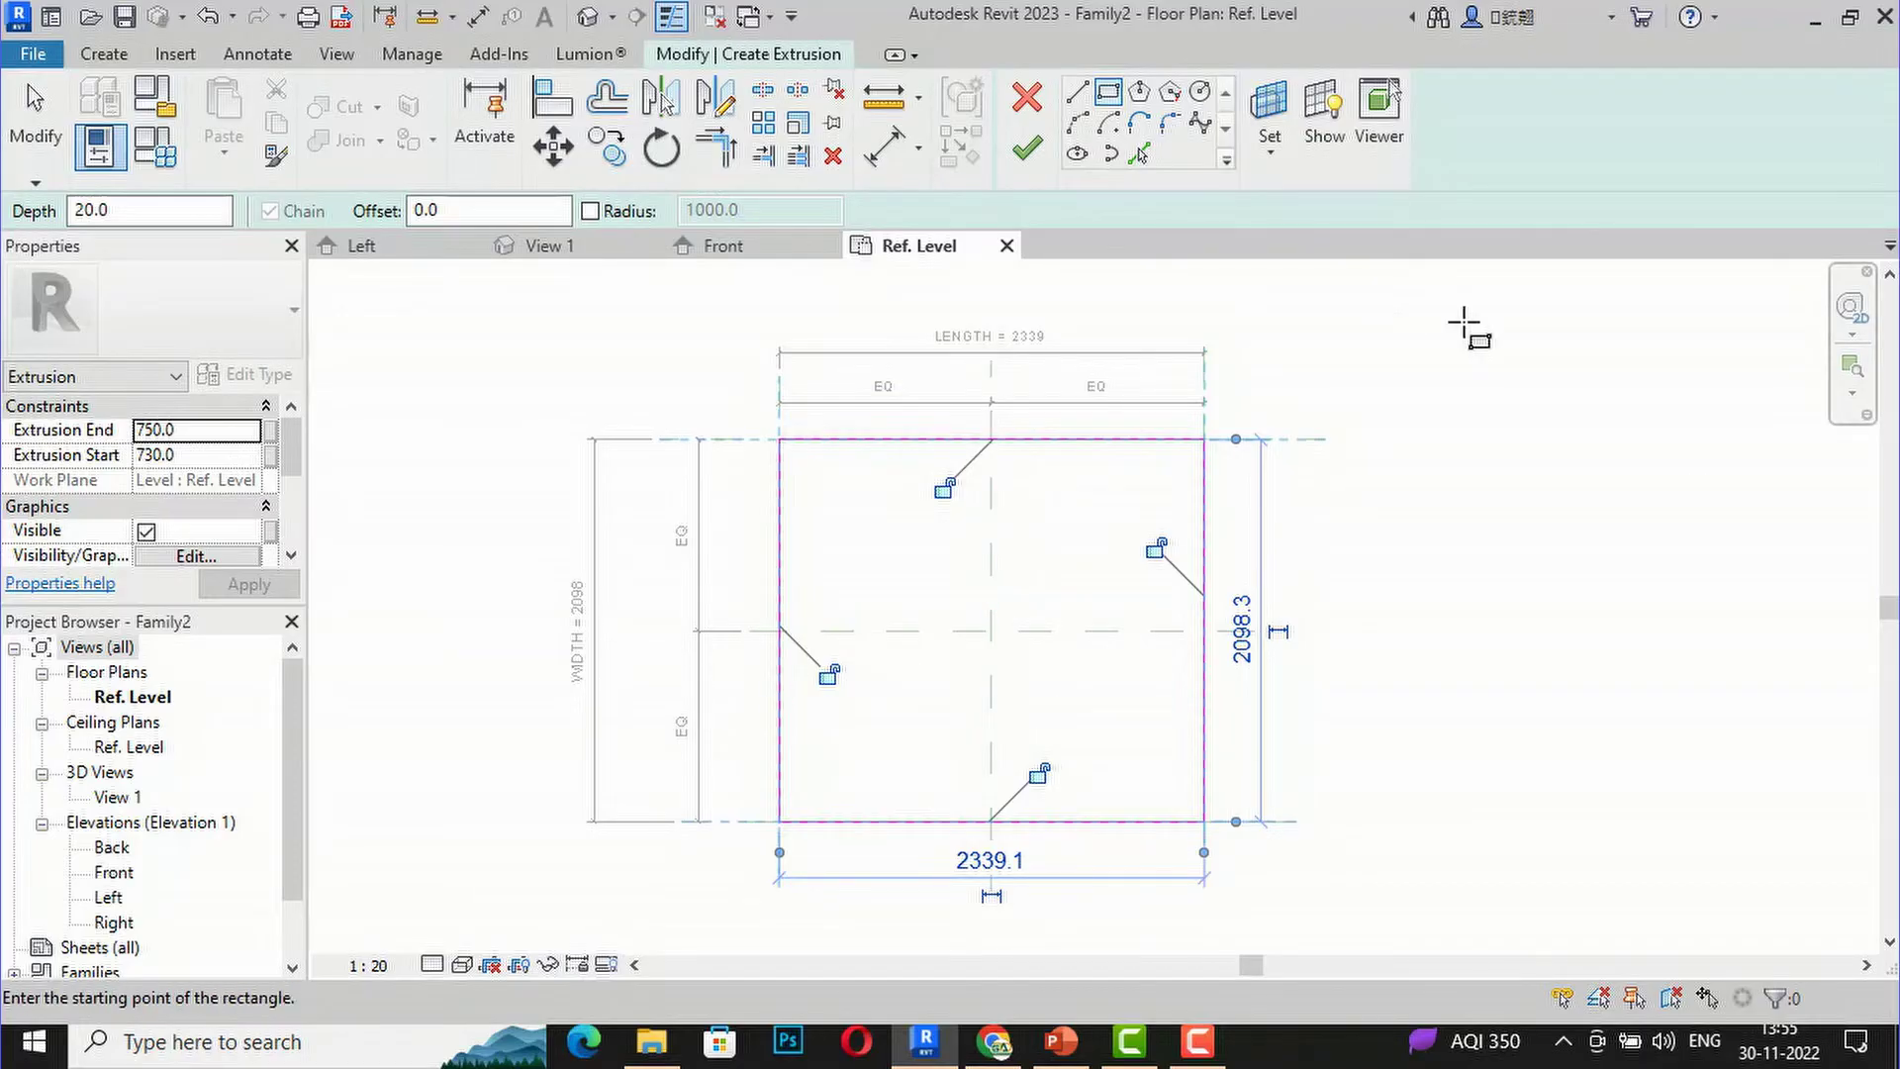
{"action": "left_click", "coordinate": [1028, 149]}
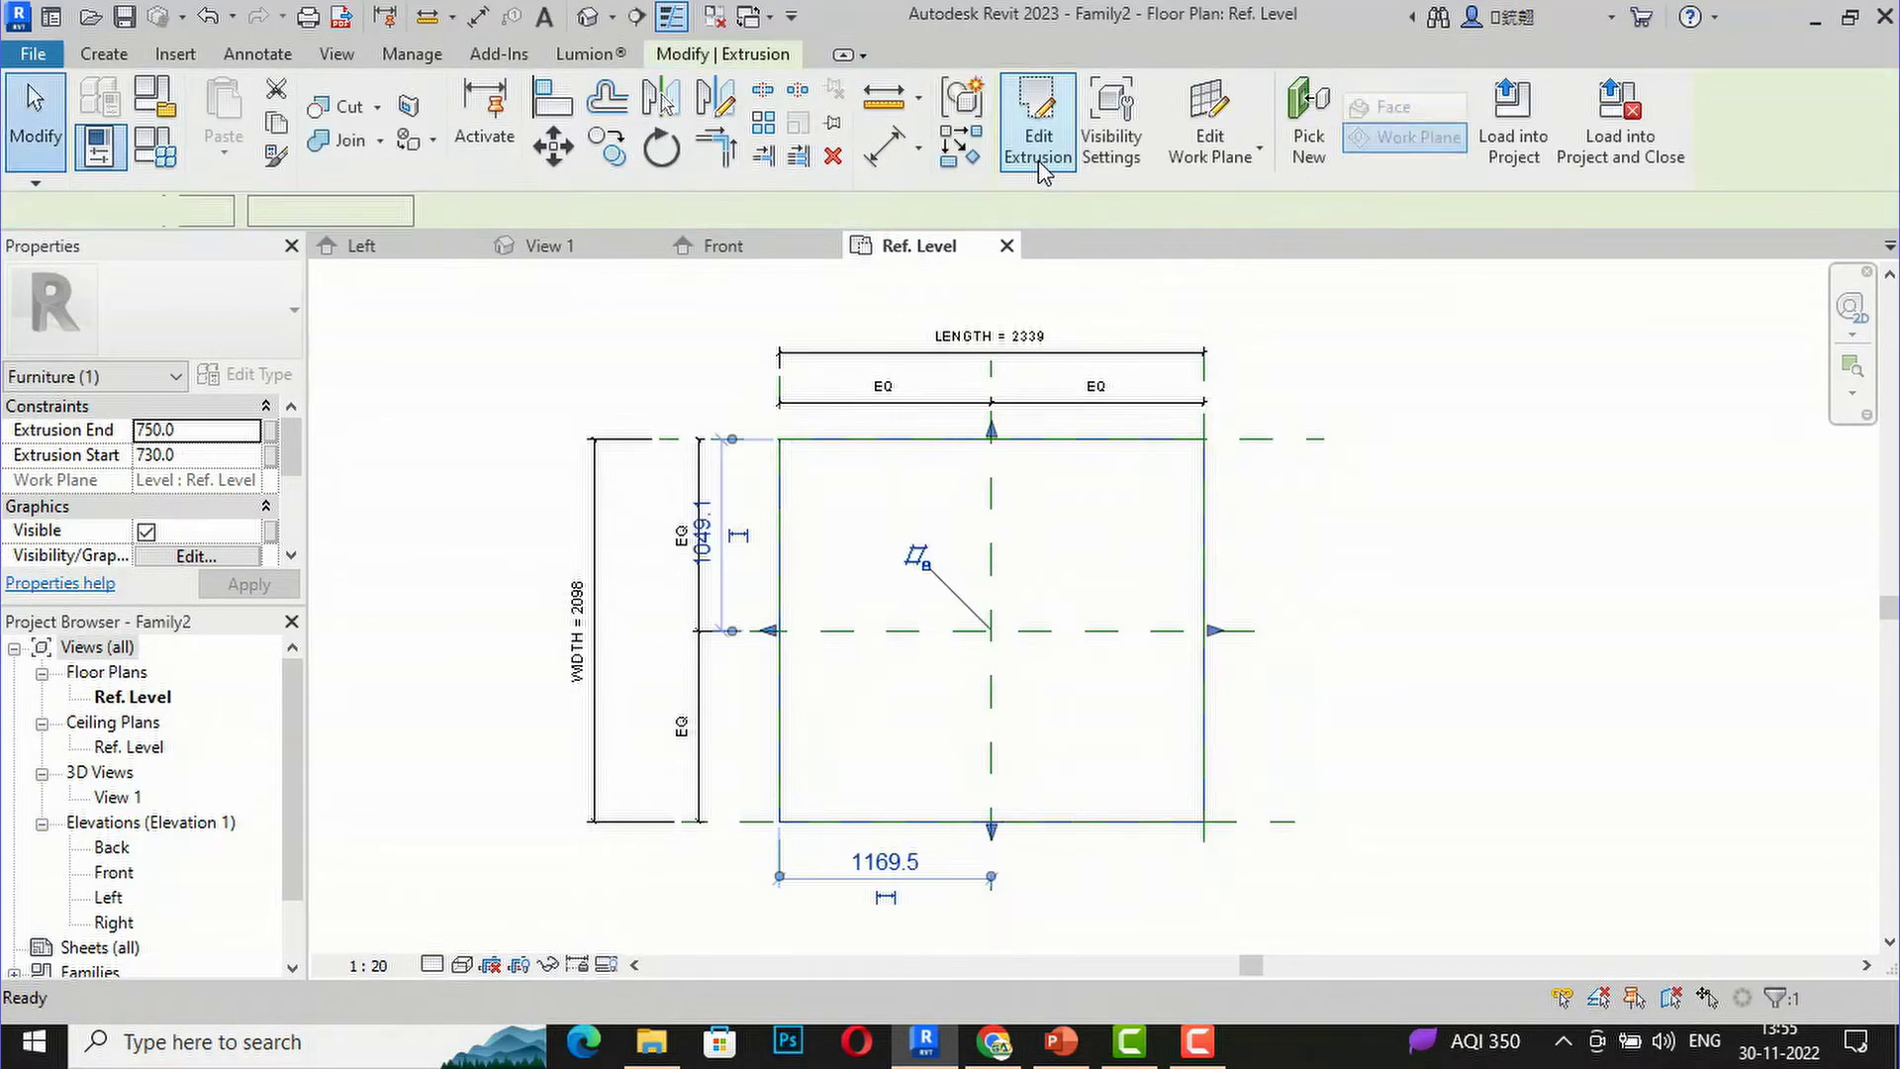
Step: Show the family in the Default 3D View with Realistic style, orbited to a tilted view
{"action": "left_click", "coordinate": [489, 439]}
{"action": "left_click", "coordinate": [588, 16]}
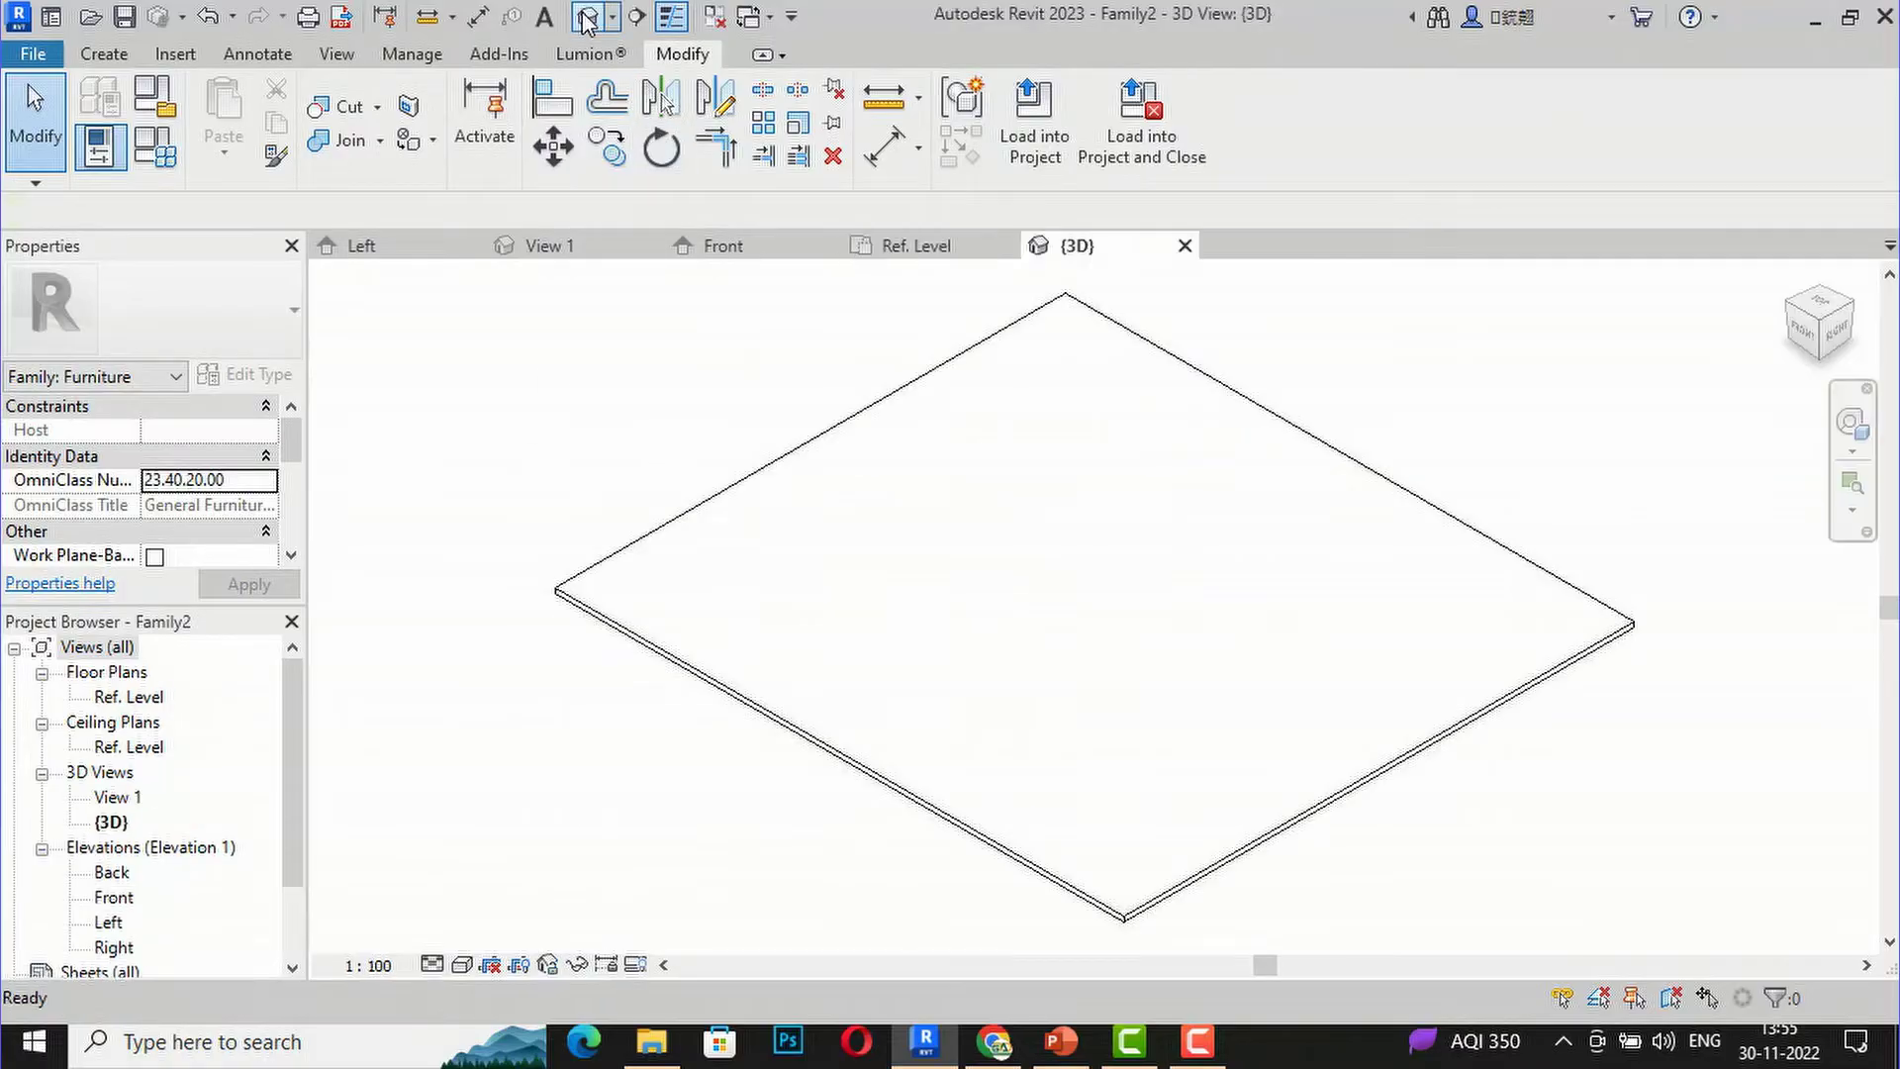
{"action": "left_click", "coordinate": [461, 963]}
{"action": "left_click", "coordinate": [473, 933]}
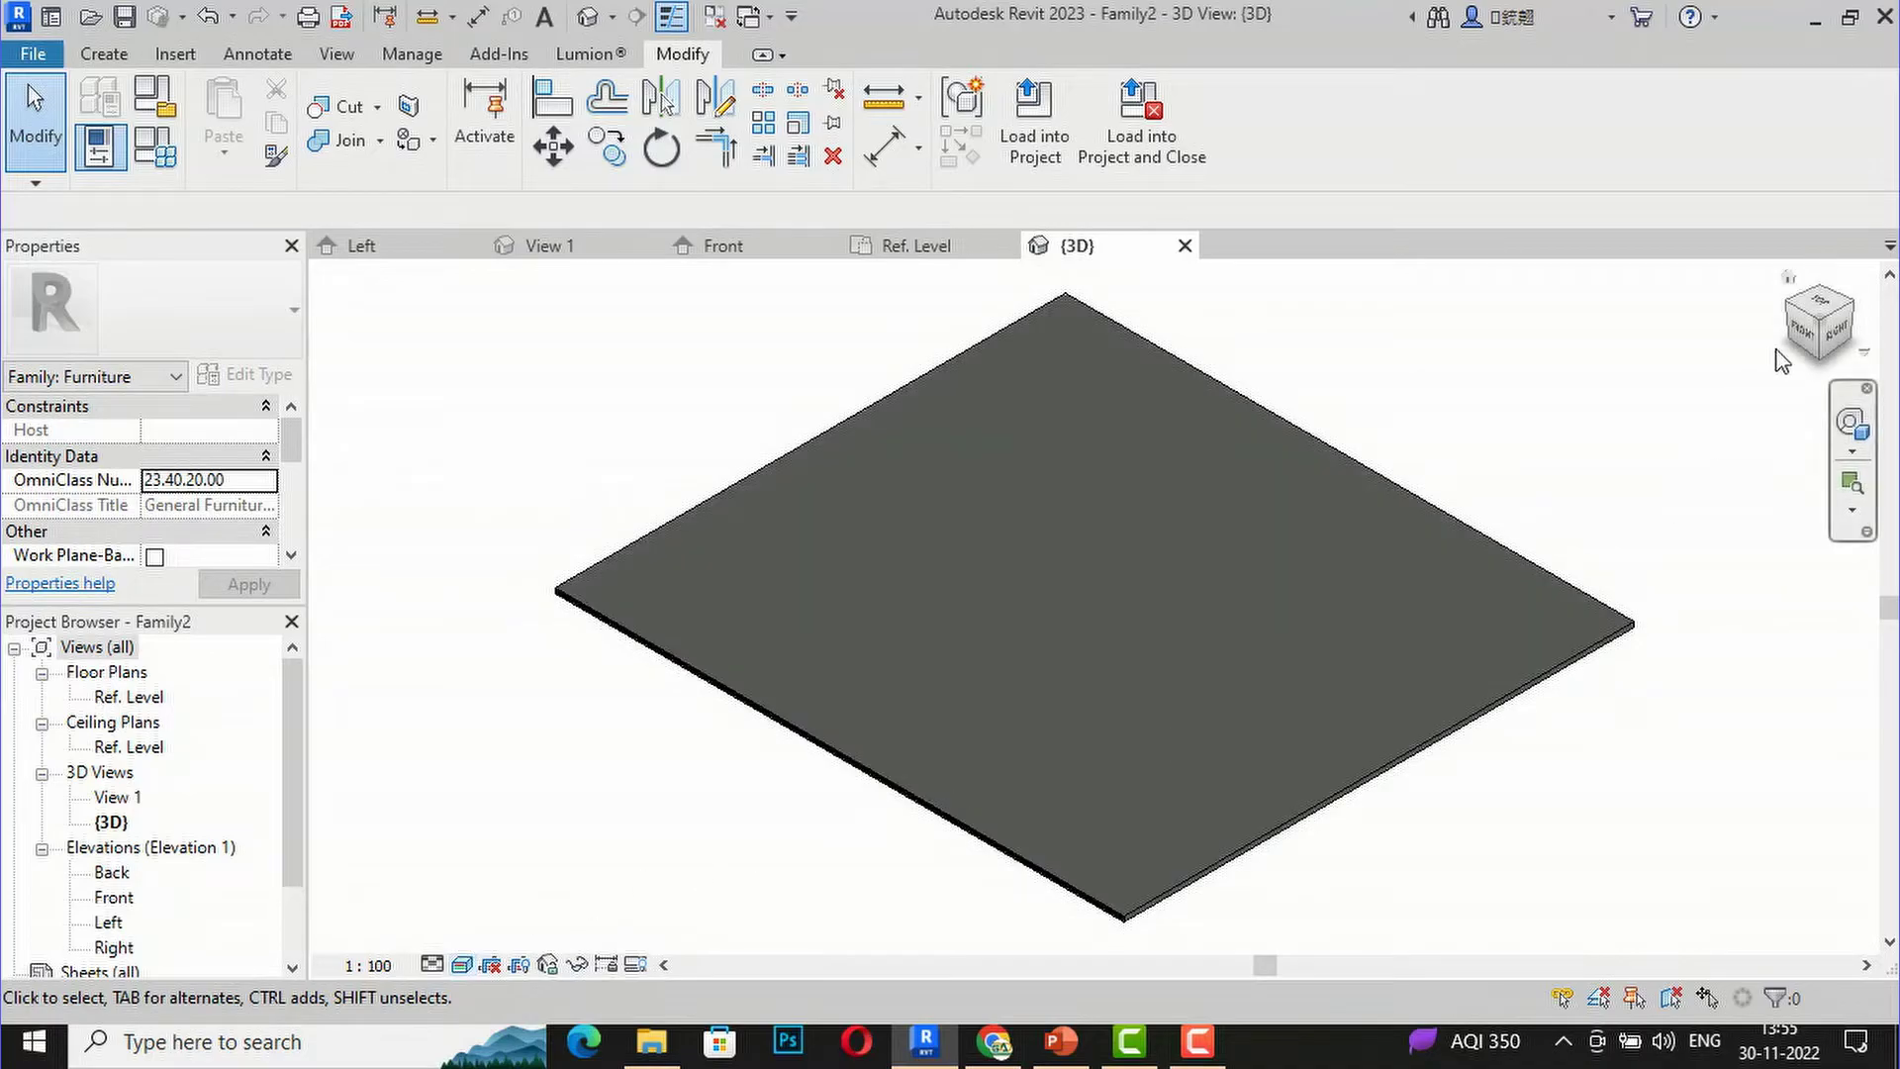
{"action": "left_click", "coordinate": [1802, 332]}
{"action": "middle_click_drag", "start_coordinate": [415, 315], "coordinate": [1713, 297], "text": "shift"}
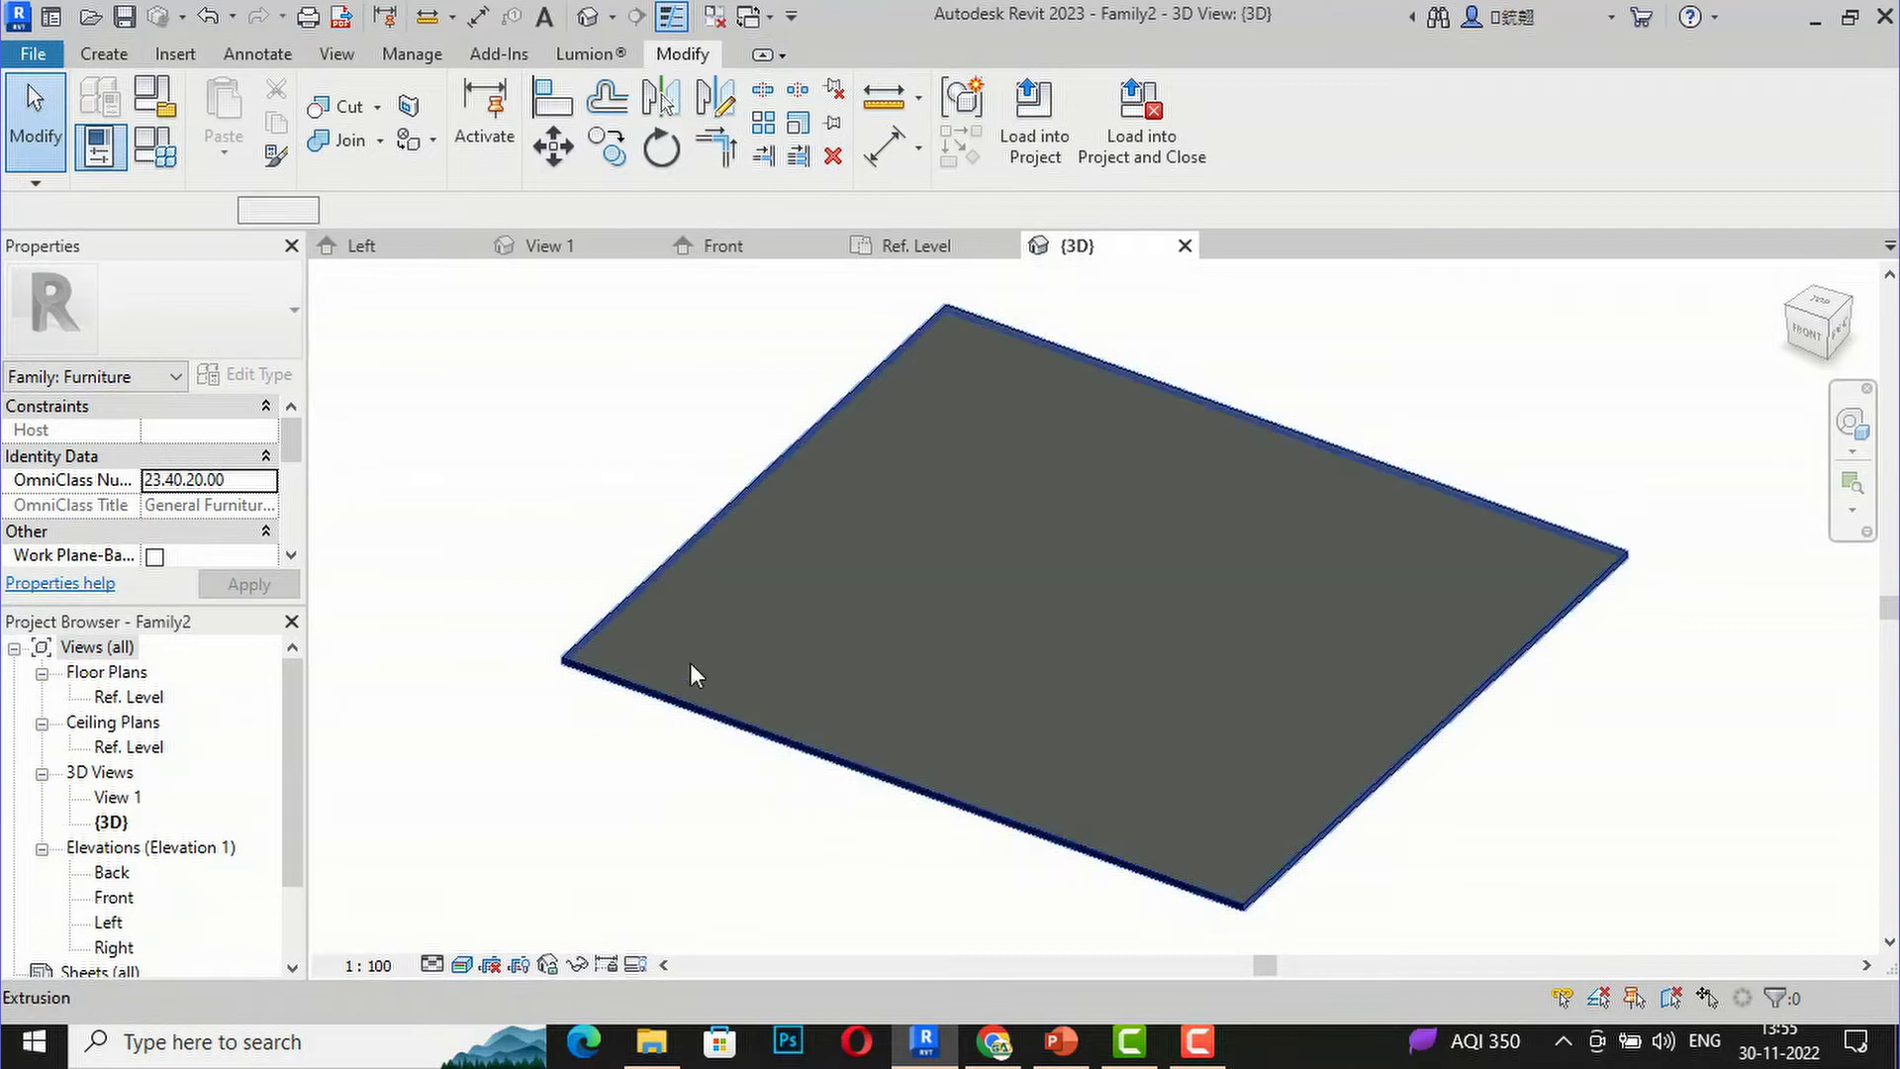
Step: Create a new material for the selected slab in the Material Browser
{"action": "left_click", "coordinate": [754, 705]}
{"action": "scroll", "coordinate": [220, 495], "scroll_direction": "down", "scroll_amount": 3}
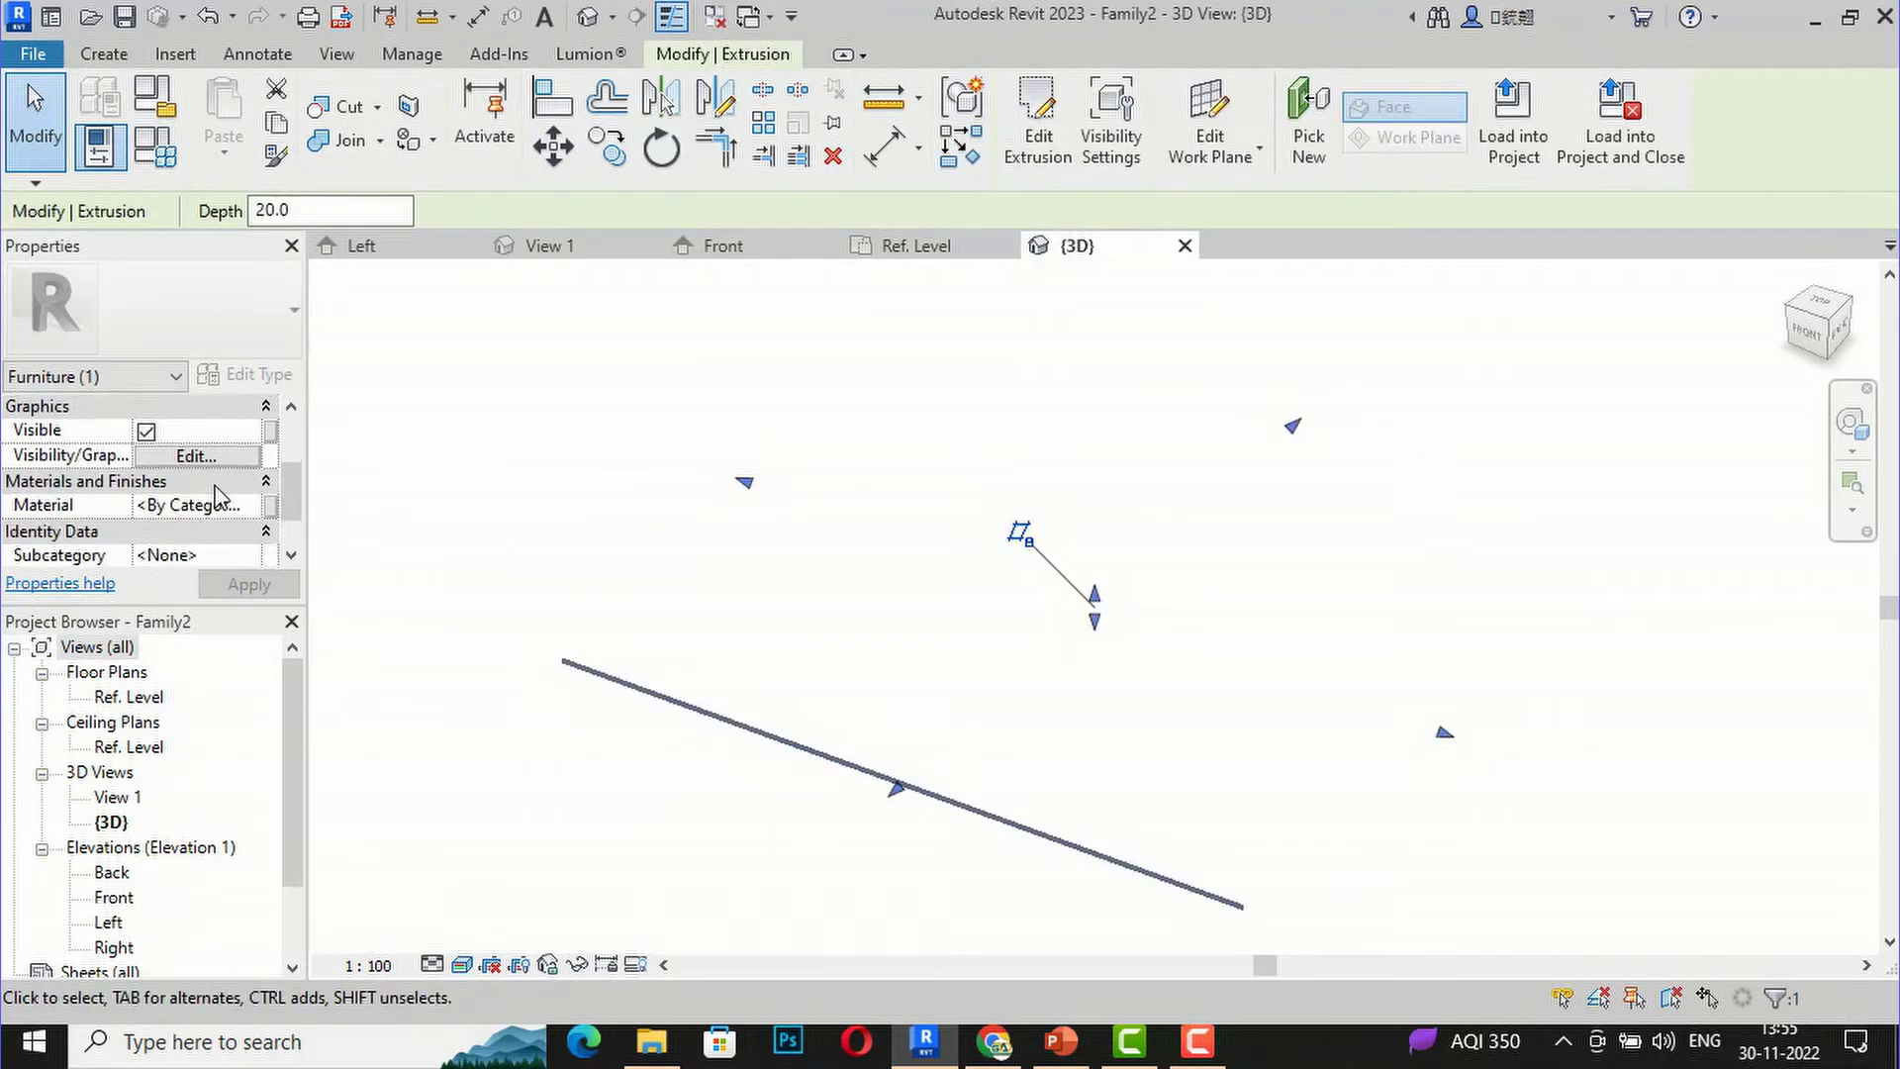
{"action": "left_click", "coordinate": [250, 506]}
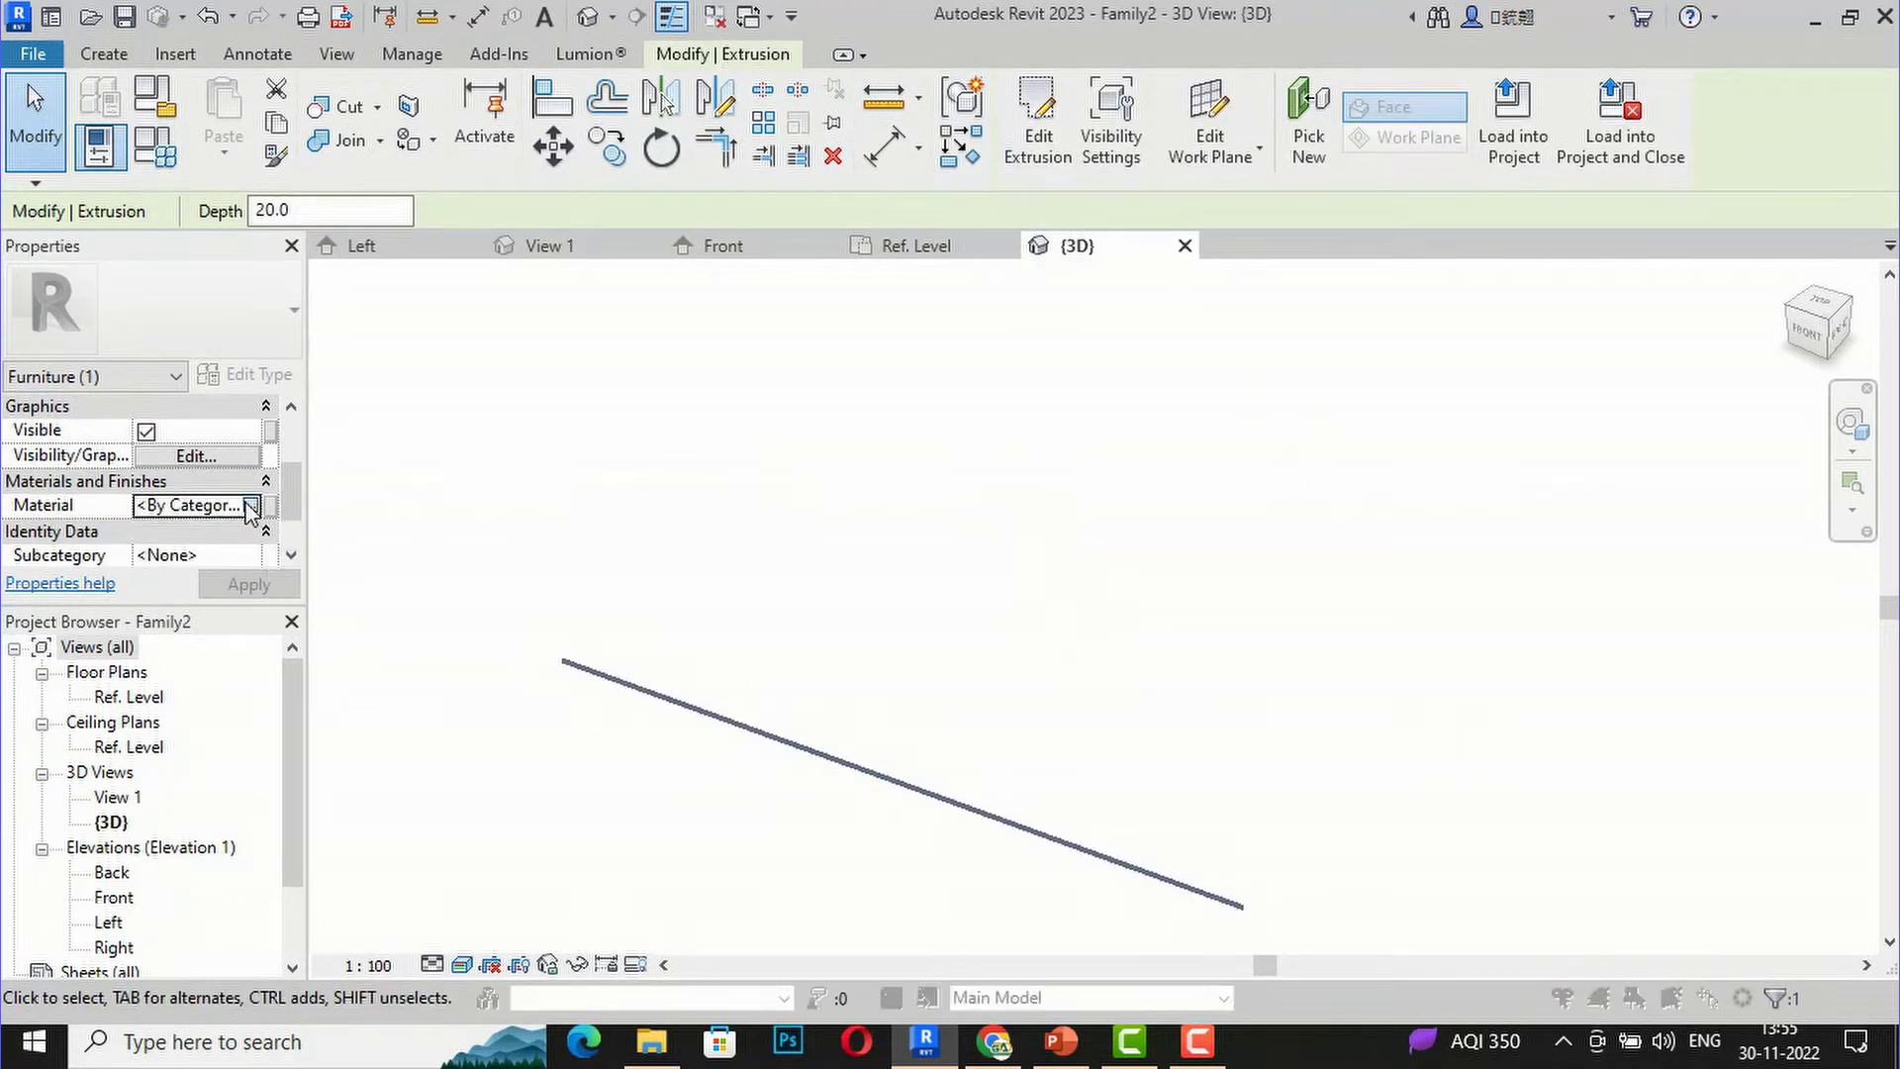
{"action": "left_click", "coordinate": [251, 506]}
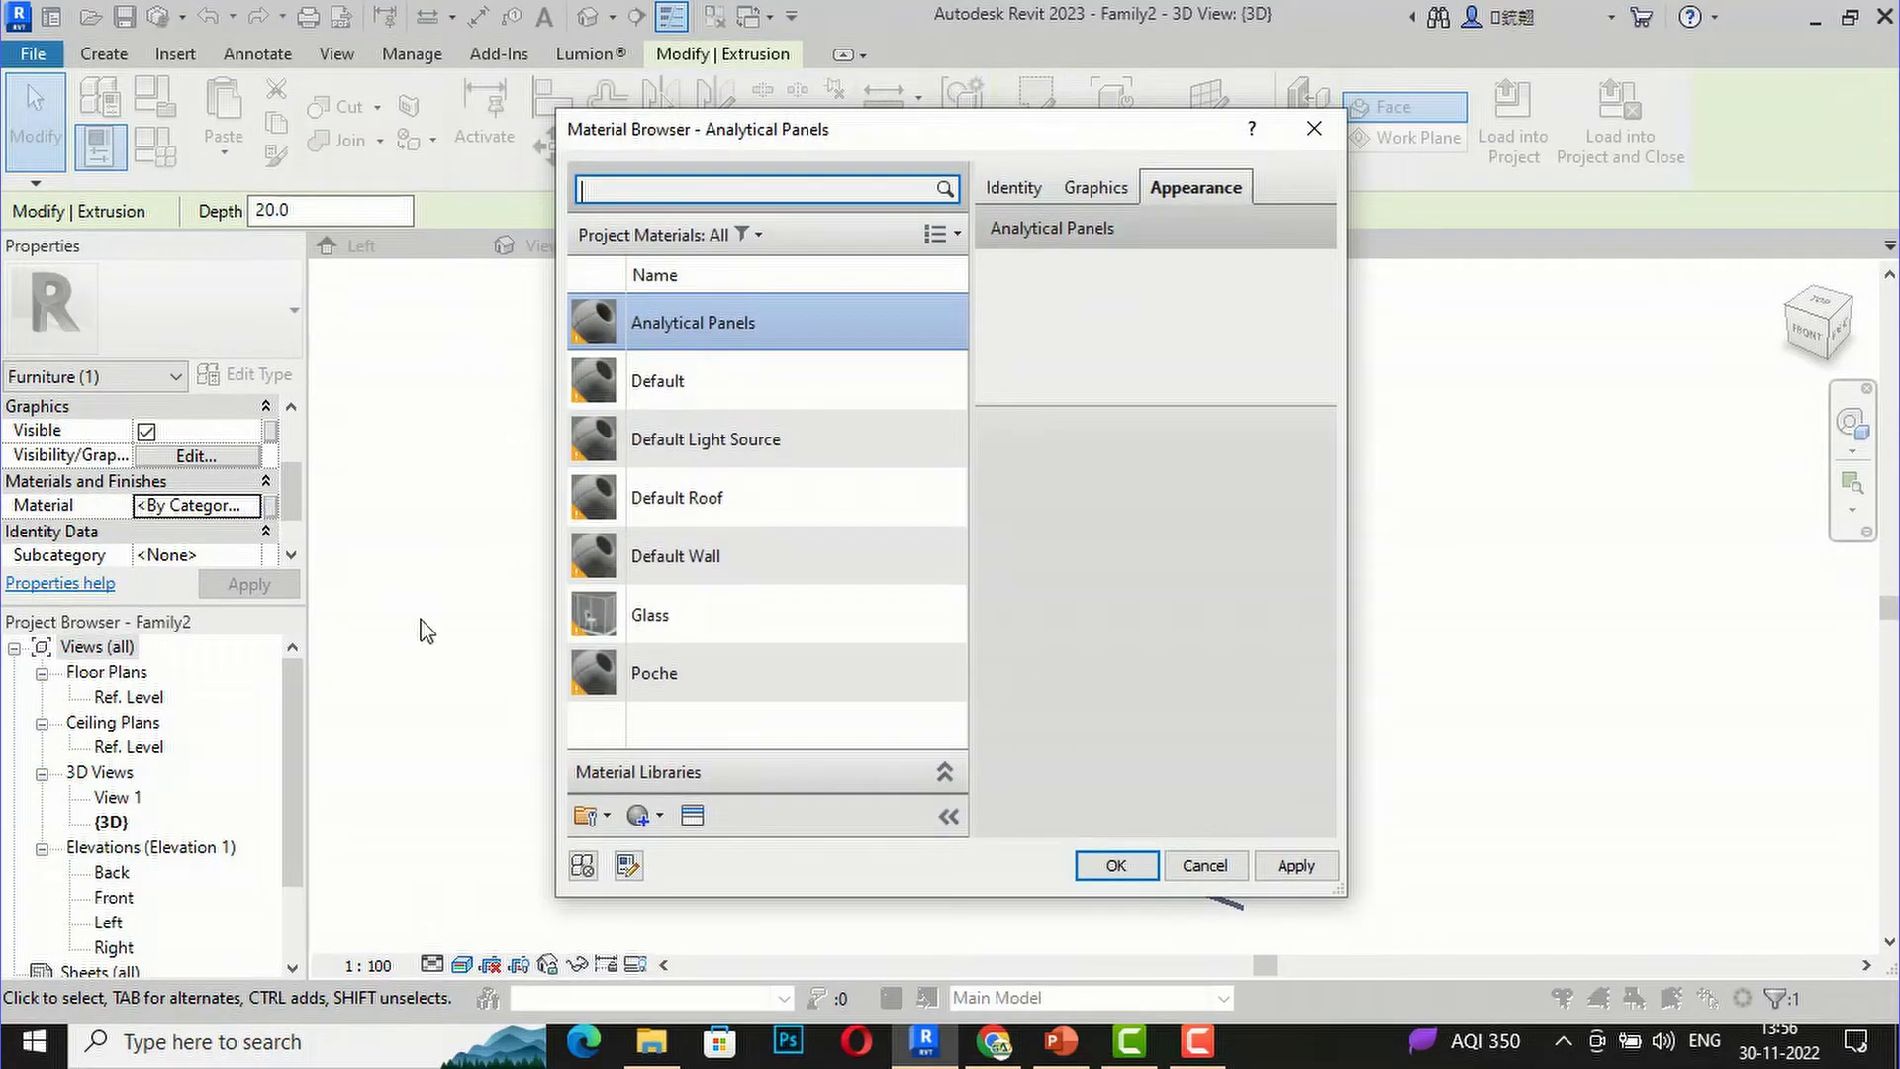
{"action": "left_click", "coordinate": [663, 823]}
{"action": "left_click", "coordinate": [698, 847]}
Step: Search the appearance Asset Browser for WOOD
{"action": "left_click", "coordinate": [692, 816]}
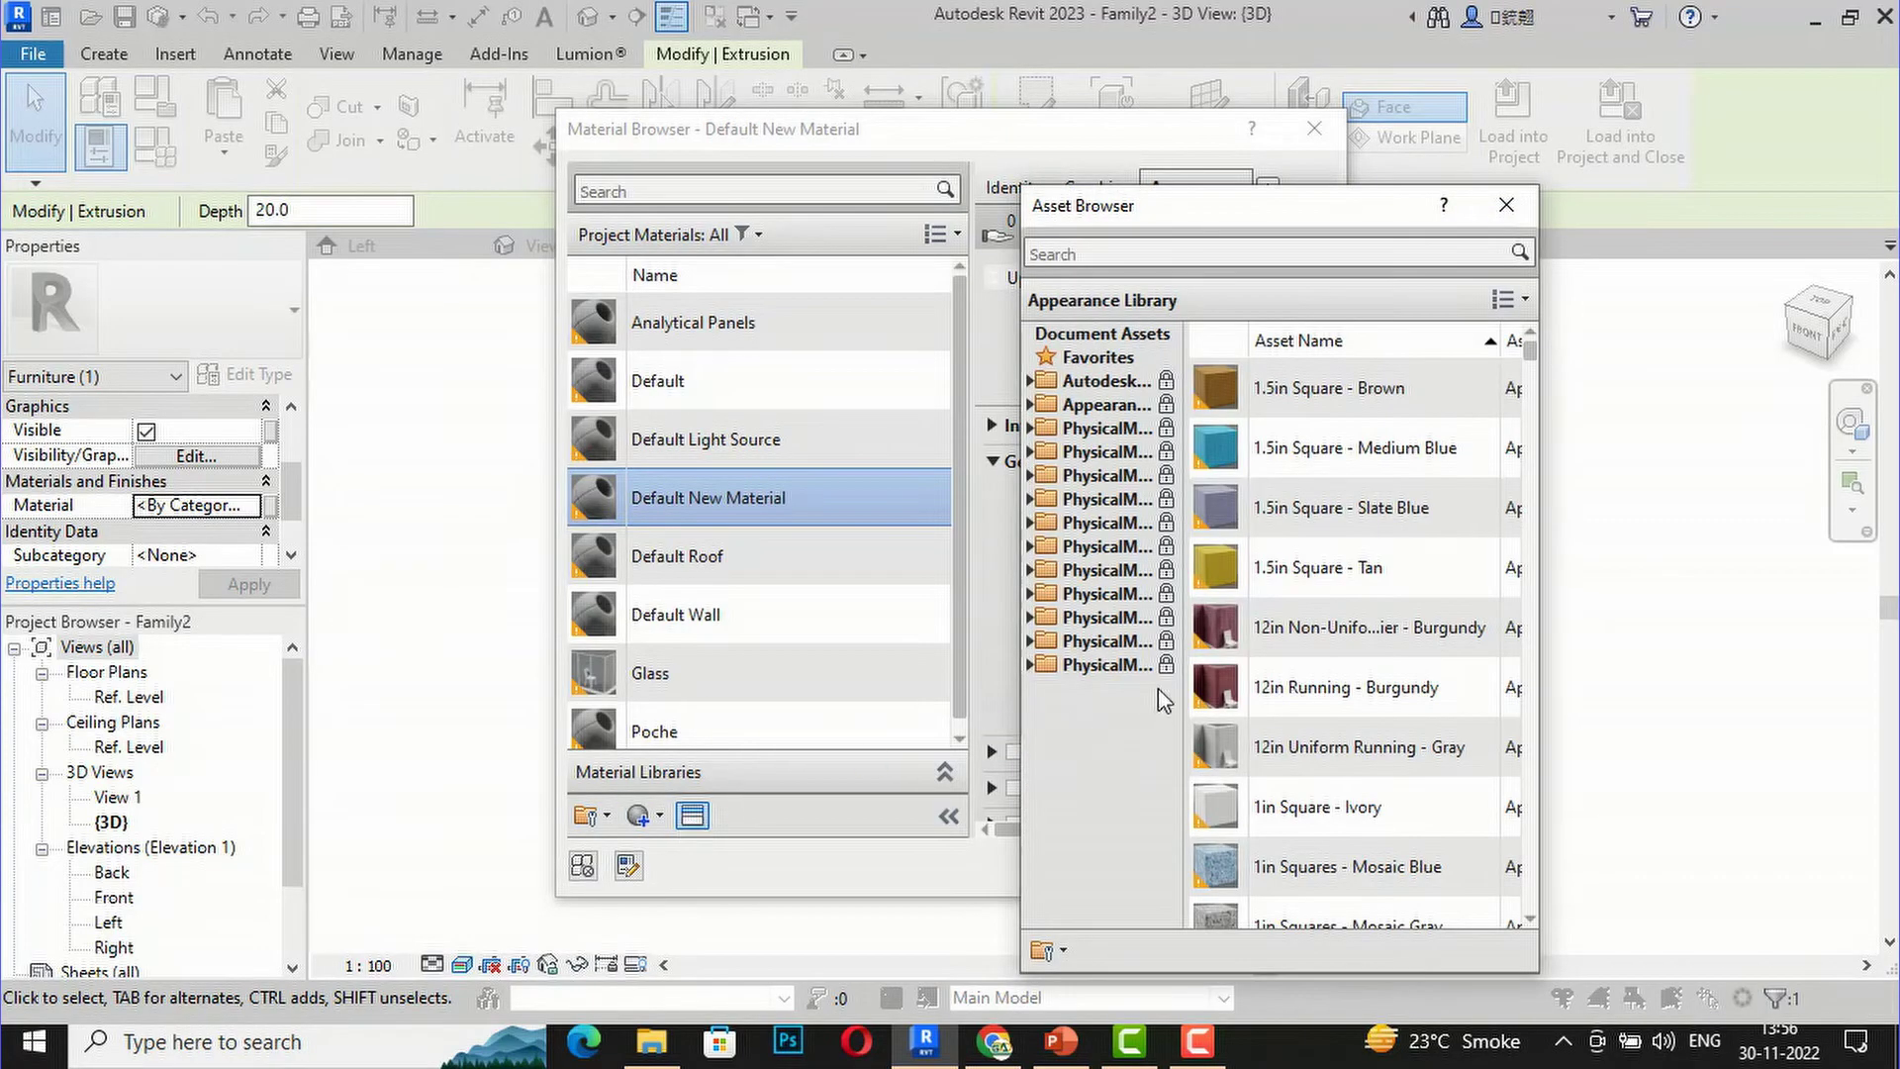
{"action": "scroll", "coordinate": [1316, 594], "scroll_direction": "down", "scroll_amount": 3}
{"action": "scroll", "coordinate": [1317, 594], "scroll_direction": "down", "scroll_amount": 3}
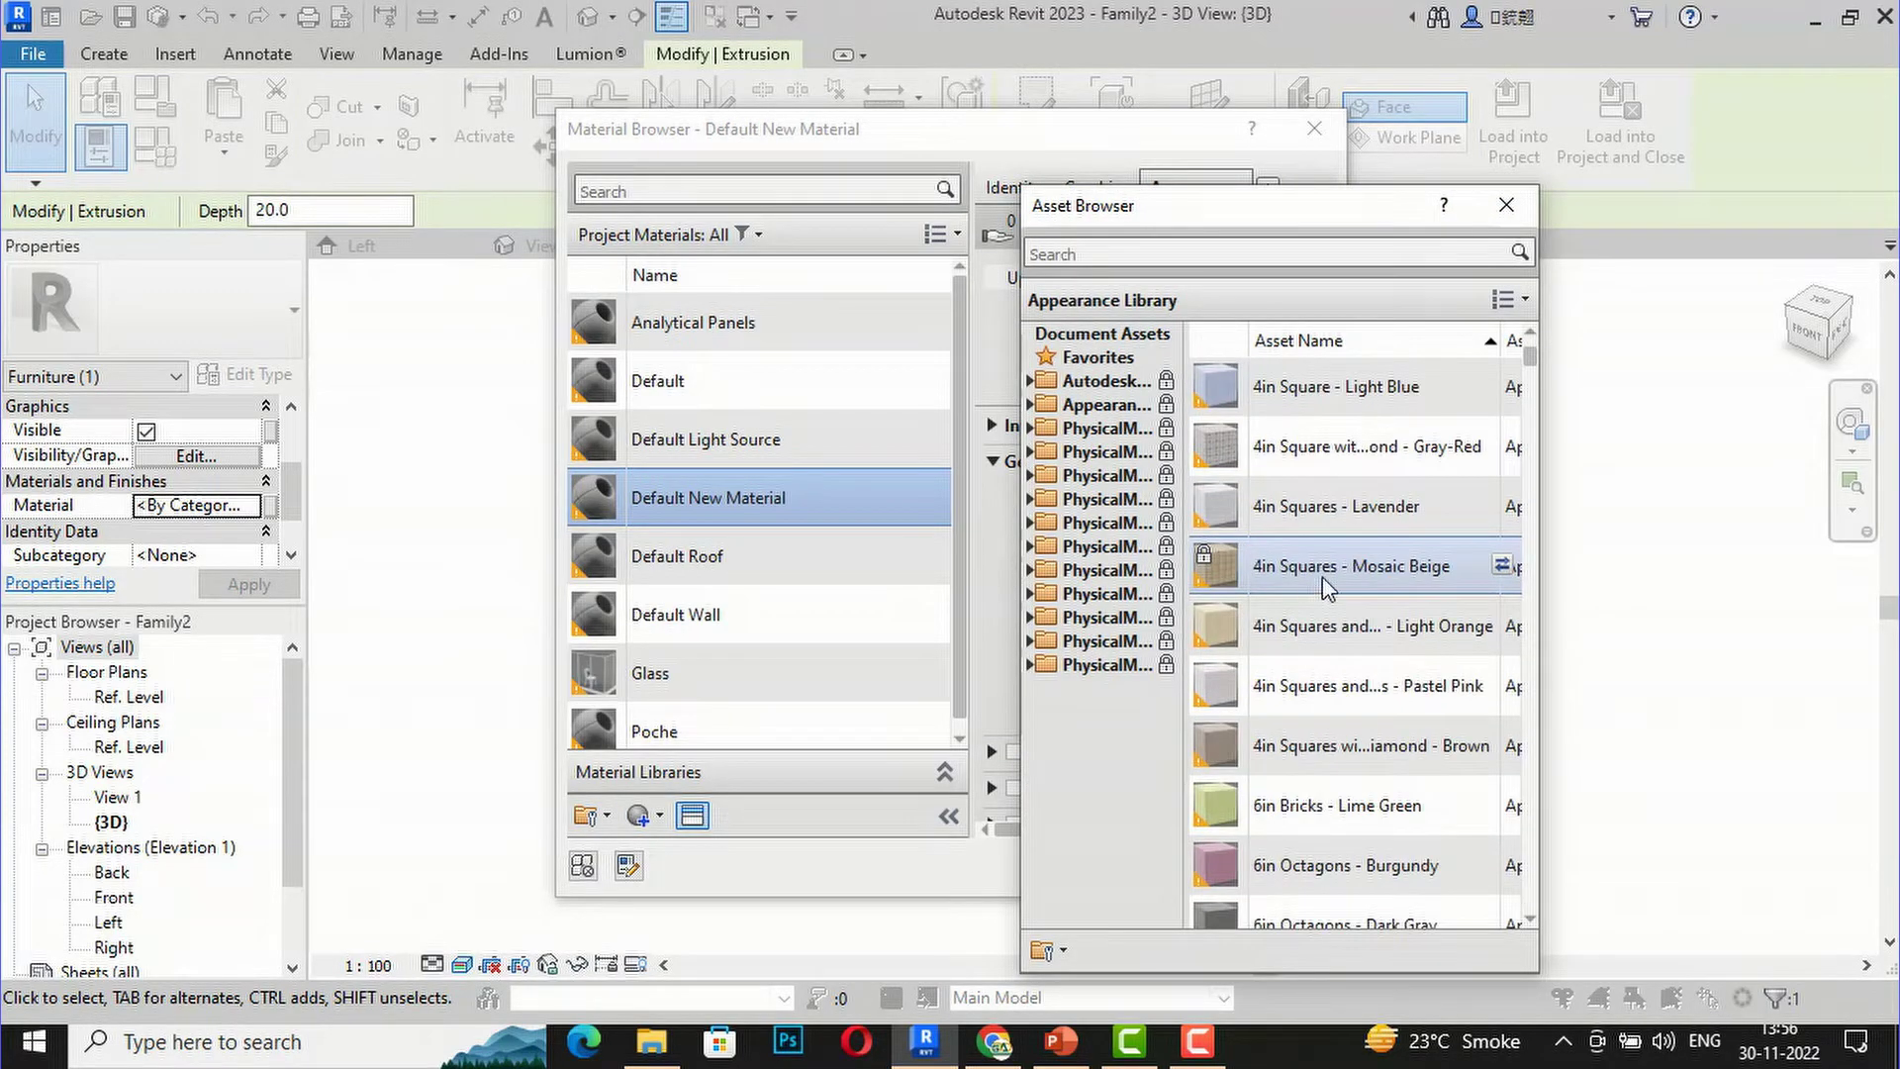
{"action": "scroll", "coordinate": [1322, 576], "scroll_direction": "down", "scroll_amount": 3}
{"action": "scroll", "coordinate": [1277, 396], "scroll_direction": "up", "scroll_amount": 1}
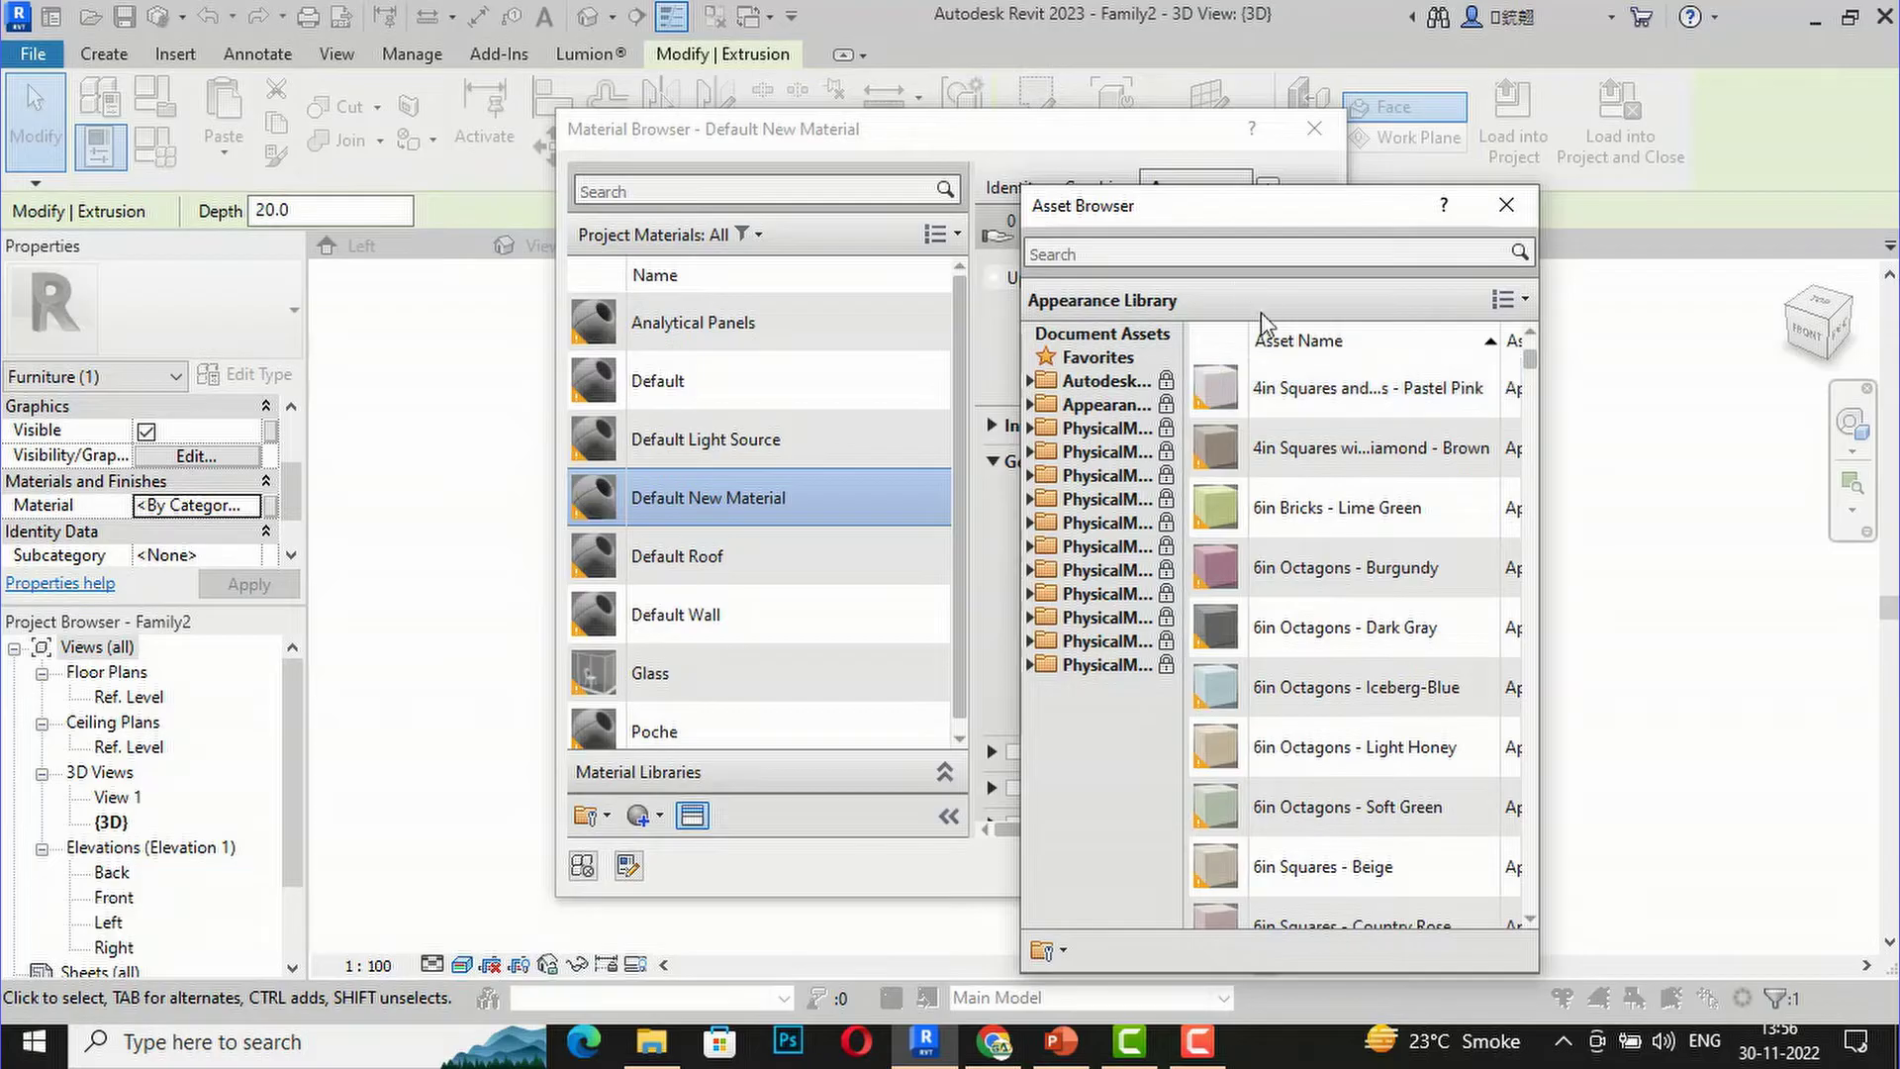
{"action": "left_click", "coordinate": [1232, 255]}
{"action": "type", "text": "WOOD"}
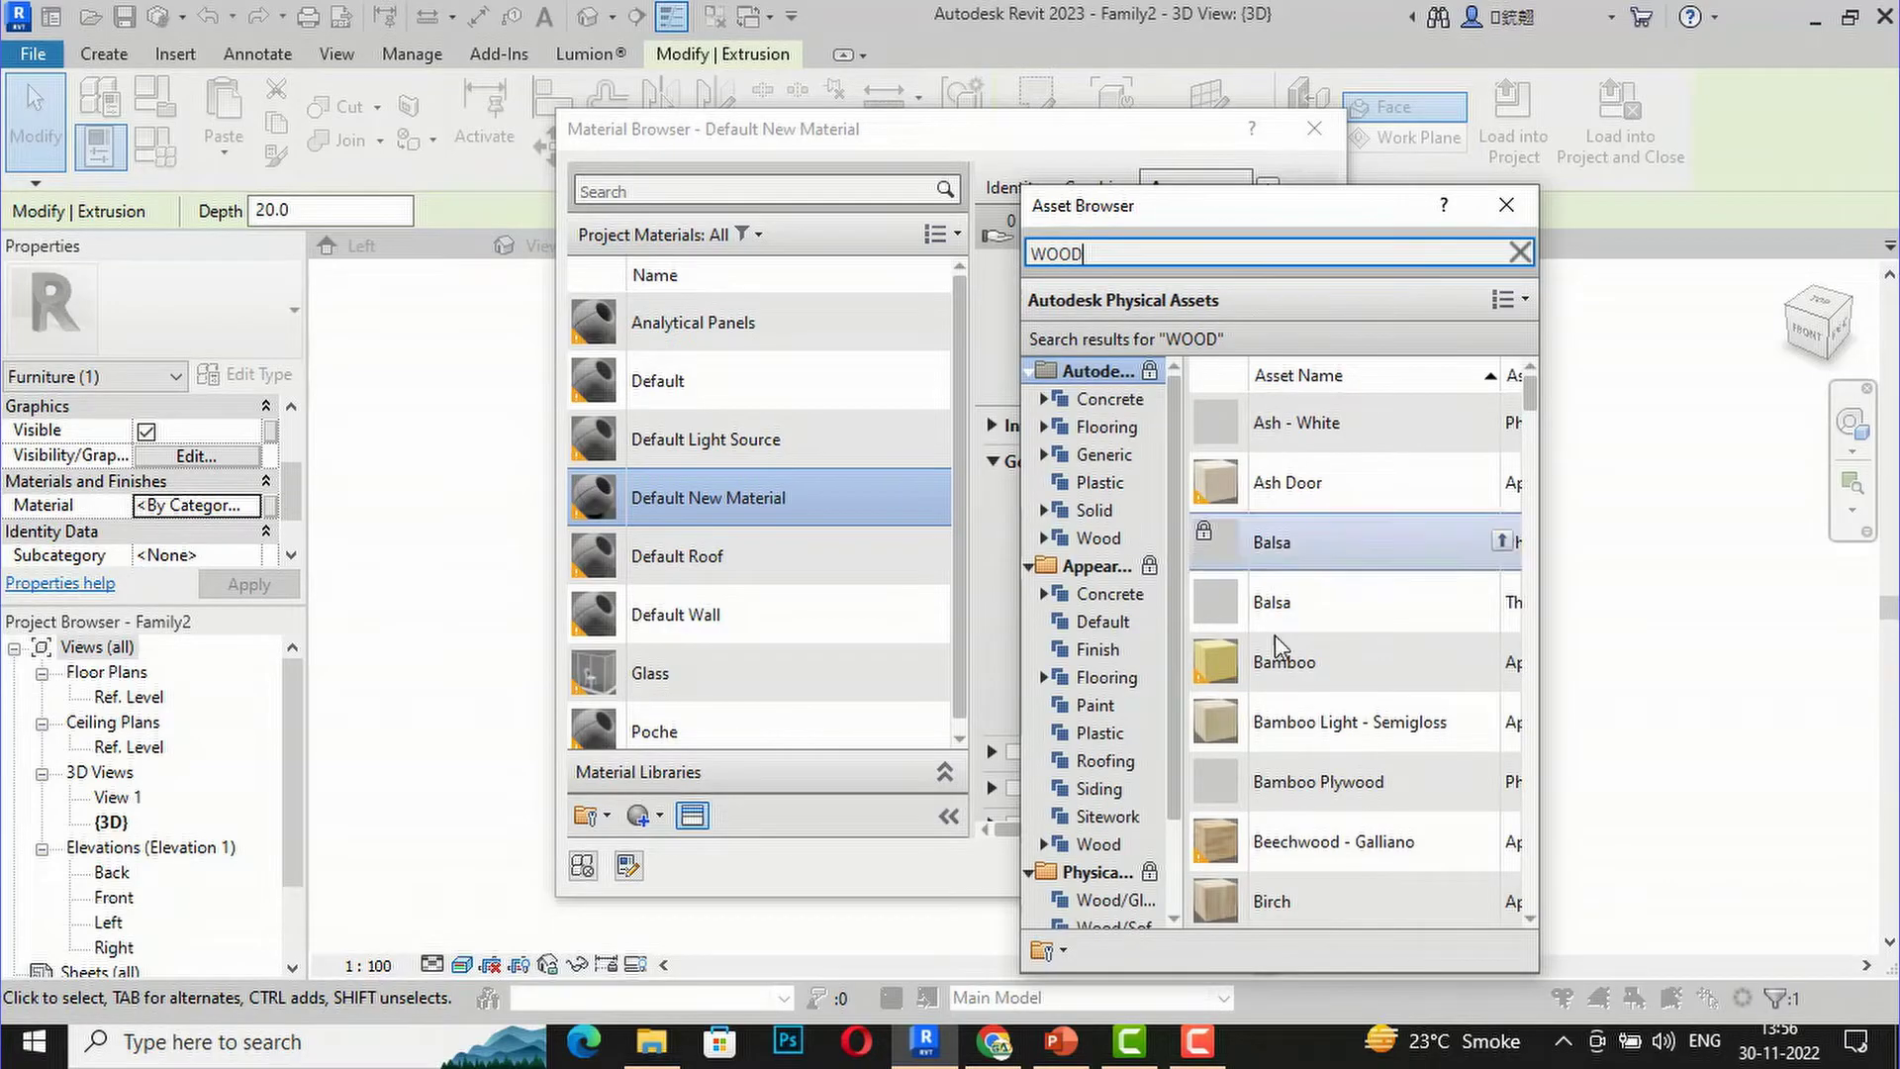
Step: Apply the Cherry appearance to the new material and confirm it on the slab
{"action": "scroll", "coordinate": [1271, 776], "scroll_direction": "down", "scroll_amount": 3}
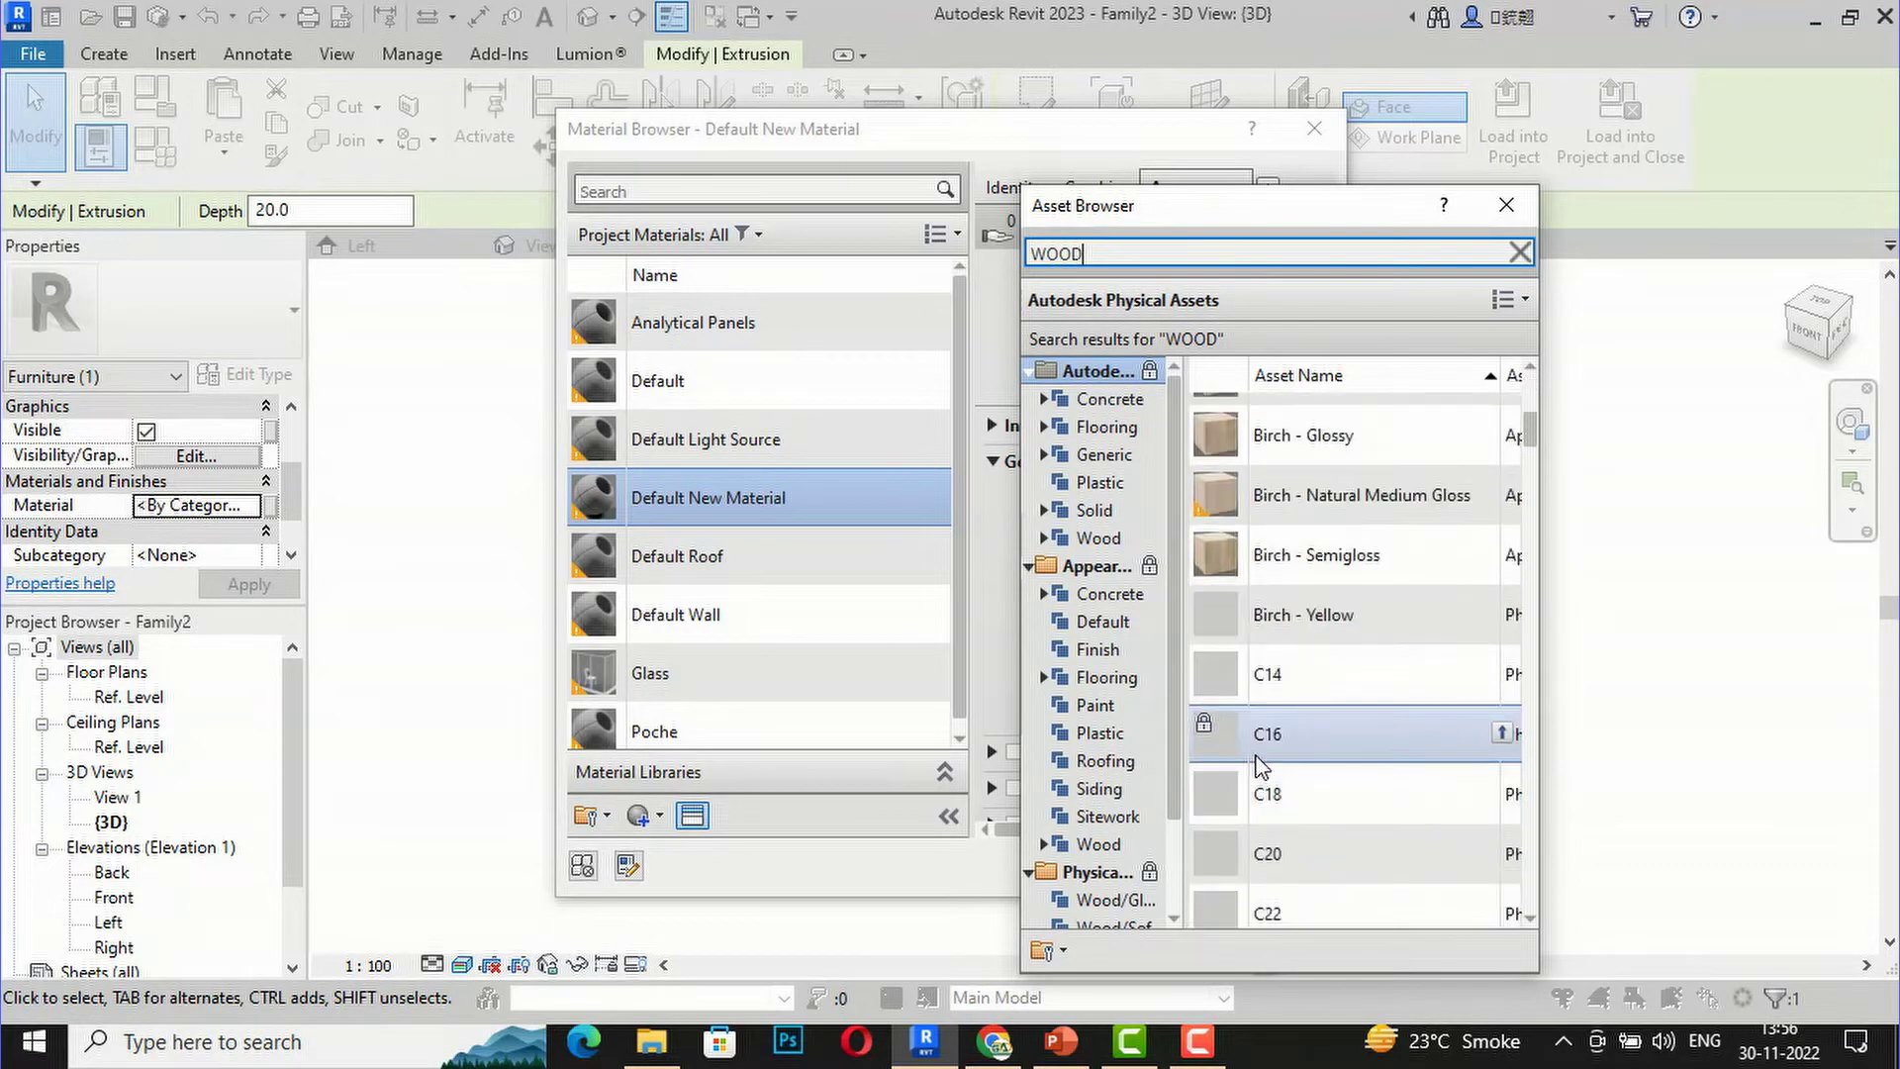
{"action": "scroll", "coordinate": [1277, 584], "scroll_direction": "down", "scroll_amount": 1}
{"action": "scroll", "coordinate": [1276, 578], "scroll_direction": "up", "scroll_amount": 1}
{"action": "scroll", "coordinate": [1296, 571], "scroll_direction": "down", "scroll_amount": 4}
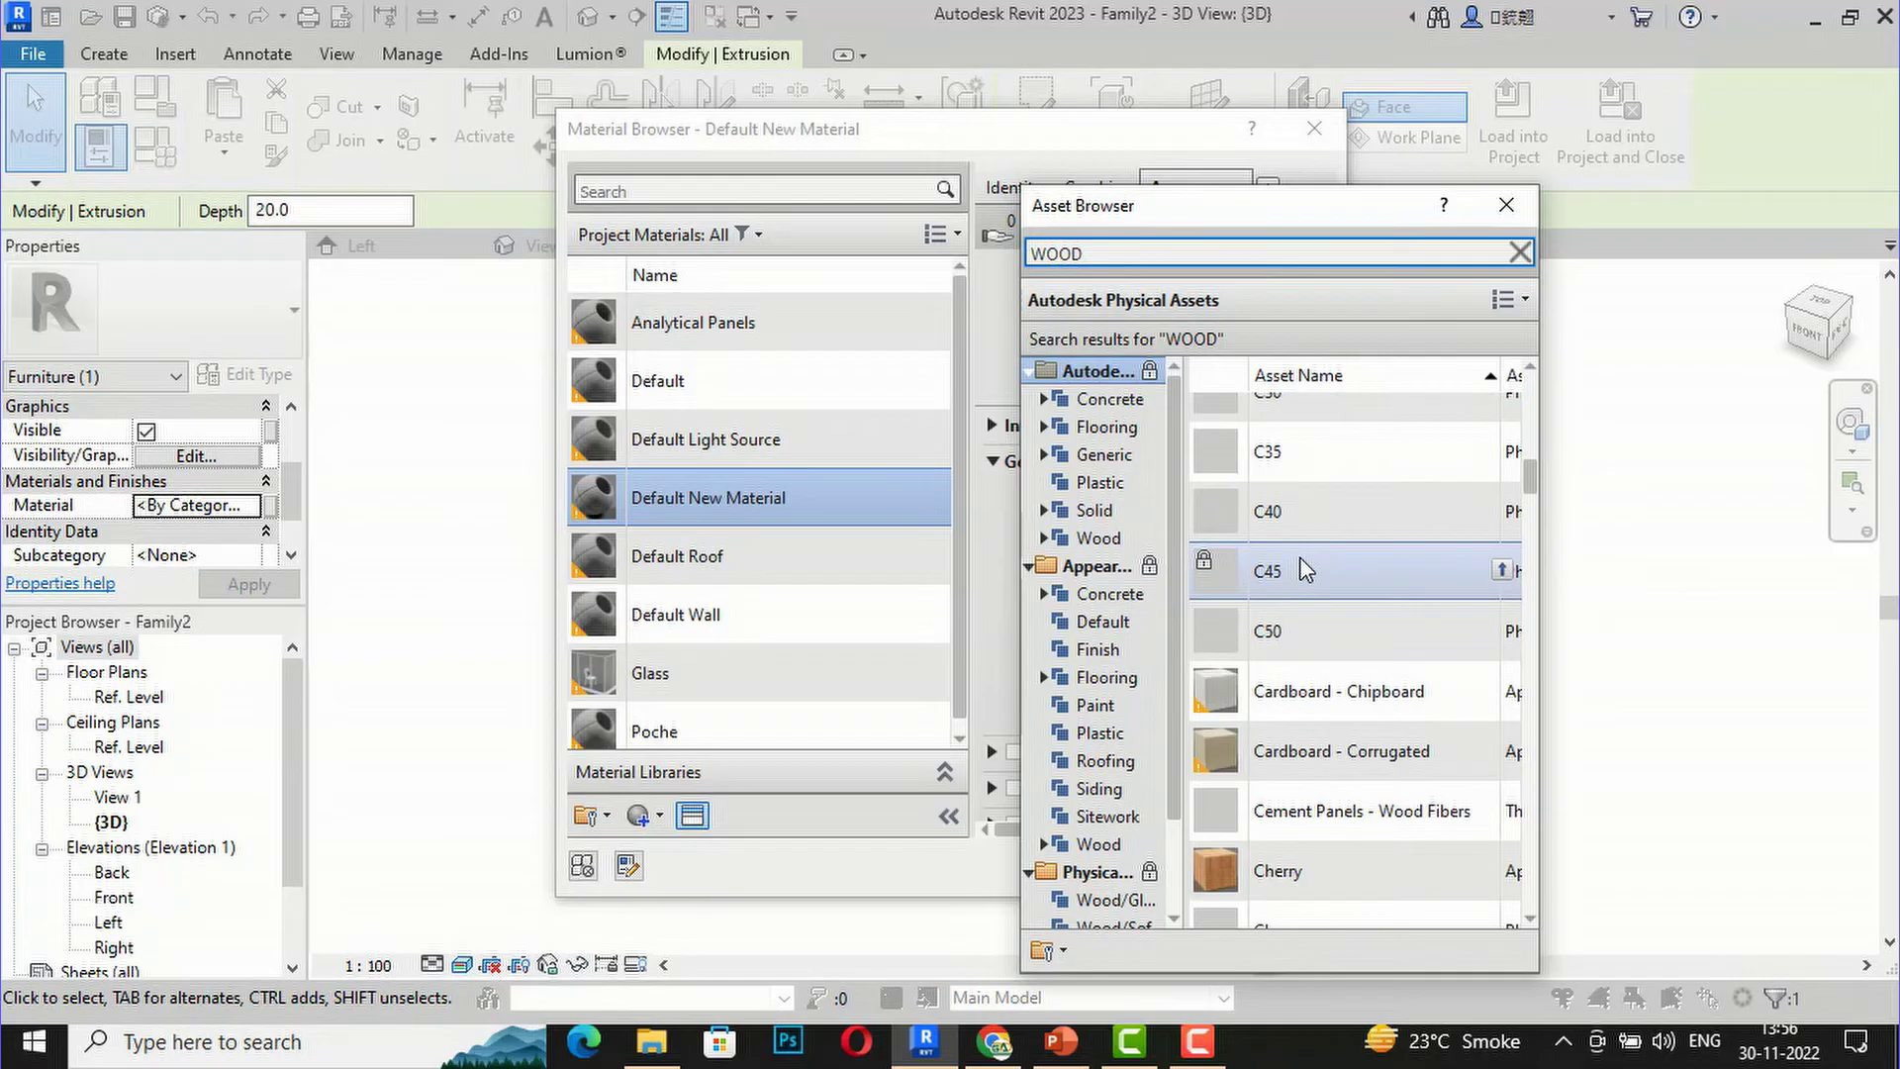
{"action": "double_click", "coordinate": [1279, 873]}
{"action": "left_click", "coordinate": [1506, 205]}
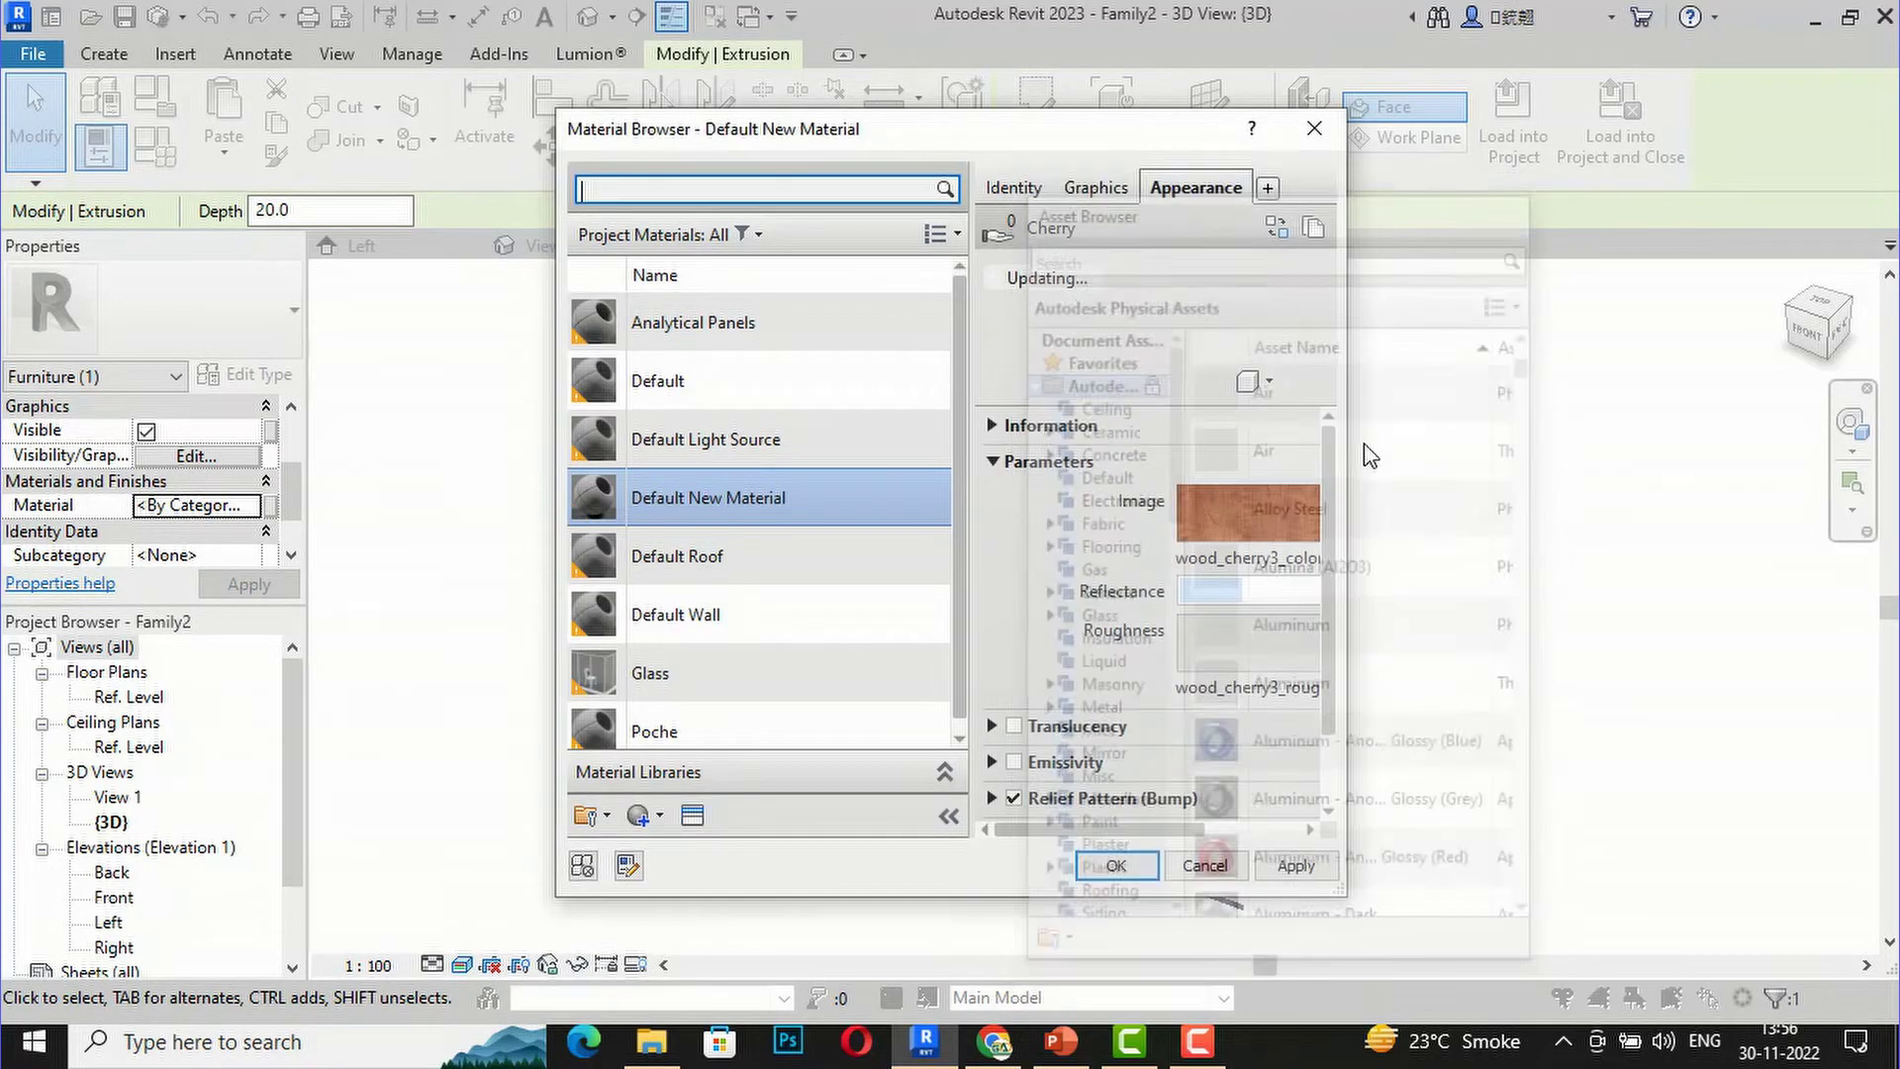
{"action": "left_click", "coordinate": [1114, 868]}
{"action": "left_click", "coordinate": [700, 846]}
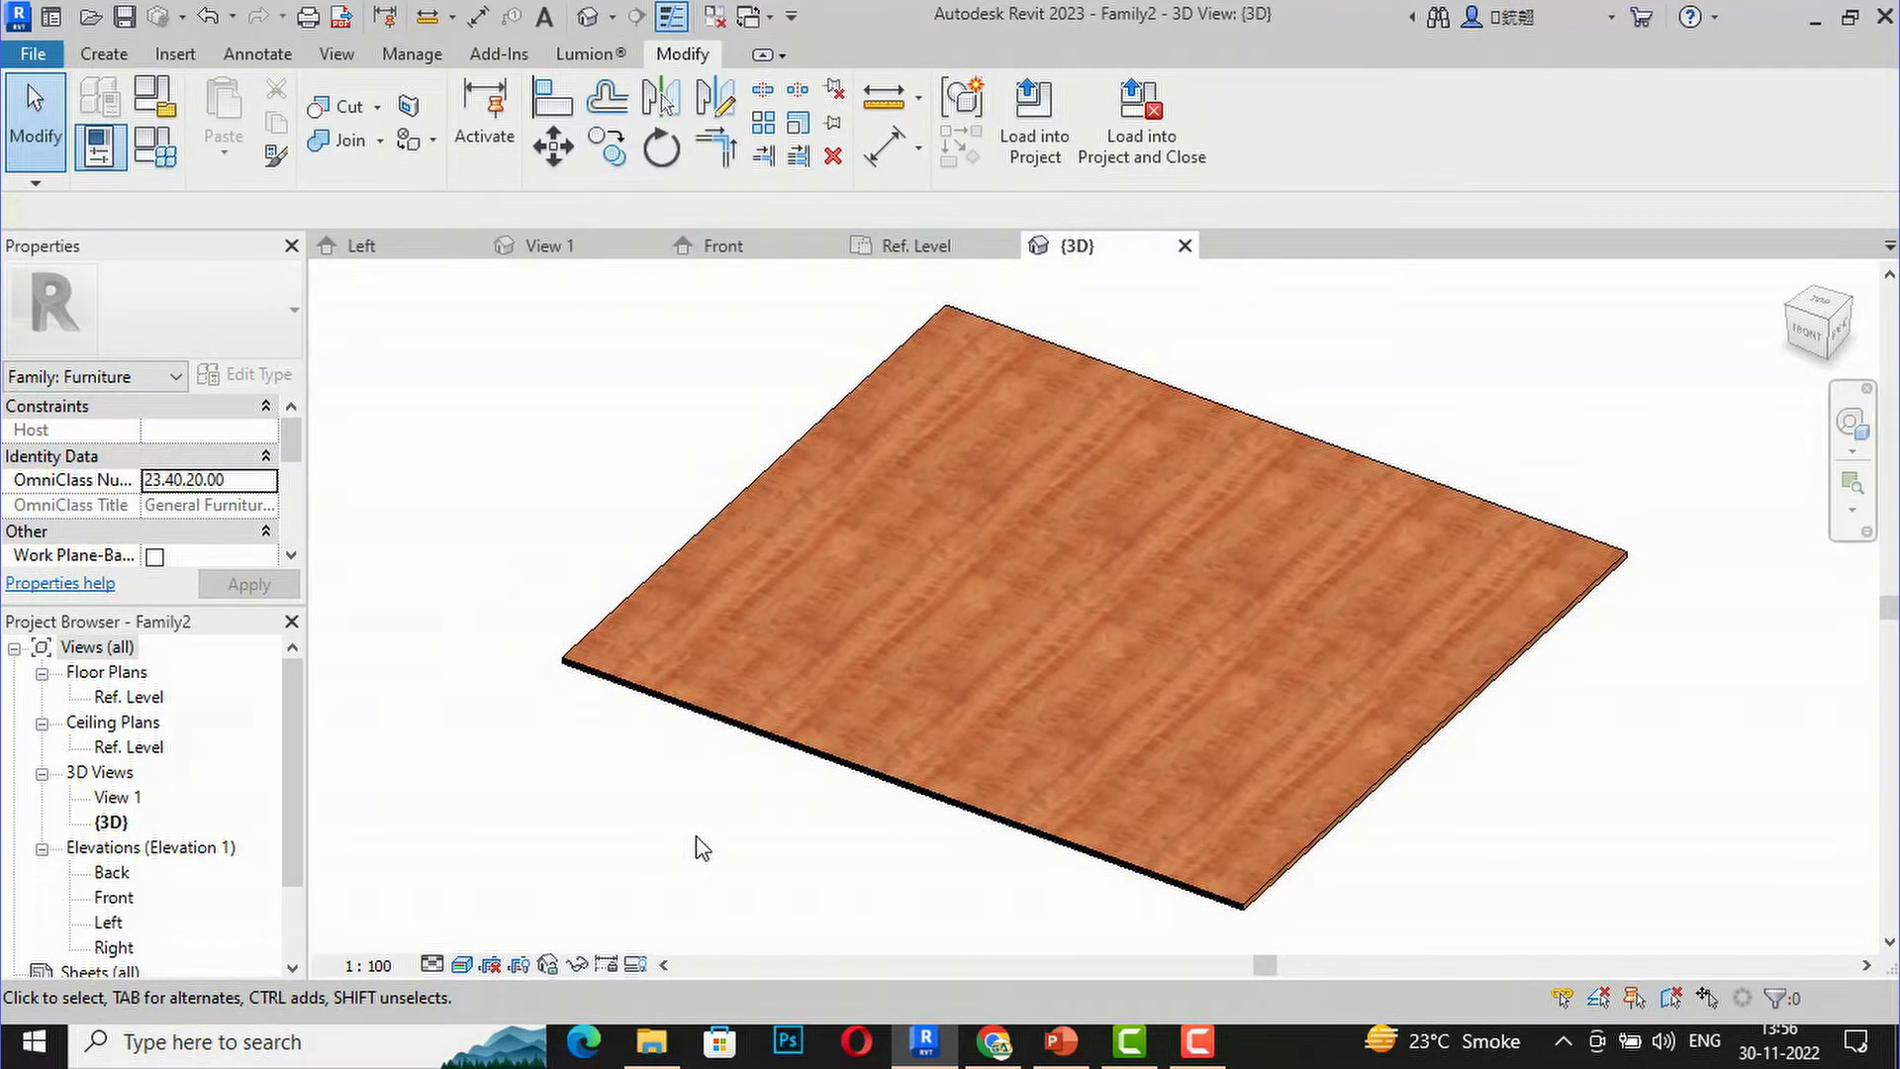
Step: In the Ref. Level plan, flex Family Types to LENGTH 4000 and WIDTH 3000
{"action": "left_click", "coordinate": [1807, 332]}
{"action": "middle_click_drag", "start_coordinate": [376, 316], "coordinate": [491, 327], "text": "shift"}
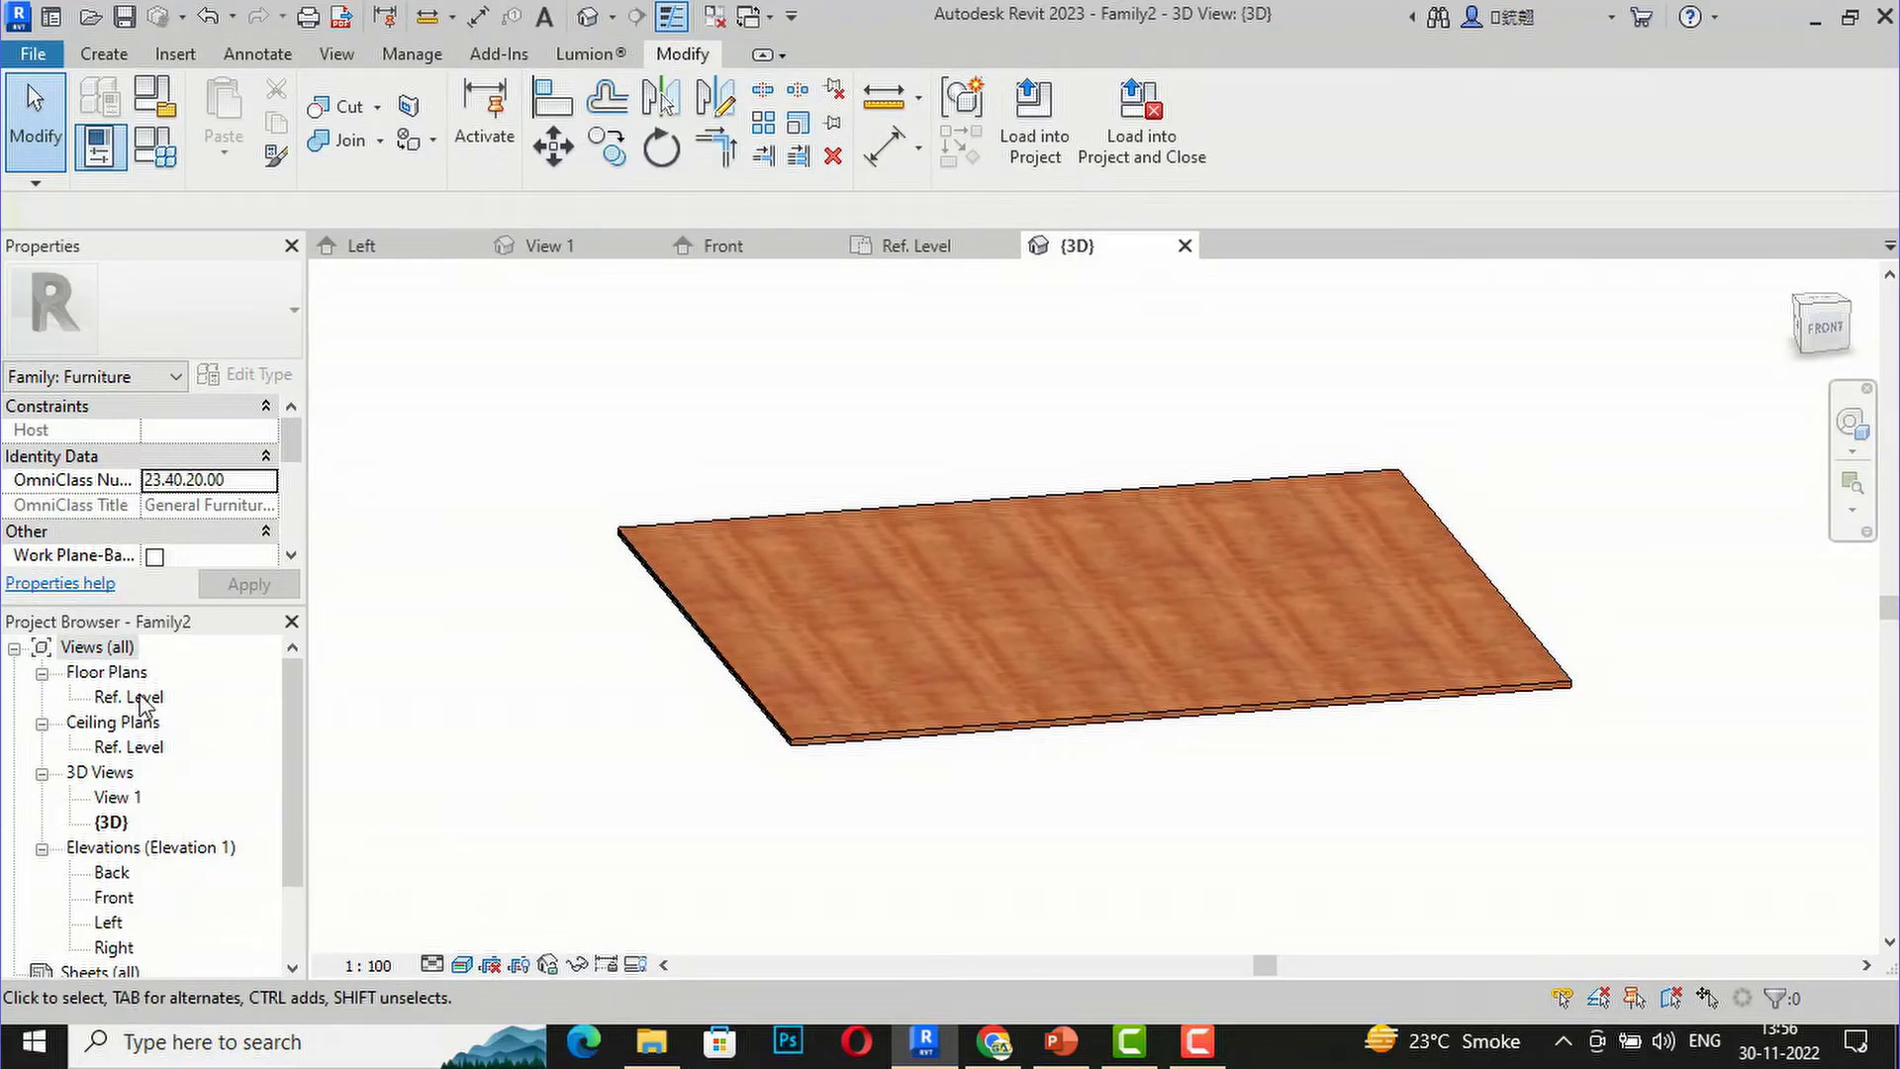
{"action": "double_click", "coordinate": [151, 704]}
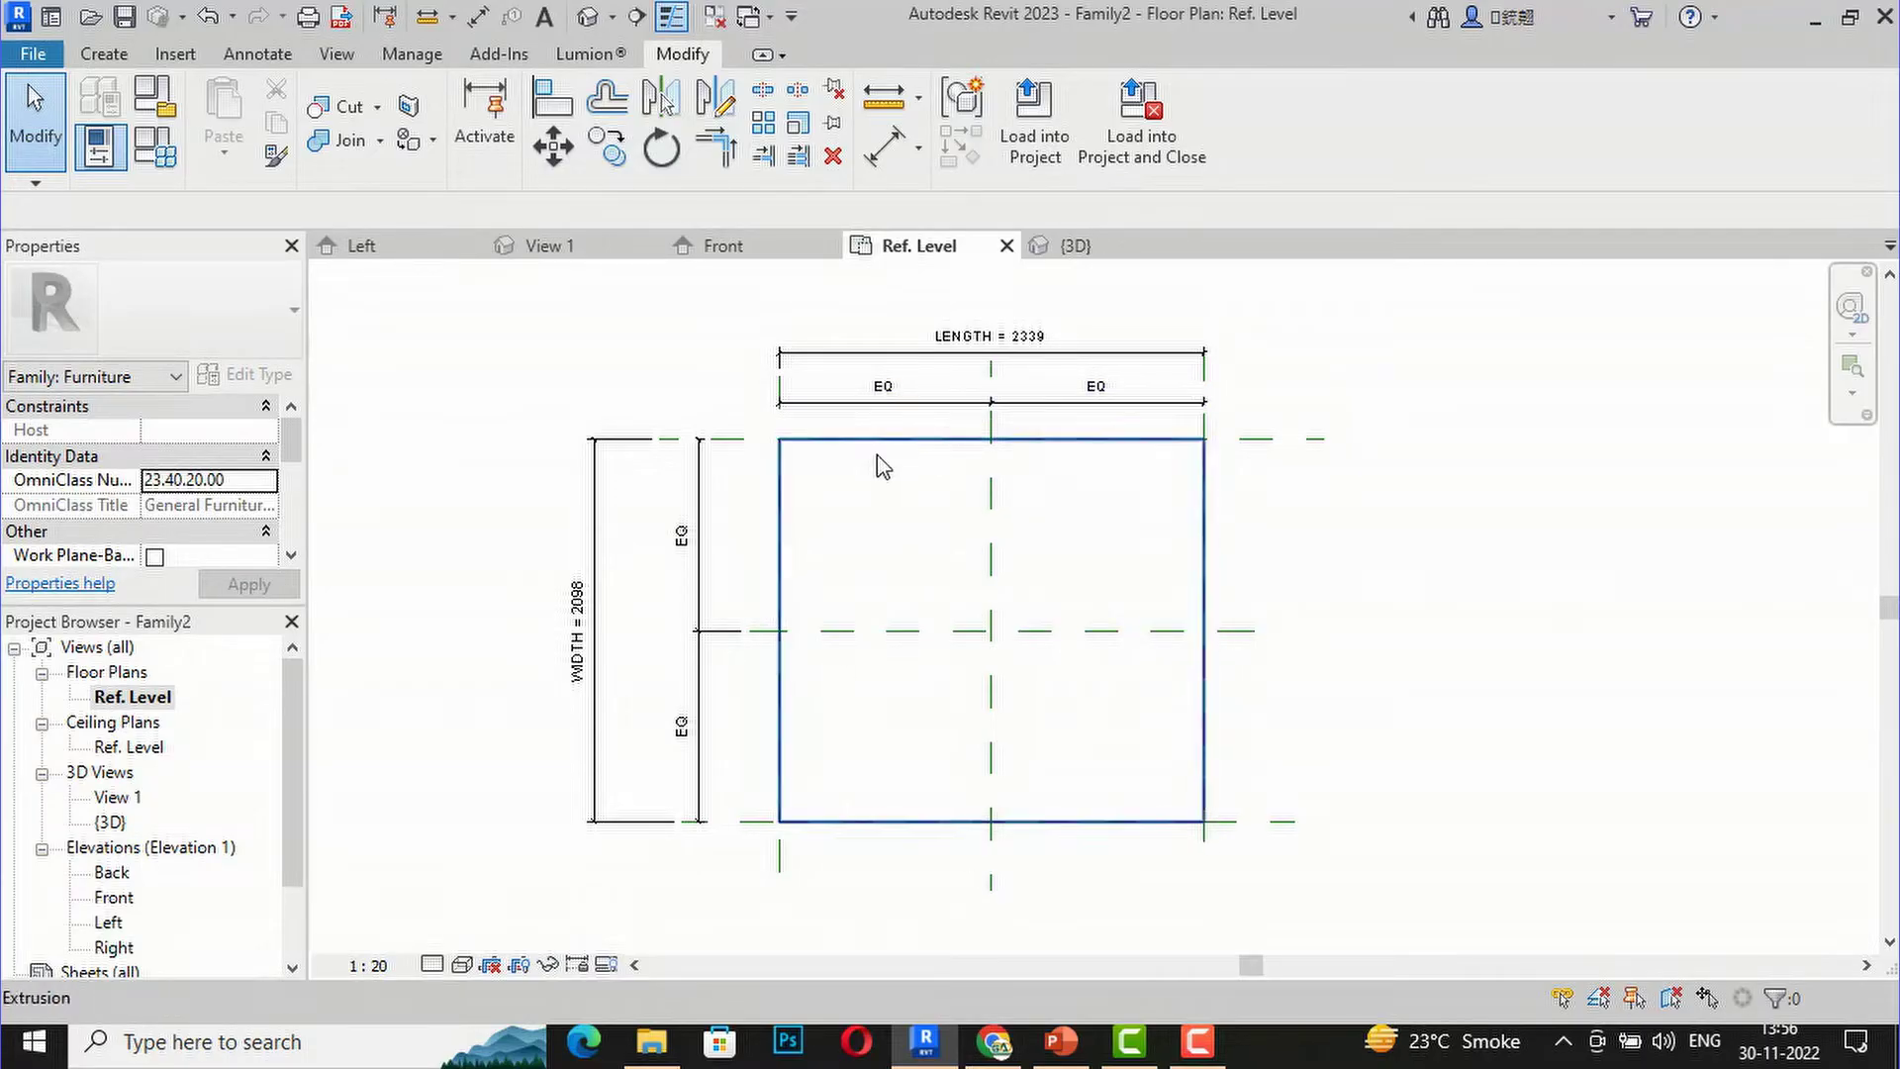
{"action": "left_click", "coordinate": [155, 148]}
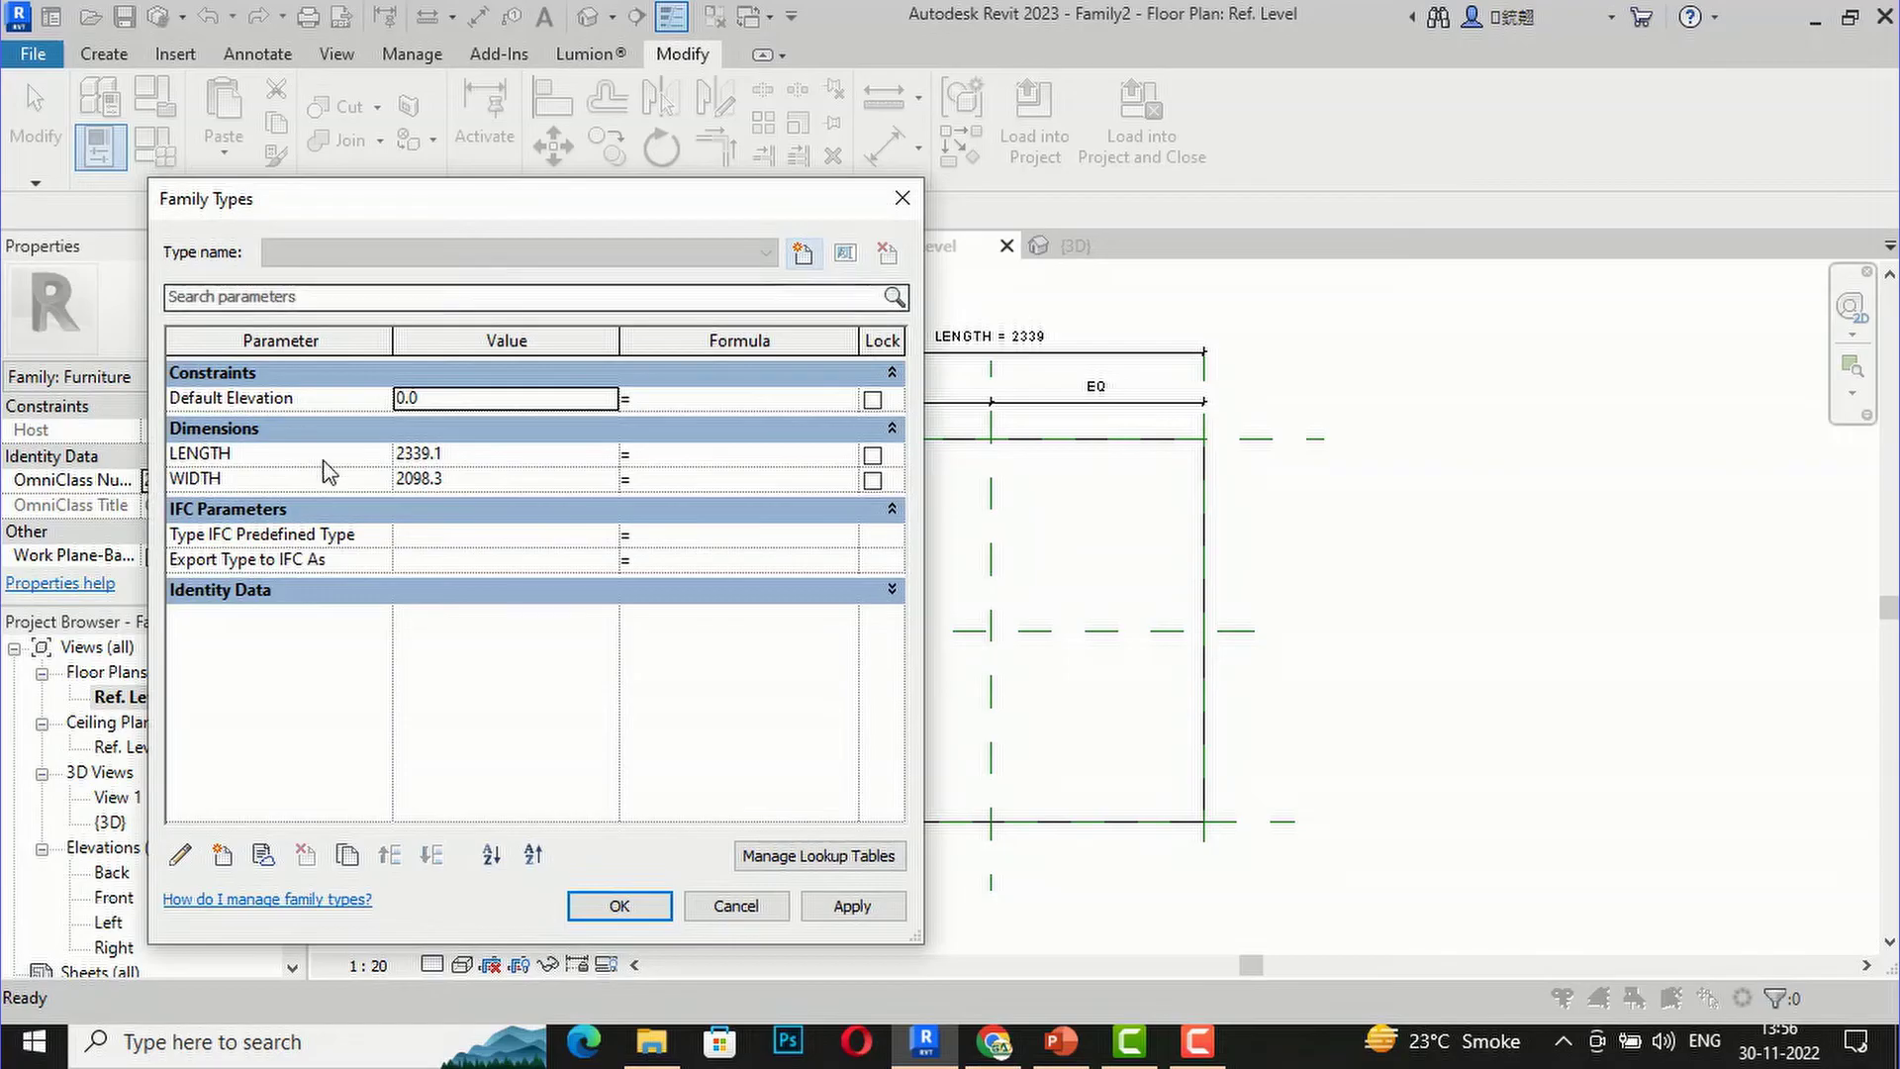
{"action": "left_click", "coordinate": [465, 451]}
{"action": "type", "text": "4"}
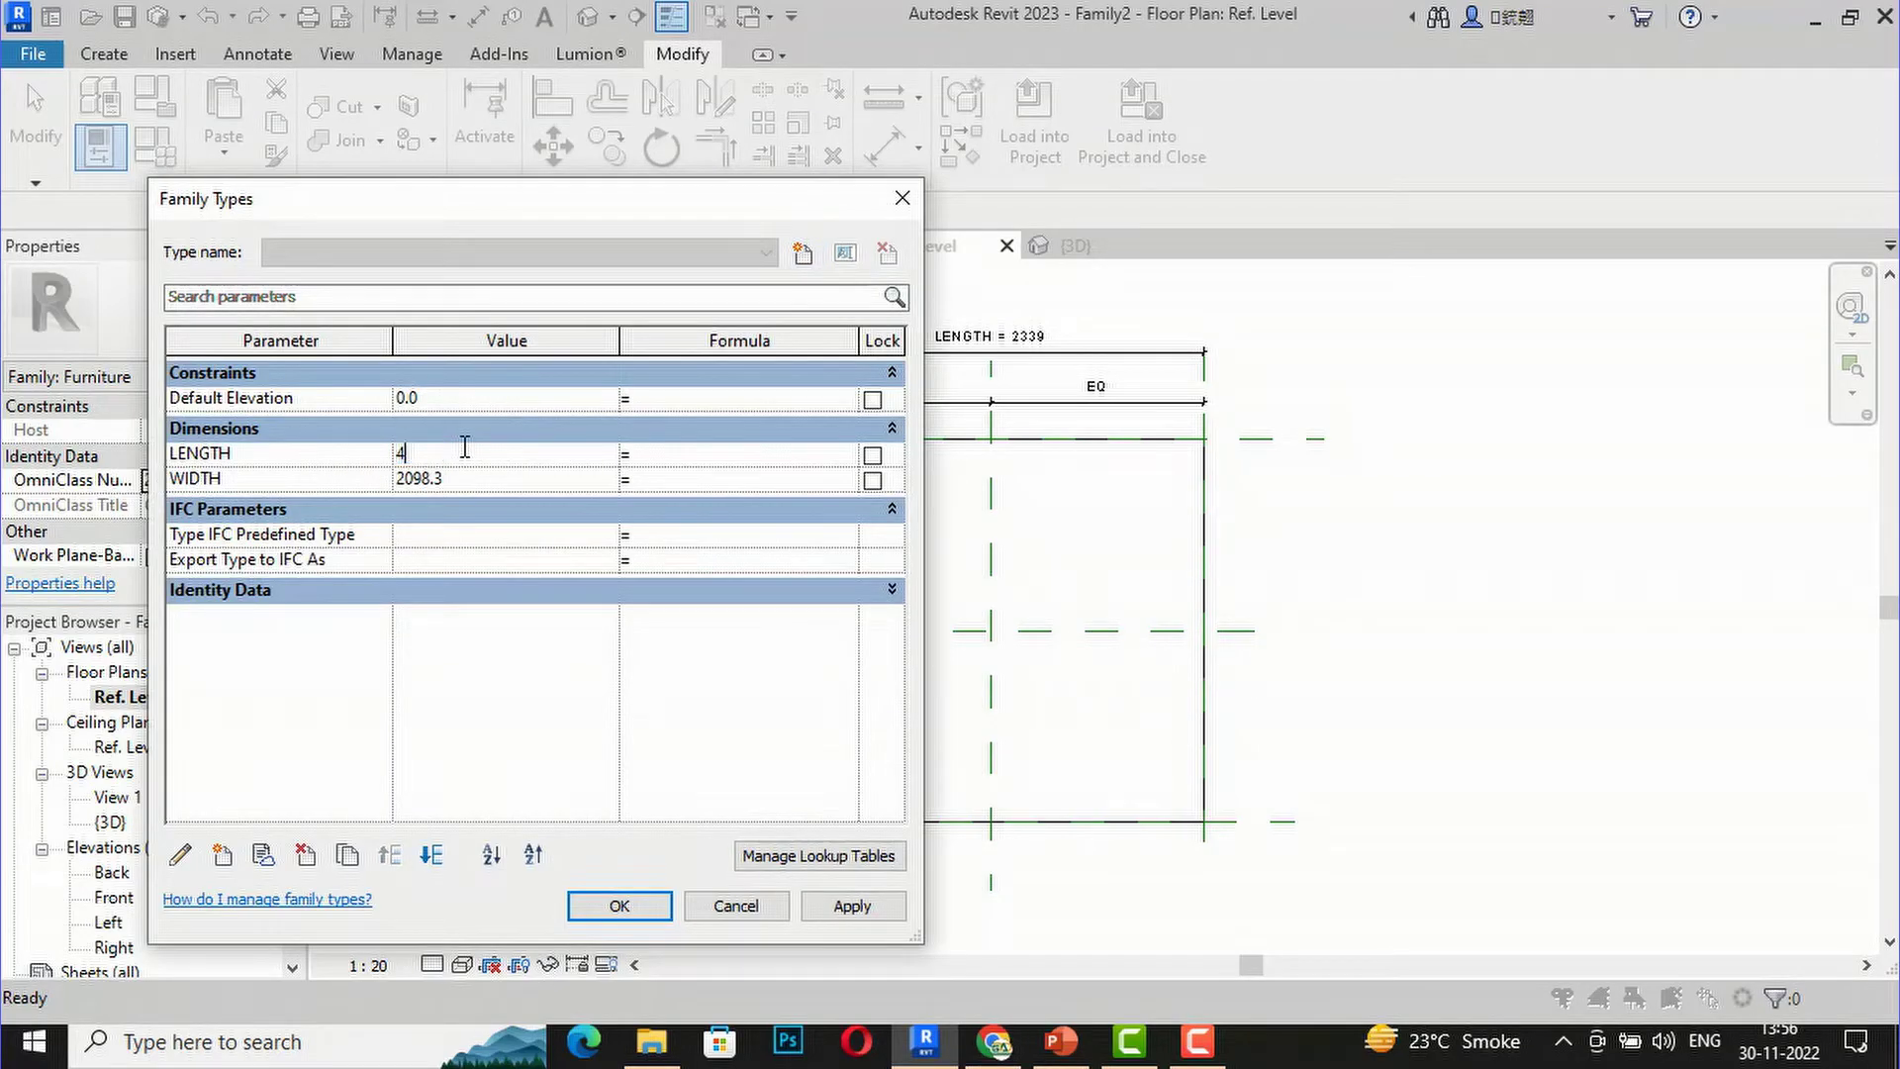
{"action": "left_click", "coordinate": [466, 482]}
{"action": "type", "text": "3000"}
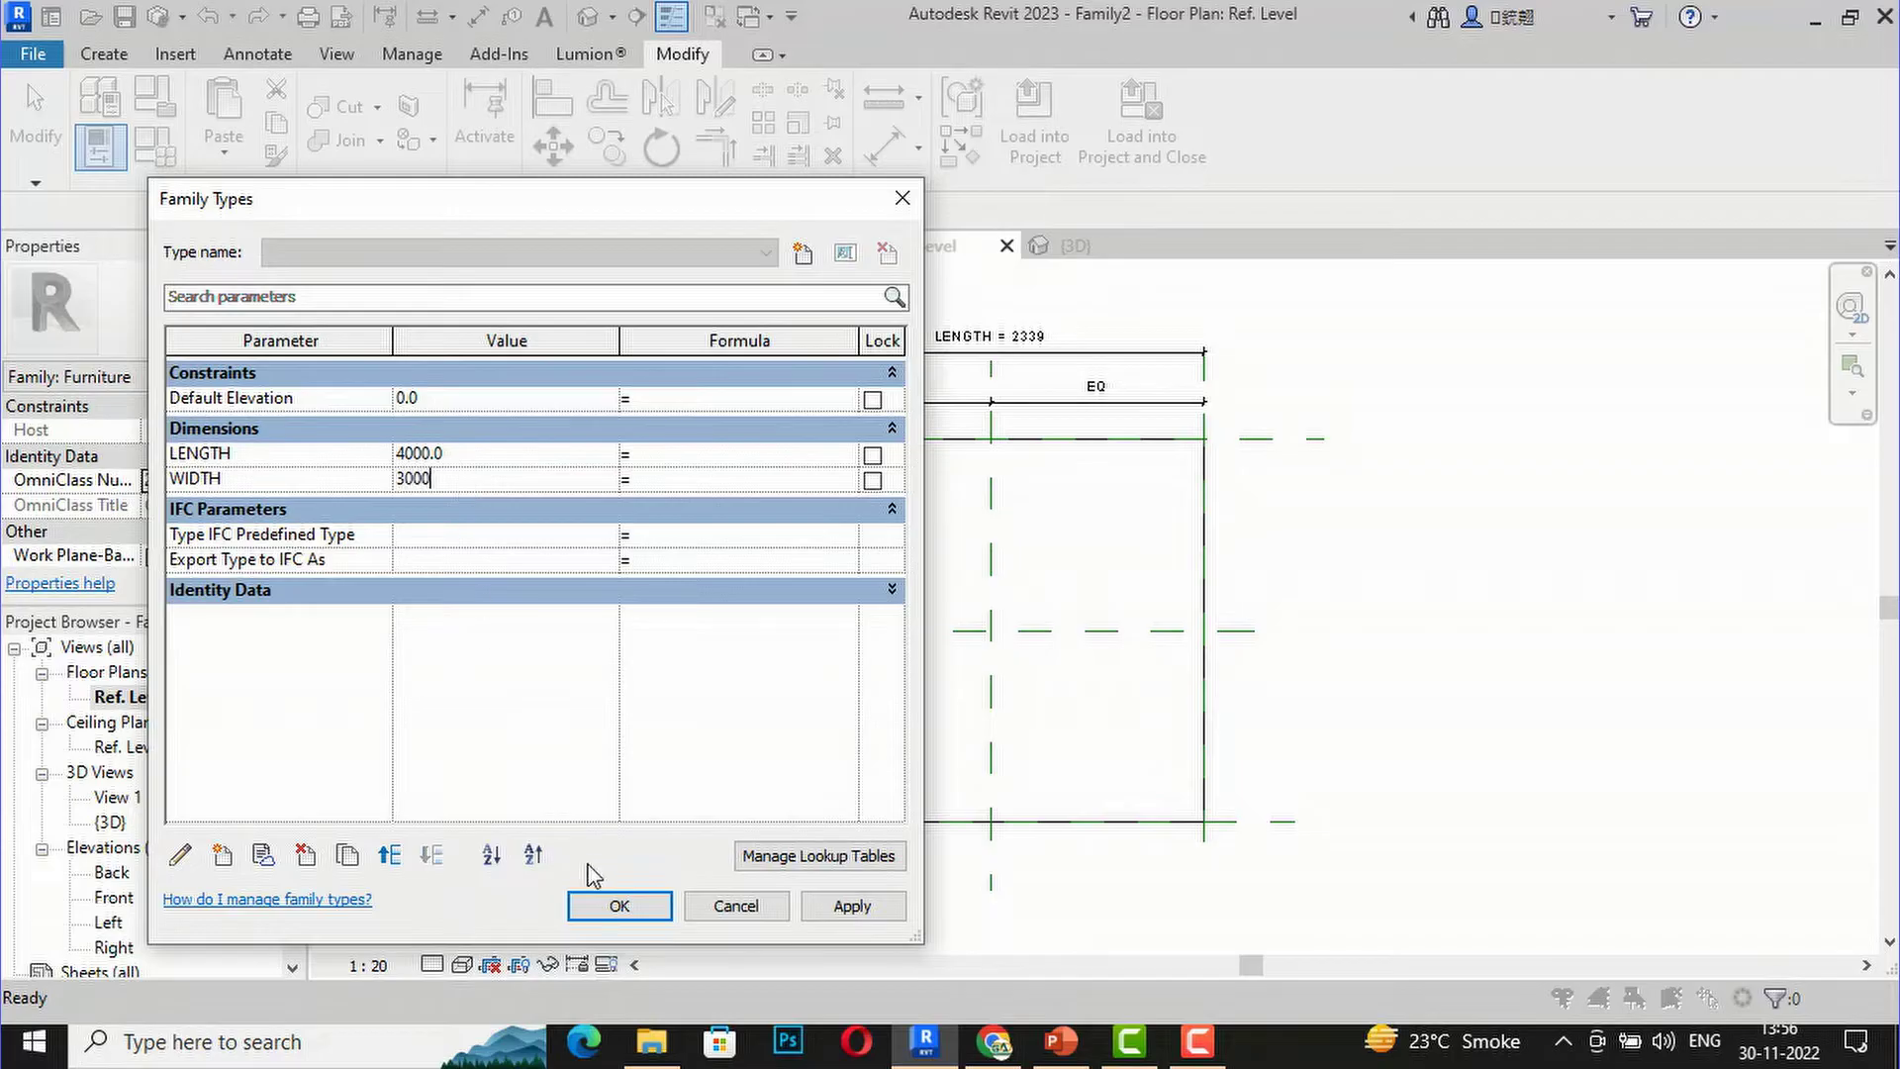
{"action": "left_click", "coordinate": [621, 904]}
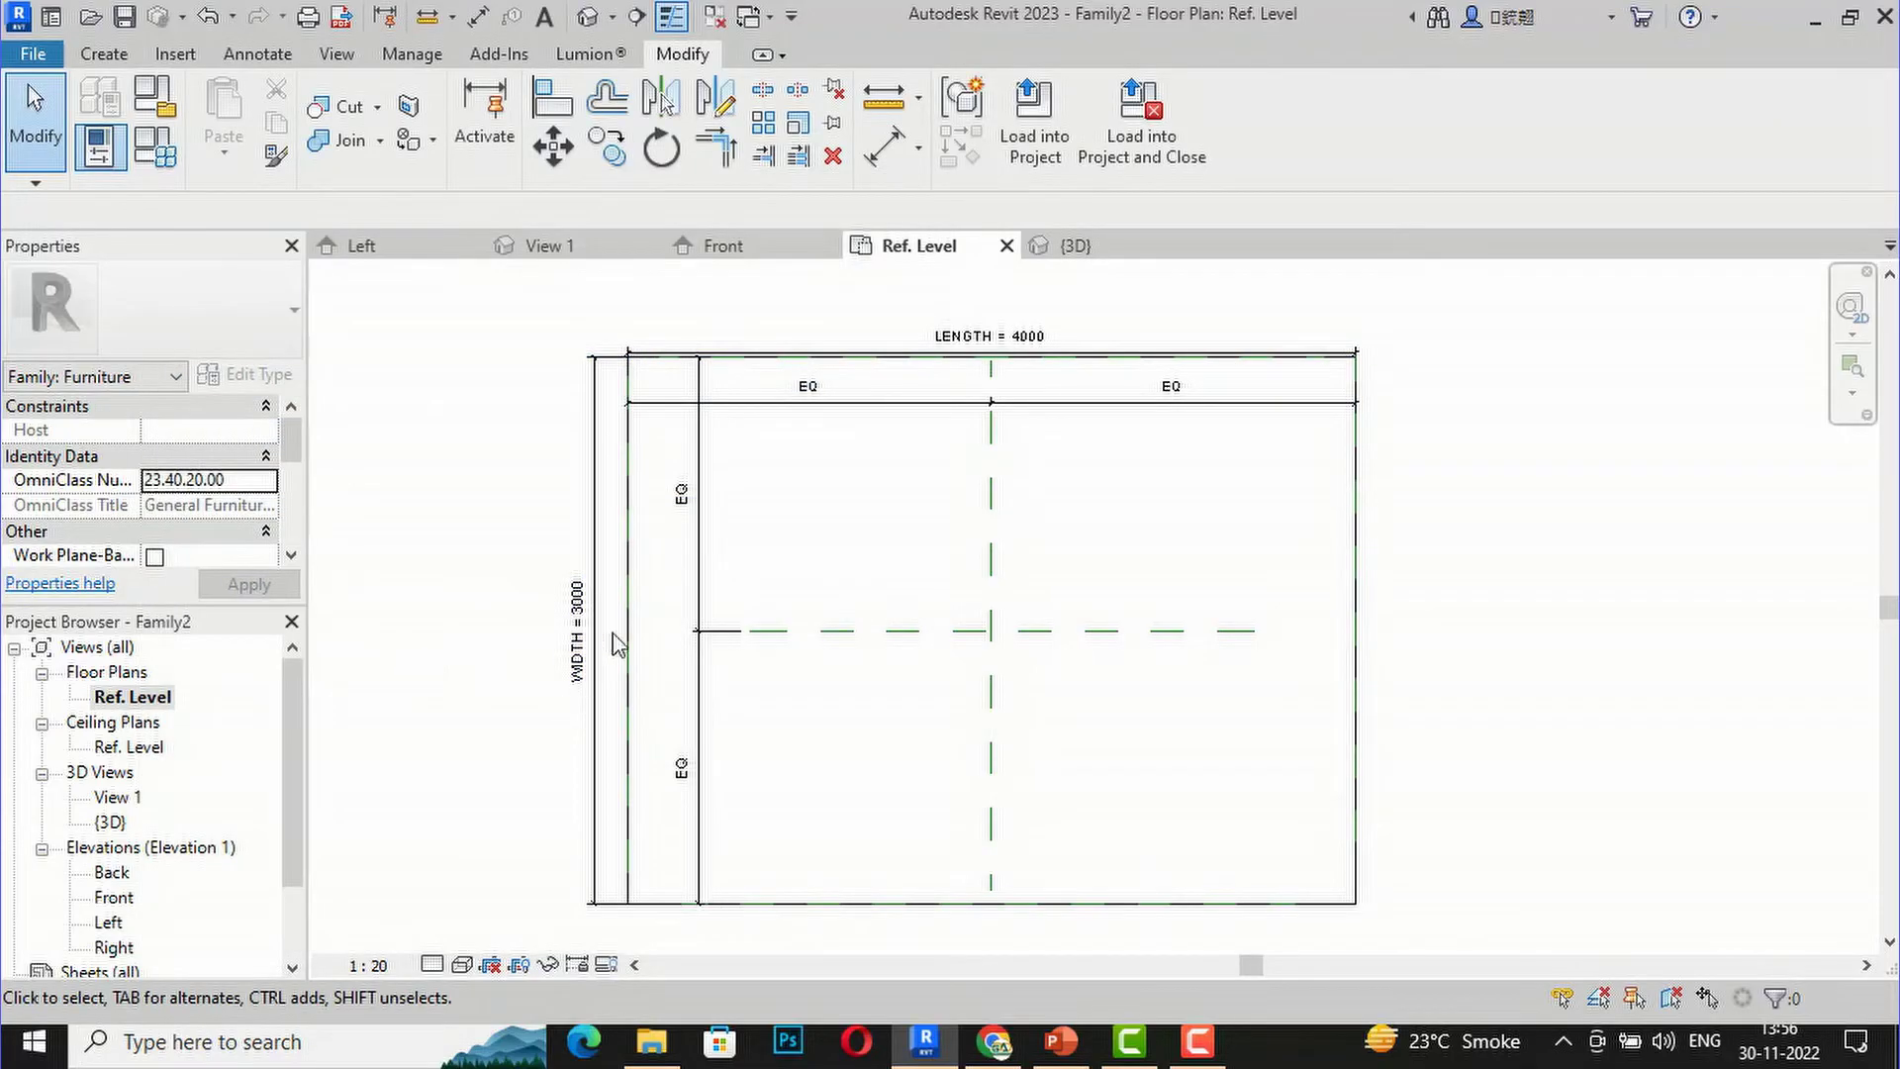
Step: Check the resized tabletop in the Default 3D View, then return to the Ref. Level plan
{"action": "left_click", "coordinate": [587, 20]}
{"action": "scroll", "coordinate": [905, 665], "scroll_direction": "down", "scroll_amount": 1}
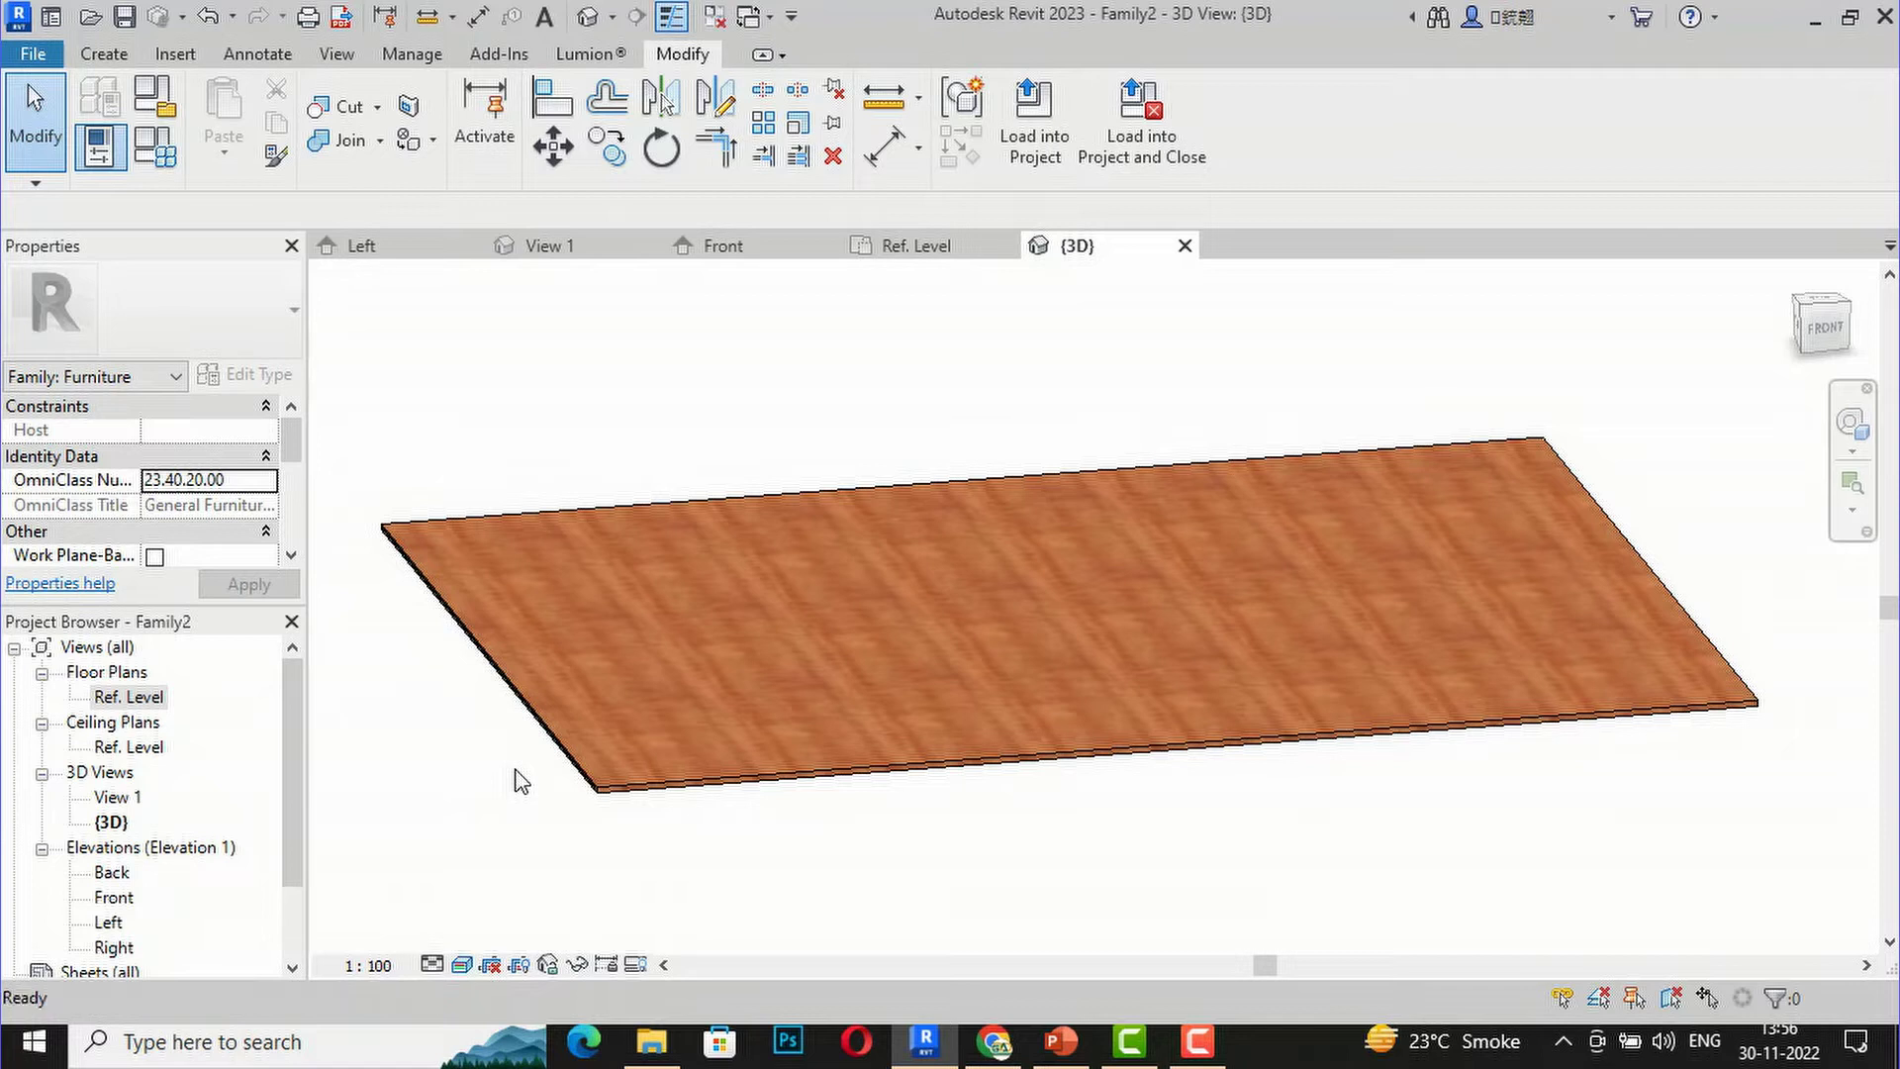
{"action": "scroll", "coordinate": [520, 777], "scroll_direction": "down", "scroll_amount": 2}
{"action": "double_click", "coordinate": [146, 702]}
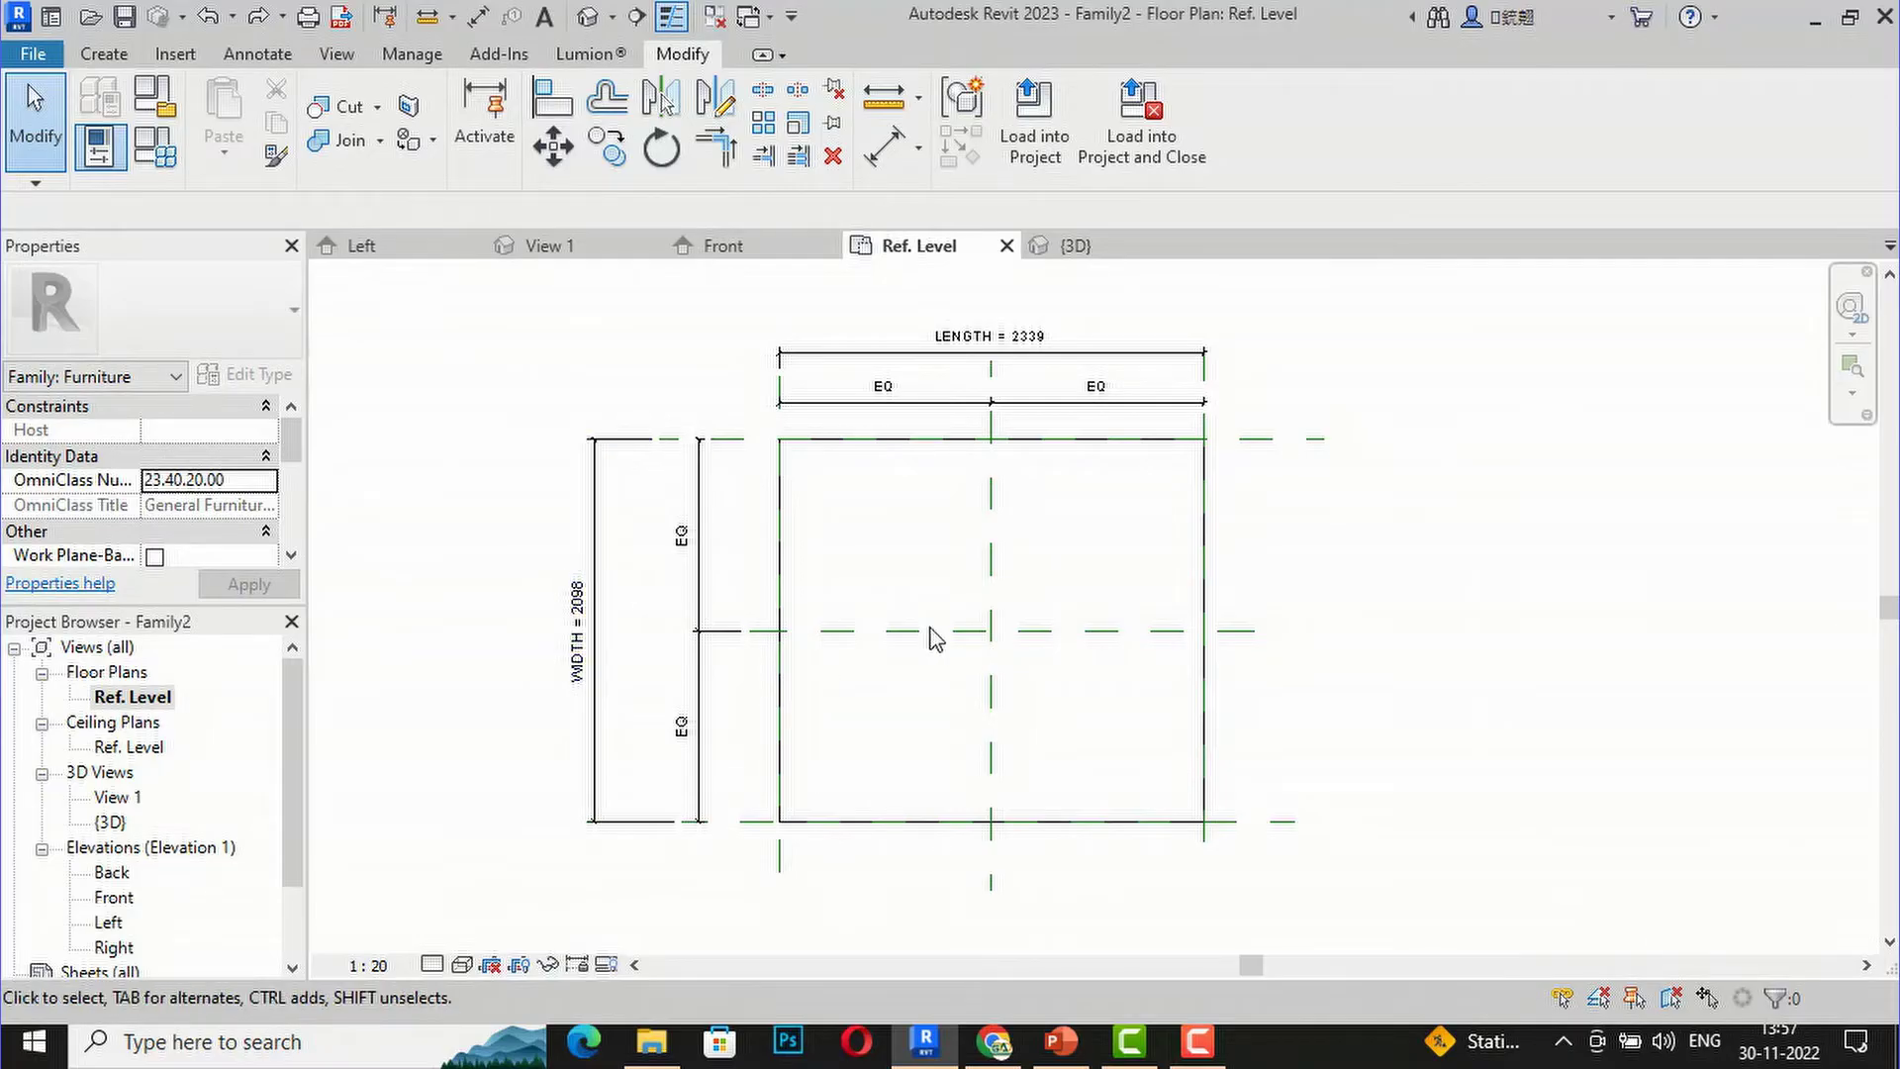
Step: Draw reference planes just inside the table top's left edge and just below its top edge
{"action": "scroll", "coordinate": [931, 524], "scroll_direction": "up", "scroll_amount": 1}
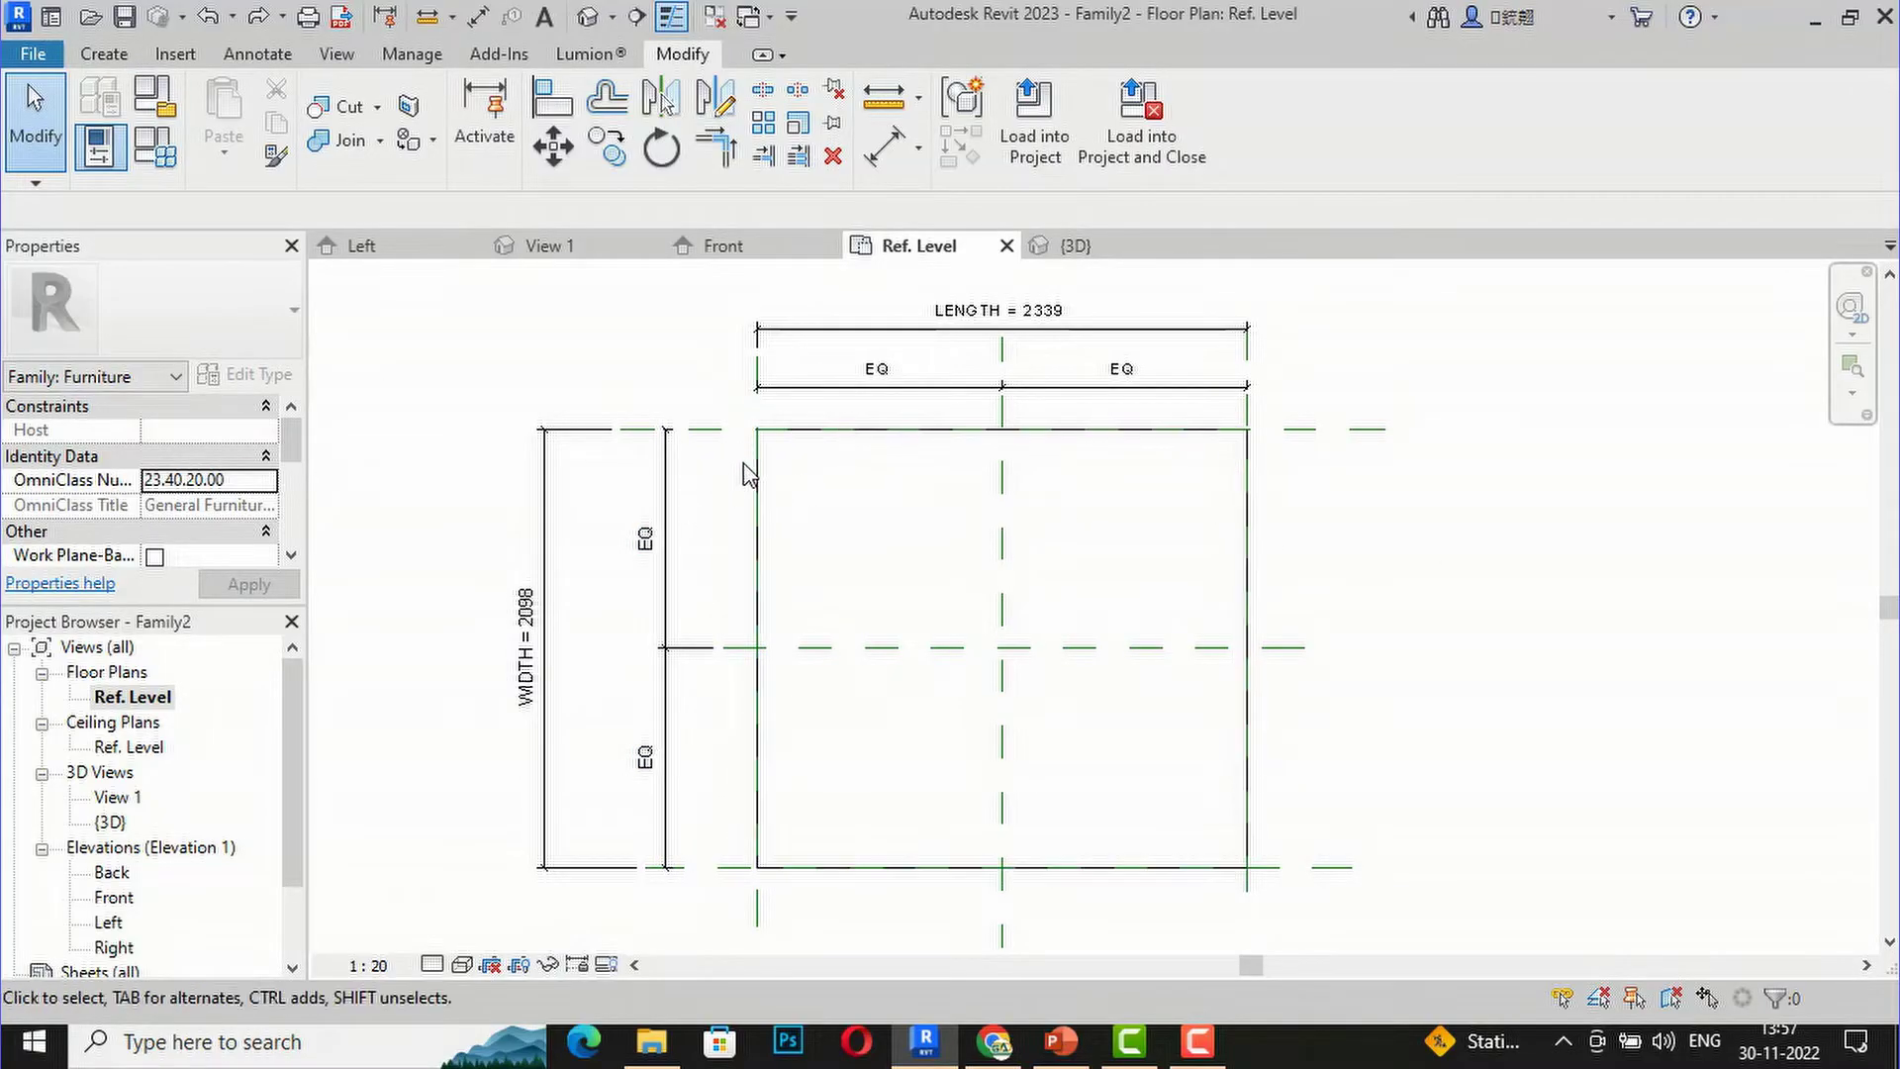
{"action": "left_click", "coordinate": [103, 54]}
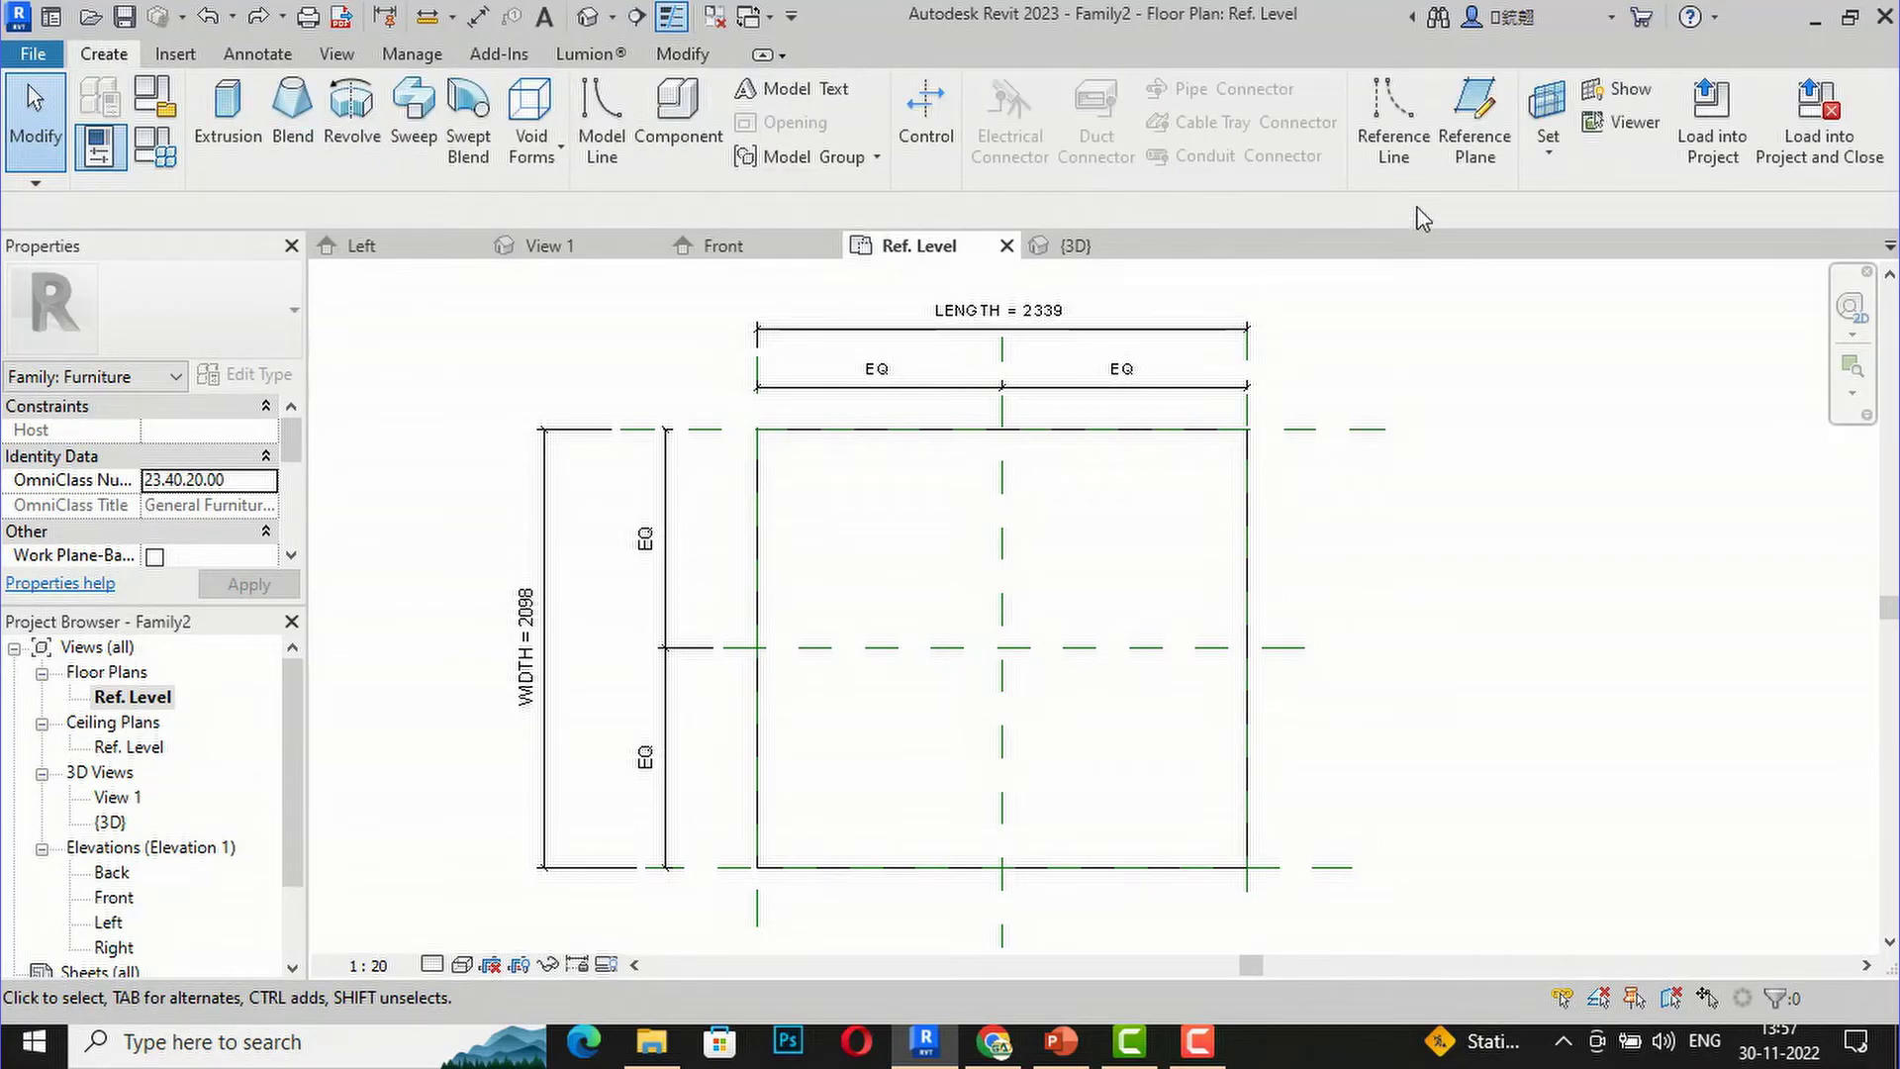
{"action": "left_click", "coordinate": [1474, 149]}
{"action": "scroll", "coordinate": [785, 405], "scroll_direction": "up", "scroll_amount": 2}
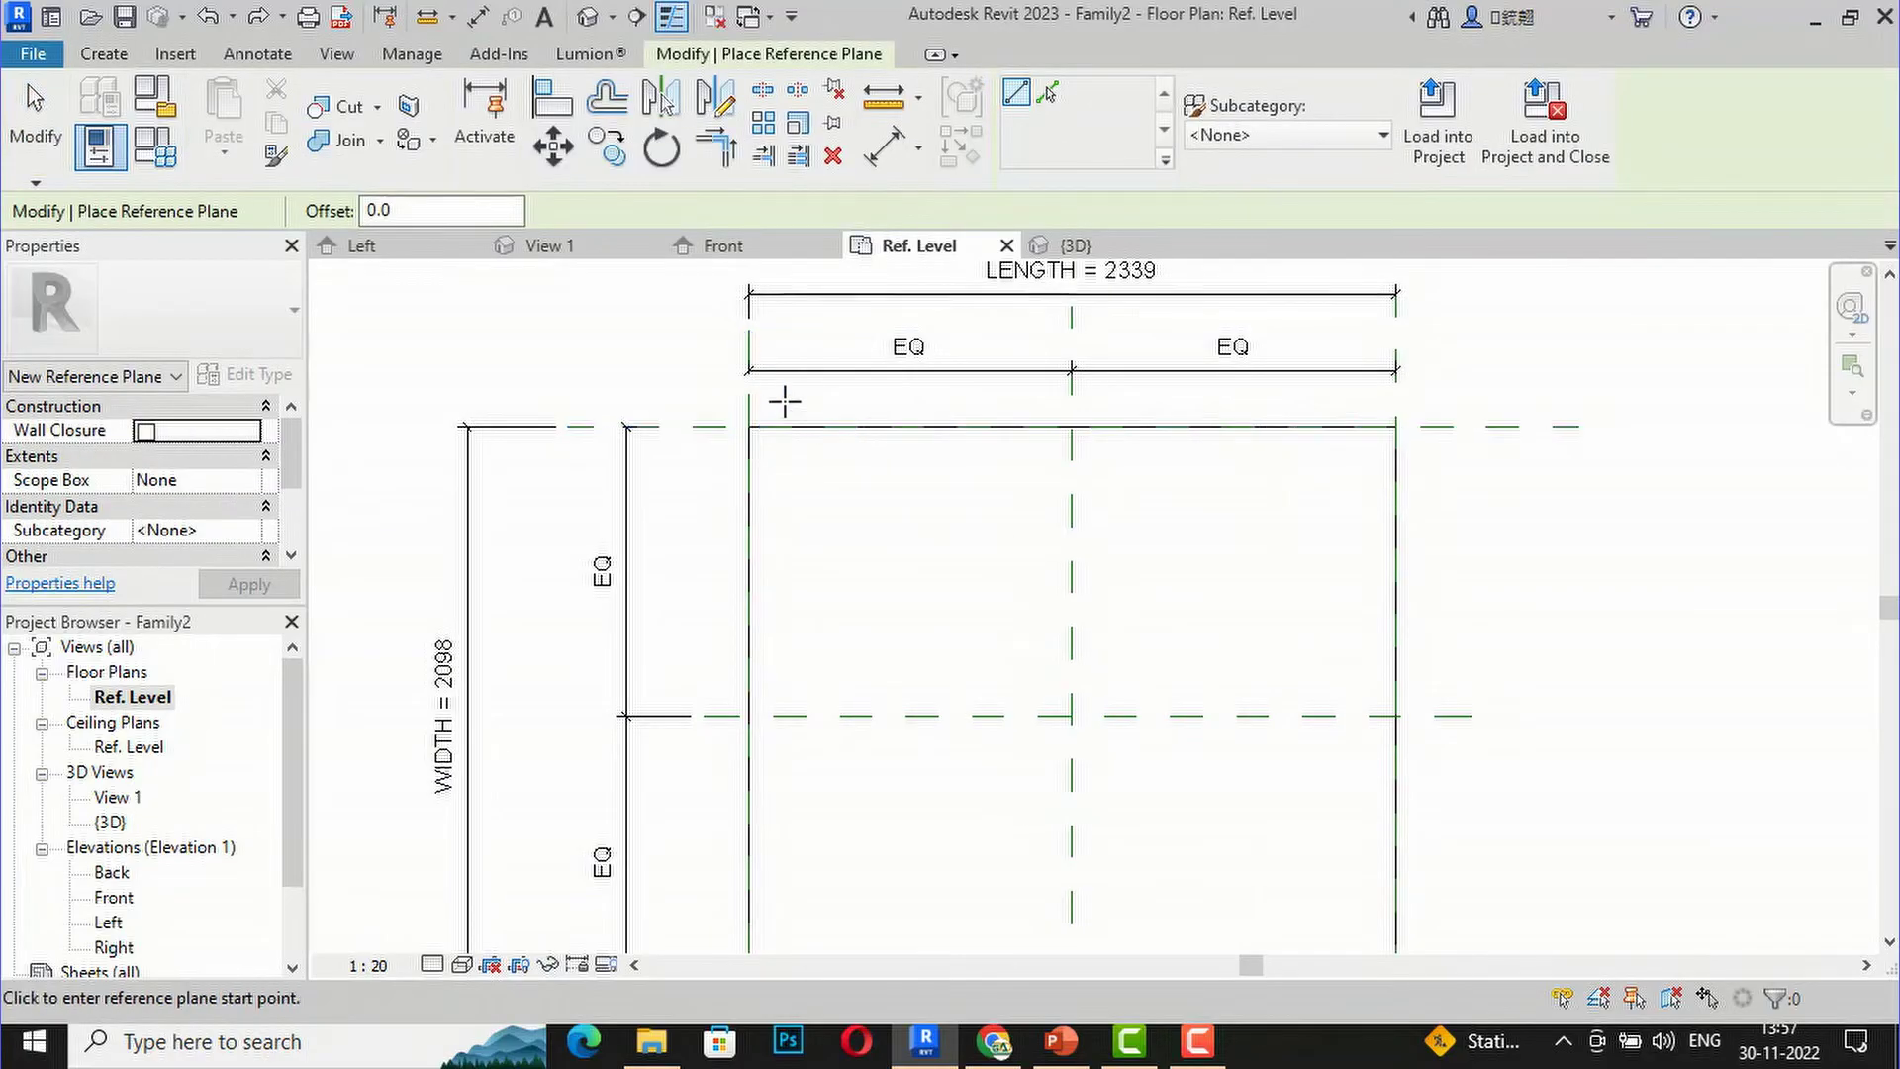
{"action": "left_click", "coordinate": [787, 394]}
{"action": "scroll", "coordinate": [785, 488], "scroll_direction": "down", "scroll_amount": 3}
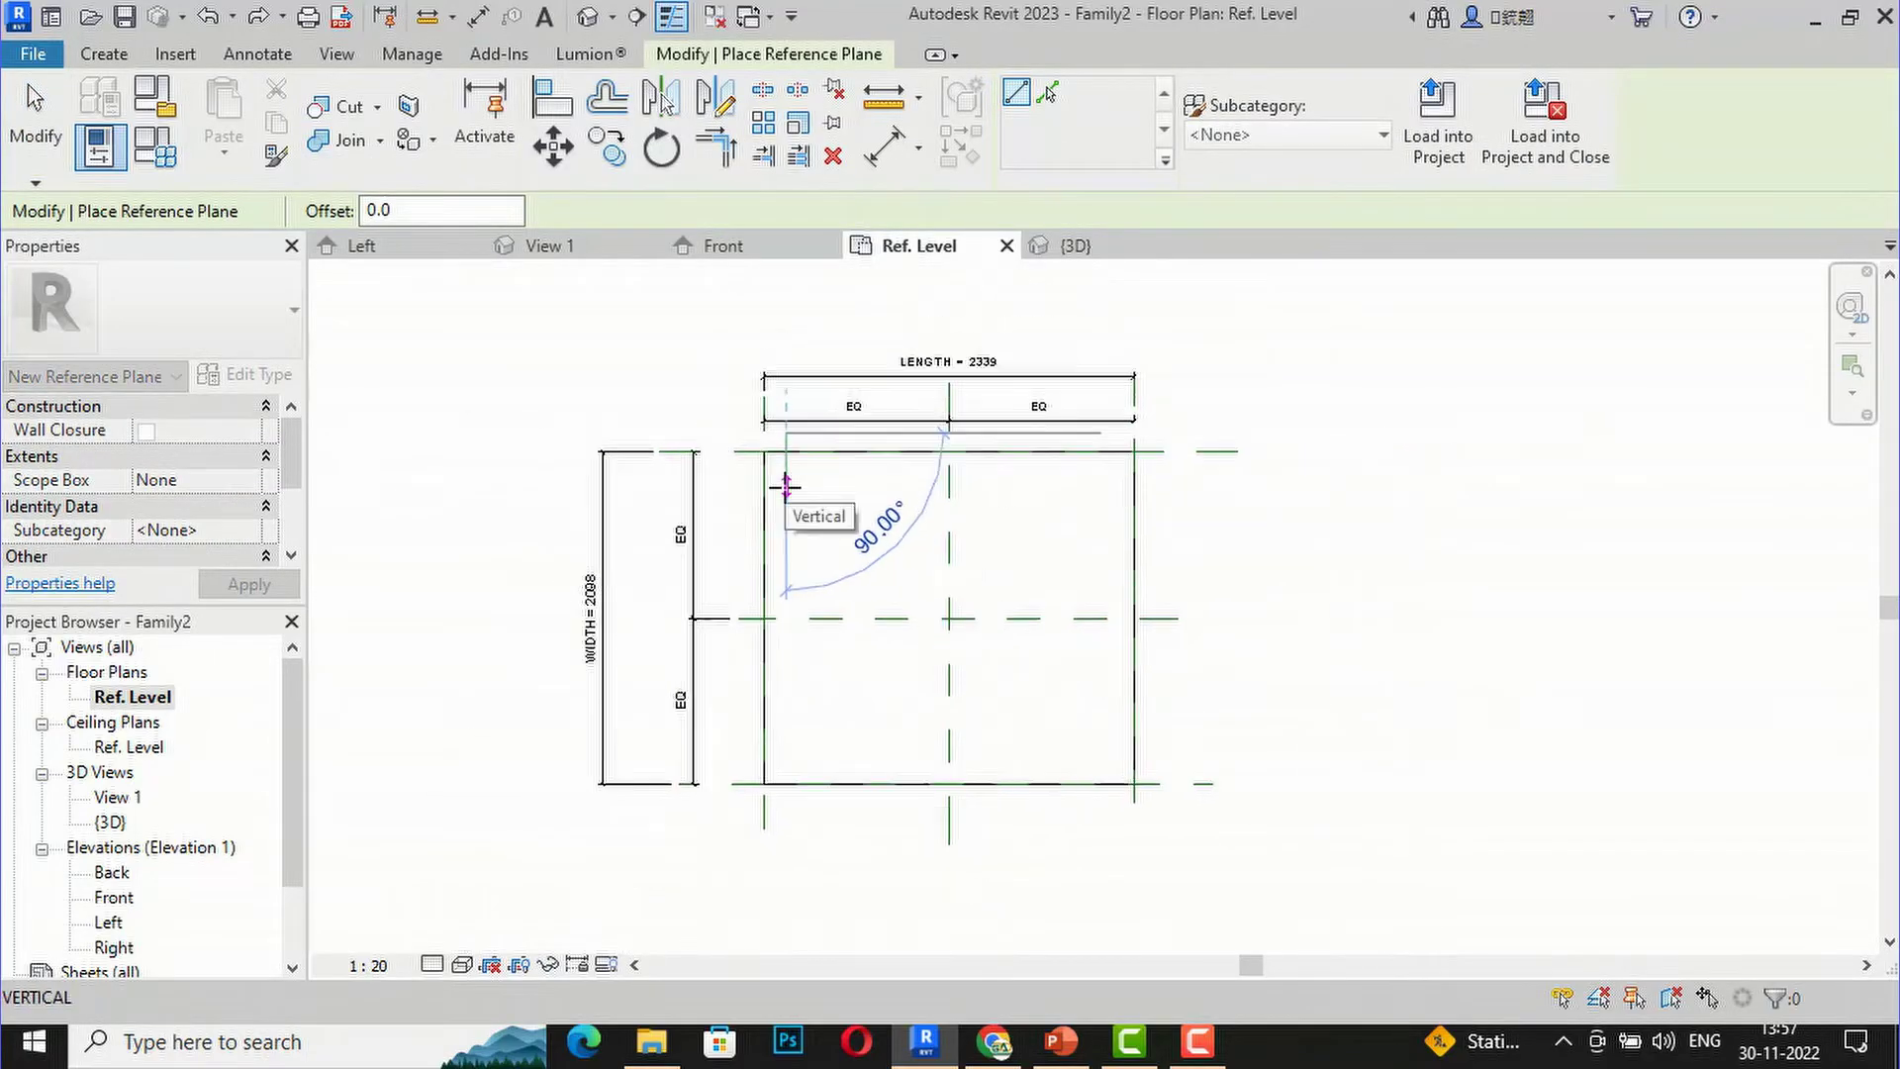
{"action": "scroll", "coordinate": [790, 827], "scroll_direction": "up", "scroll_amount": 2}
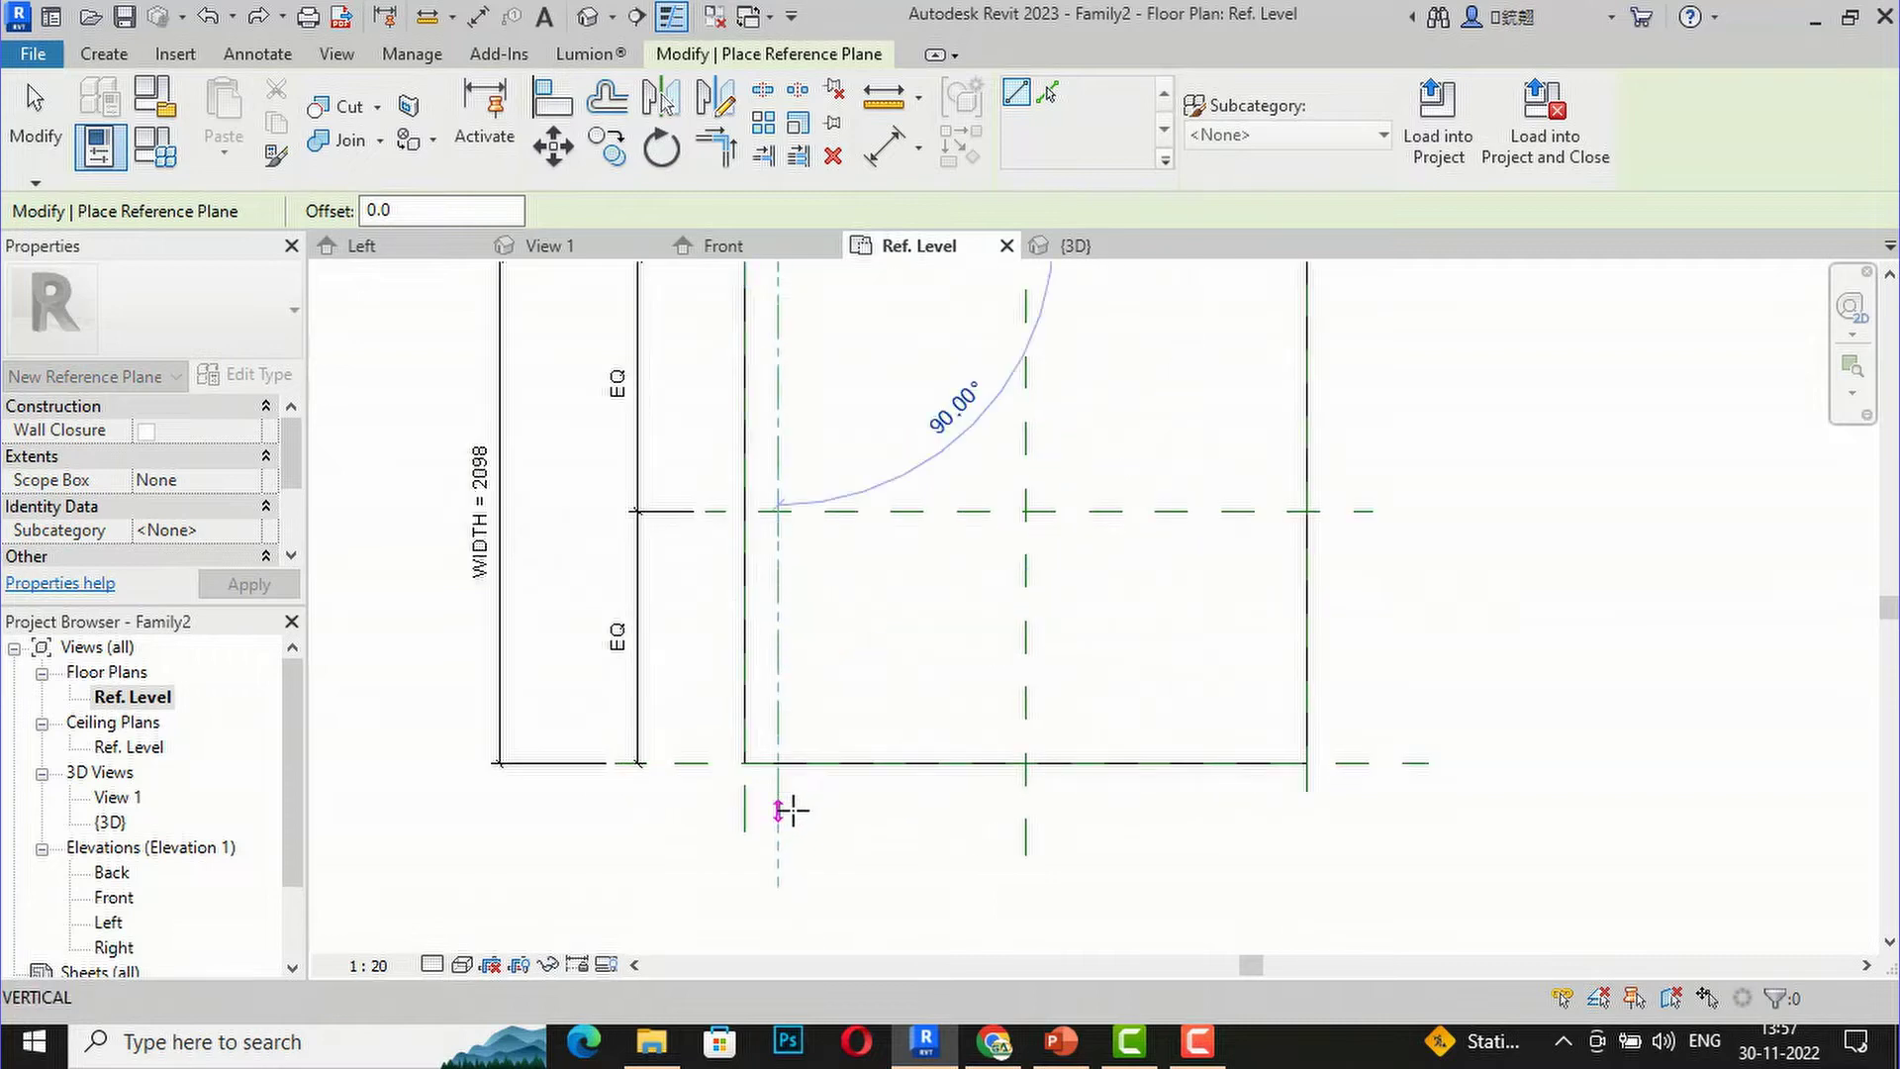
{"action": "left_click", "coordinate": [792, 828]}
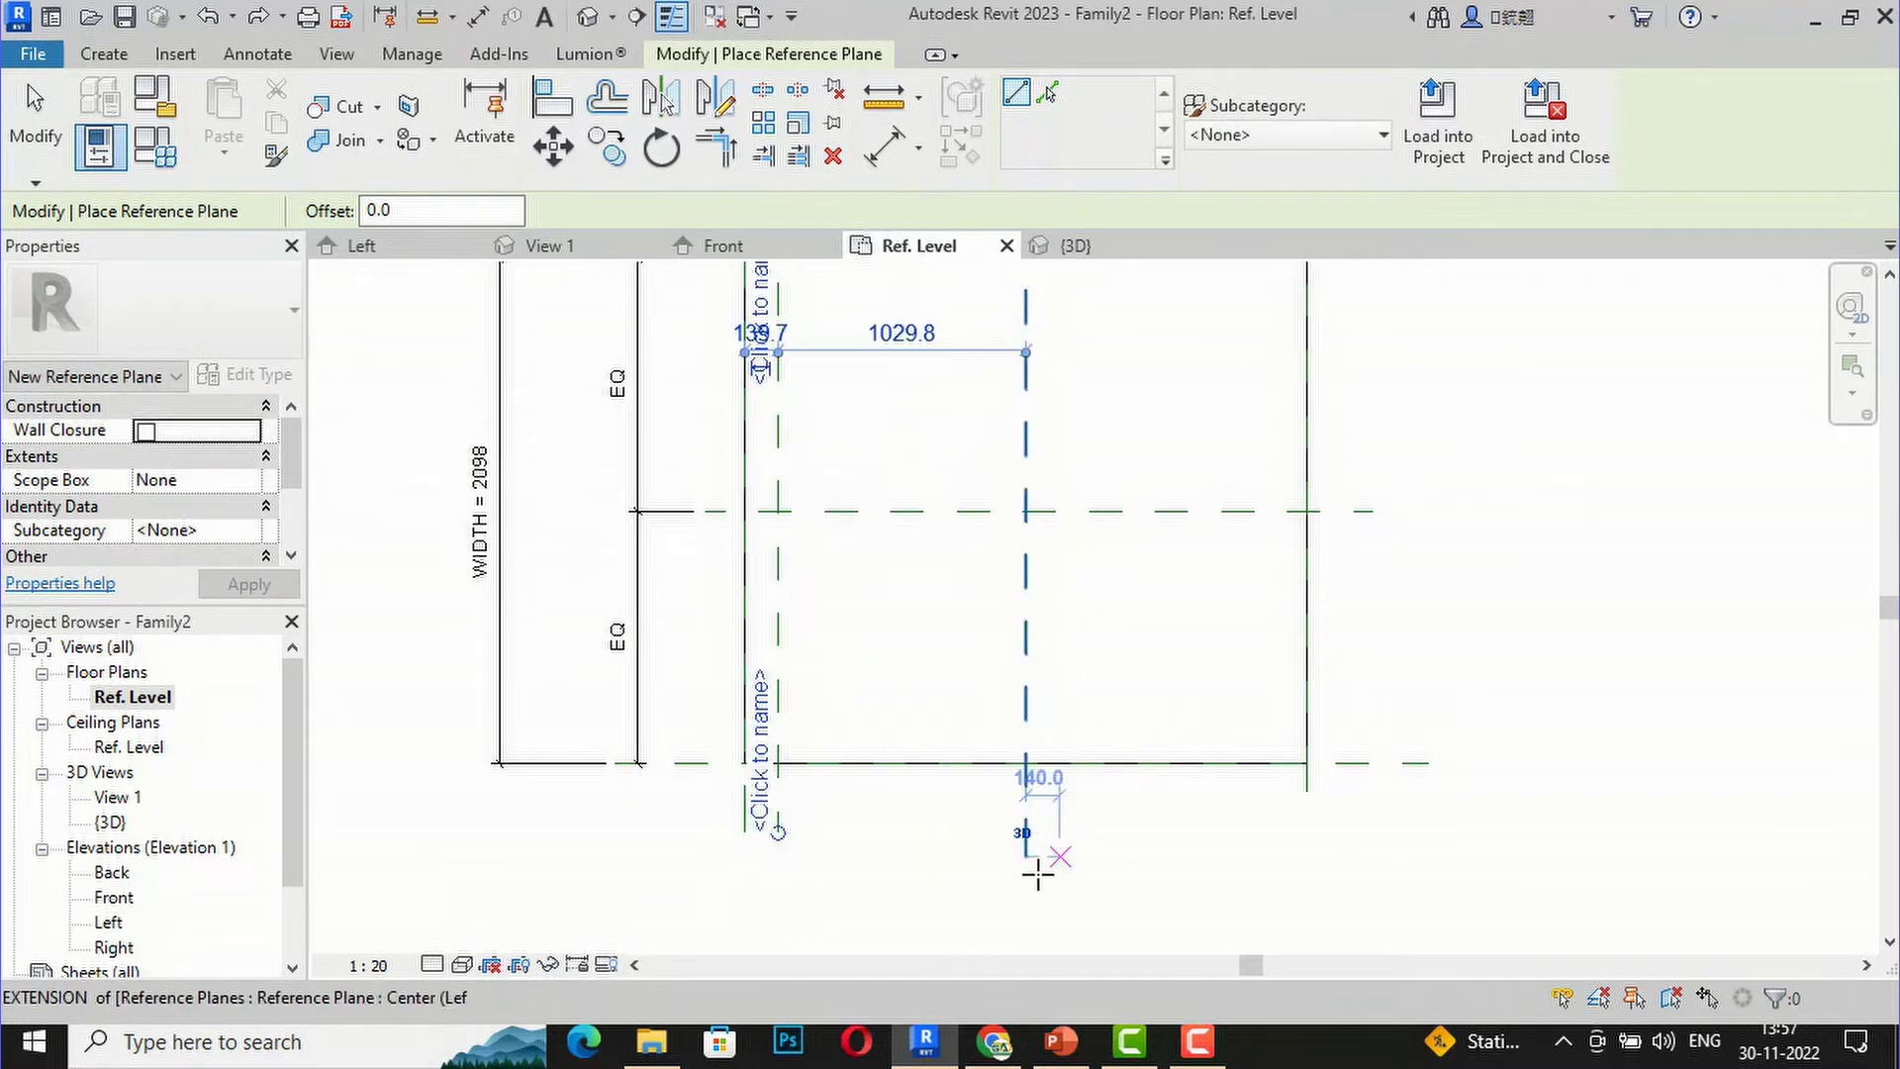
{"action": "scroll", "coordinate": [891, 555], "scroll_direction": "down", "scroll_amount": 2}
{"action": "scroll", "coordinate": [909, 526], "scroll_direction": "up", "scroll_amount": 2}
{"action": "scroll", "coordinate": [908, 527], "scroll_direction": "up", "scroll_amount": 2}
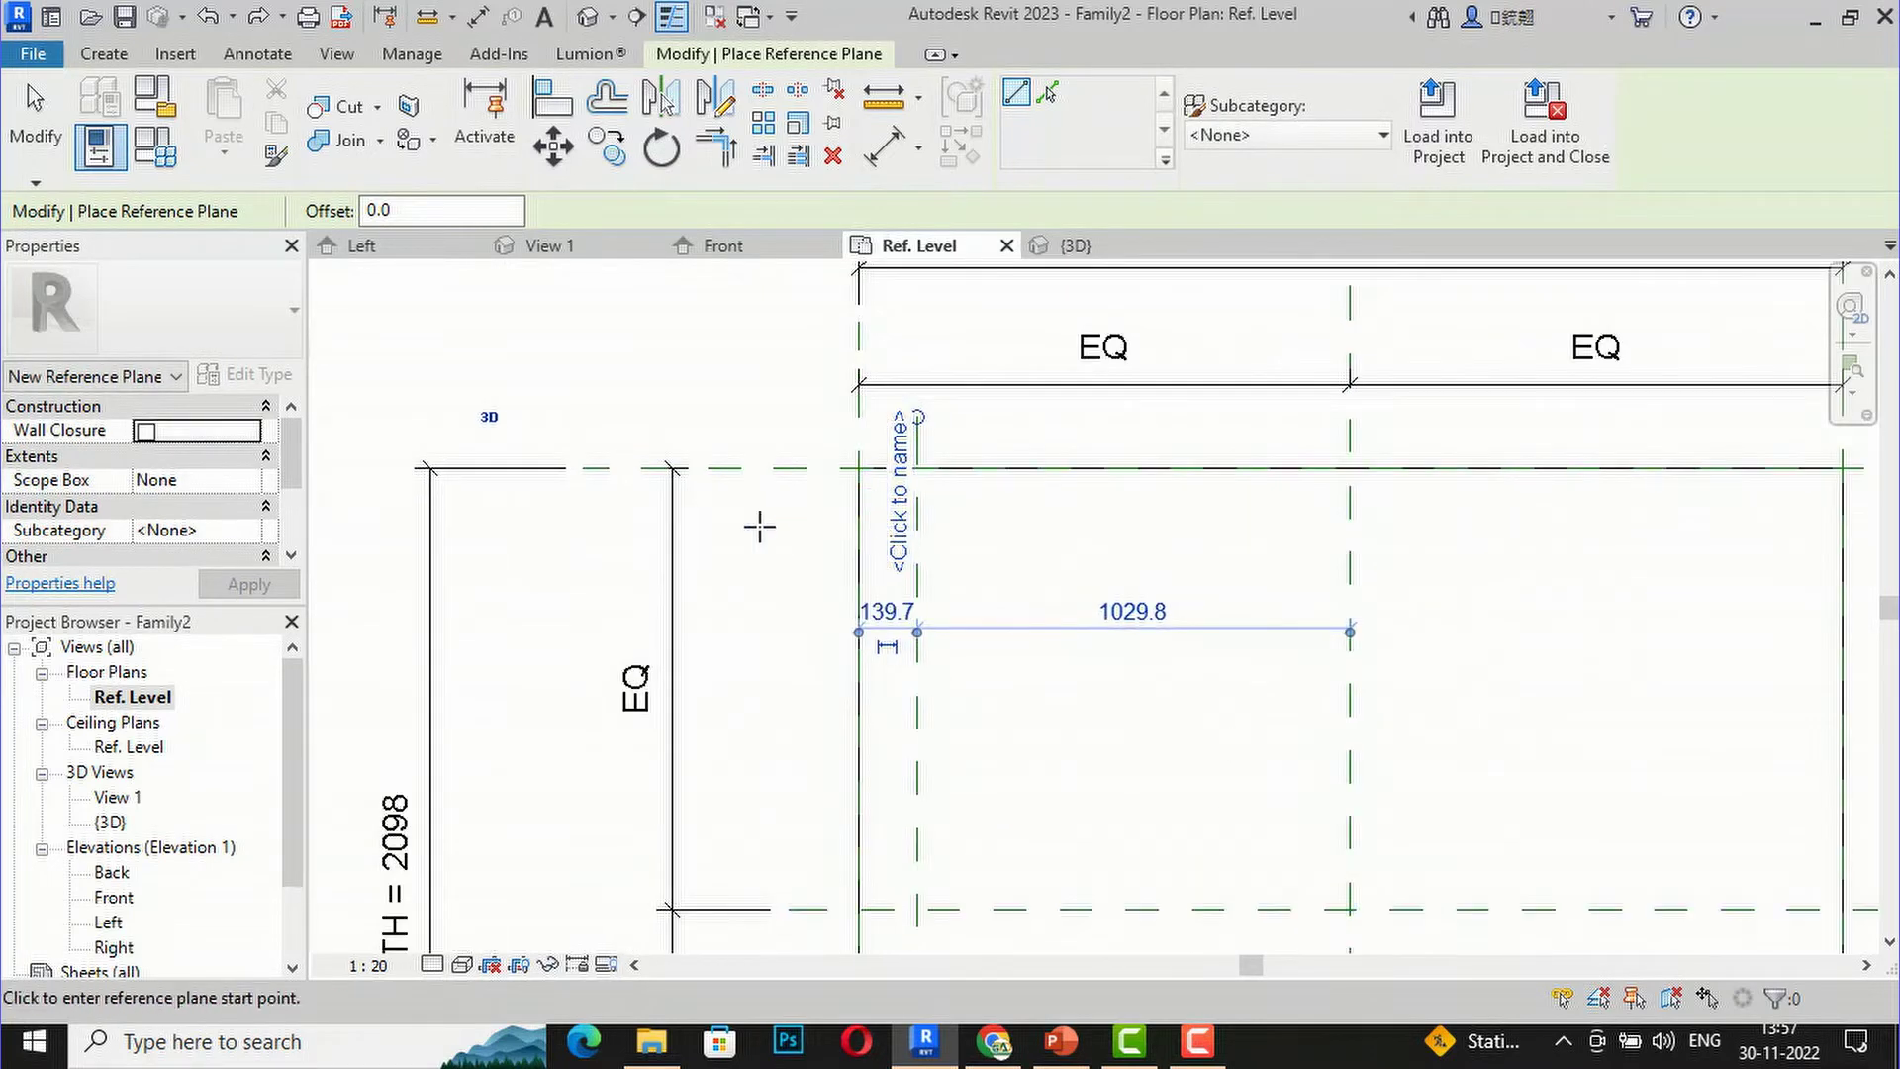
{"action": "left_click", "coordinate": [495, 514]}
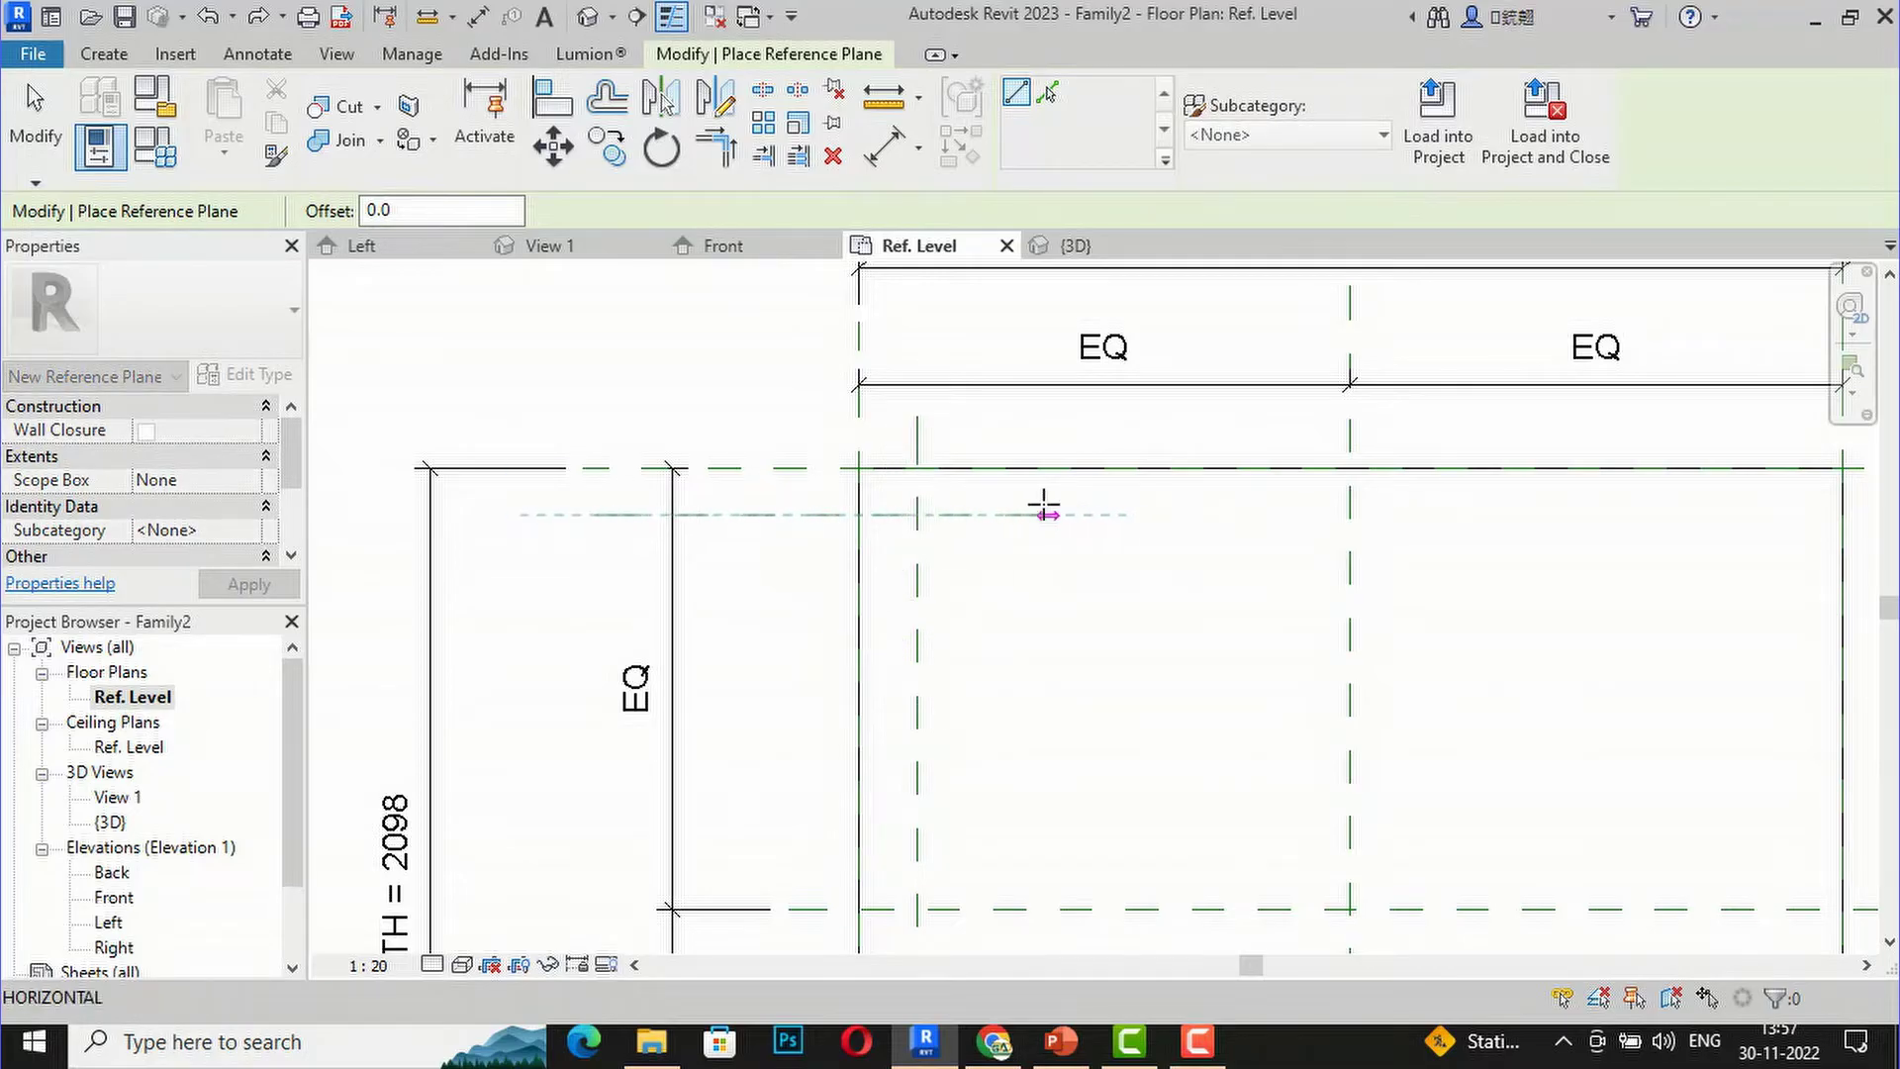
{"action": "scroll", "coordinate": [1043, 504], "scroll_direction": "down", "scroll_amount": 2}
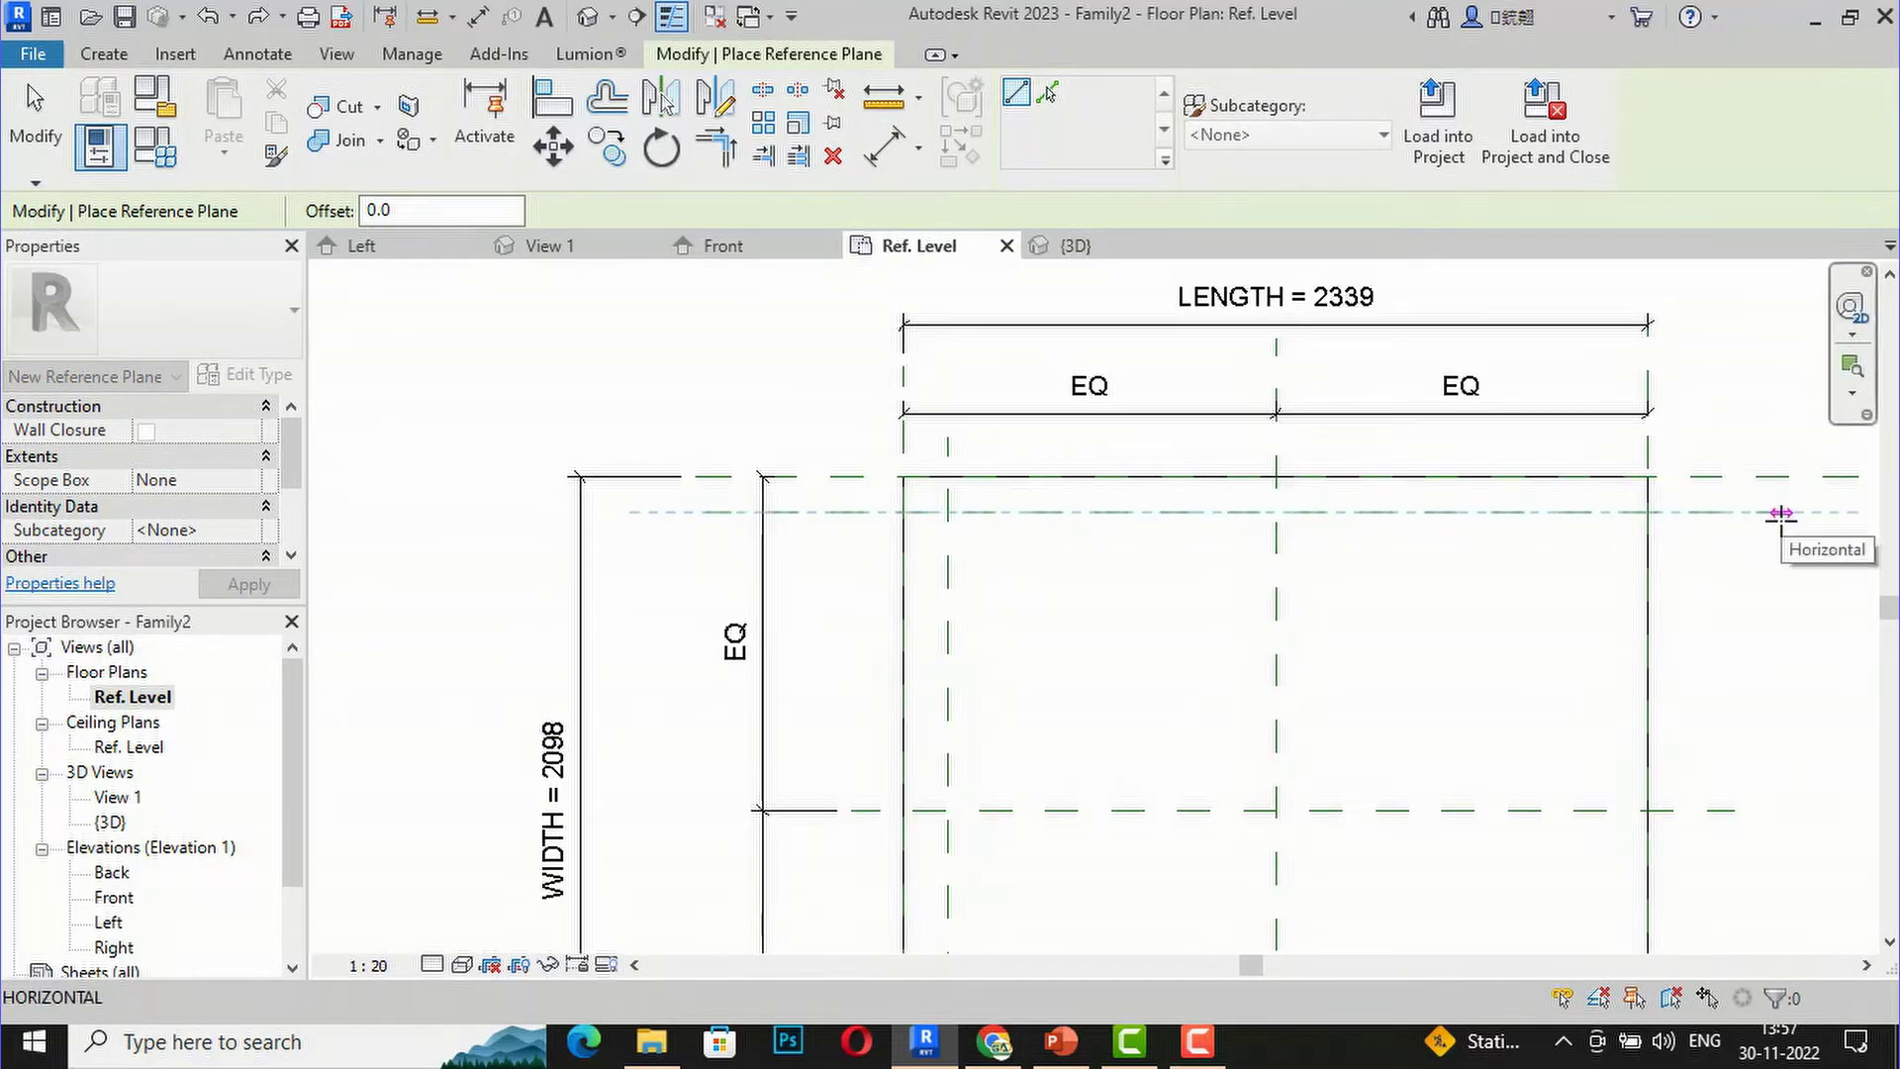
{"action": "left_click", "coordinate": [1781, 515]}
Step: Add reference planes just inside the right edge and just above the bottom edge
{"action": "scroll", "coordinate": [745, 309], "scroll_direction": "down", "scroll_amount": 3}
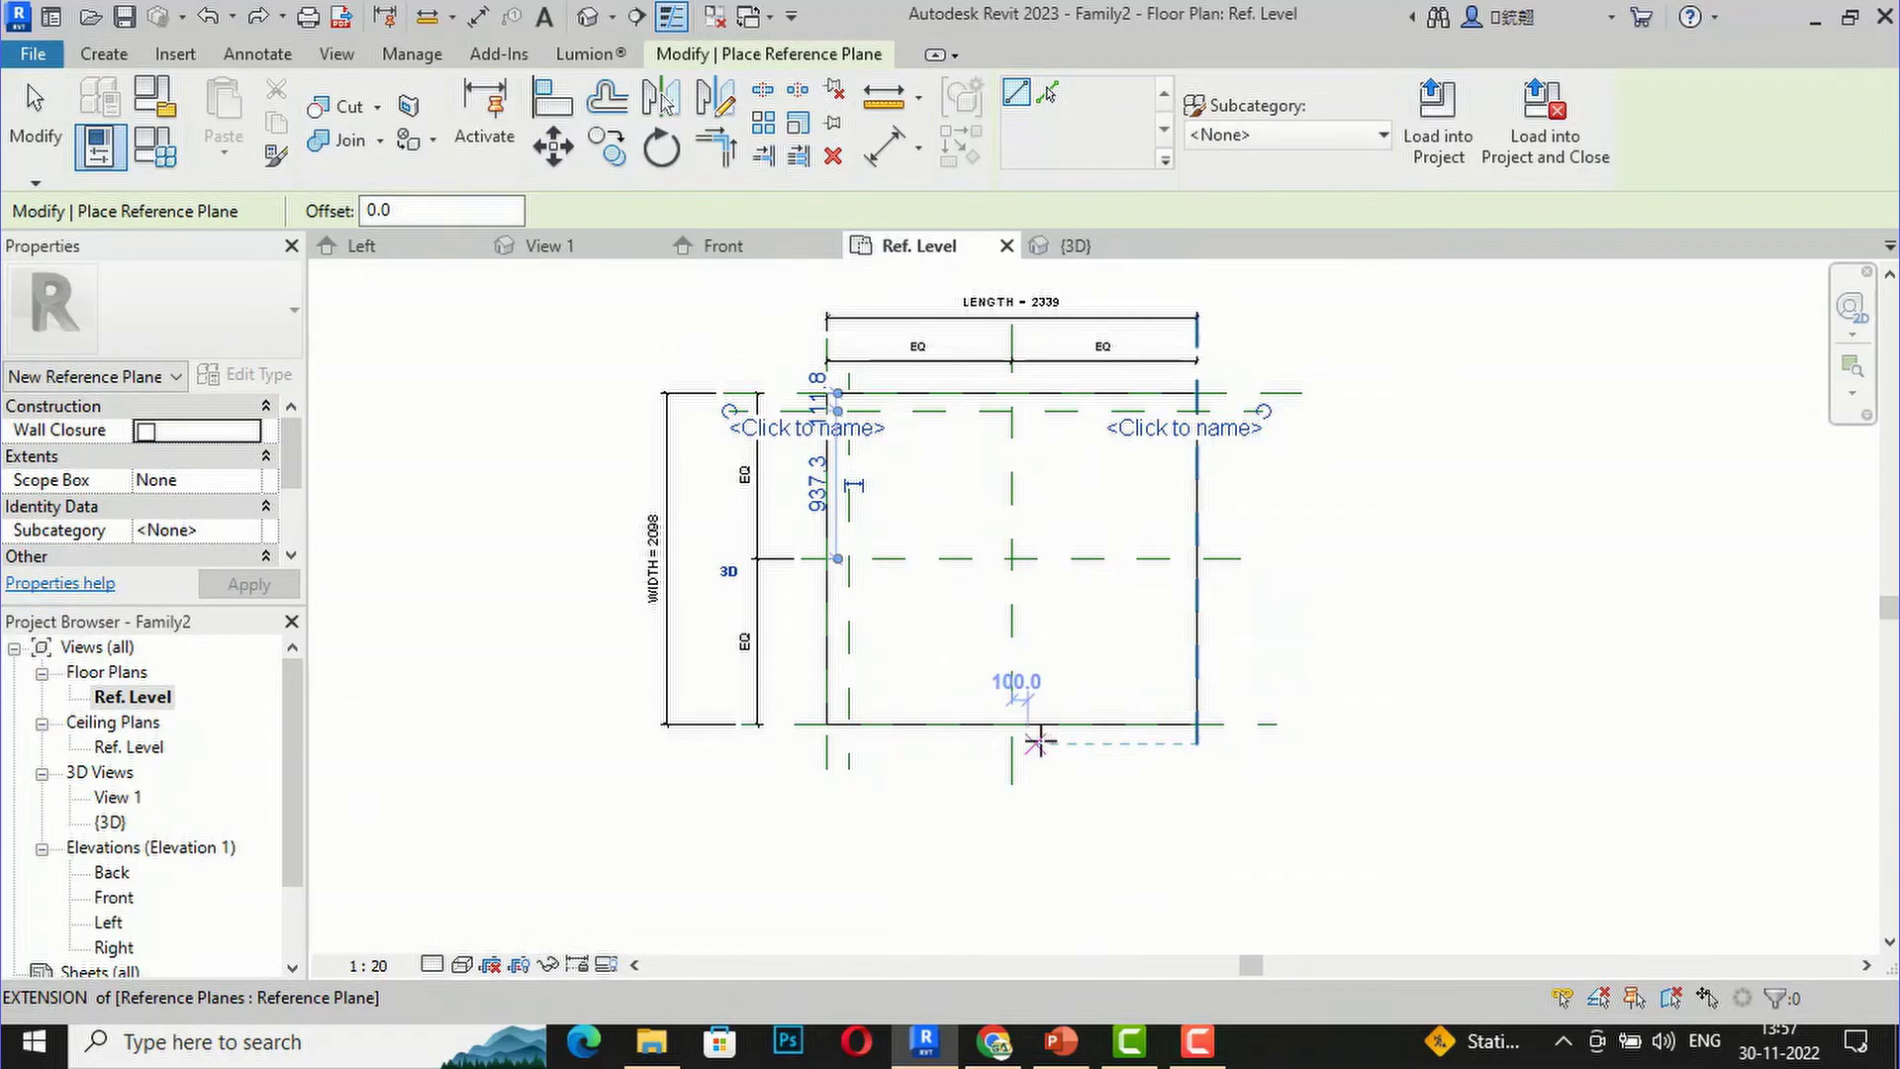
{"action": "scroll", "coordinate": [1039, 730], "scroll_direction": "up", "scroll_amount": 2}
{"action": "scroll", "coordinate": [1010, 743], "scroll_direction": "down", "scroll_amount": 2}
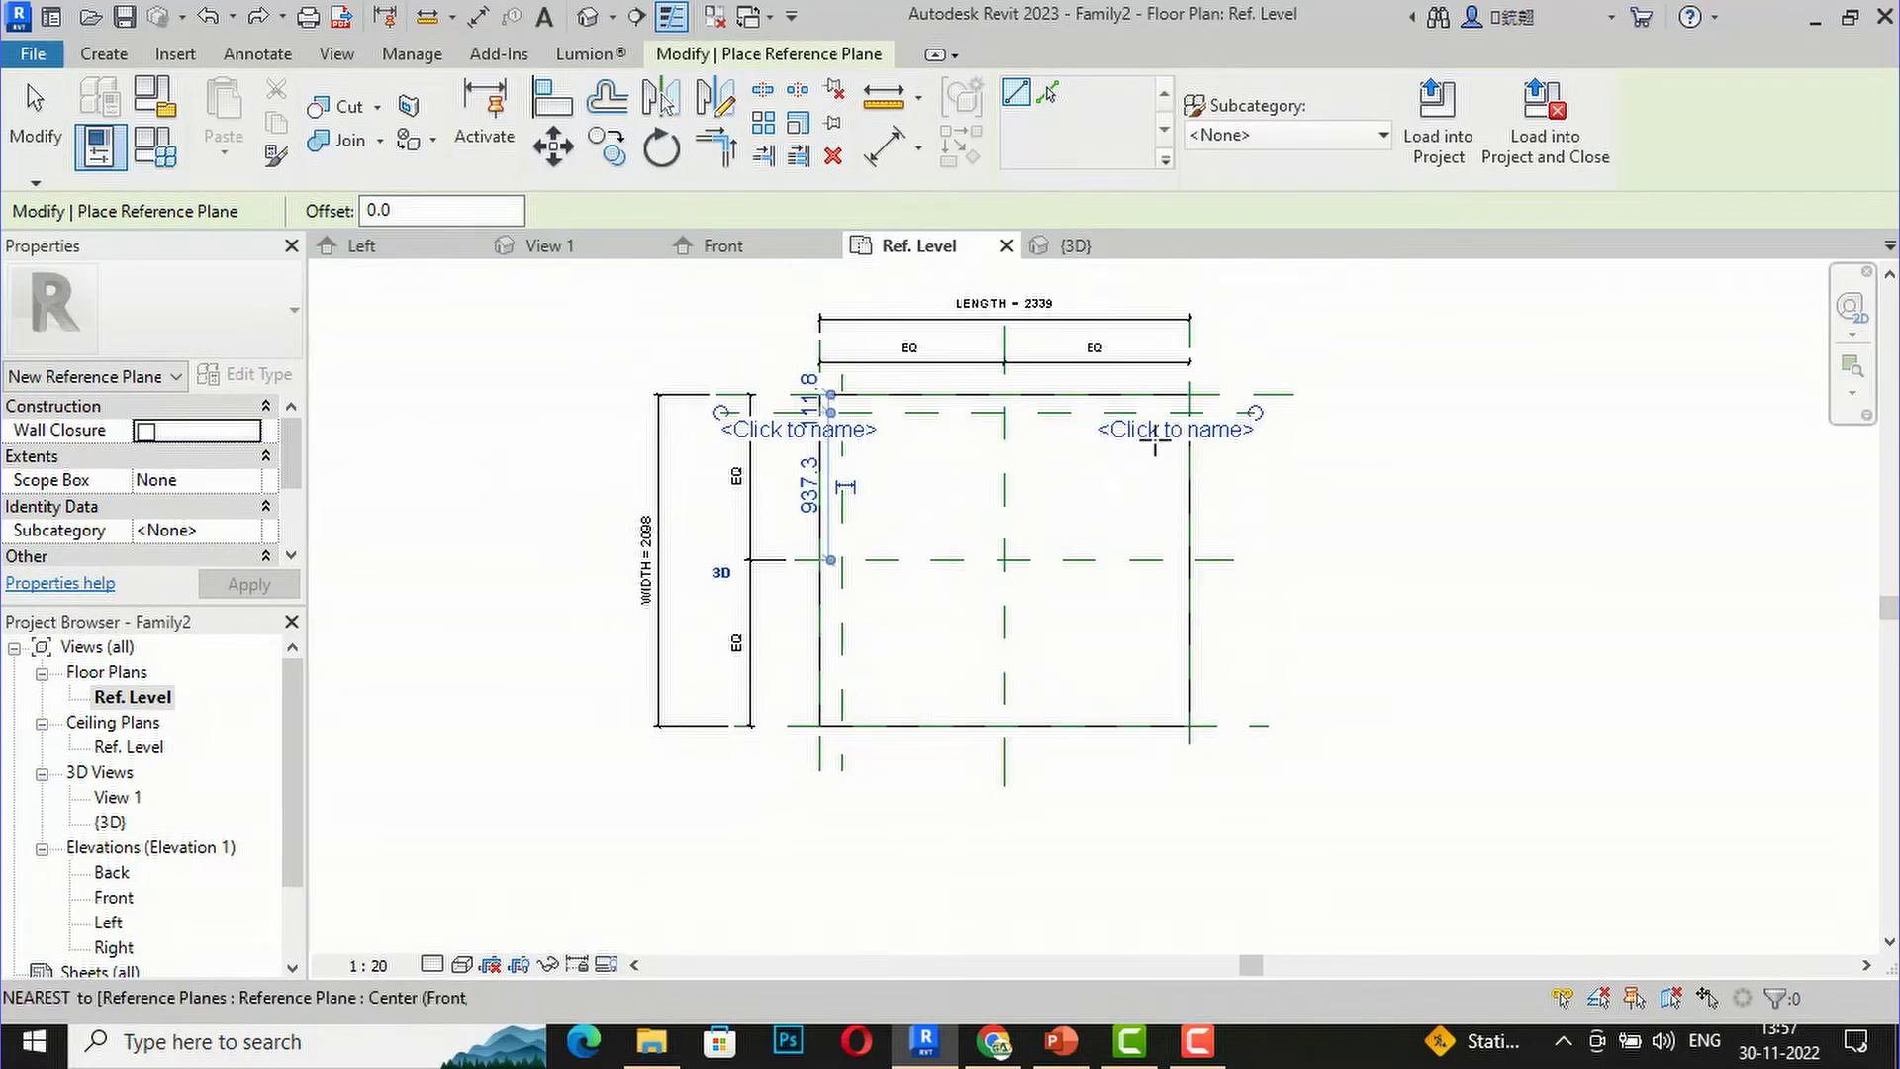
{"action": "scroll", "coordinate": [1175, 367], "scroll_direction": "up", "scroll_amount": 2}
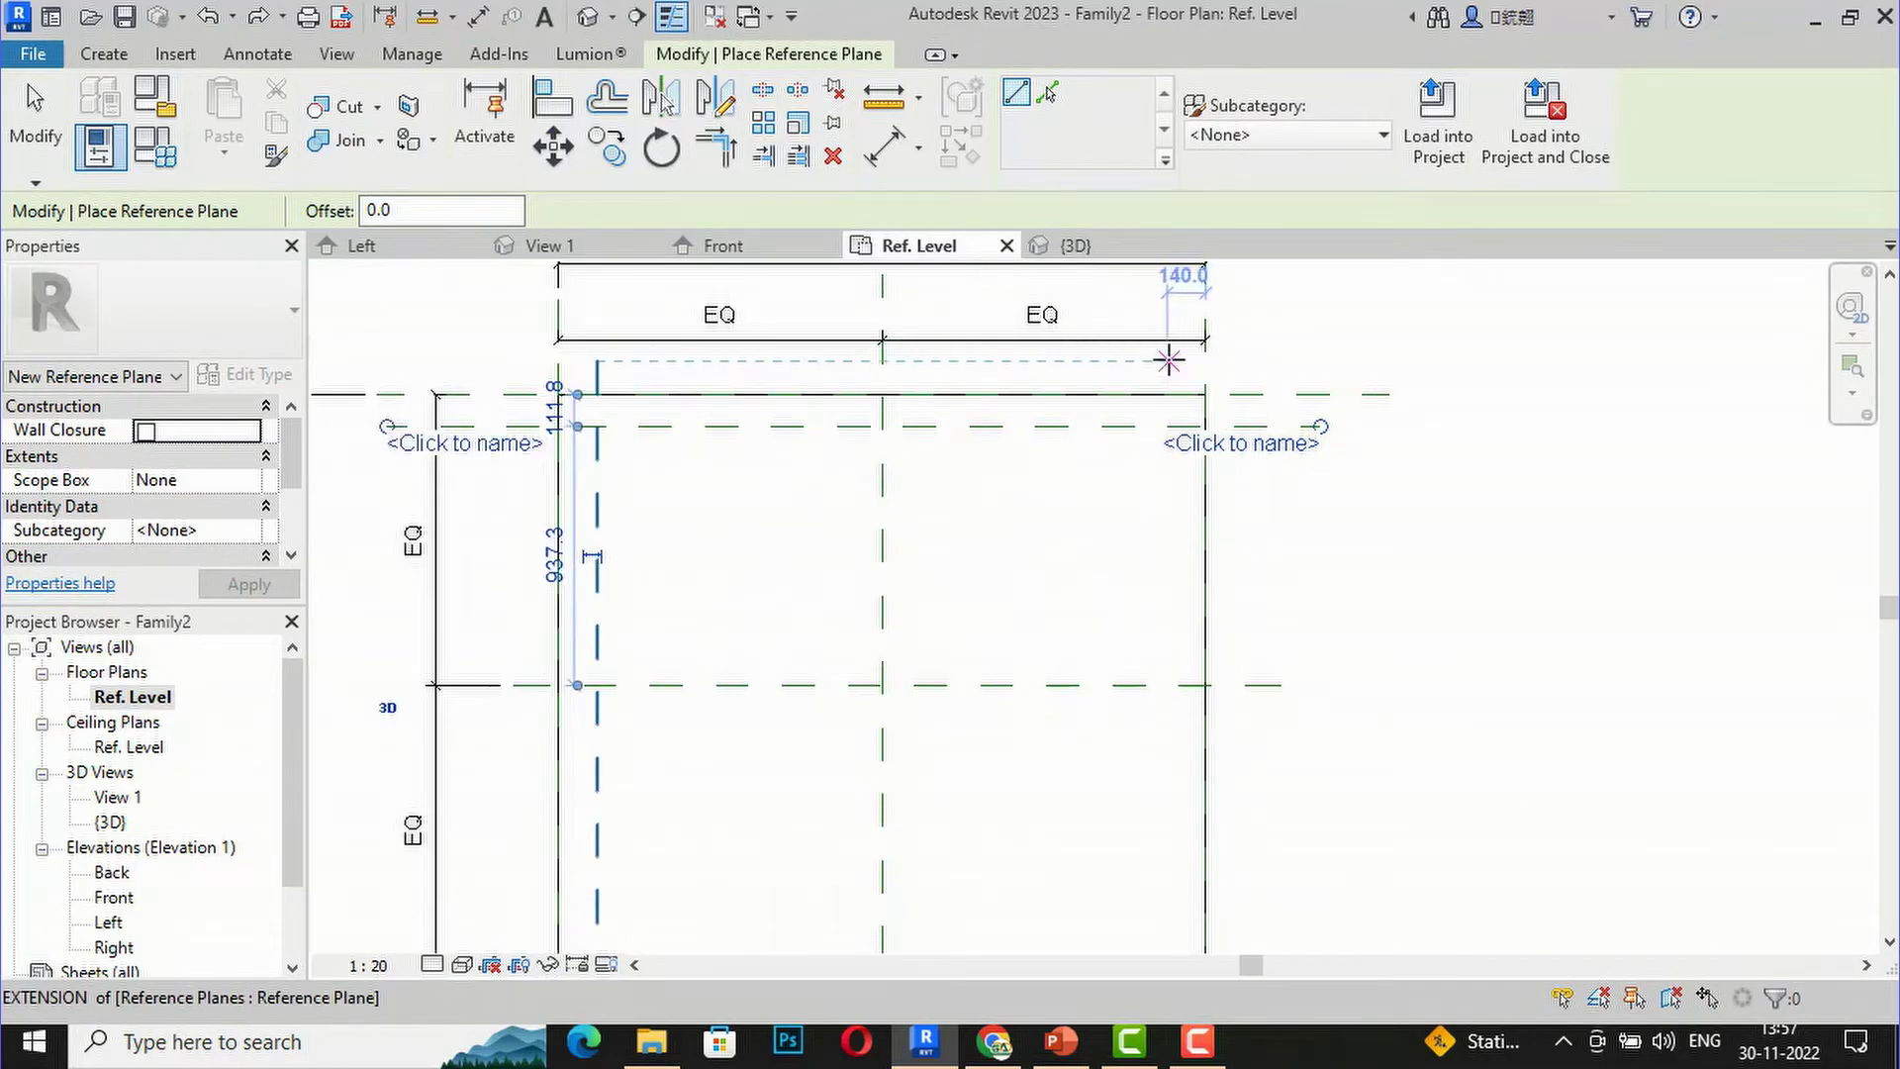
{"action": "left_click", "coordinate": [1169, 360]}
{"action": "scroll", "coordinate": [1170, 365], "scroll_direction": "down", "scroll_amount": 2}
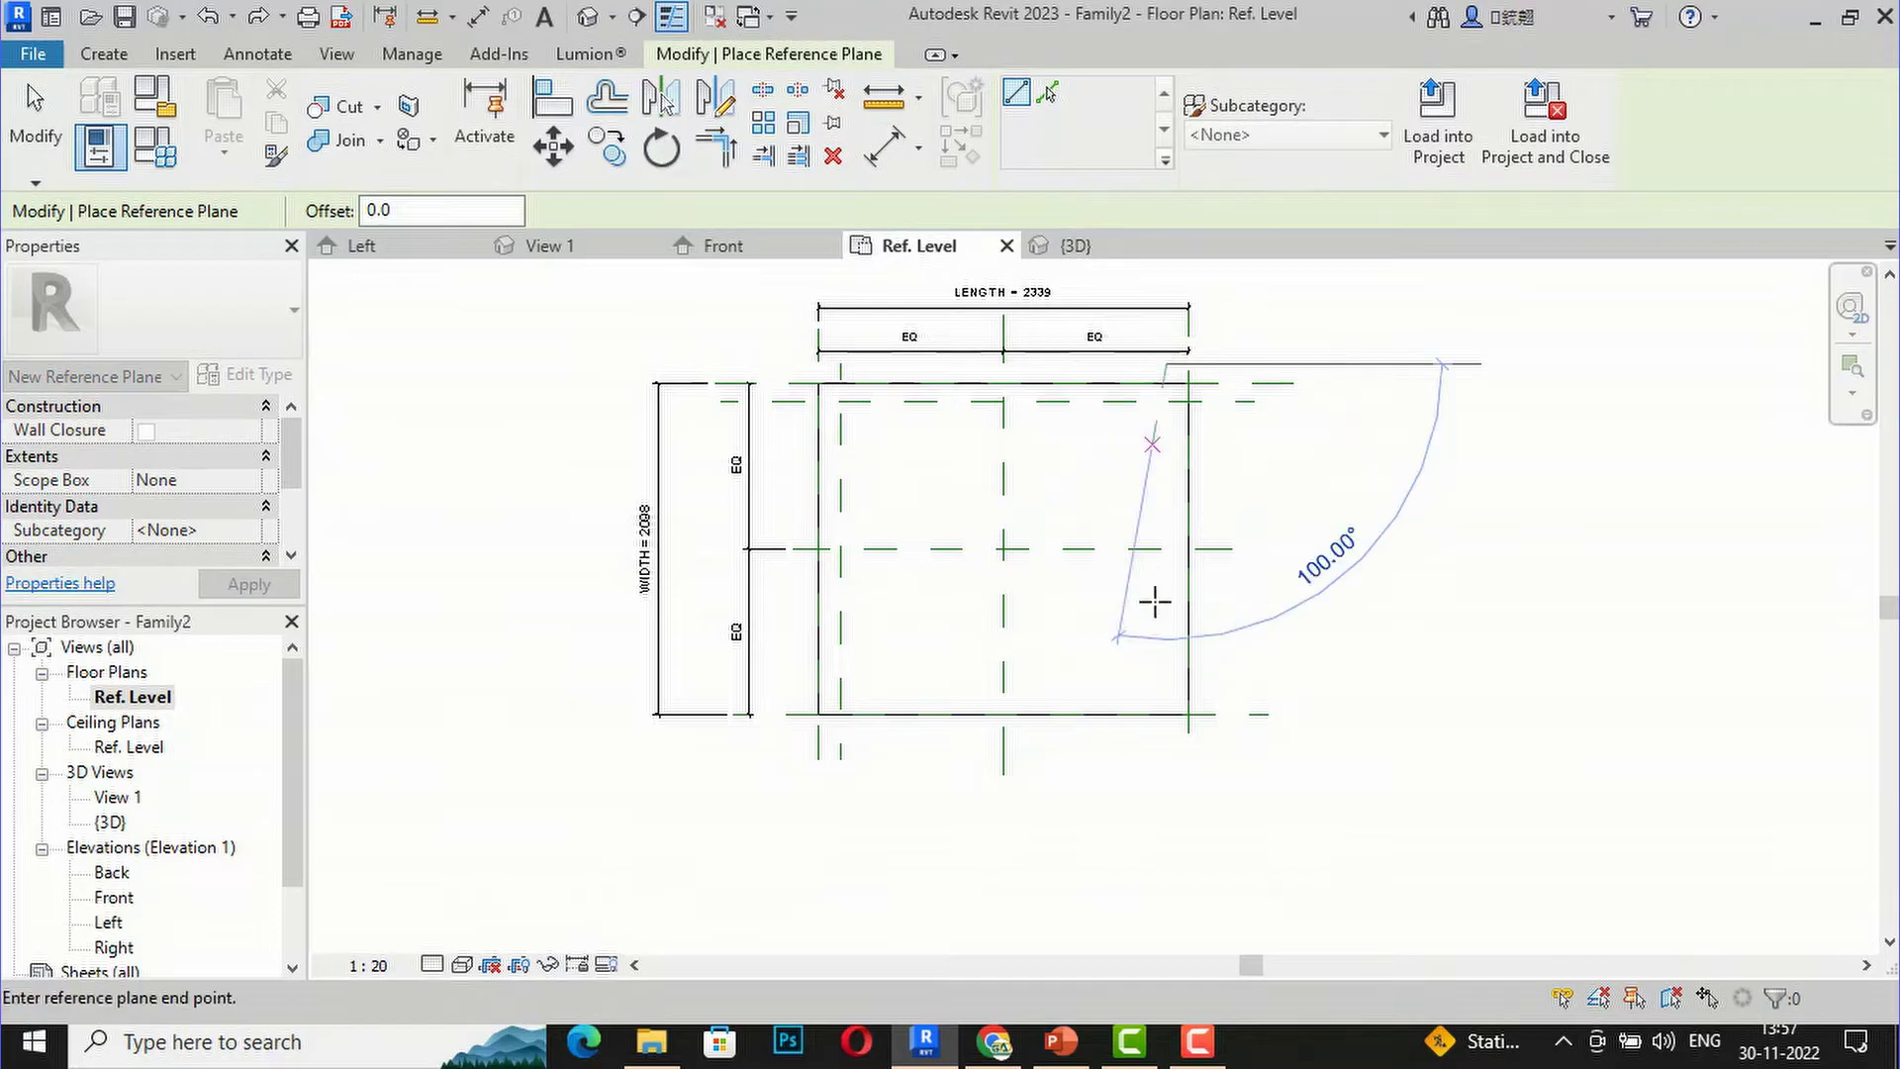
{"action": "left_click", "coordinate": [1166, 772]}
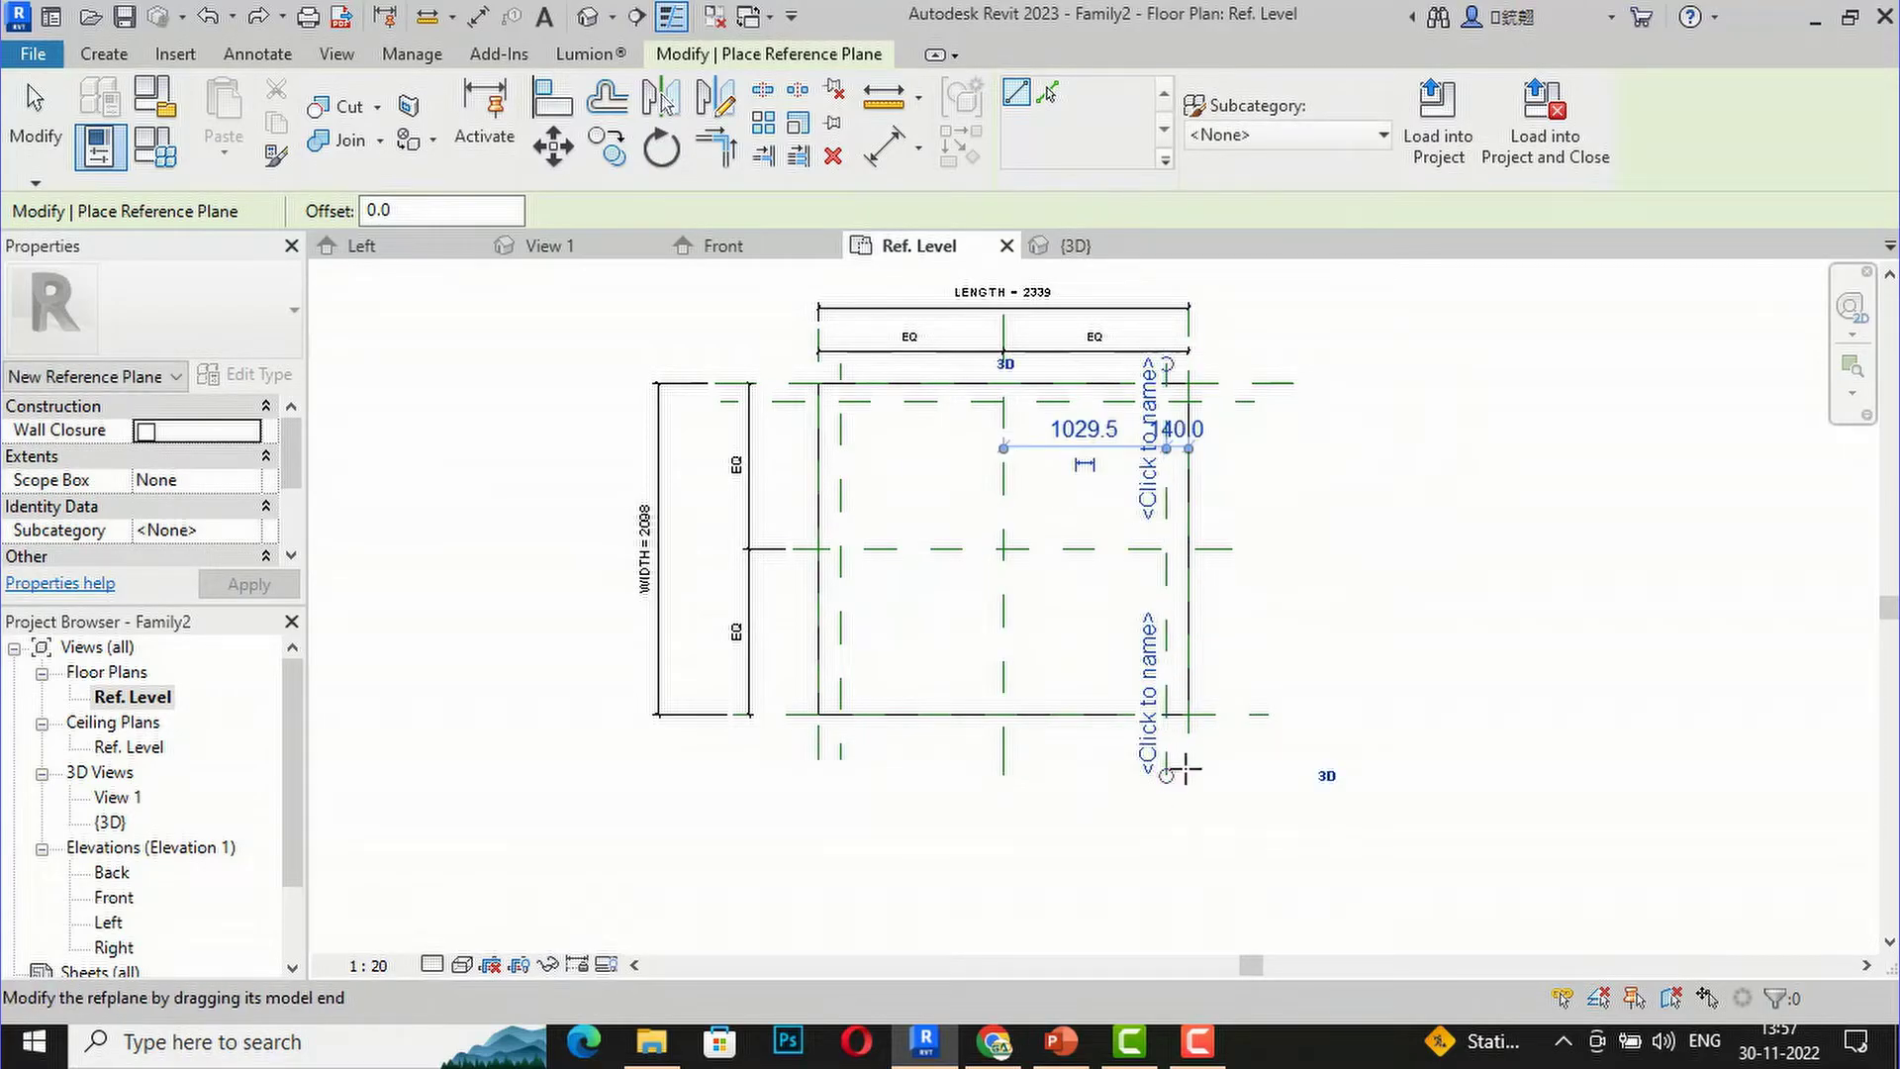
{"action": "scroll", "coordinate": [966, 690], "scroll_direction": "up", "scroll_amount": 2}
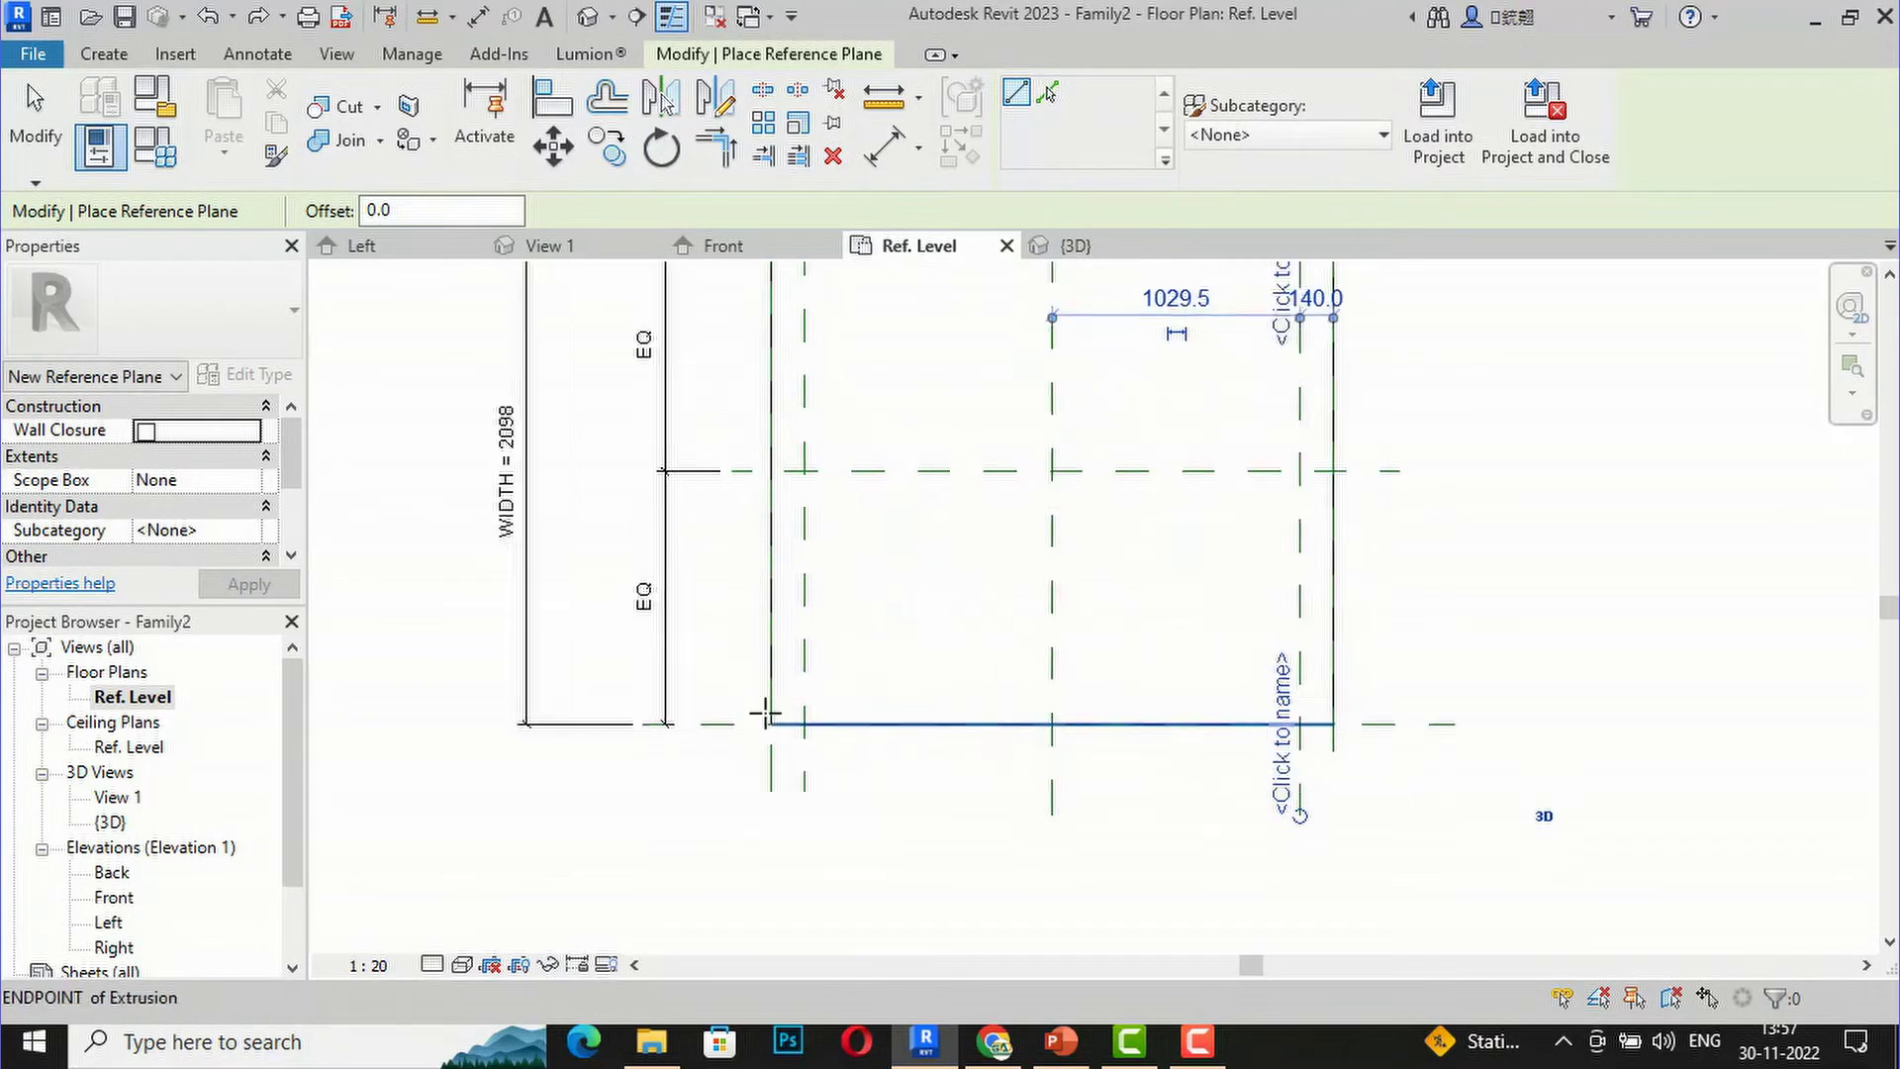
{"action": "scroll", "coordinate": [771, 711], "scroll_direction": "up", "scroll_amount": 2}
{"action": "left_click", "coordinate": [602, 688]}
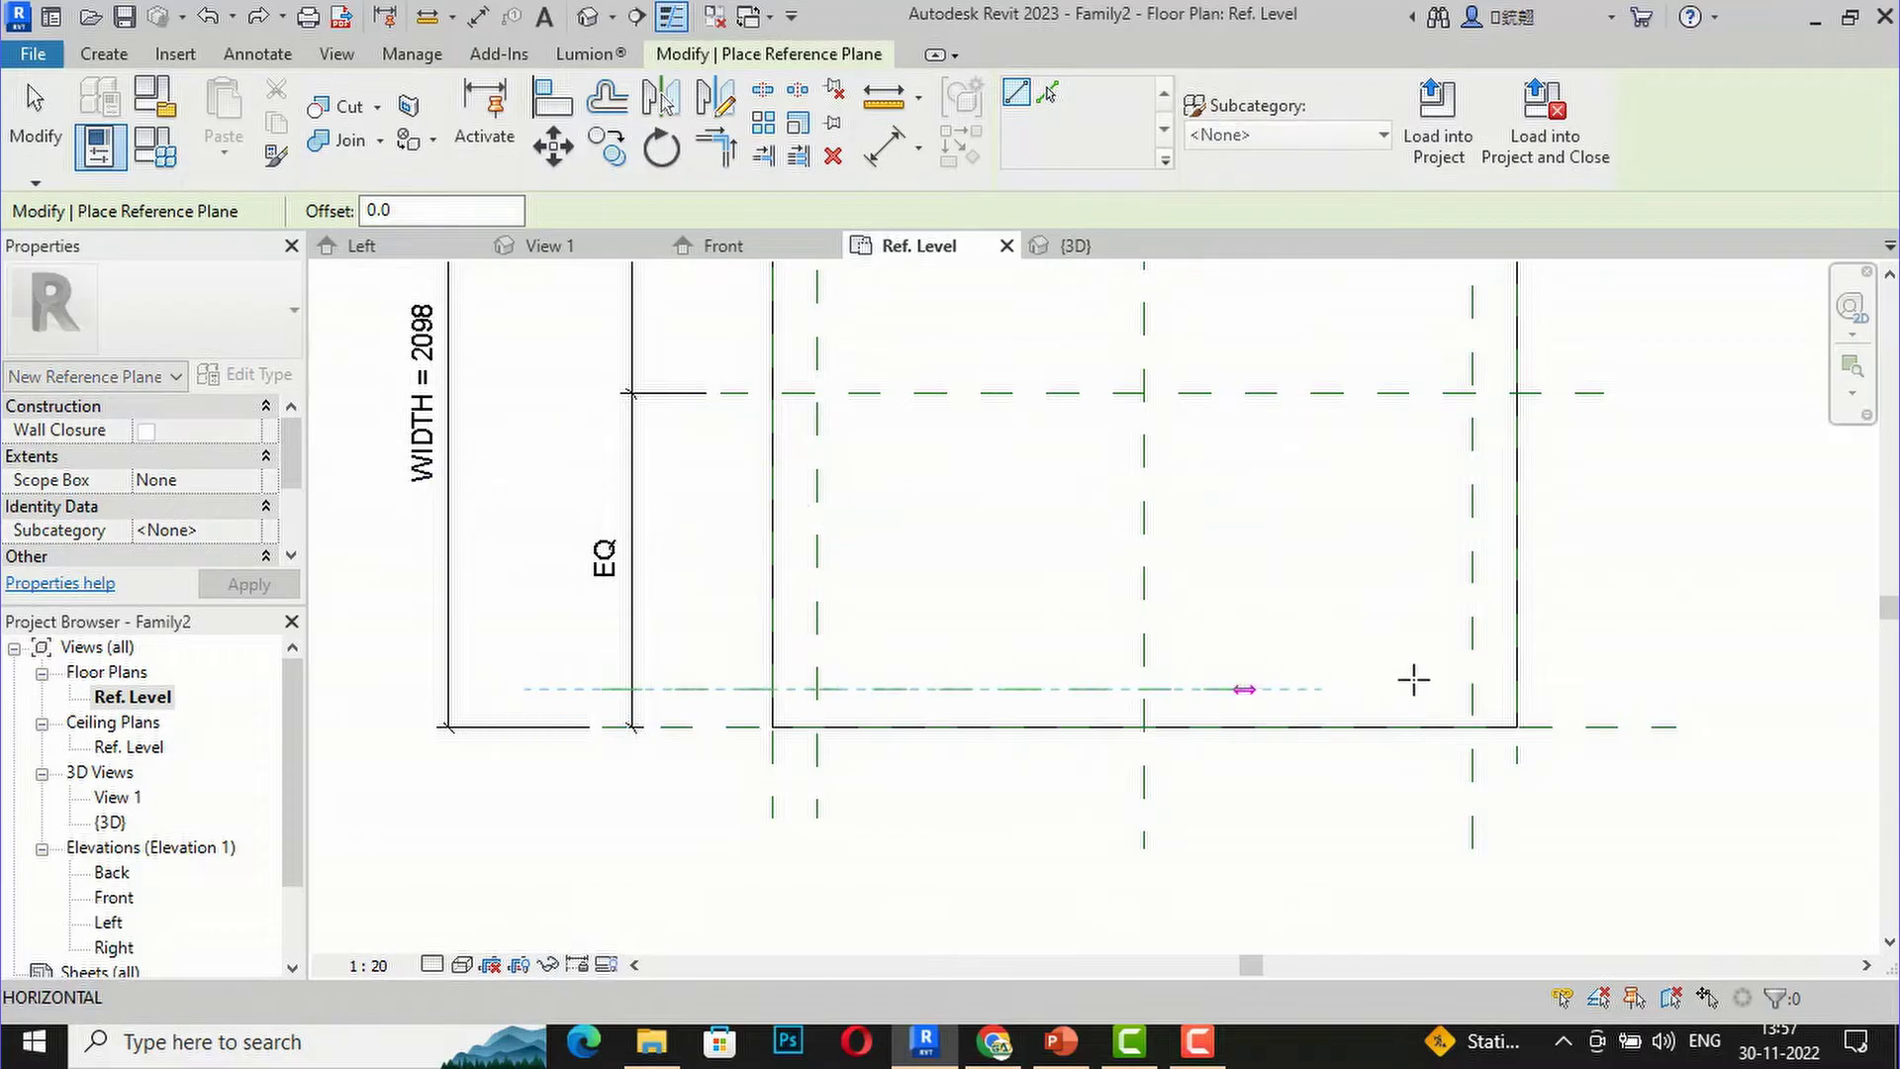
{"action": "left_click", "coordinate": [1593, 685]}
{"action": "key", "text": "Escape"}
{"action": "key", "text": "Escape"}
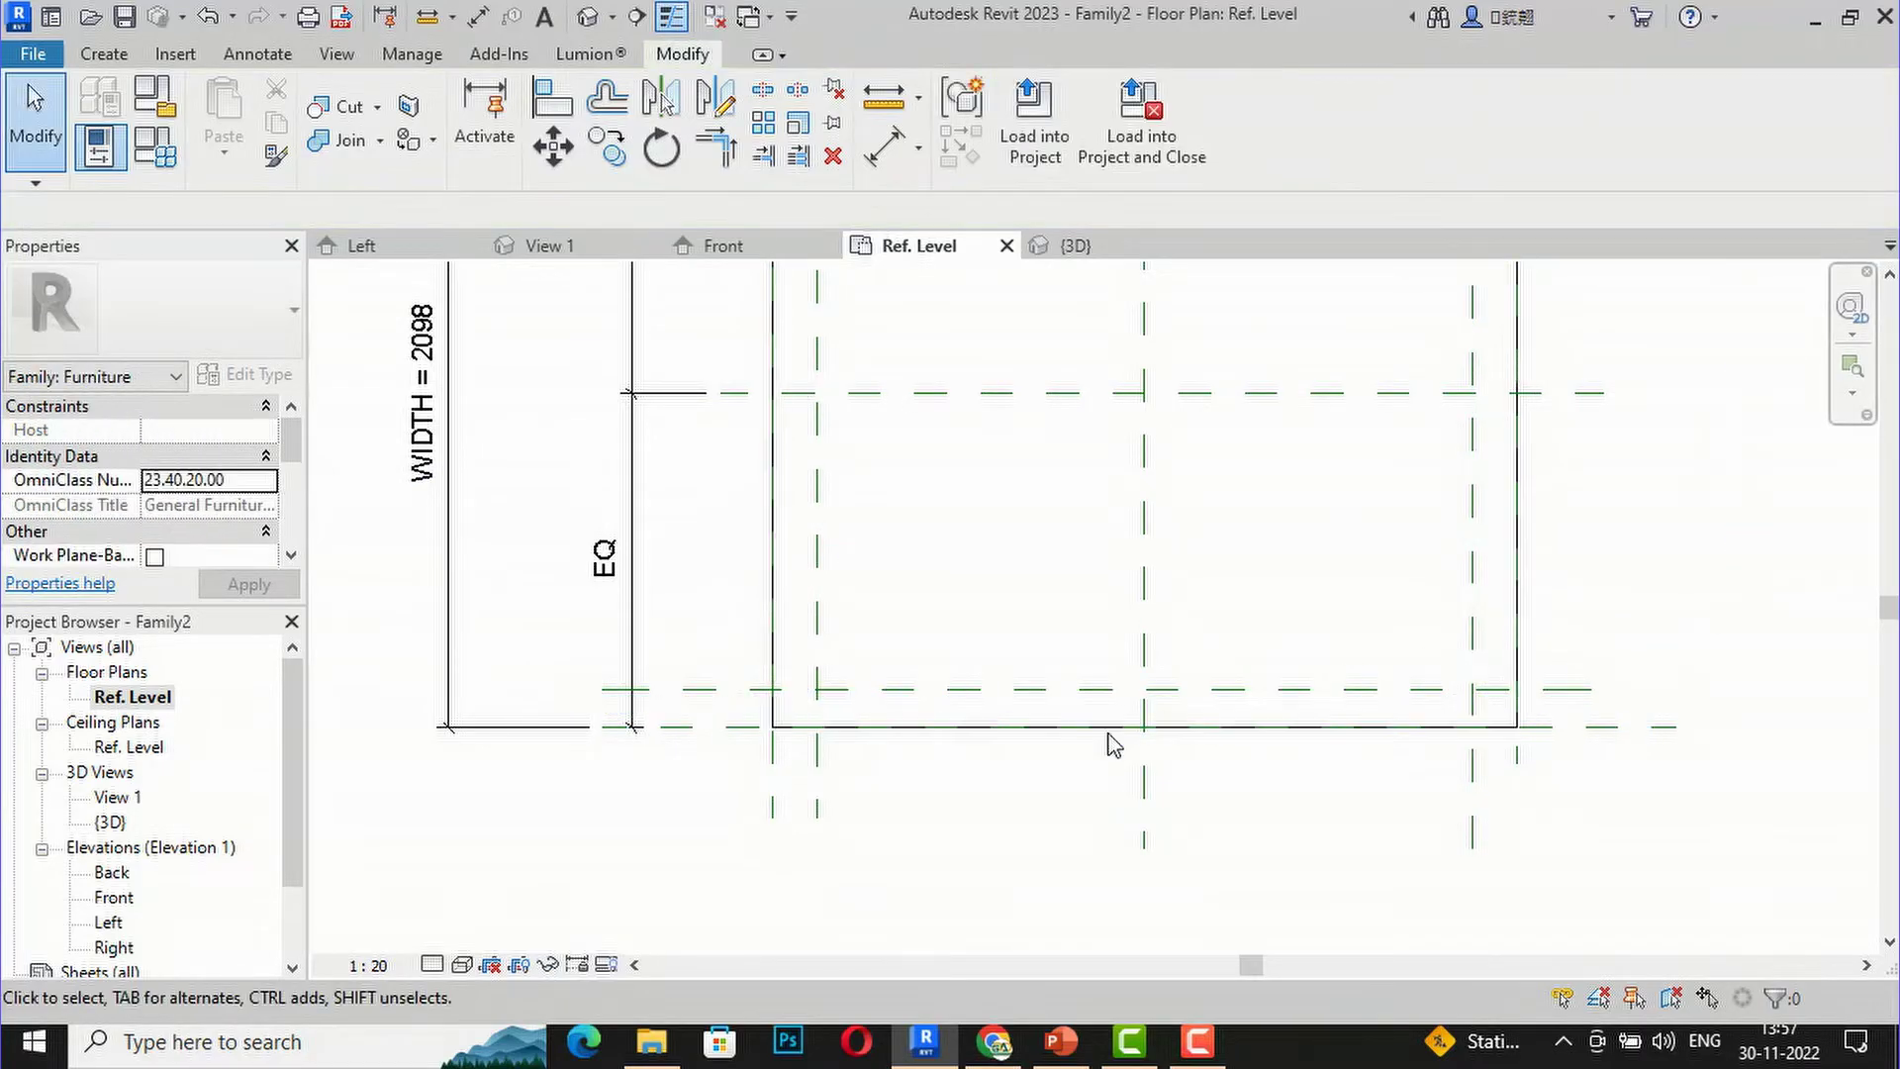
Step: Add an aligned dimension of 112 from the top edge to the top inset plane
{"action": "scroll", "coordinate": [984, 841], "scroll_direction": "down", "scroll_amount": 2}
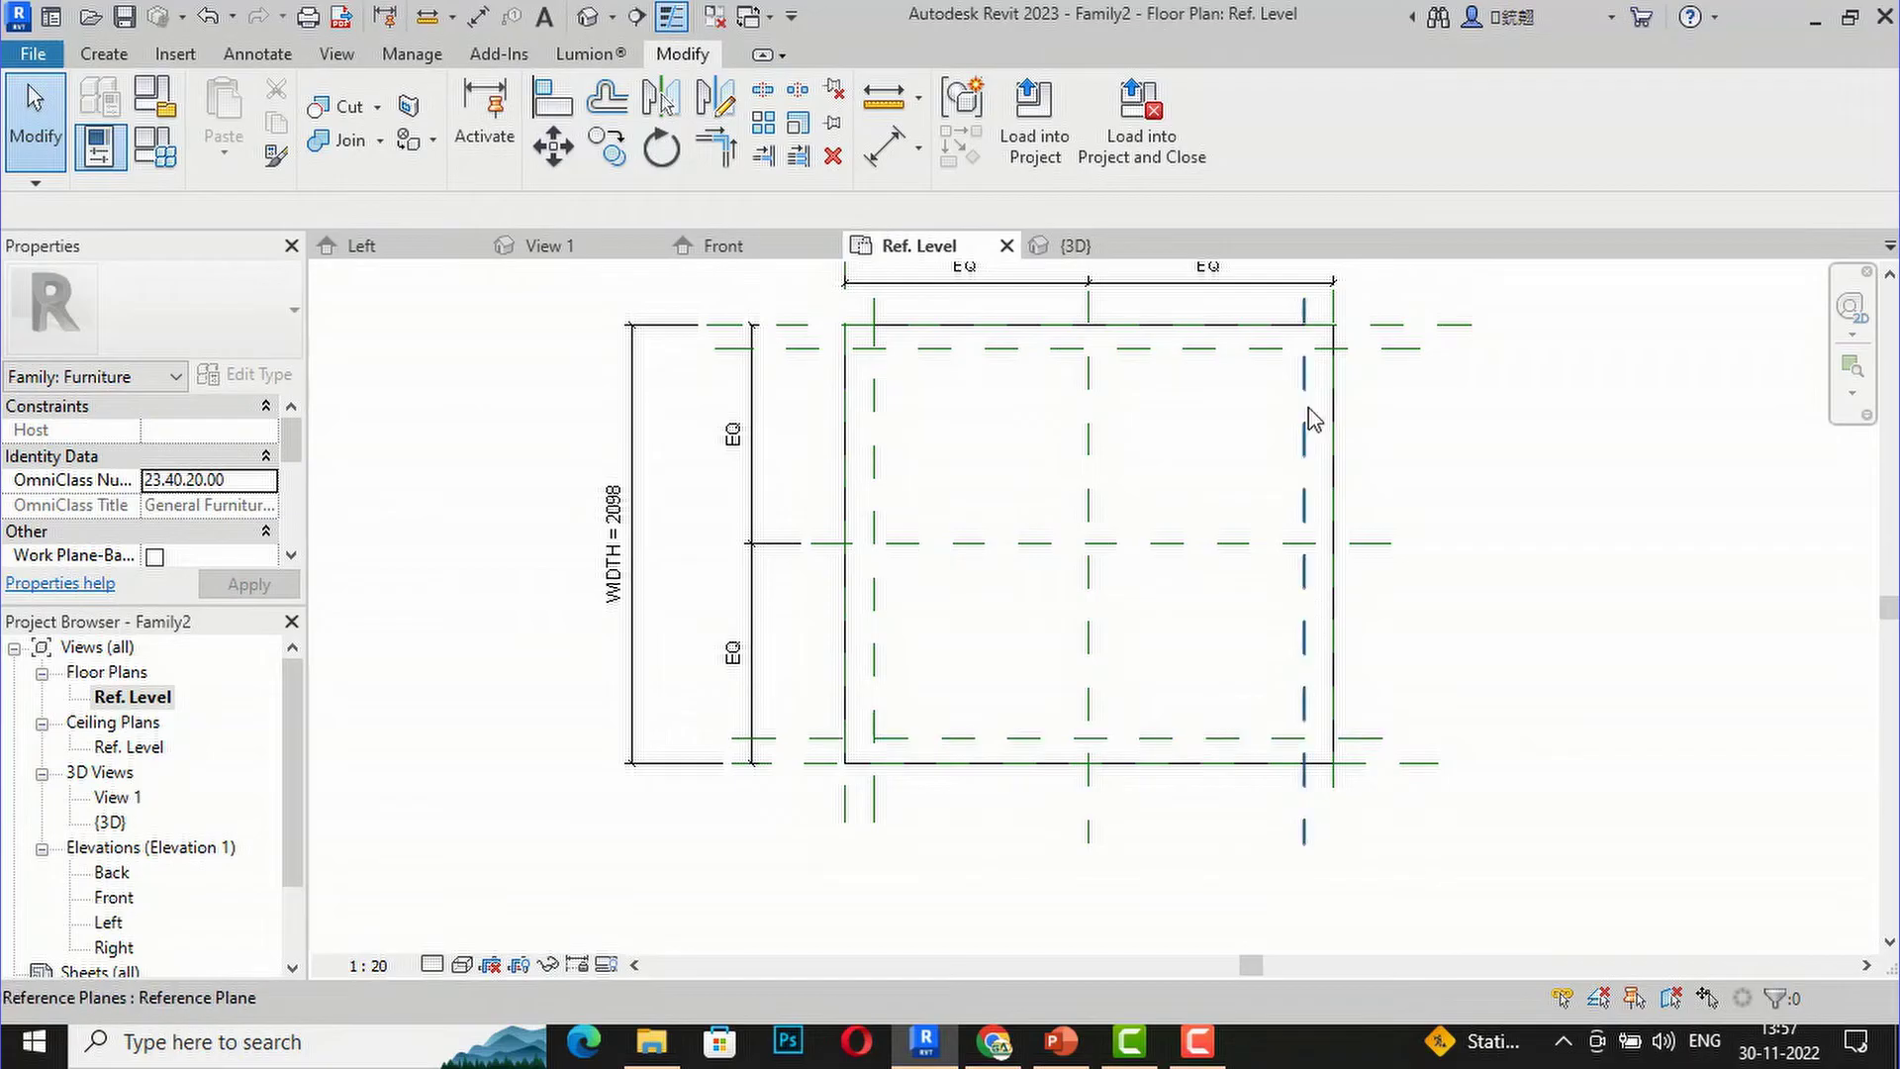
{"action": "scroll", "coordinate": [821, 297], "scroll_direction": "up", "scroll_amount": 3}
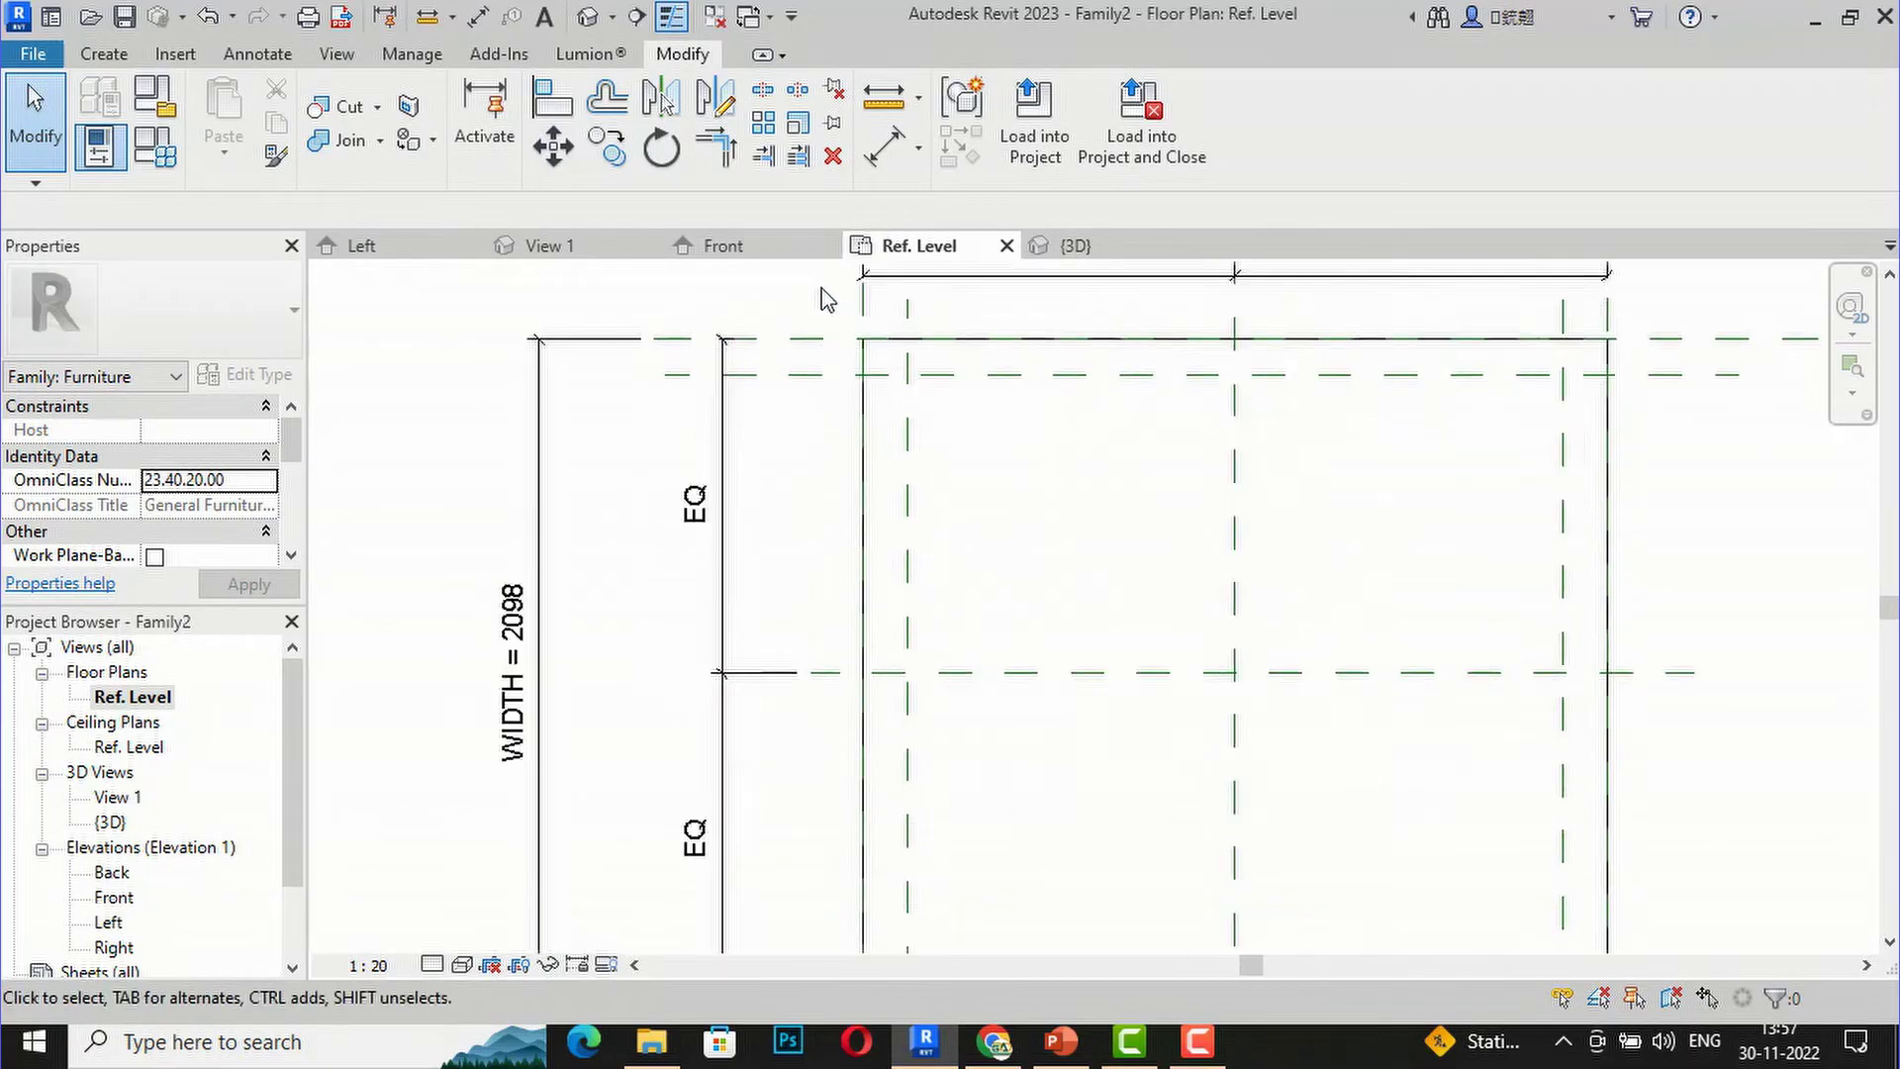
{"action": "scroll", "coordinate": [880, 331], "scroll_direction": "up", "scroll_amount": 2}
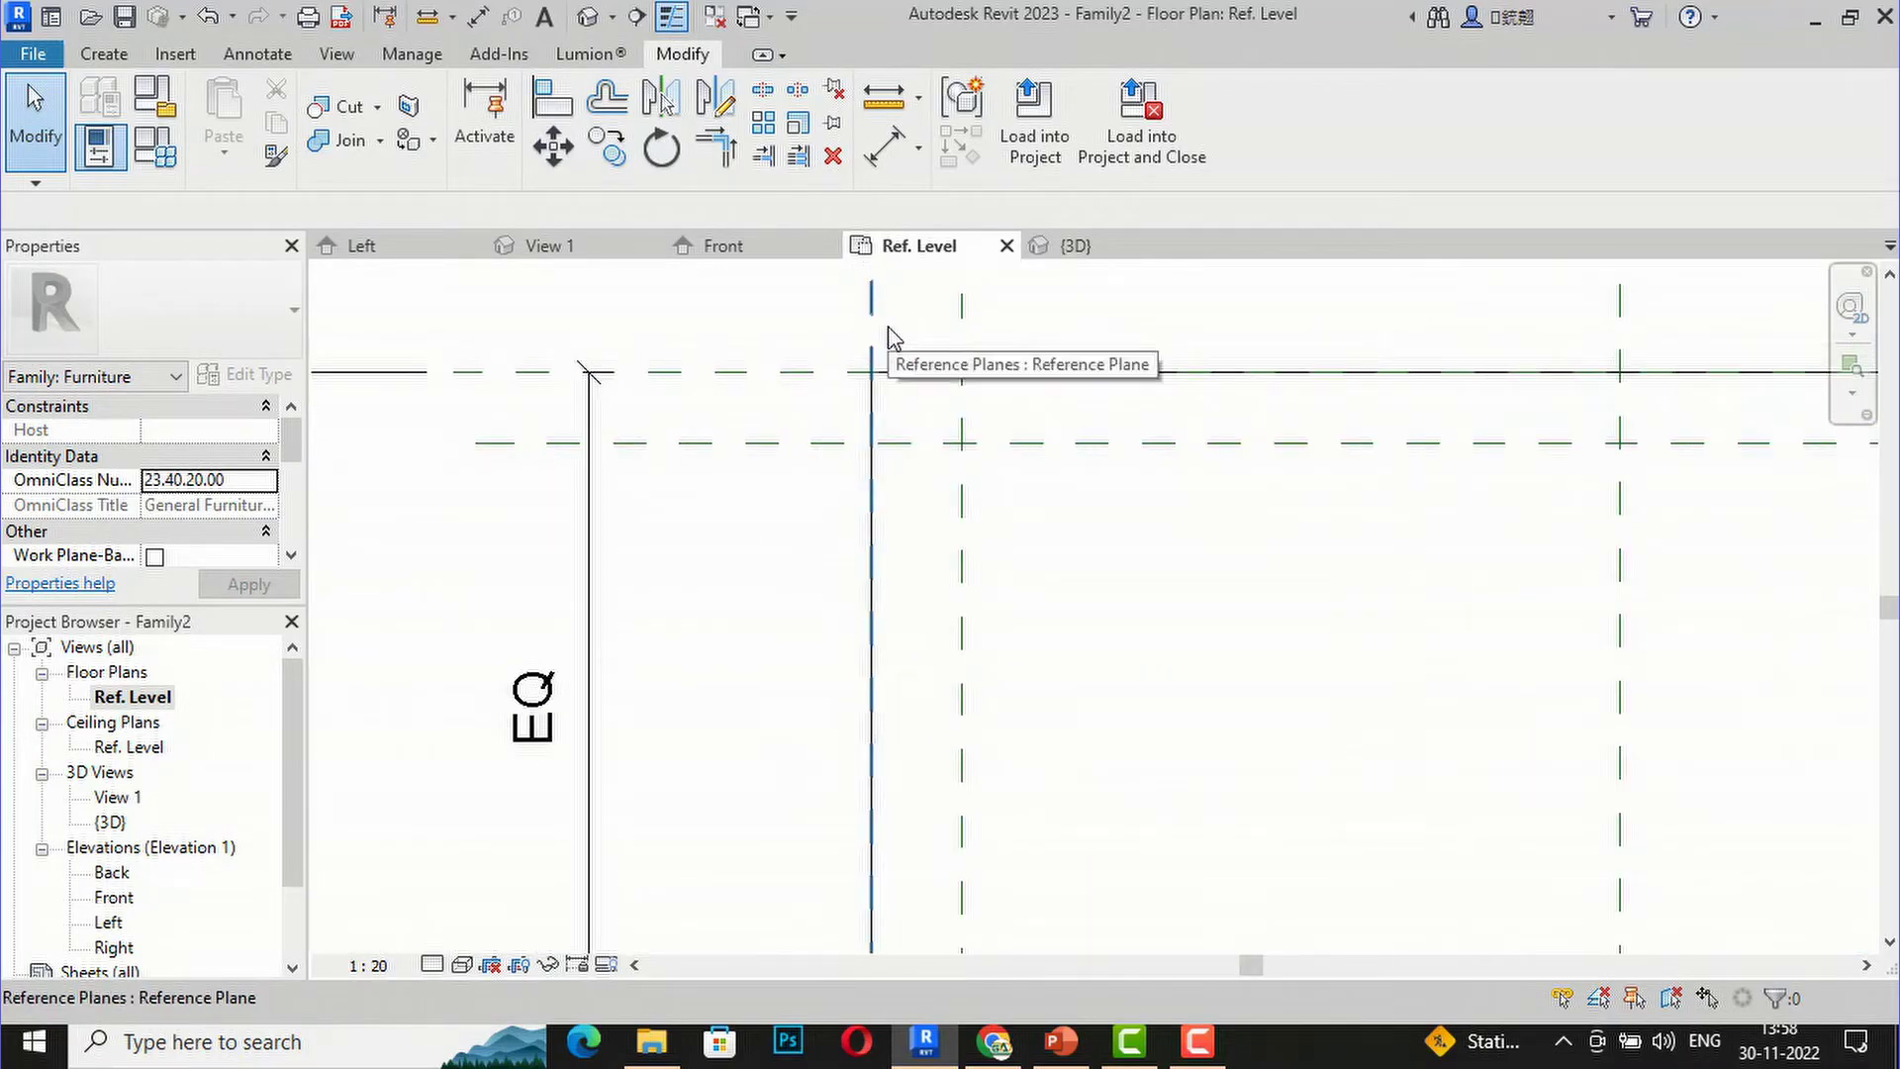
{"action": "left_click", "coordinate": [257, 53]}
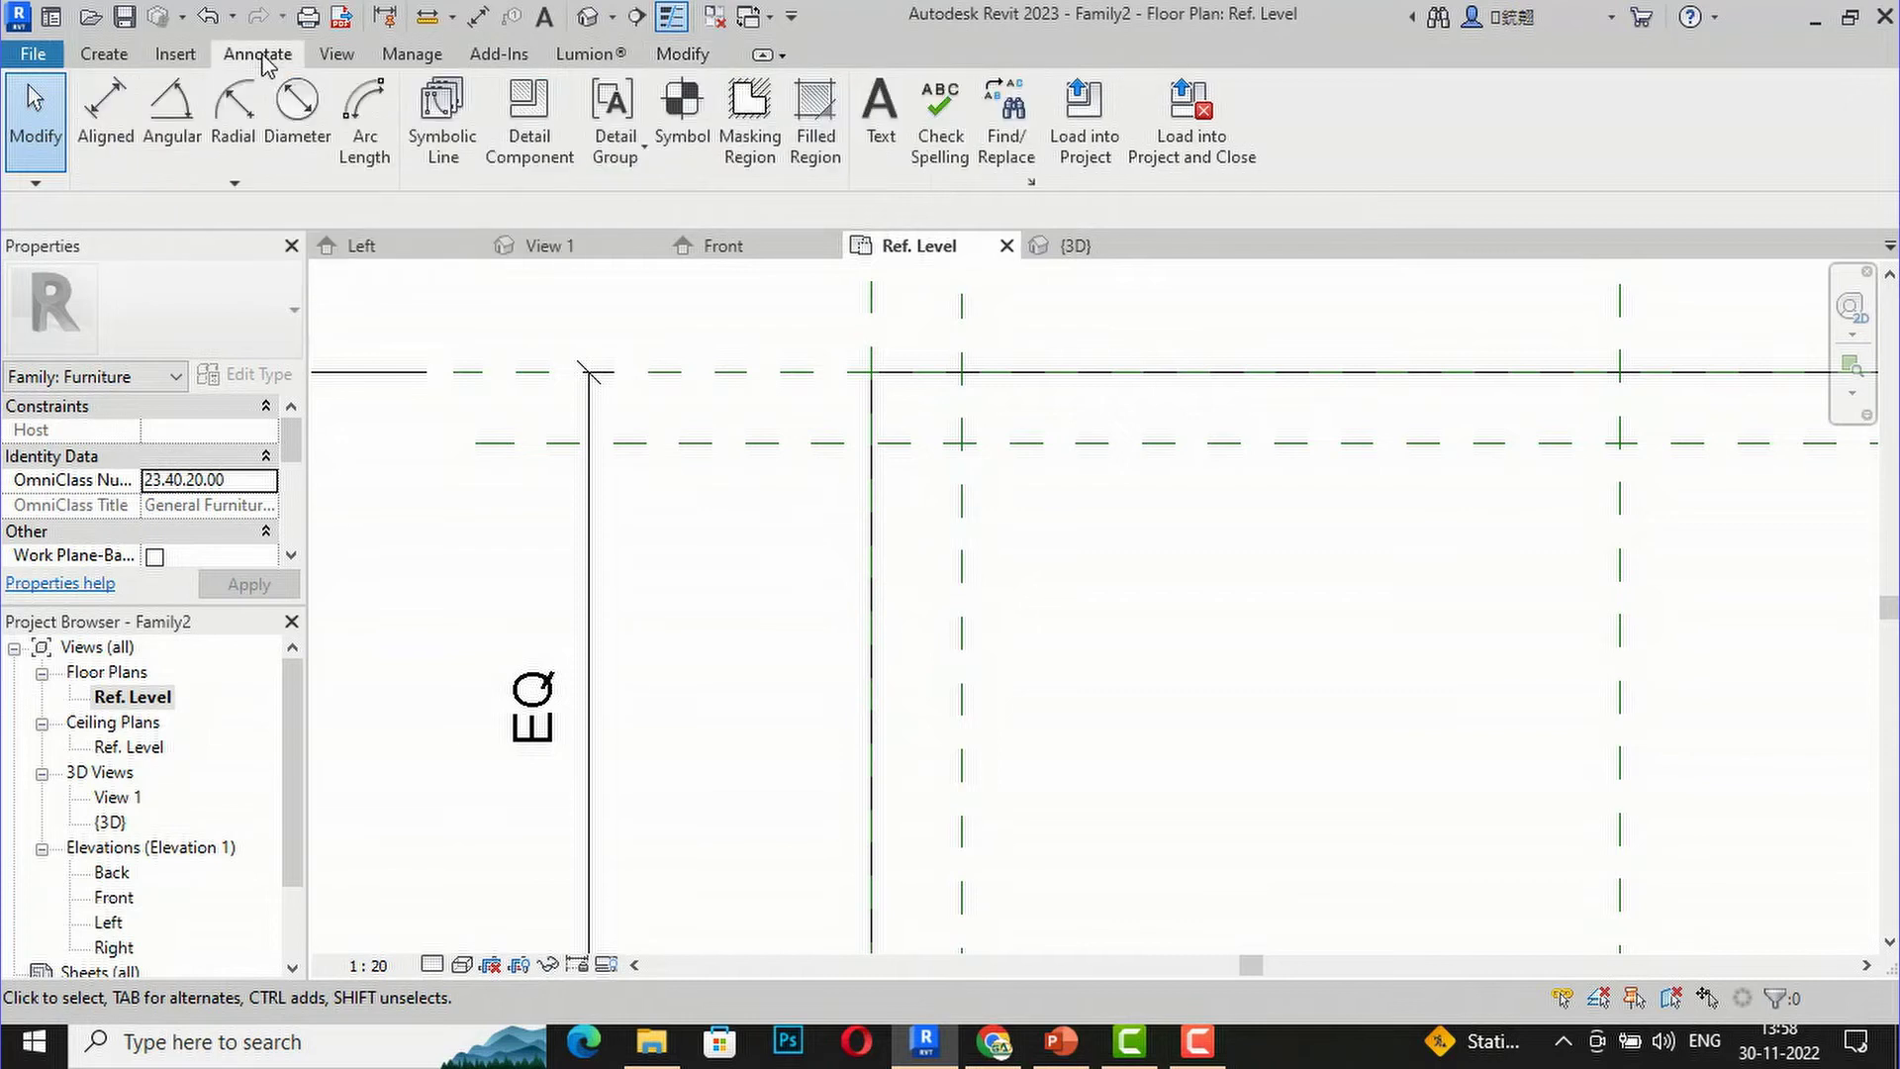
{"action": "left_click", "coordinate": [127, 91]}
{"action": "scroll", "coordinate": [846, 406], "scroll_direction": "up", "scroll_amount": 1}
{"action": "scroll", "coordinate": [846, 406], "scroll_direction": "up", "scroll_amount": 1}
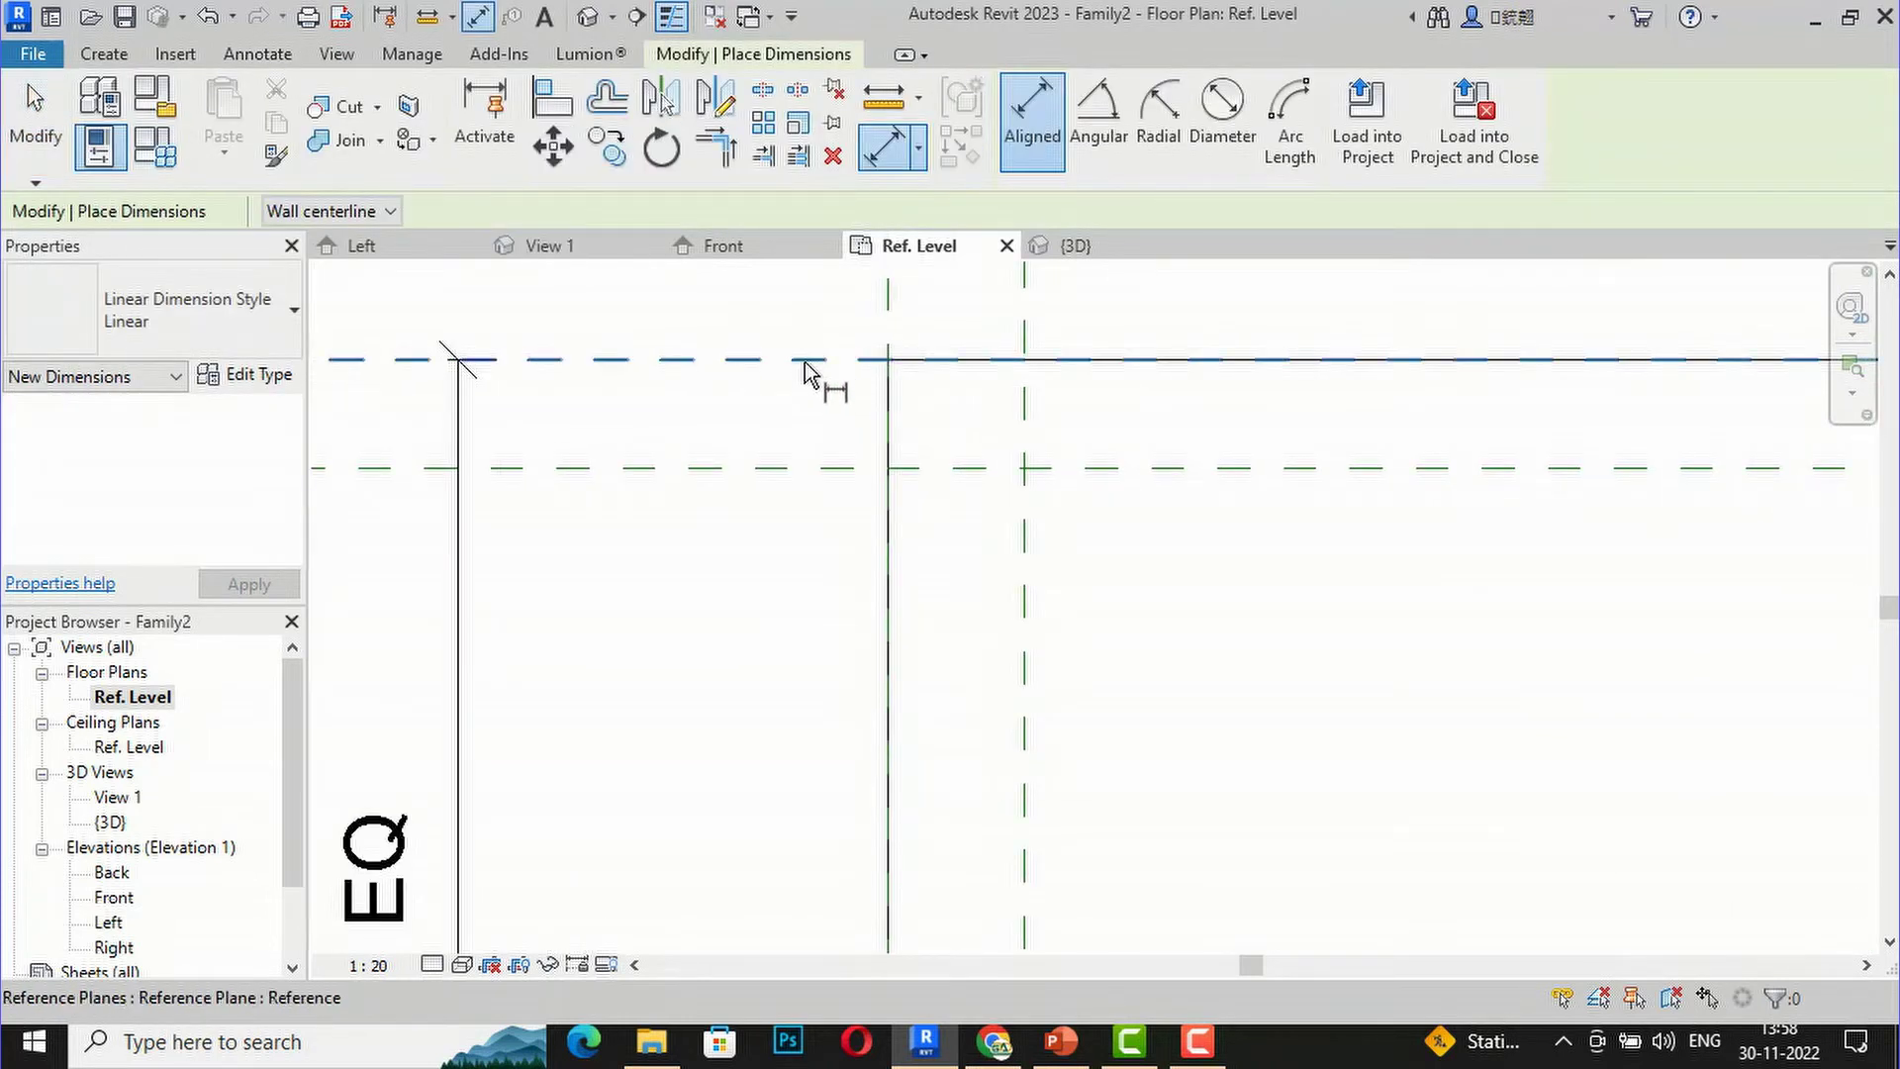
{"action": "left_click", "coordinate": [810, 359]}
{"action": "left_click", "coordinate": [810, 469]}
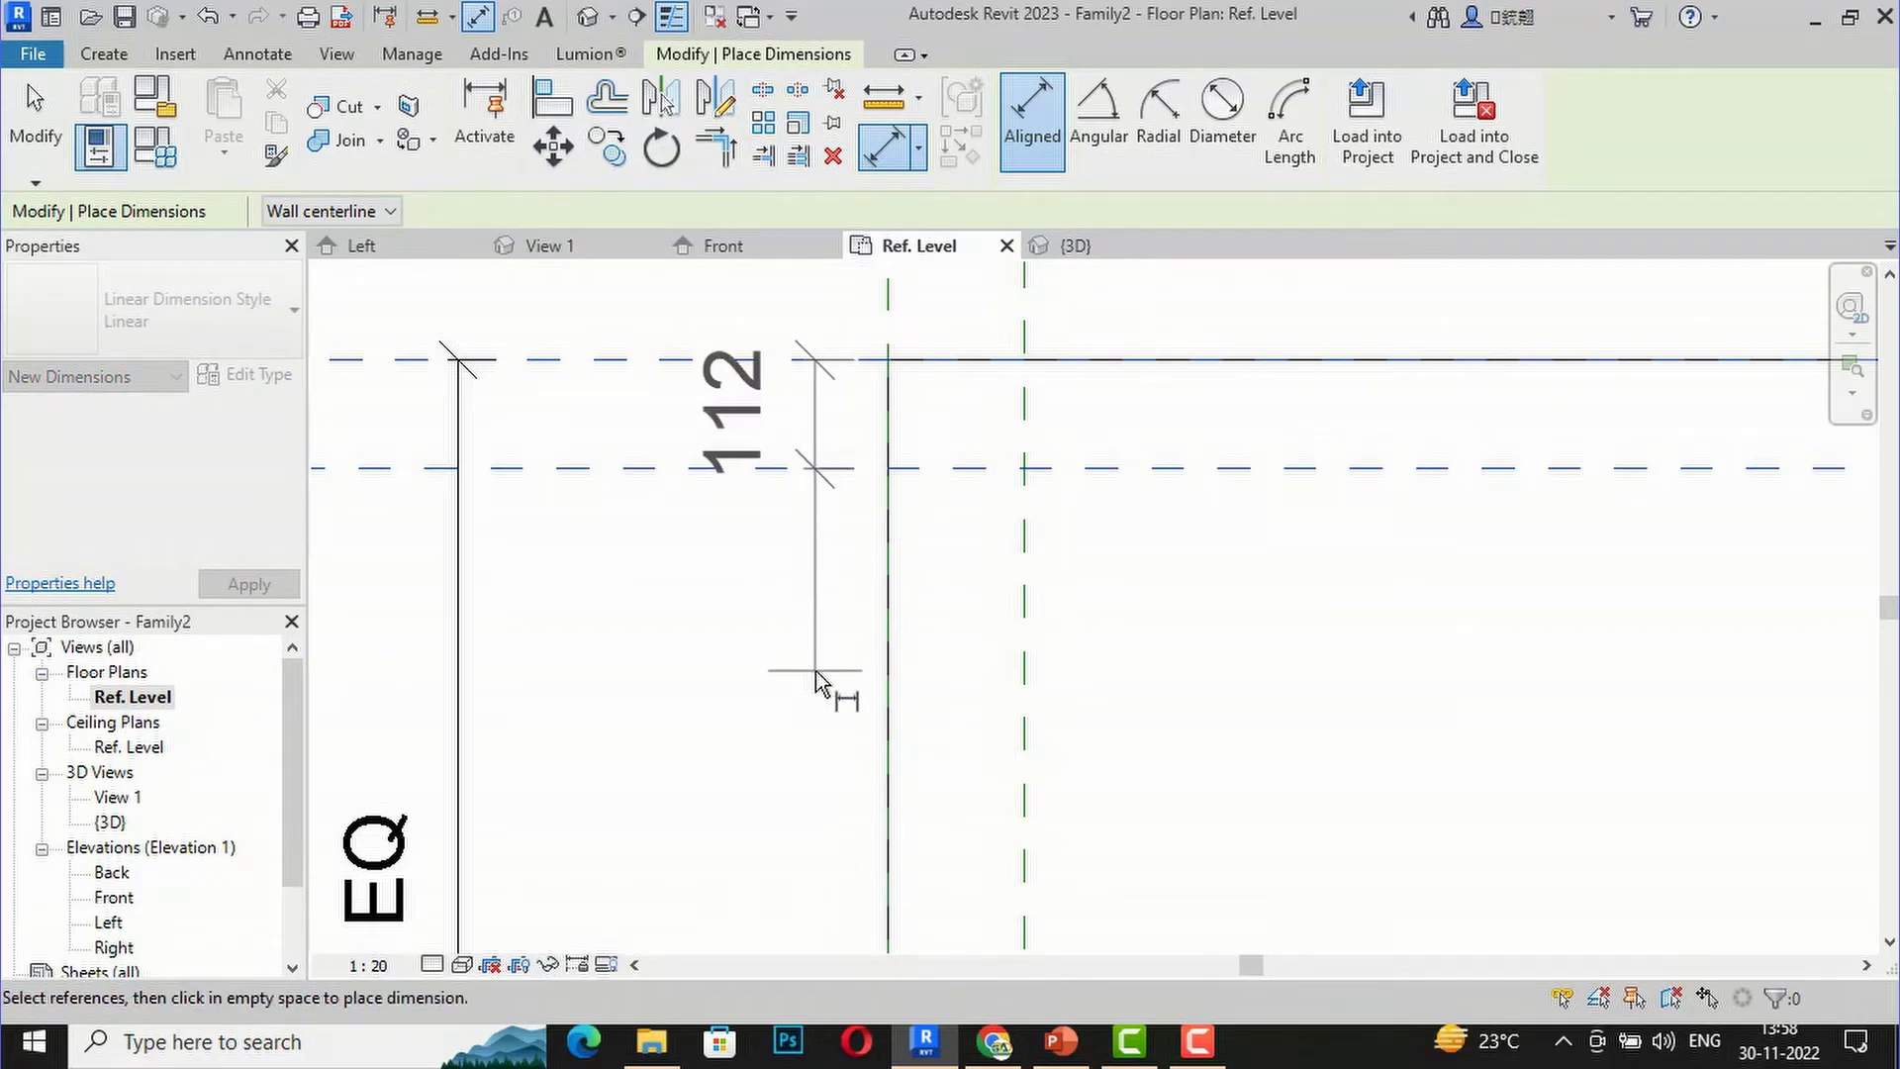
{"action": "left_click", "coordinate": [817, 683]}
Step: Dimension the left and bottom inset planes from their edges, reading 140 and 120
{"action": "scroll", "coordinate": [585, 573], "scroll_direction": "down", "scroll_amount": 2}
{"action": "scroll", "coordinate": [890, 331], "scroll_direction": "up", "scroll_amount": 2}
{"action": "scroll", "coordinate": [791, 386], "scroll_direction": "up", "scroll_amount": 1}
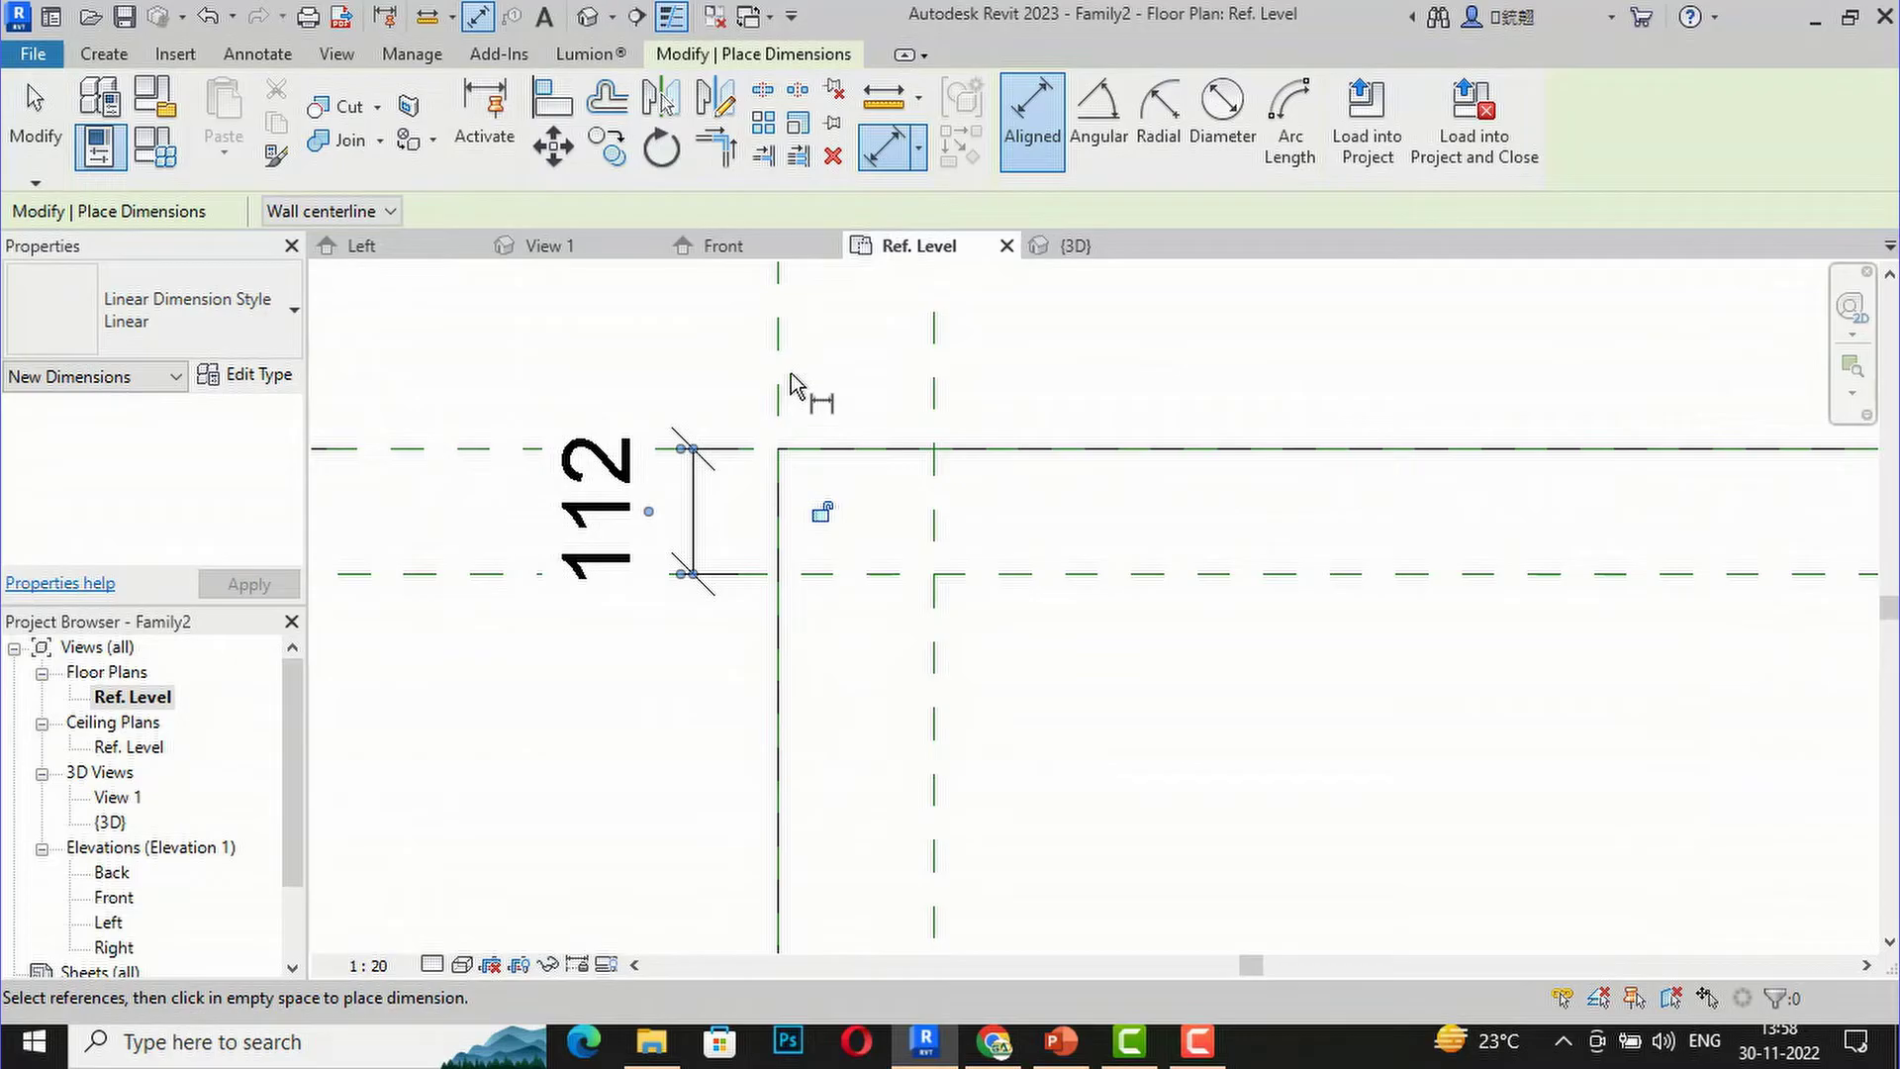
{"action": "left_click", "coordinate": [784, 403]}
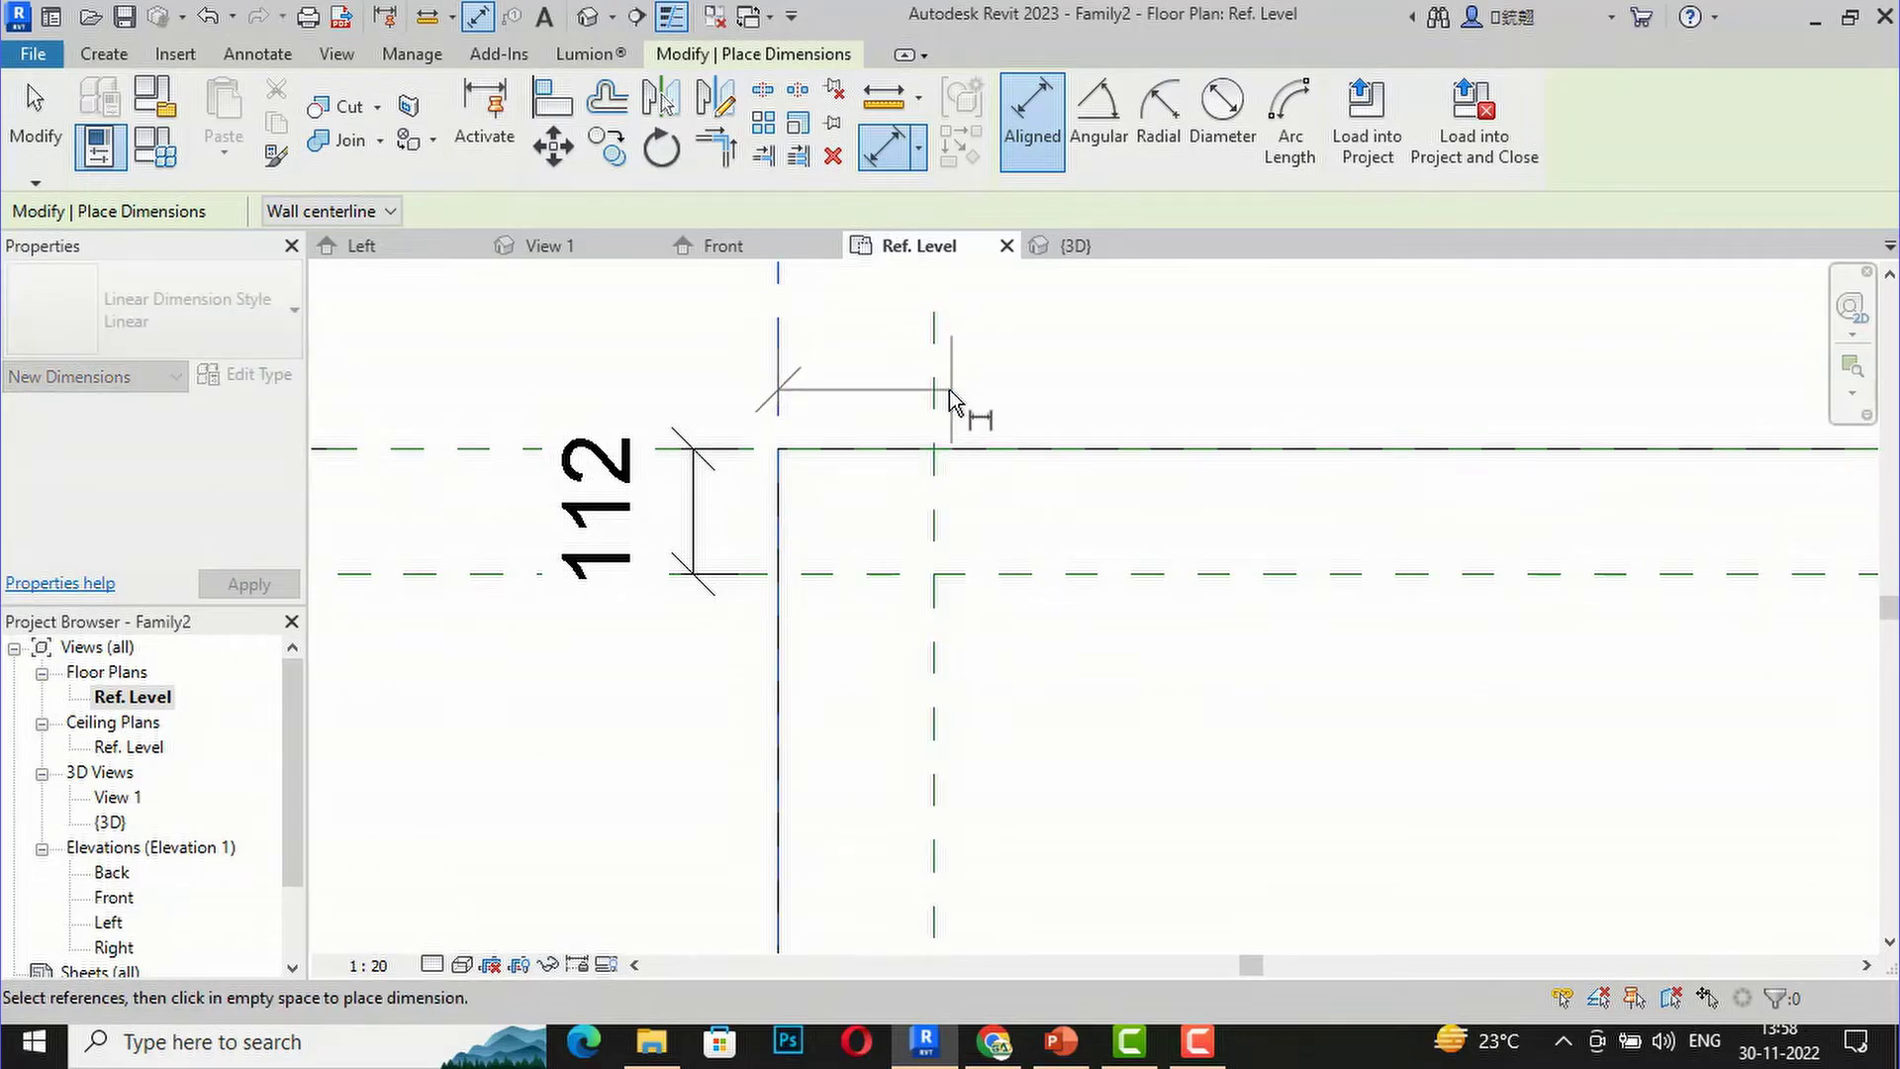
{"action": "left_click", "coordinate": [941, 401]}
{"action": "left_click", "coordinate": [950, 359]}
{"action": "scroll", "coordinate": [673, 342], "scroll_direction": "down", "scroll_amount": 3}
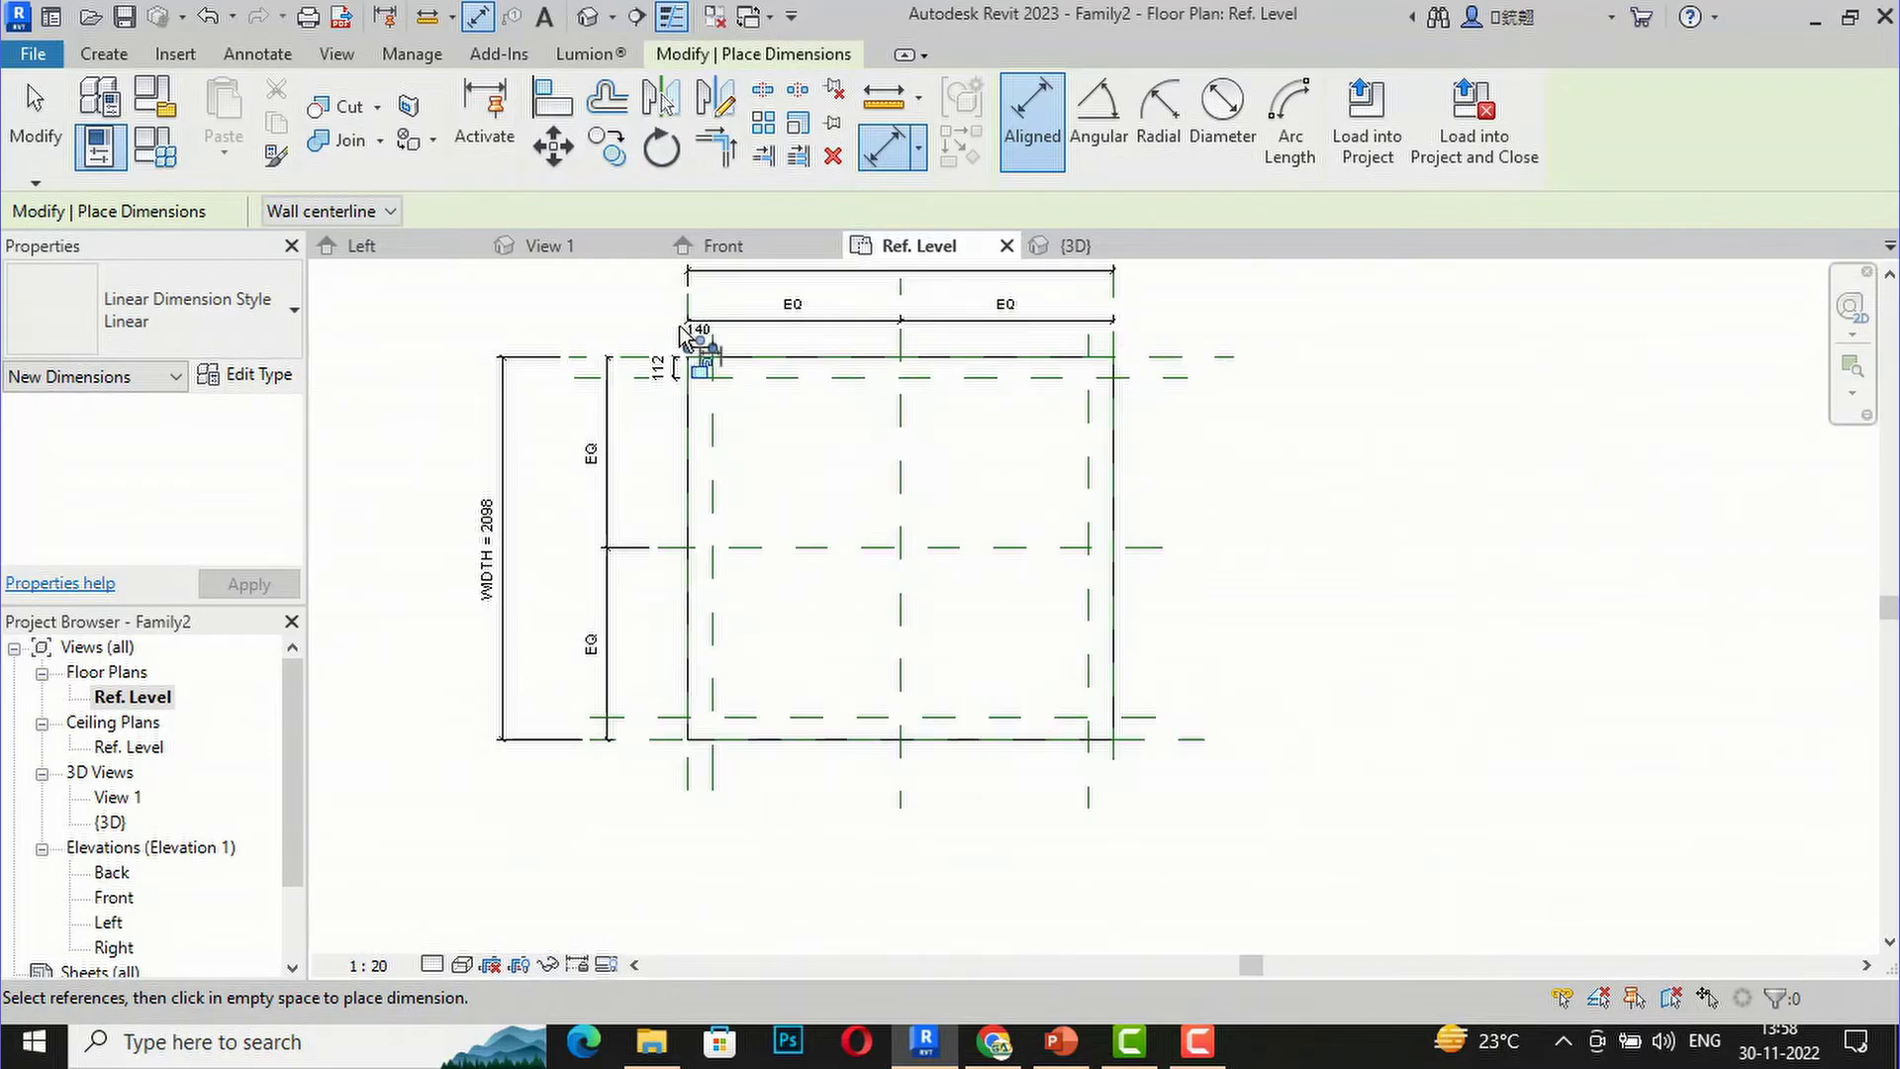
{"action": "scroll", "coordinate": [673, 762], "scroll_direction": "up", "scroll_amount": 5}
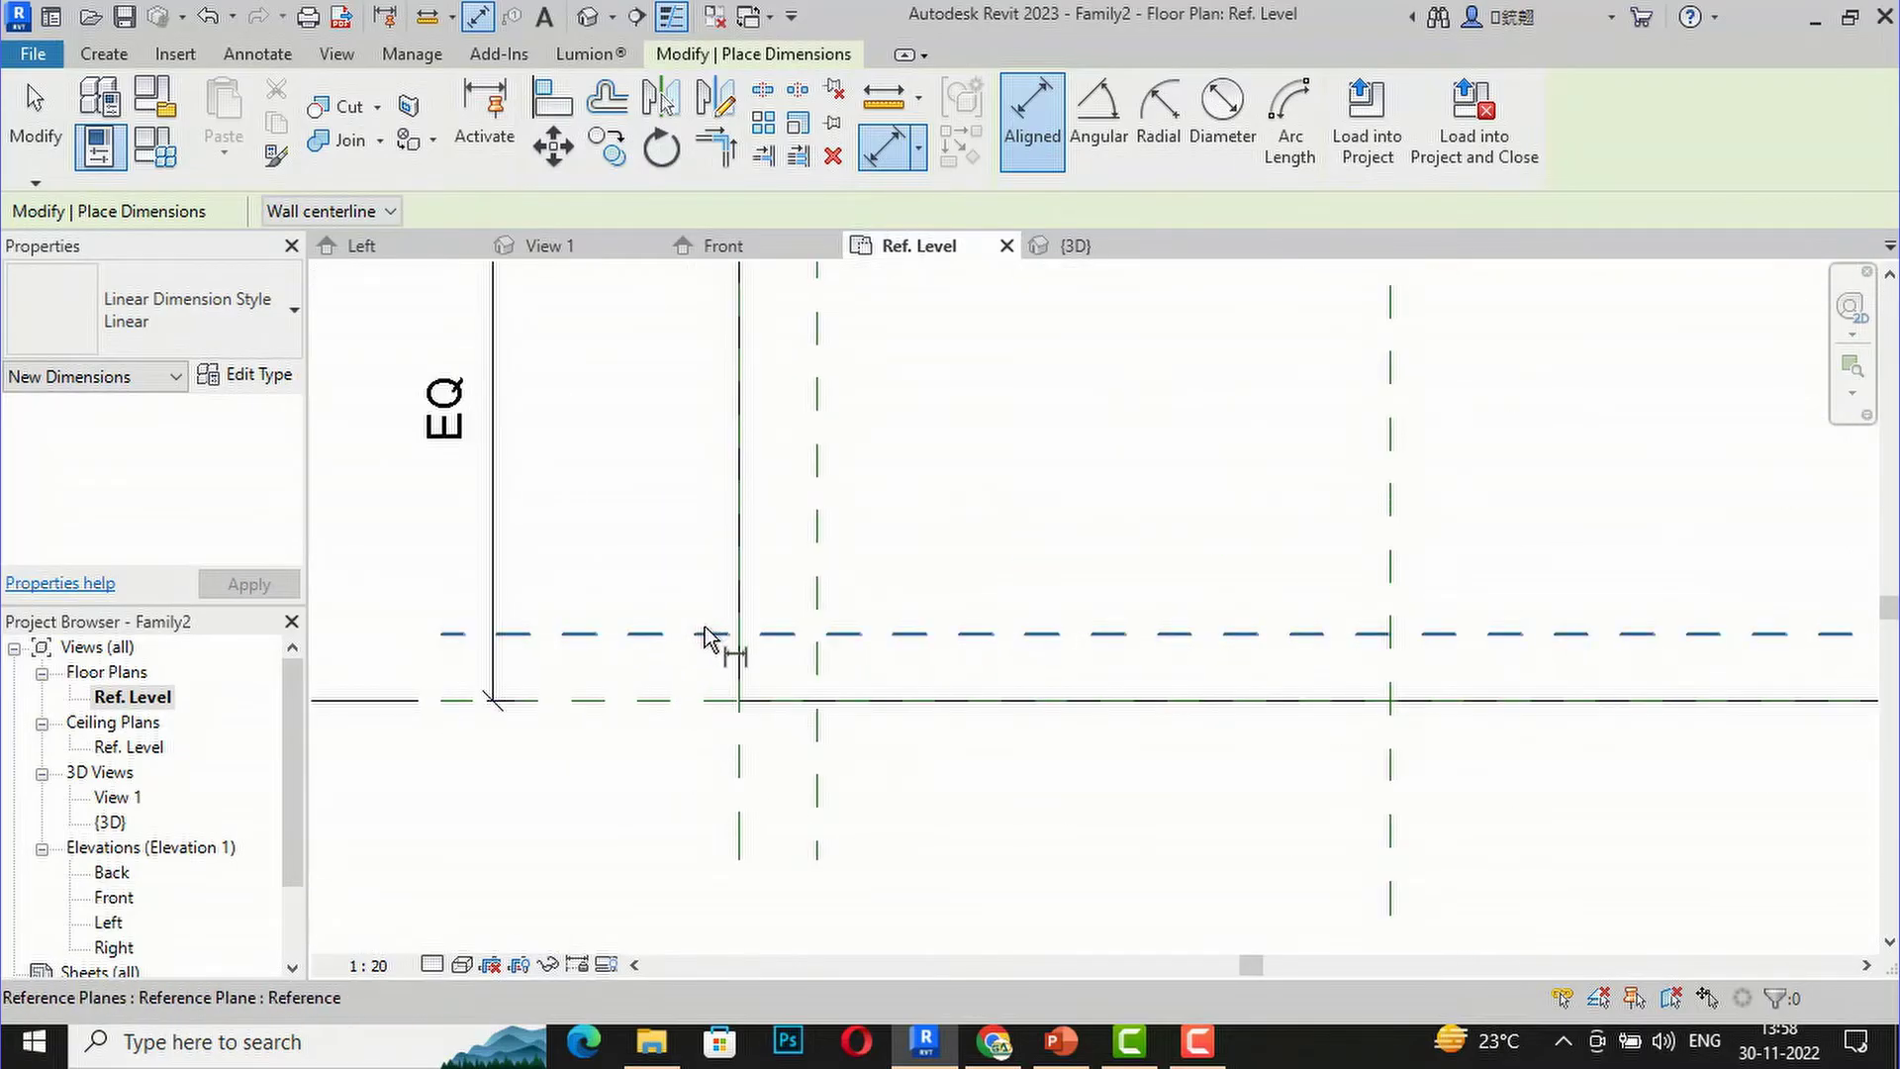
{"action": "left_click", "coordinate": [706, 634]}
{"action": "left_click", "coordinate": [709, 702]}
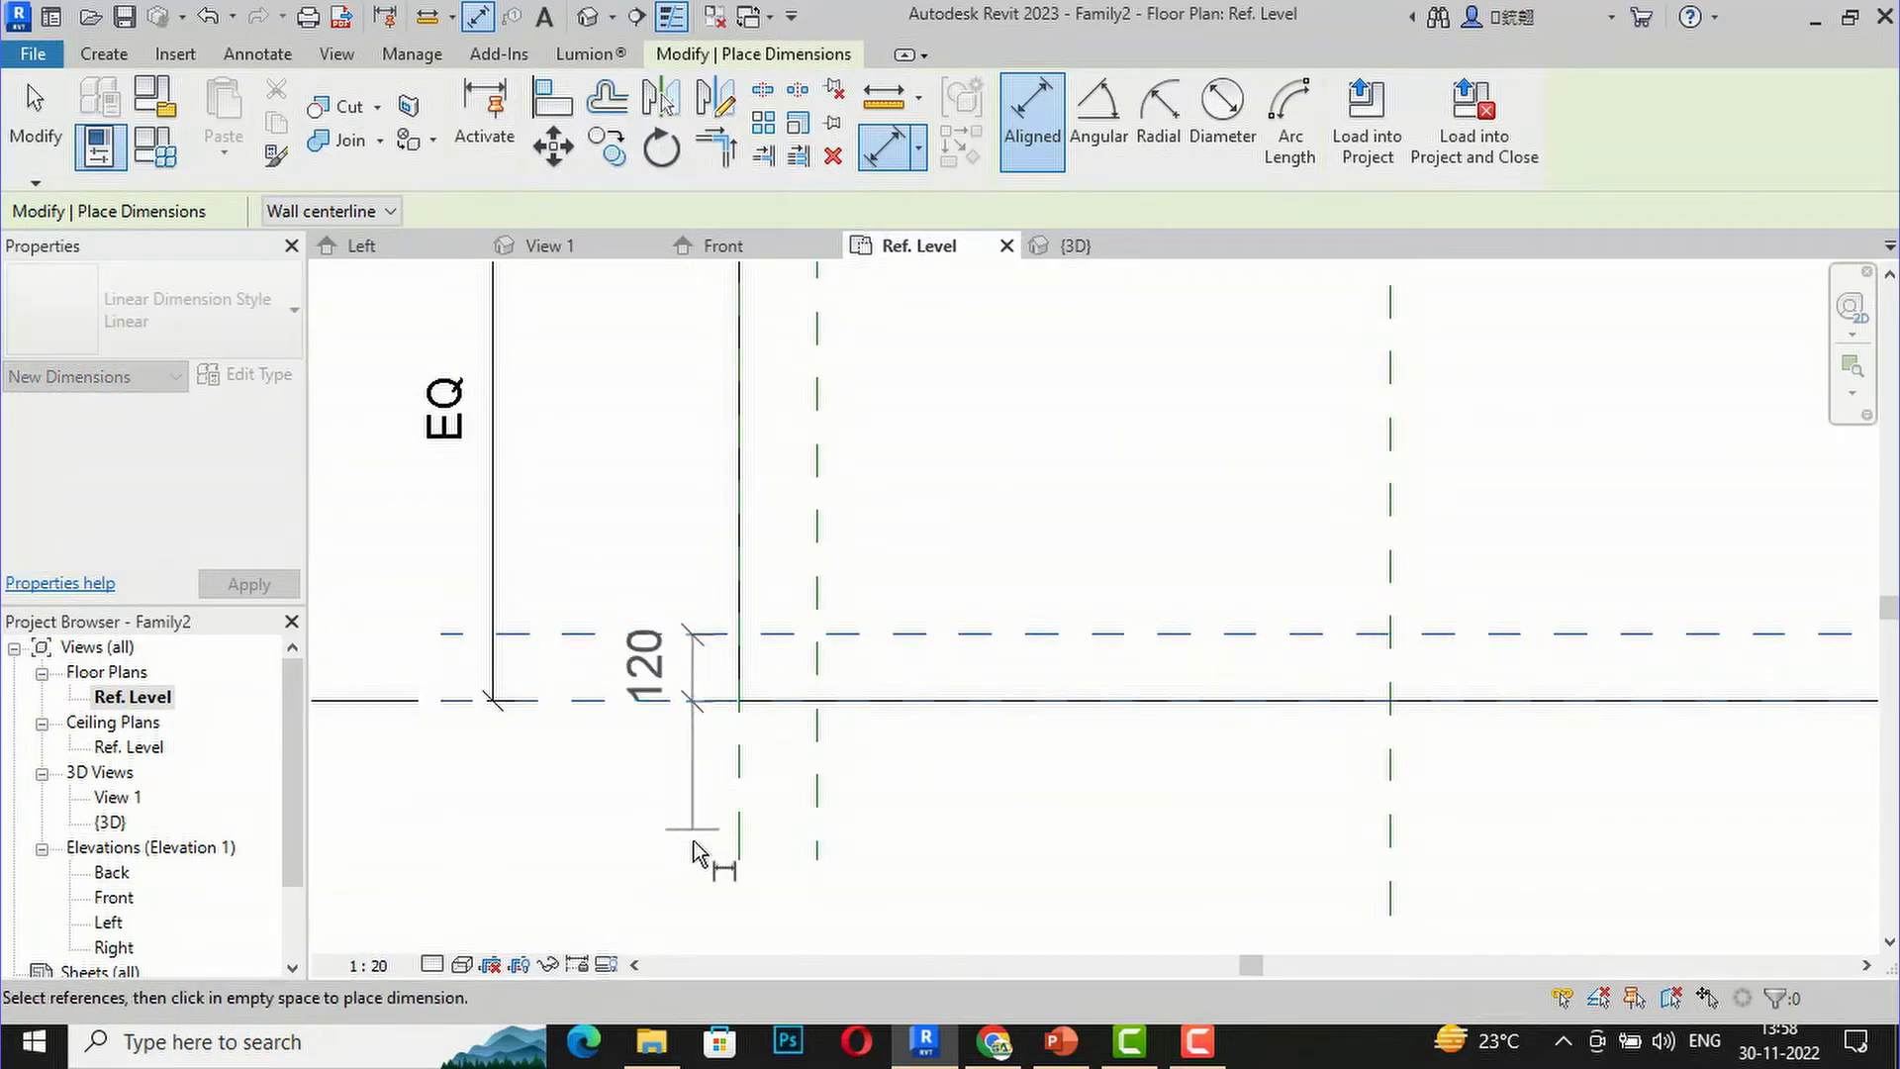
{"action": "left_click", "coordinate": [686, 857]}
Step: Dimension the right inset plane at 140, then select the 120 offset dimension
{"action": "scroll", "coordinate": [693, 802], "scroll_direction": "down", "scroll_amount": 5}
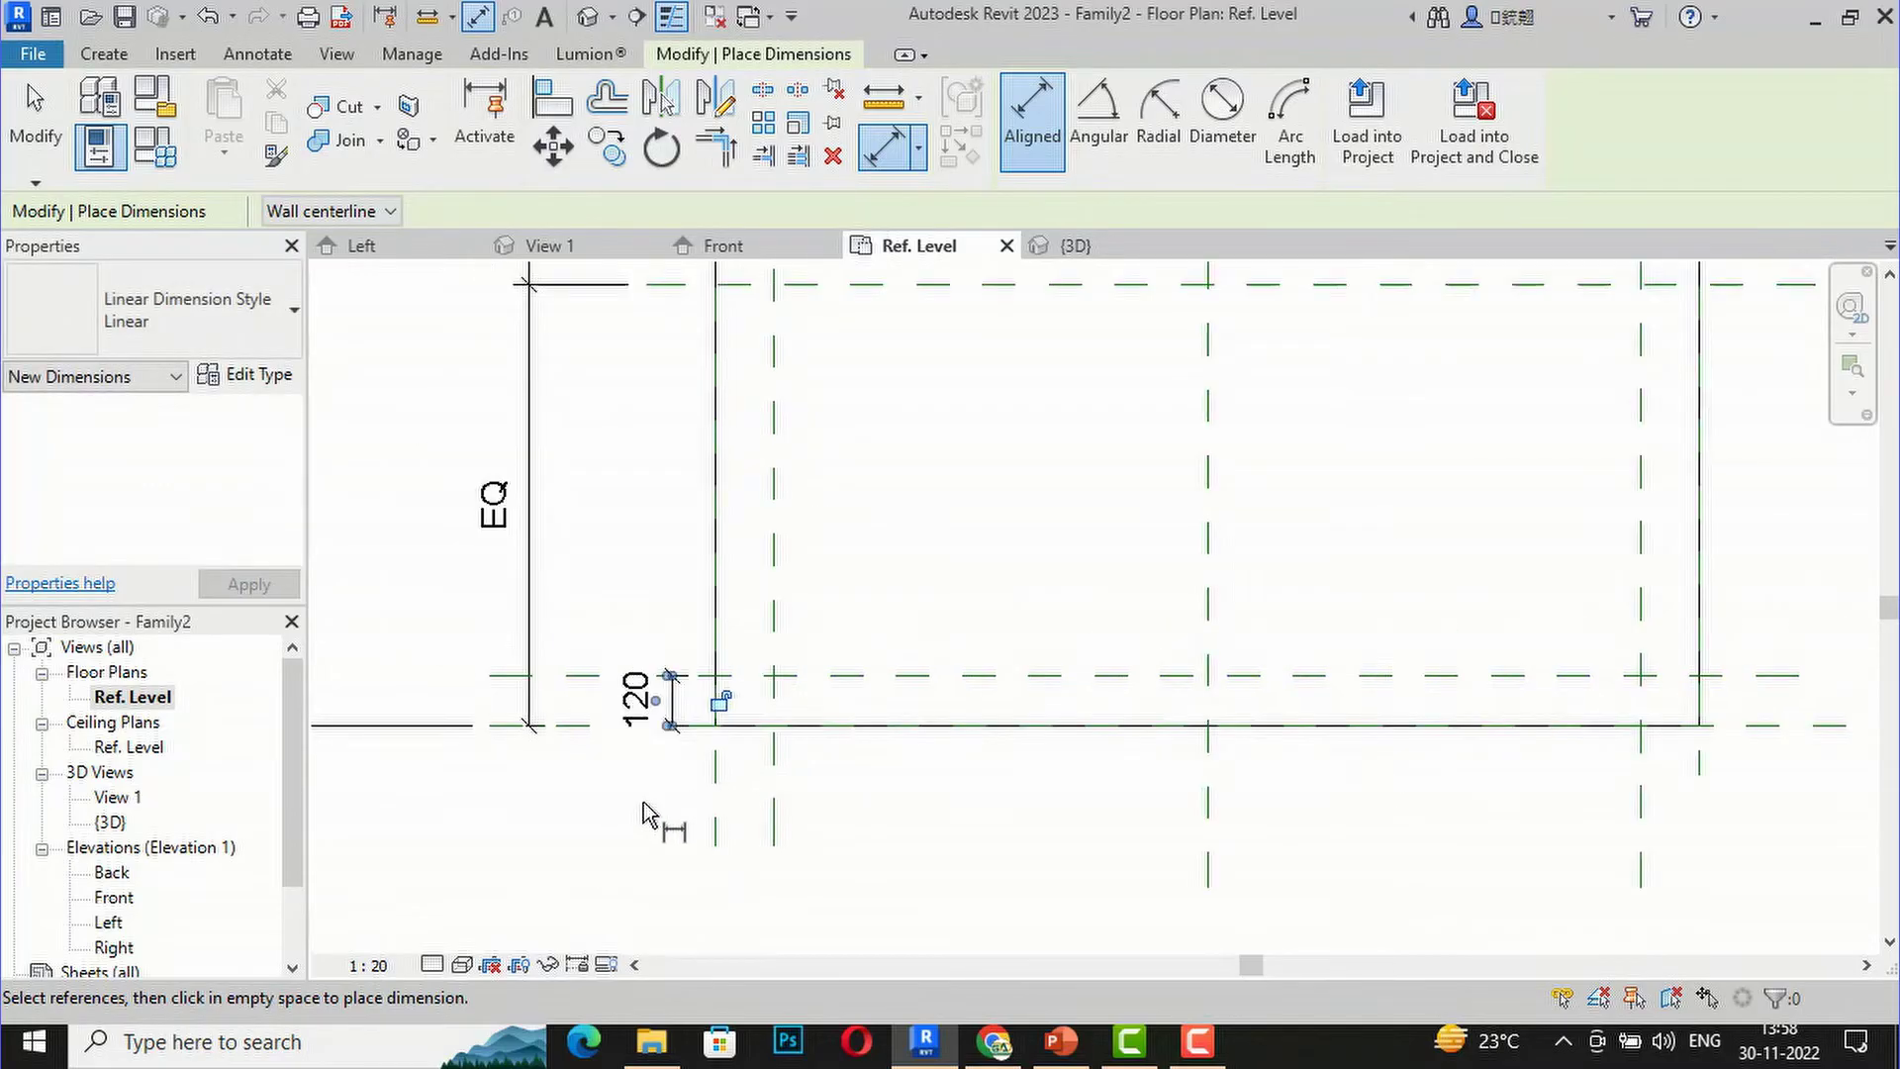
{"action": "scroll", "coordinate": [703, 384], "scroll_direction": "up", "scroll_amount": 2}
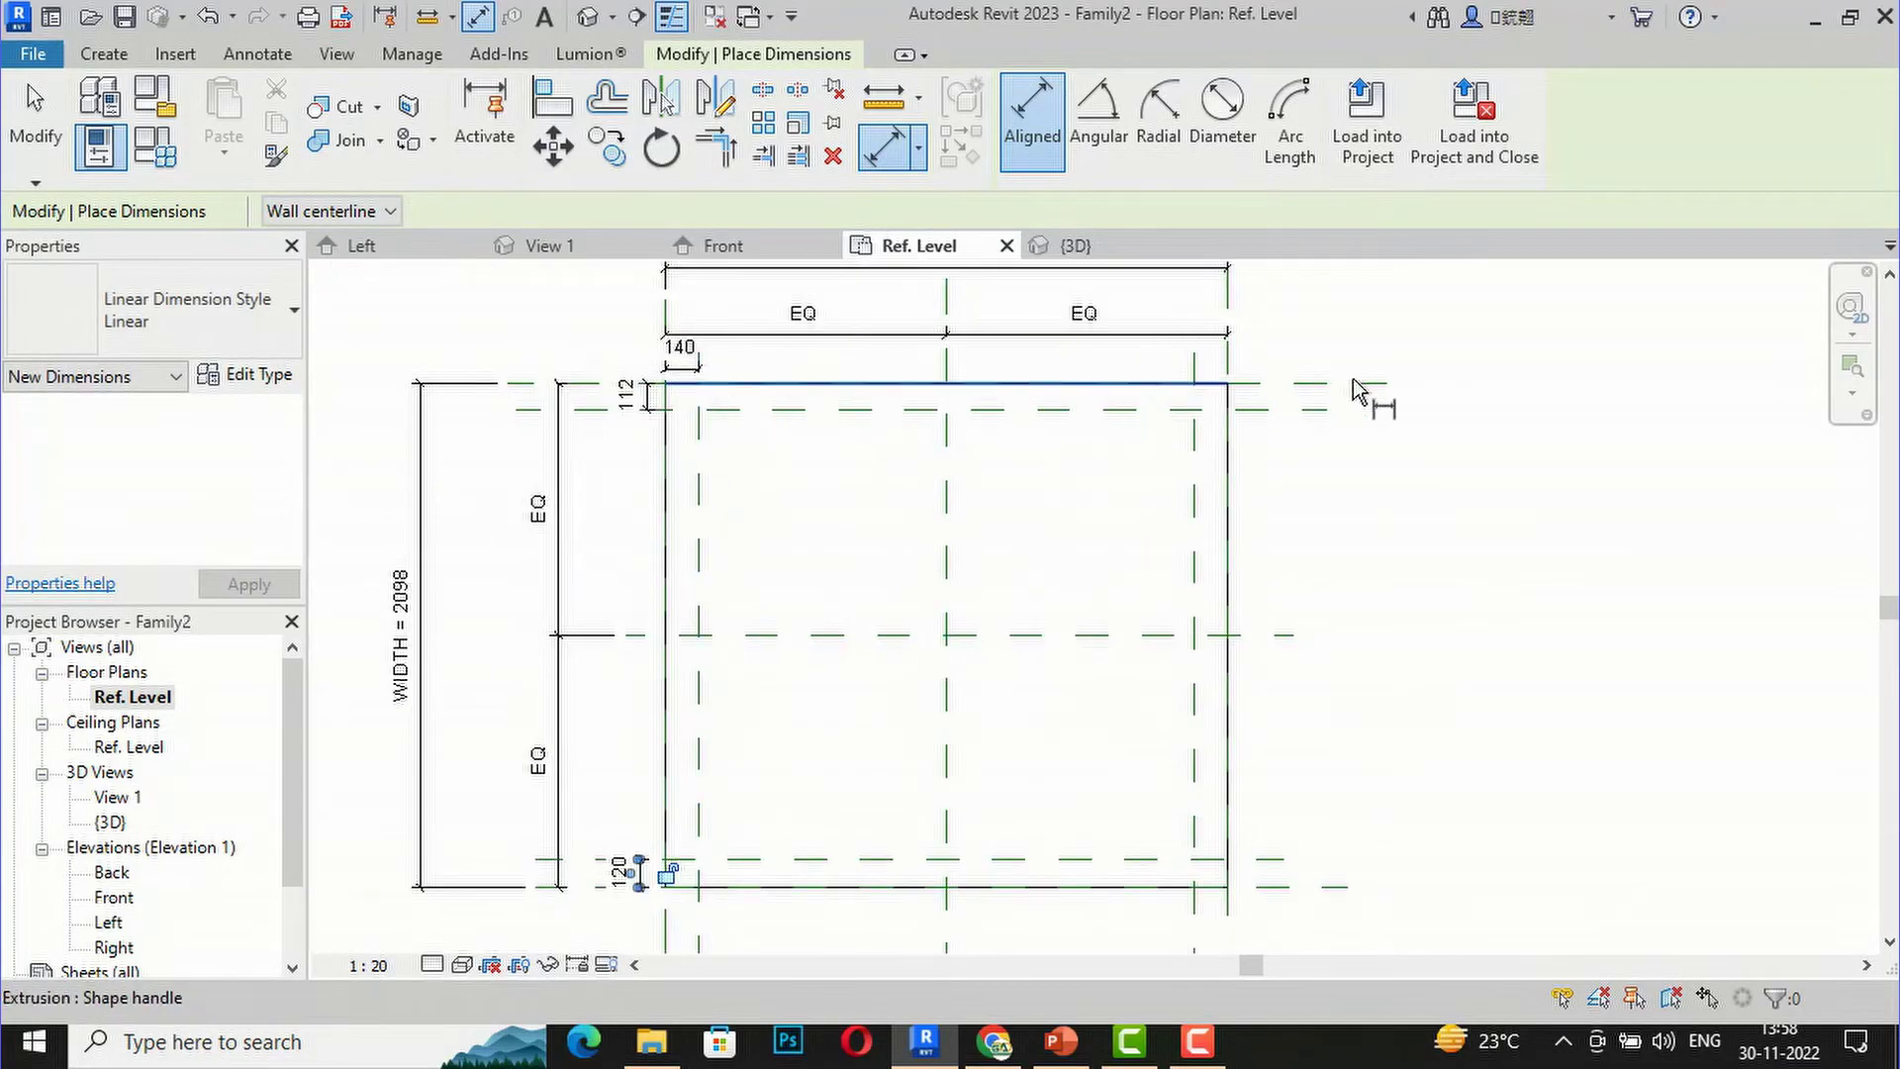
{"action": "scroll", "coordinate": [1237, 374], "scroll_direction": "up", "scroll_amount": 4}
{"action": "left_click", "coordinate": [1184, 366]}
{"action": "left_click", "coordinate": [1257, 370]}
{"action": "left_click", "coordinate": [1479, 366]}
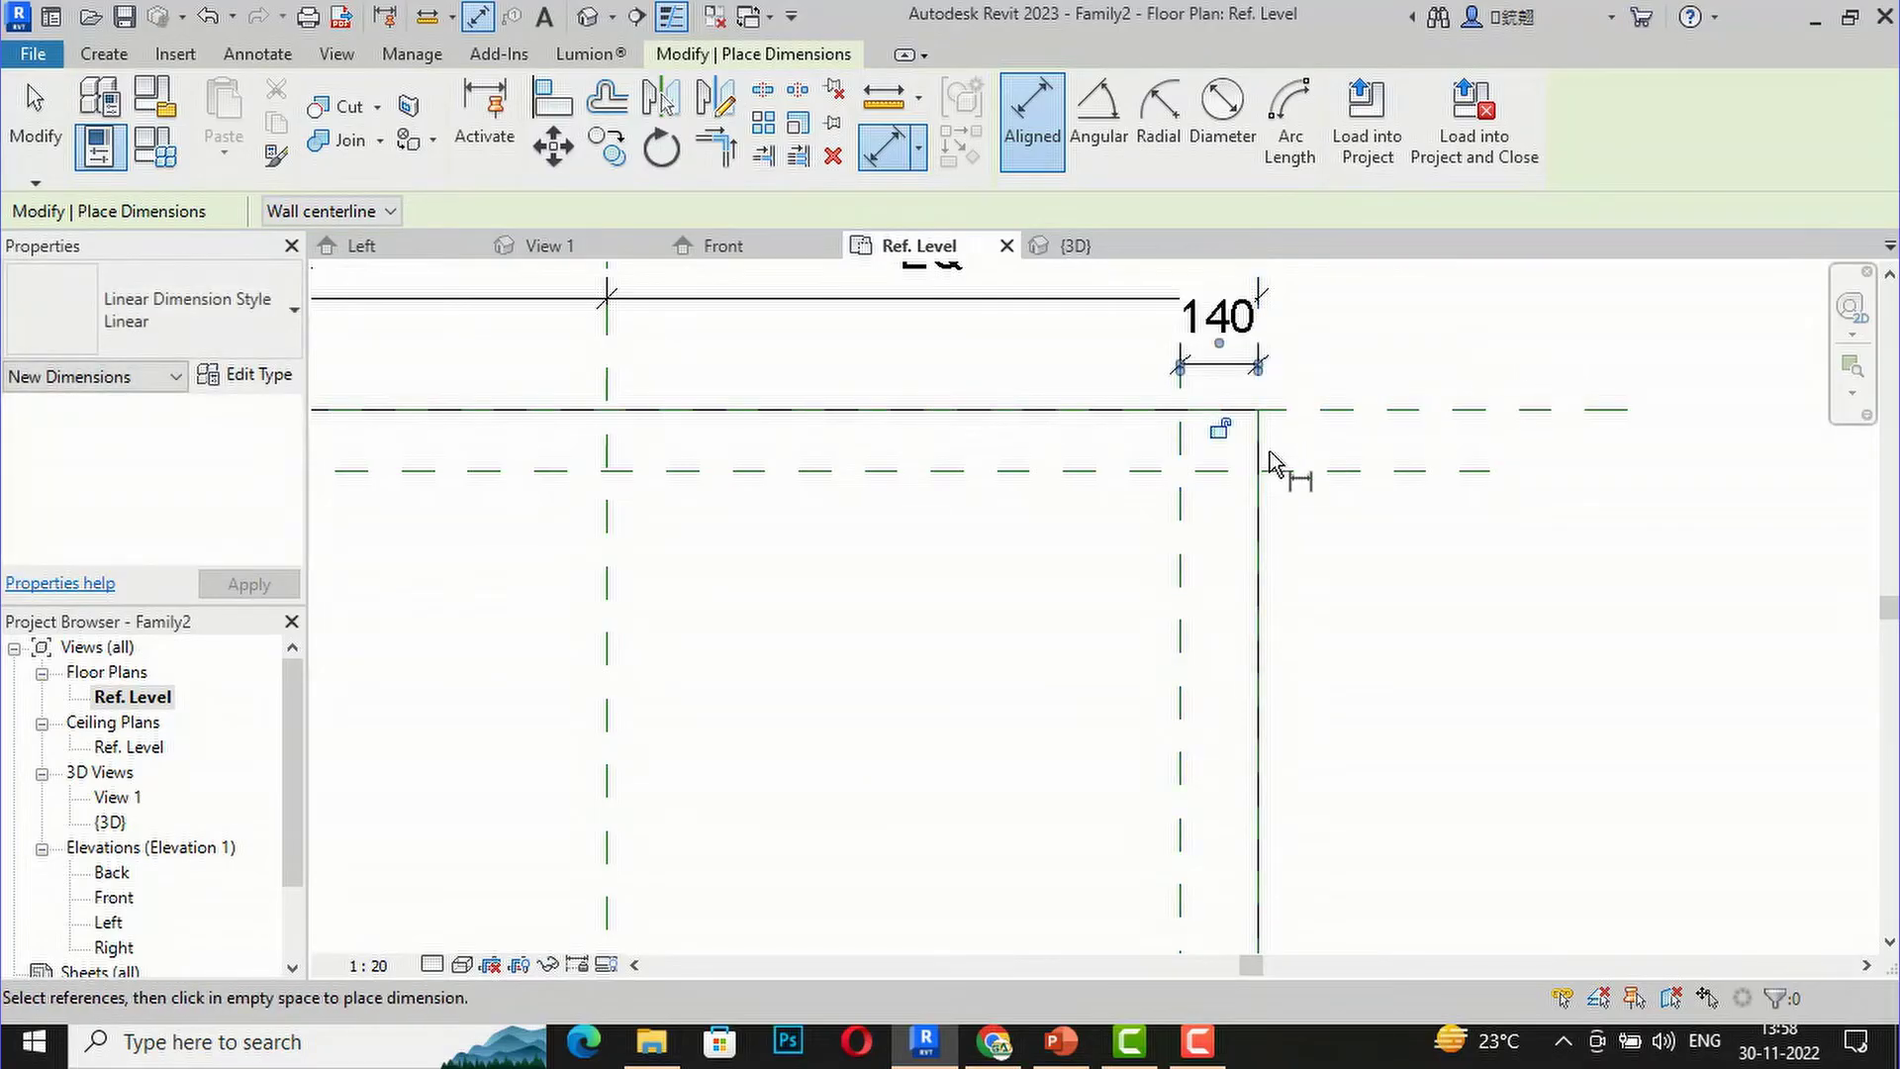
{"action": "scroll", "coordinate": [1257, 435], "scroll_direction": "down", "scroll_amount": 3}
{"action": "scroll", "coordinate": [948, 384], "scroll_direction": "down", "scroll_amount": 2}
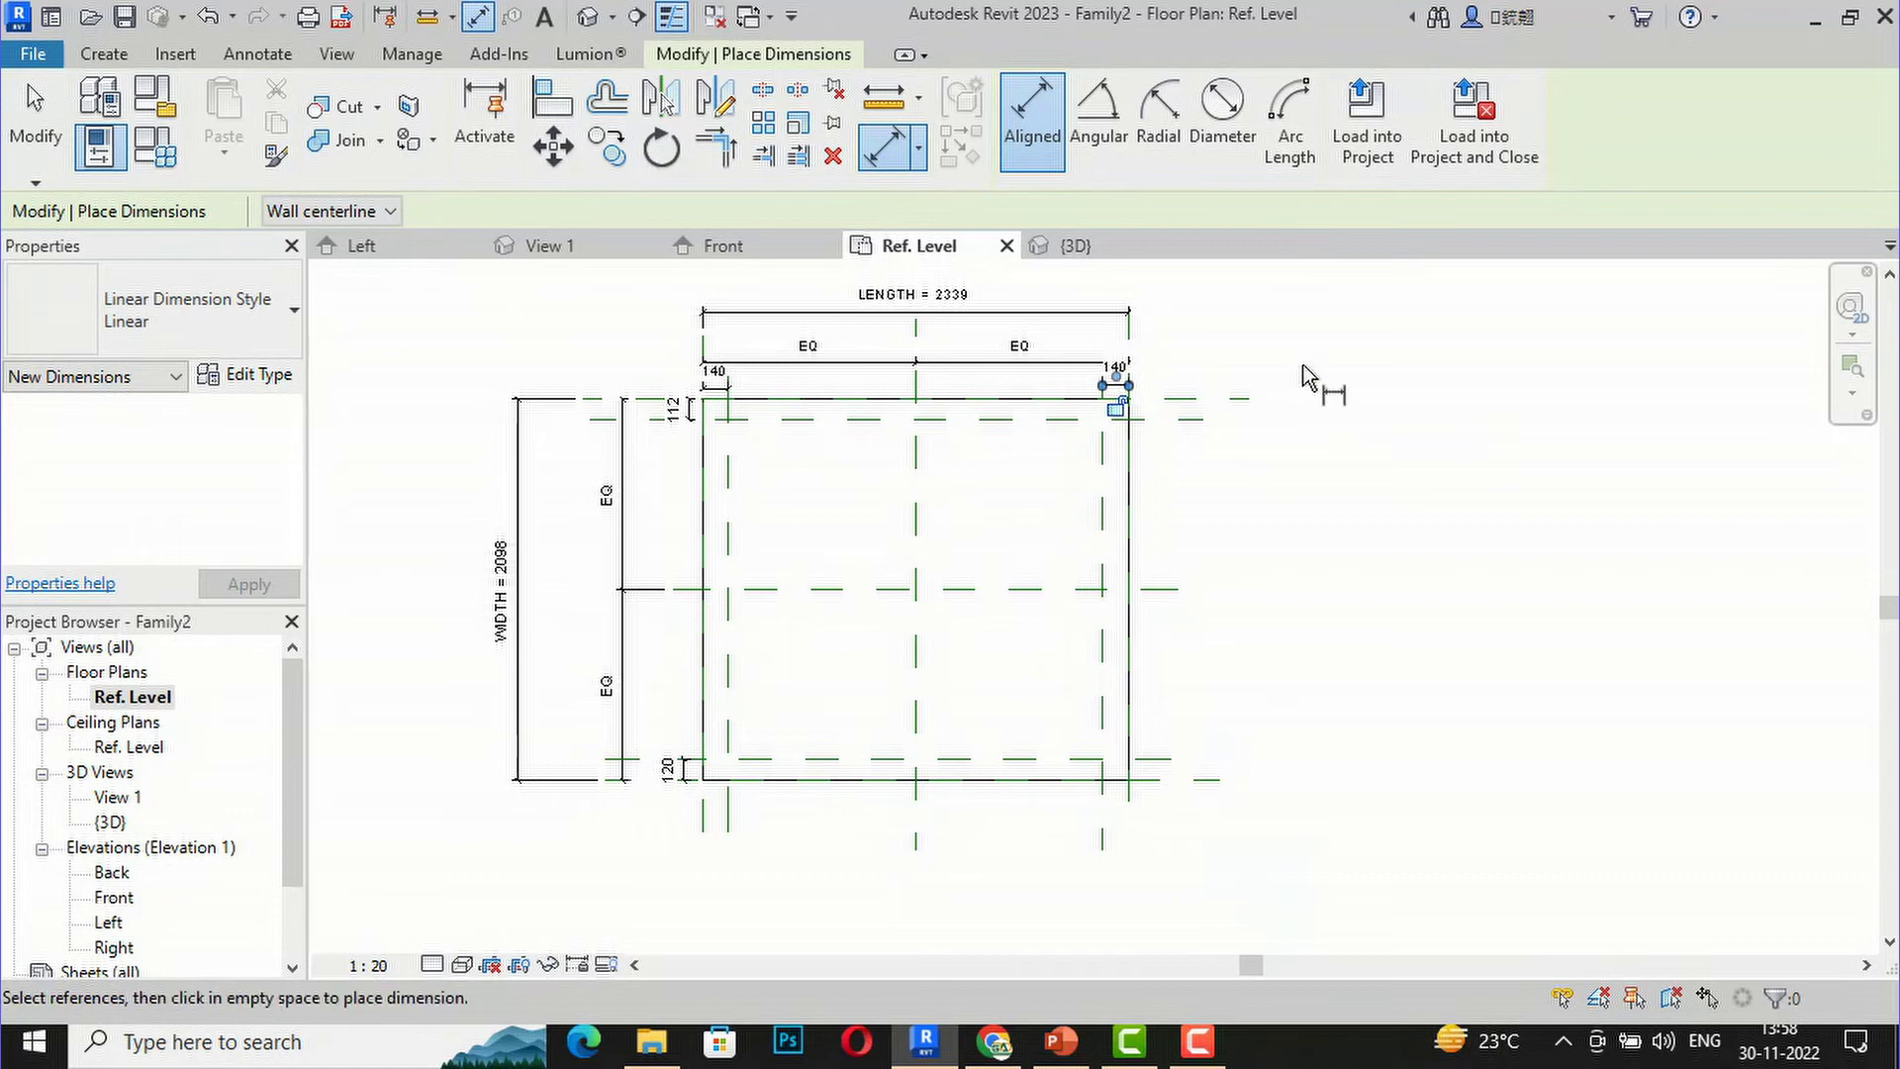
{"action": "key", "text": "Escape"}
{"action": "key", "text": "Escape"}
{"action": "scroll", "coordinate": [791, 663], "scroll_direction": "up", "scroll_amount": 2}
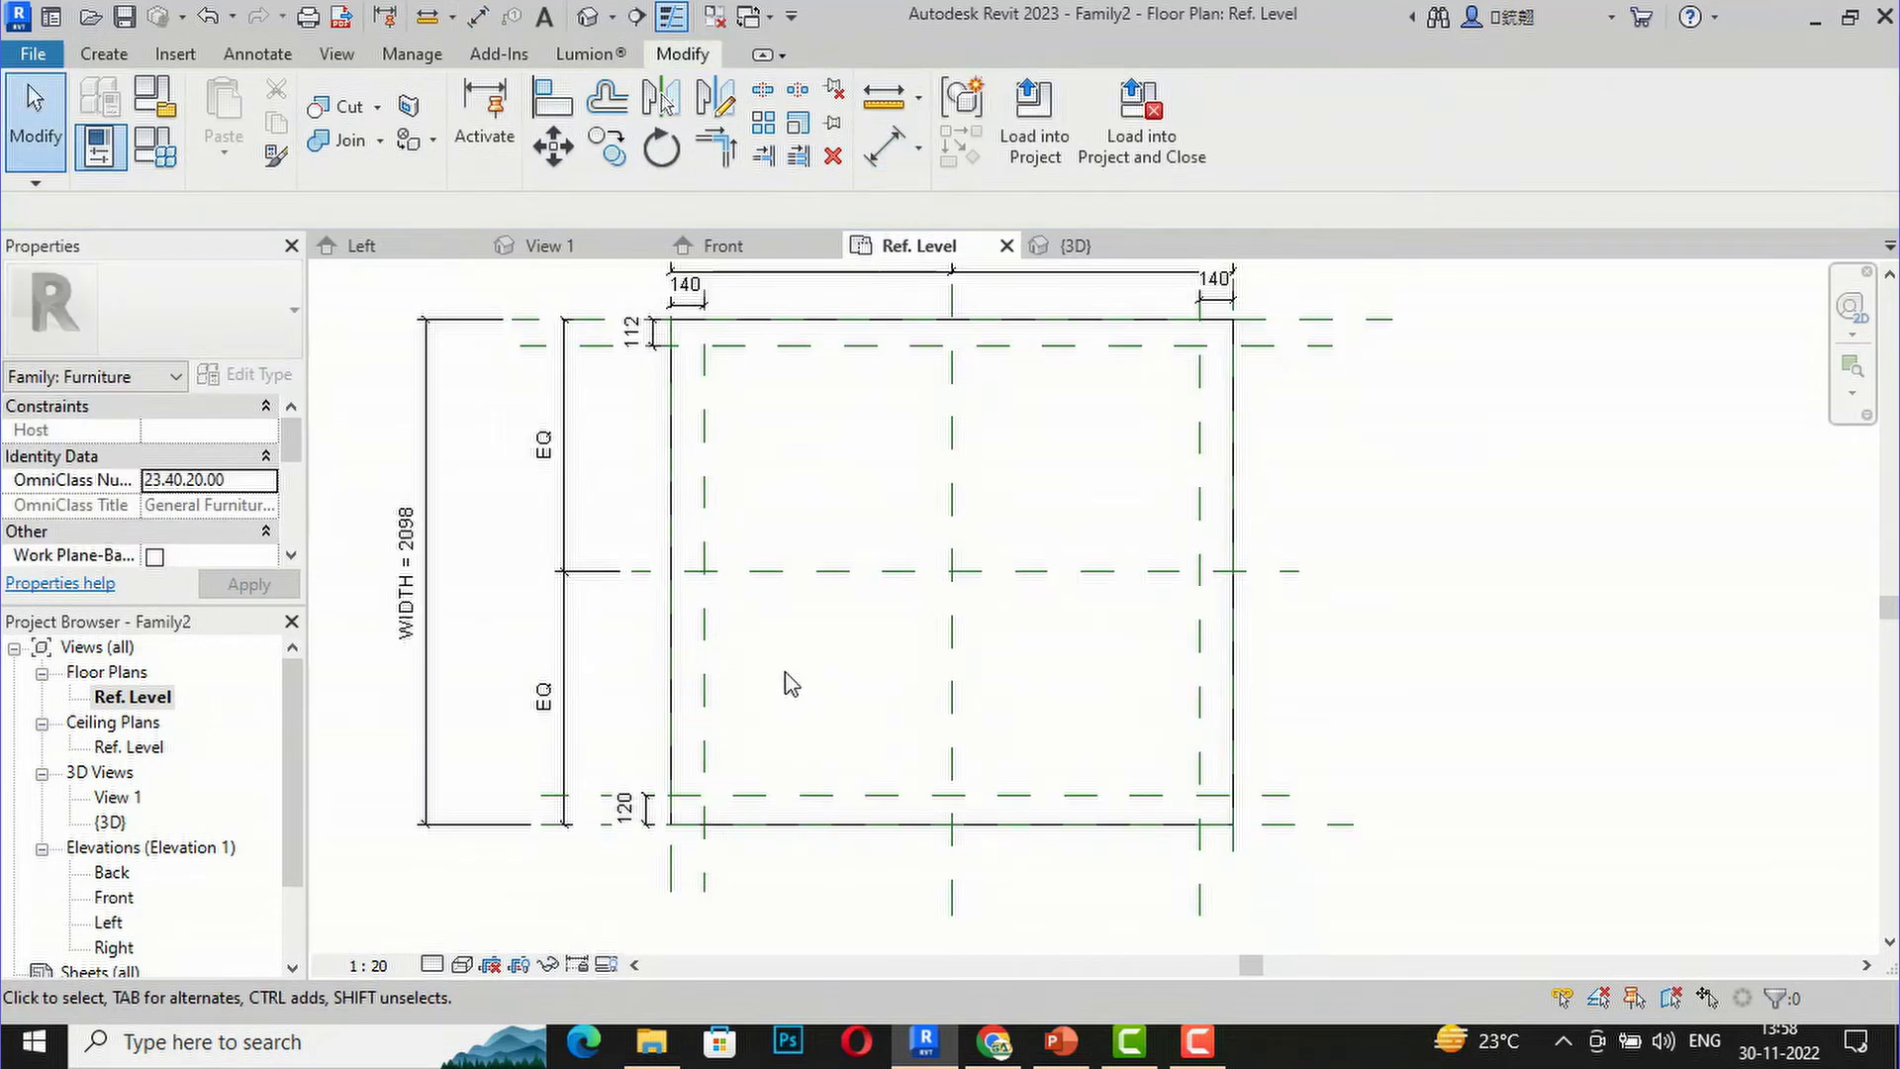
{"action": "left_click", "coordinate": [645, 831]}
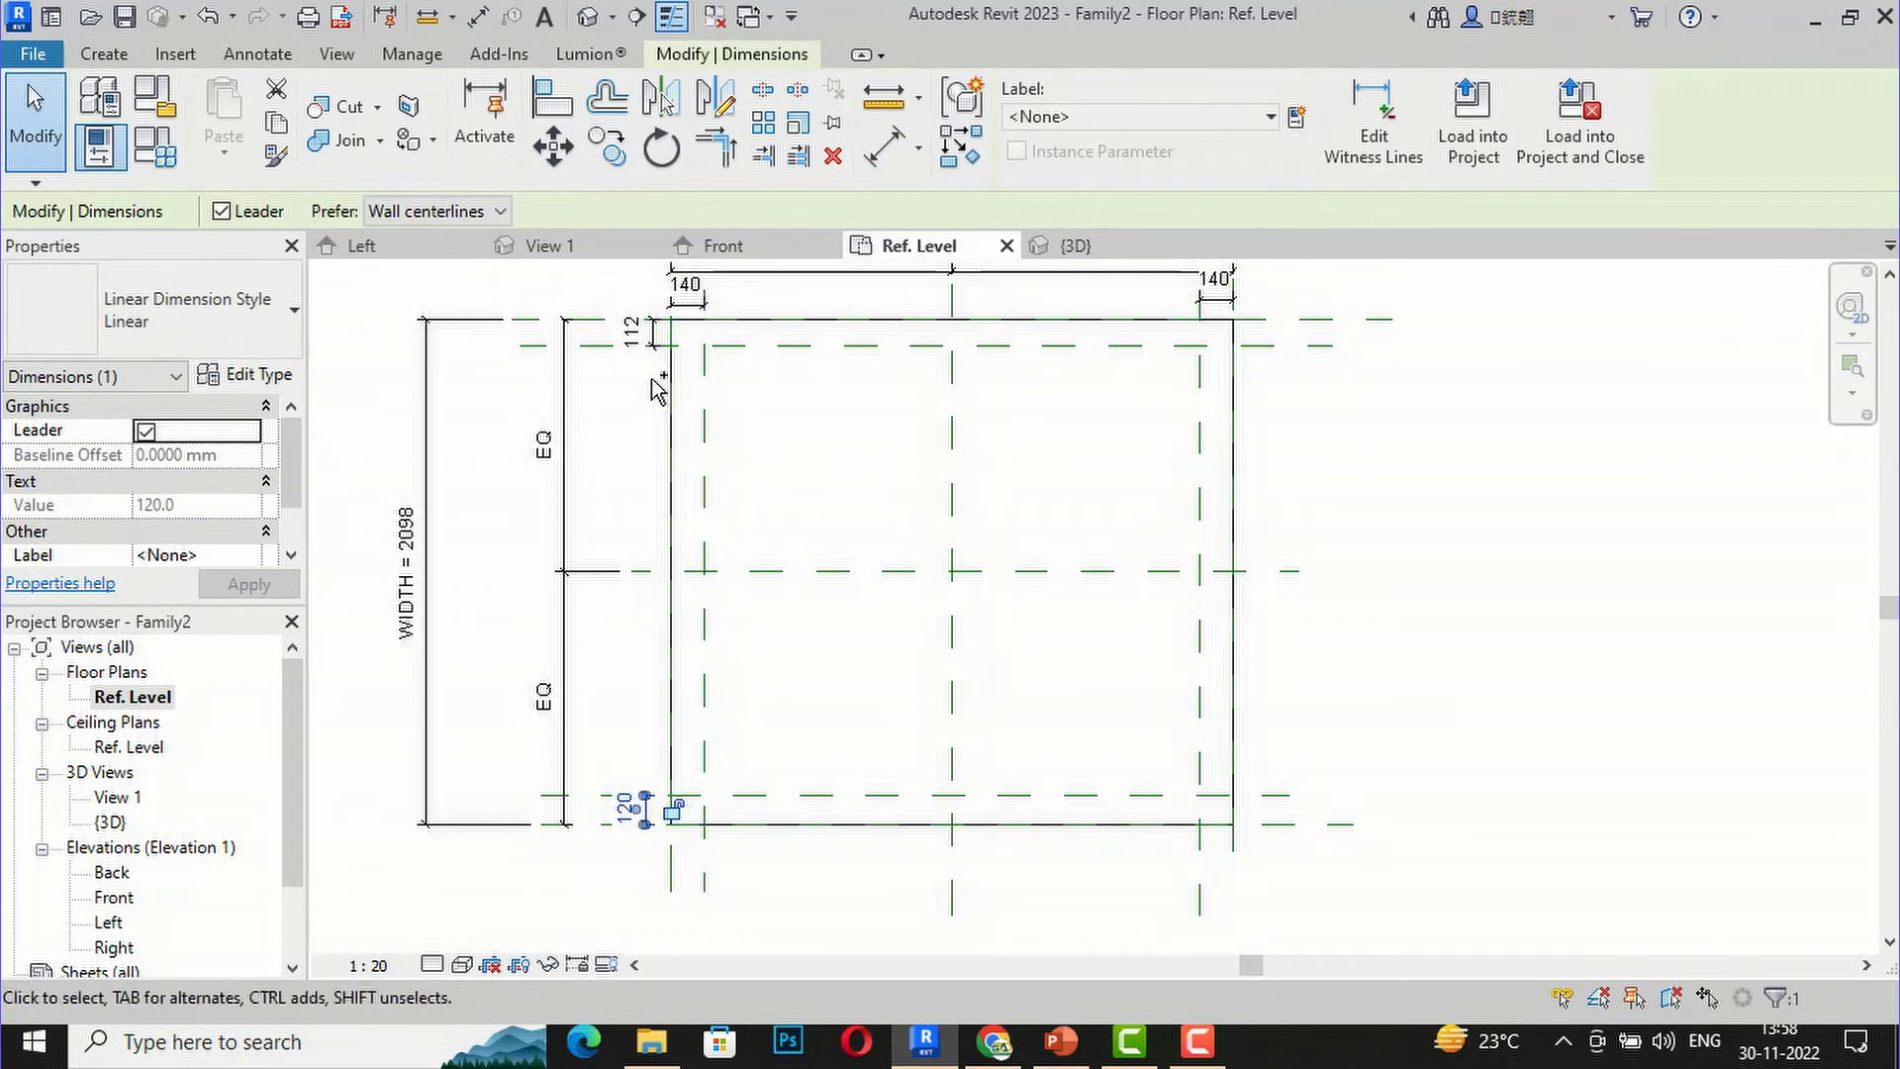
Step: Label the 112, 120 and both 140 offset dimensions with a new type parameter named Legs
{"action": "left_click", "coordinate": [651, 336], "text": "ctrl"}
{"action": "left_click", "coordinate": [683, 289], "text": "ctrl"}
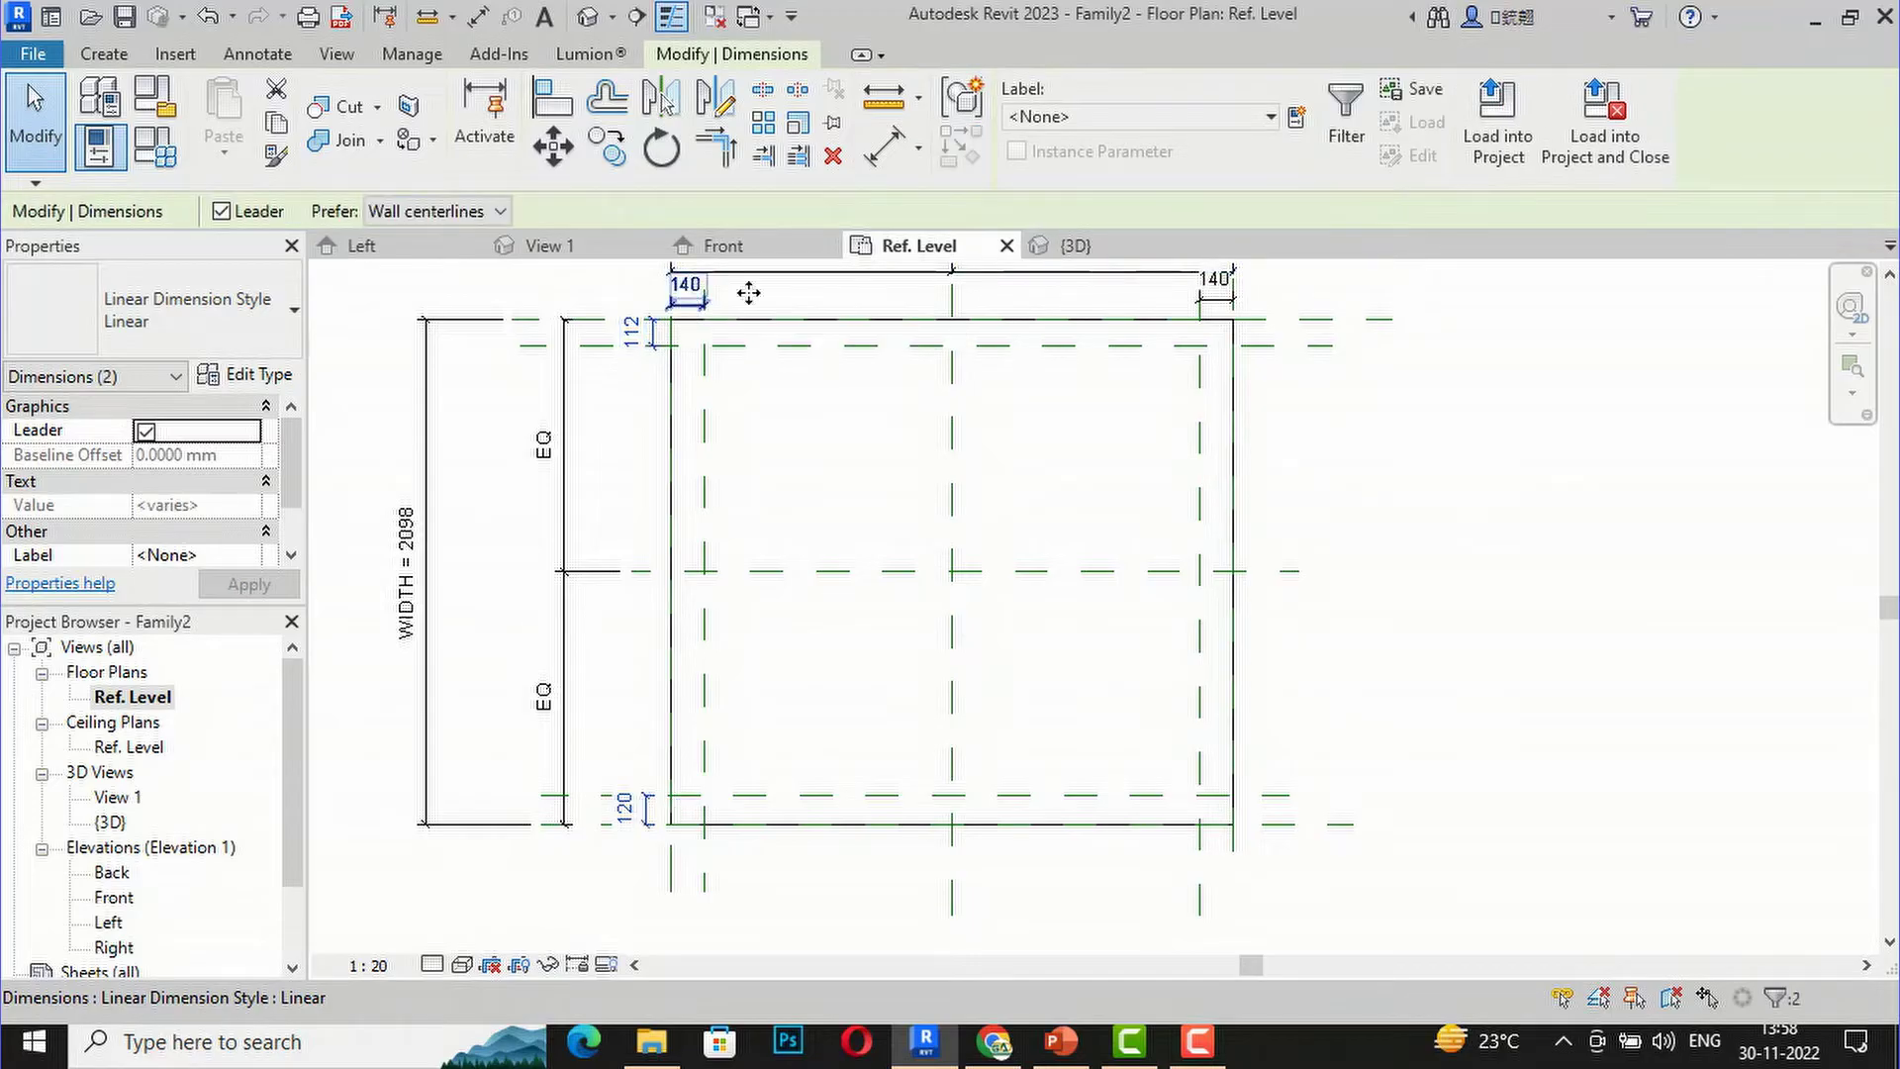
{"action": "left_click", "coordinate": [1216, 292], "text": "ctrl"}
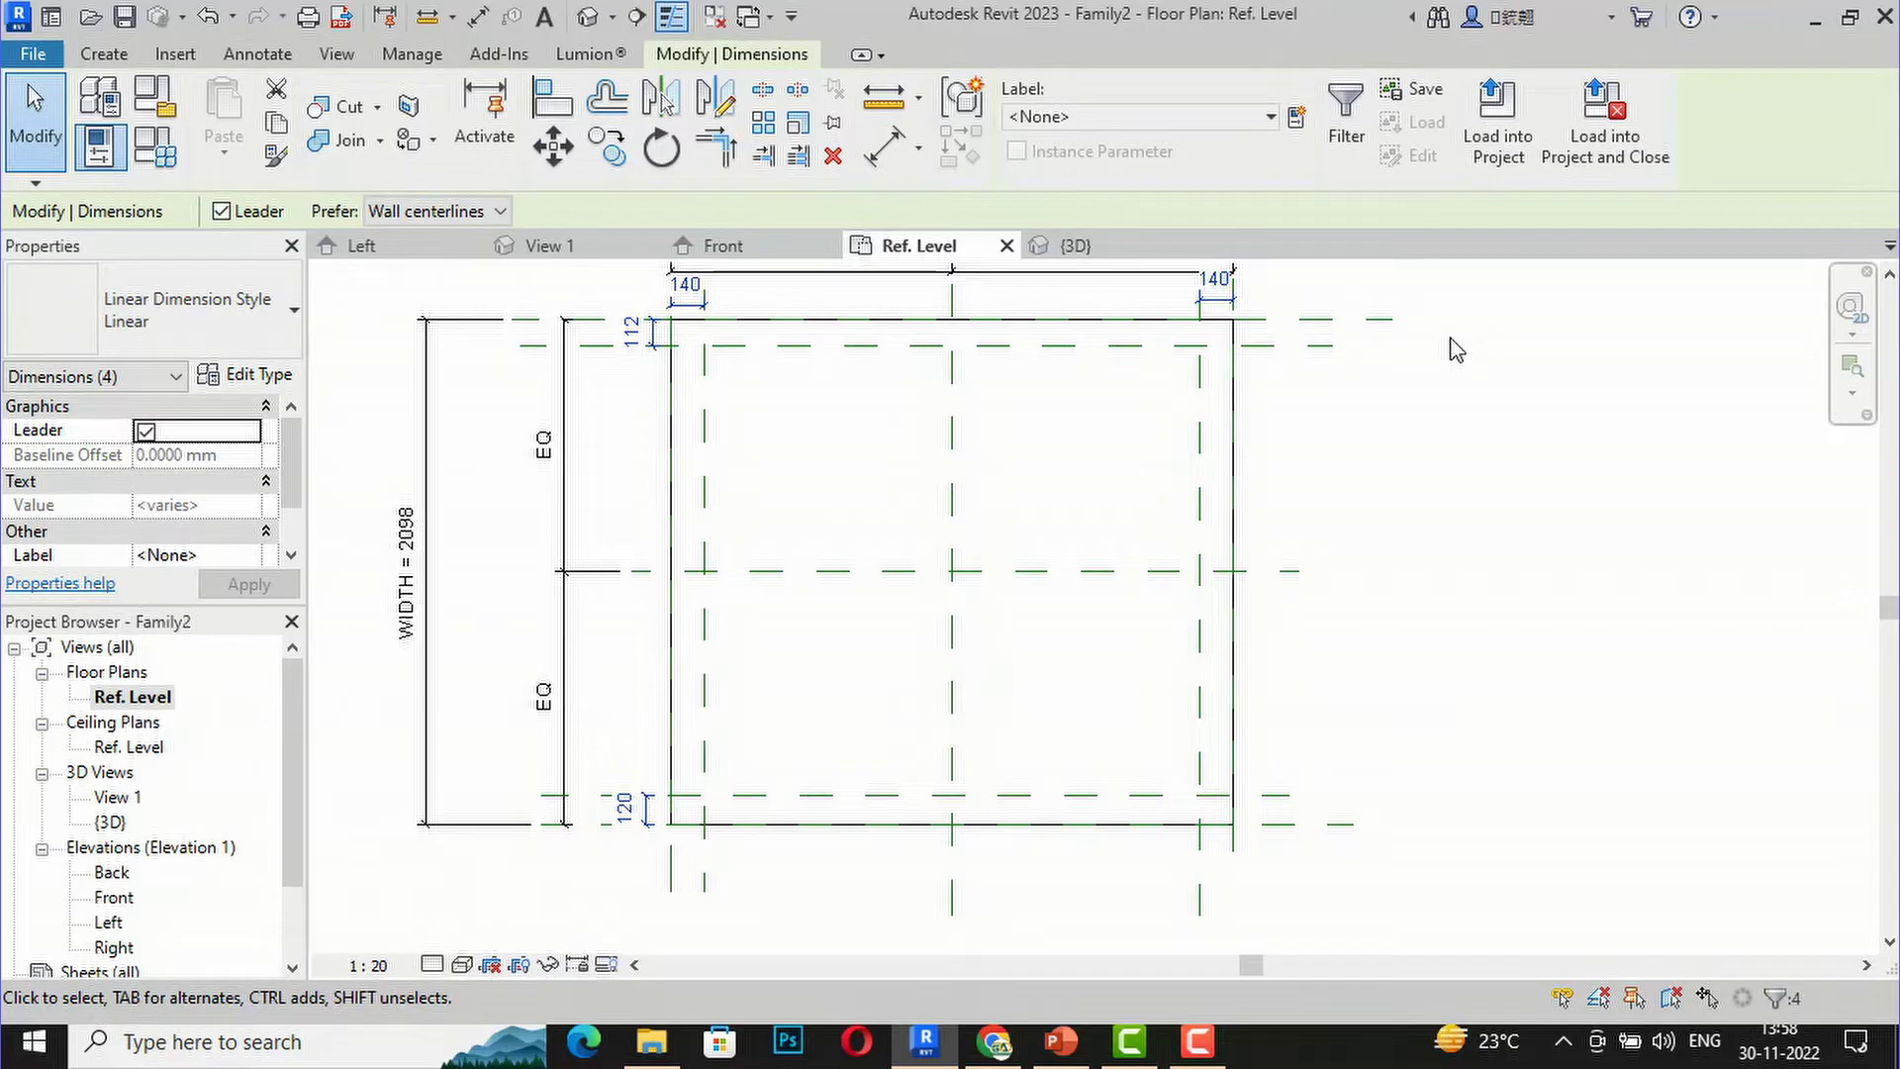
{"action": "left_click", "coordinate": [1296, 122]}
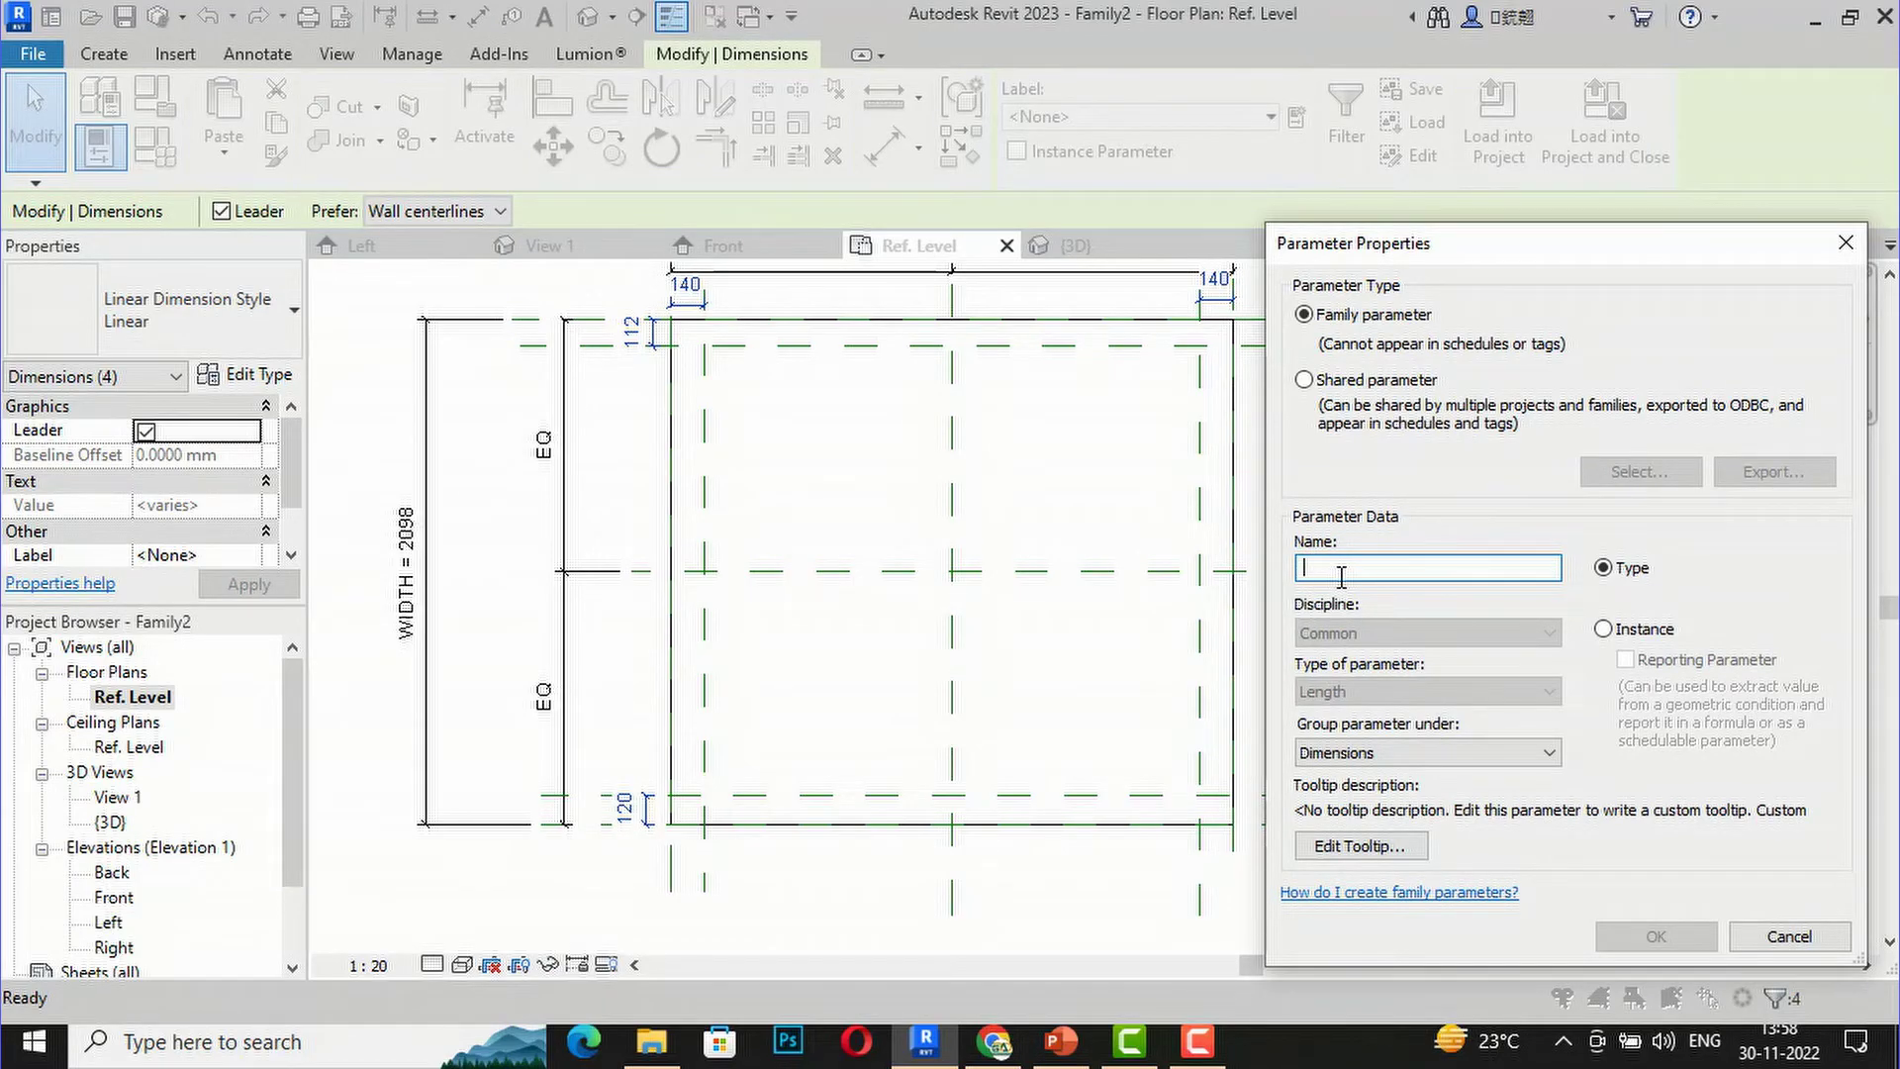
{"action": "type", "text": "Legs"}
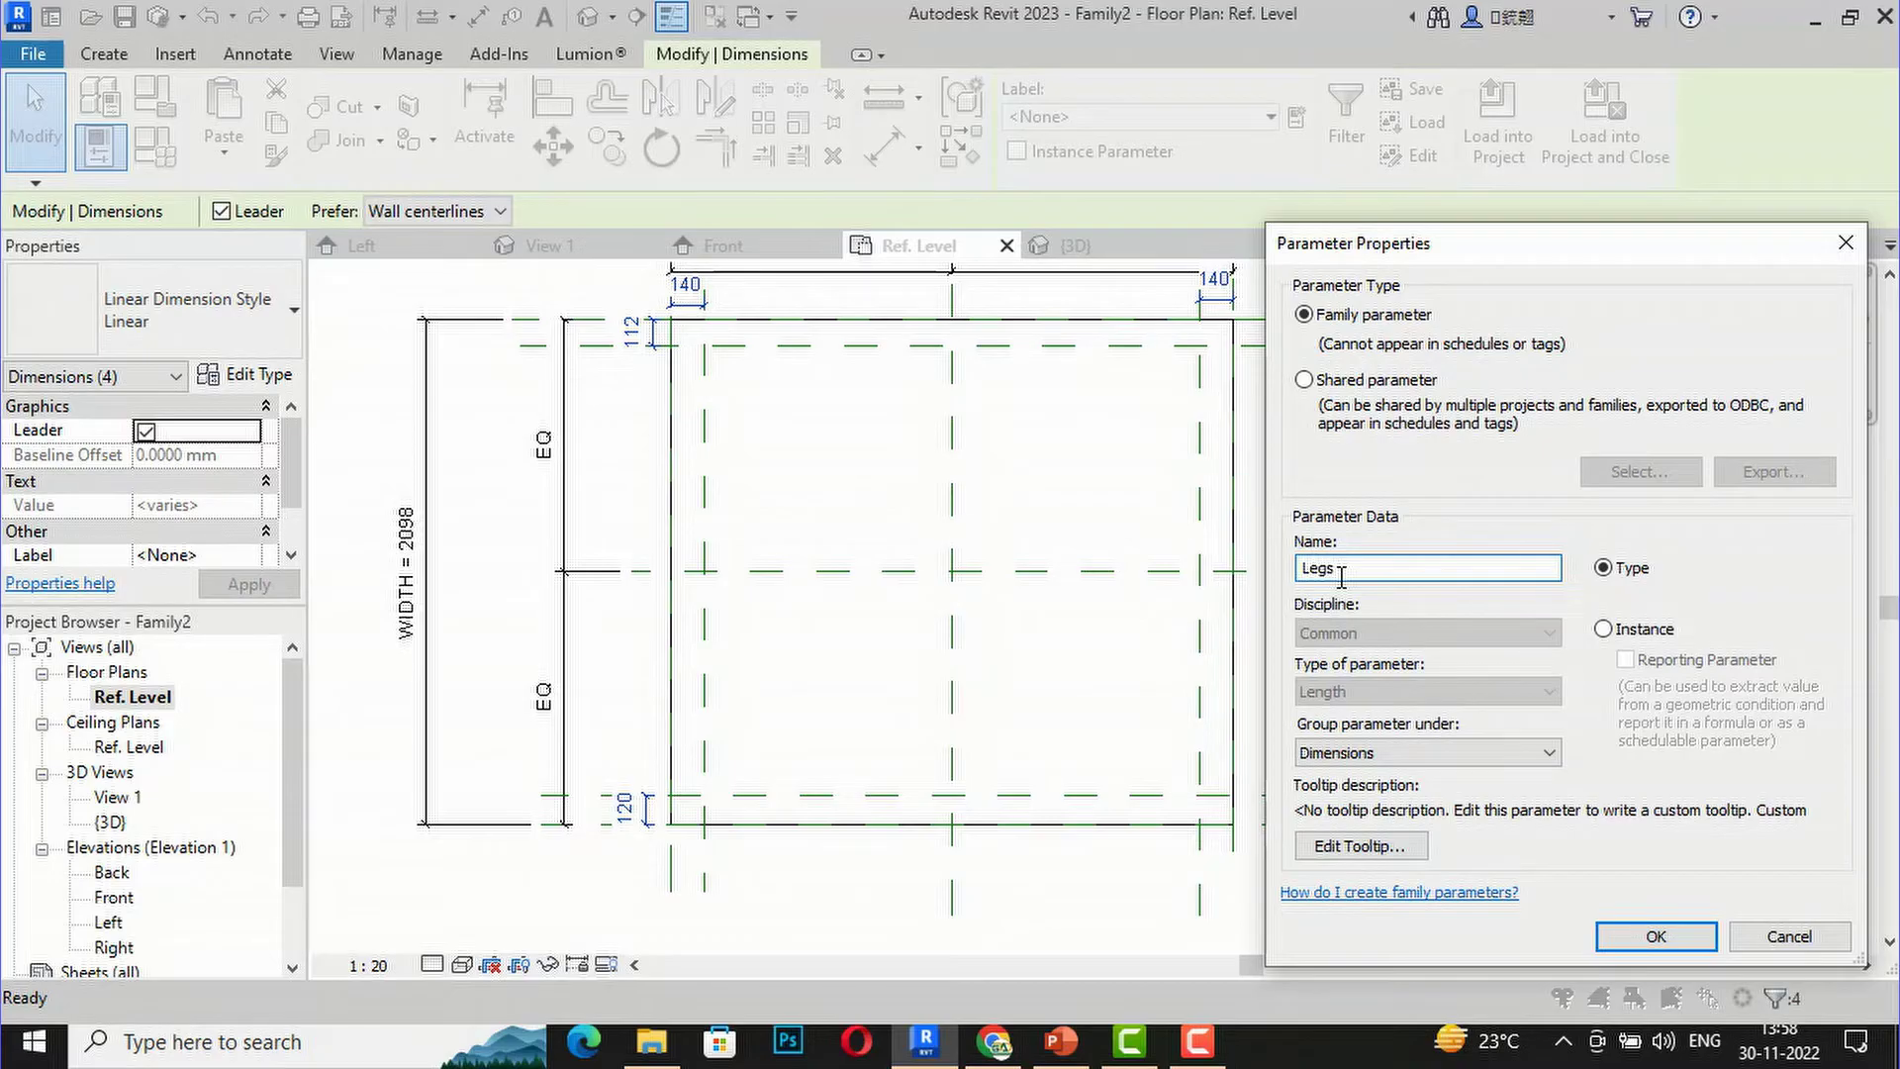
{"action": "left_click", "coordinate": [1658, 936]}
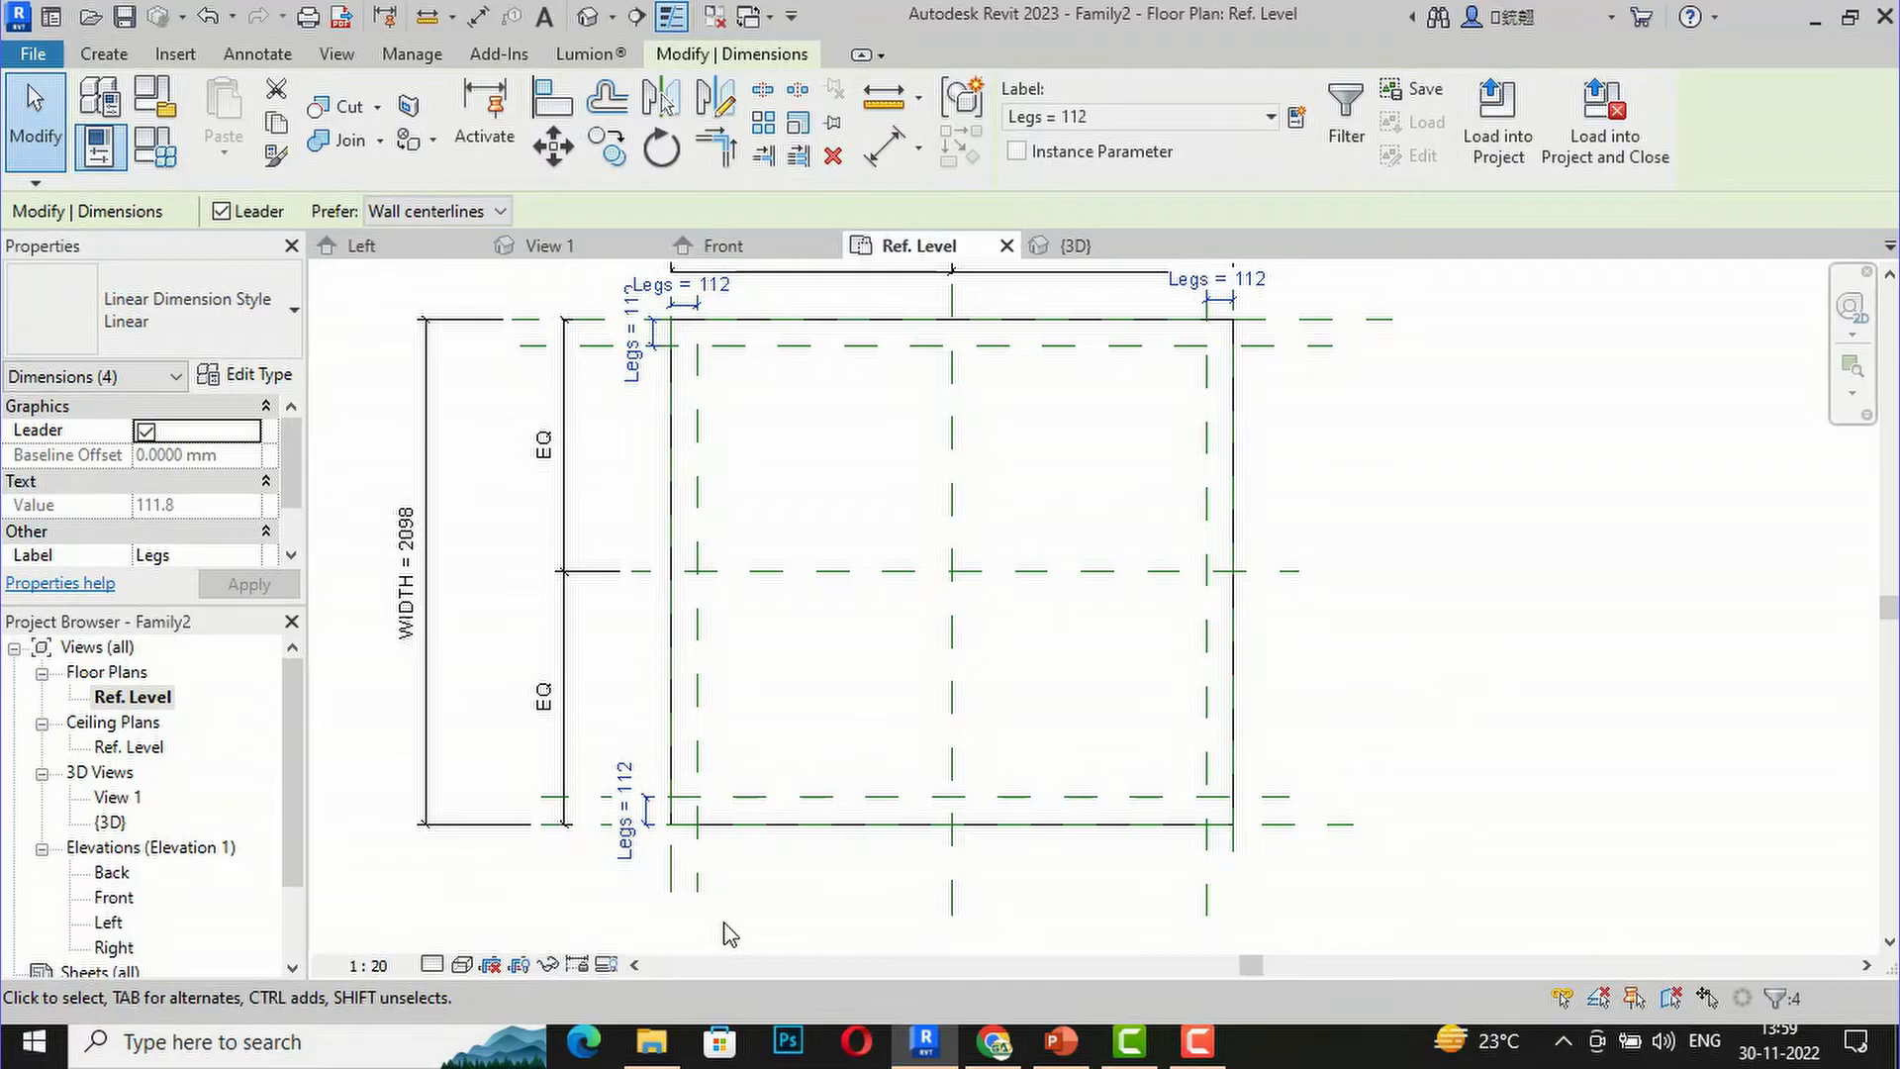
{"action": "scroll", "coordinate": [729, 928], "scroll_direction": "down", "scroll_amount": 1}
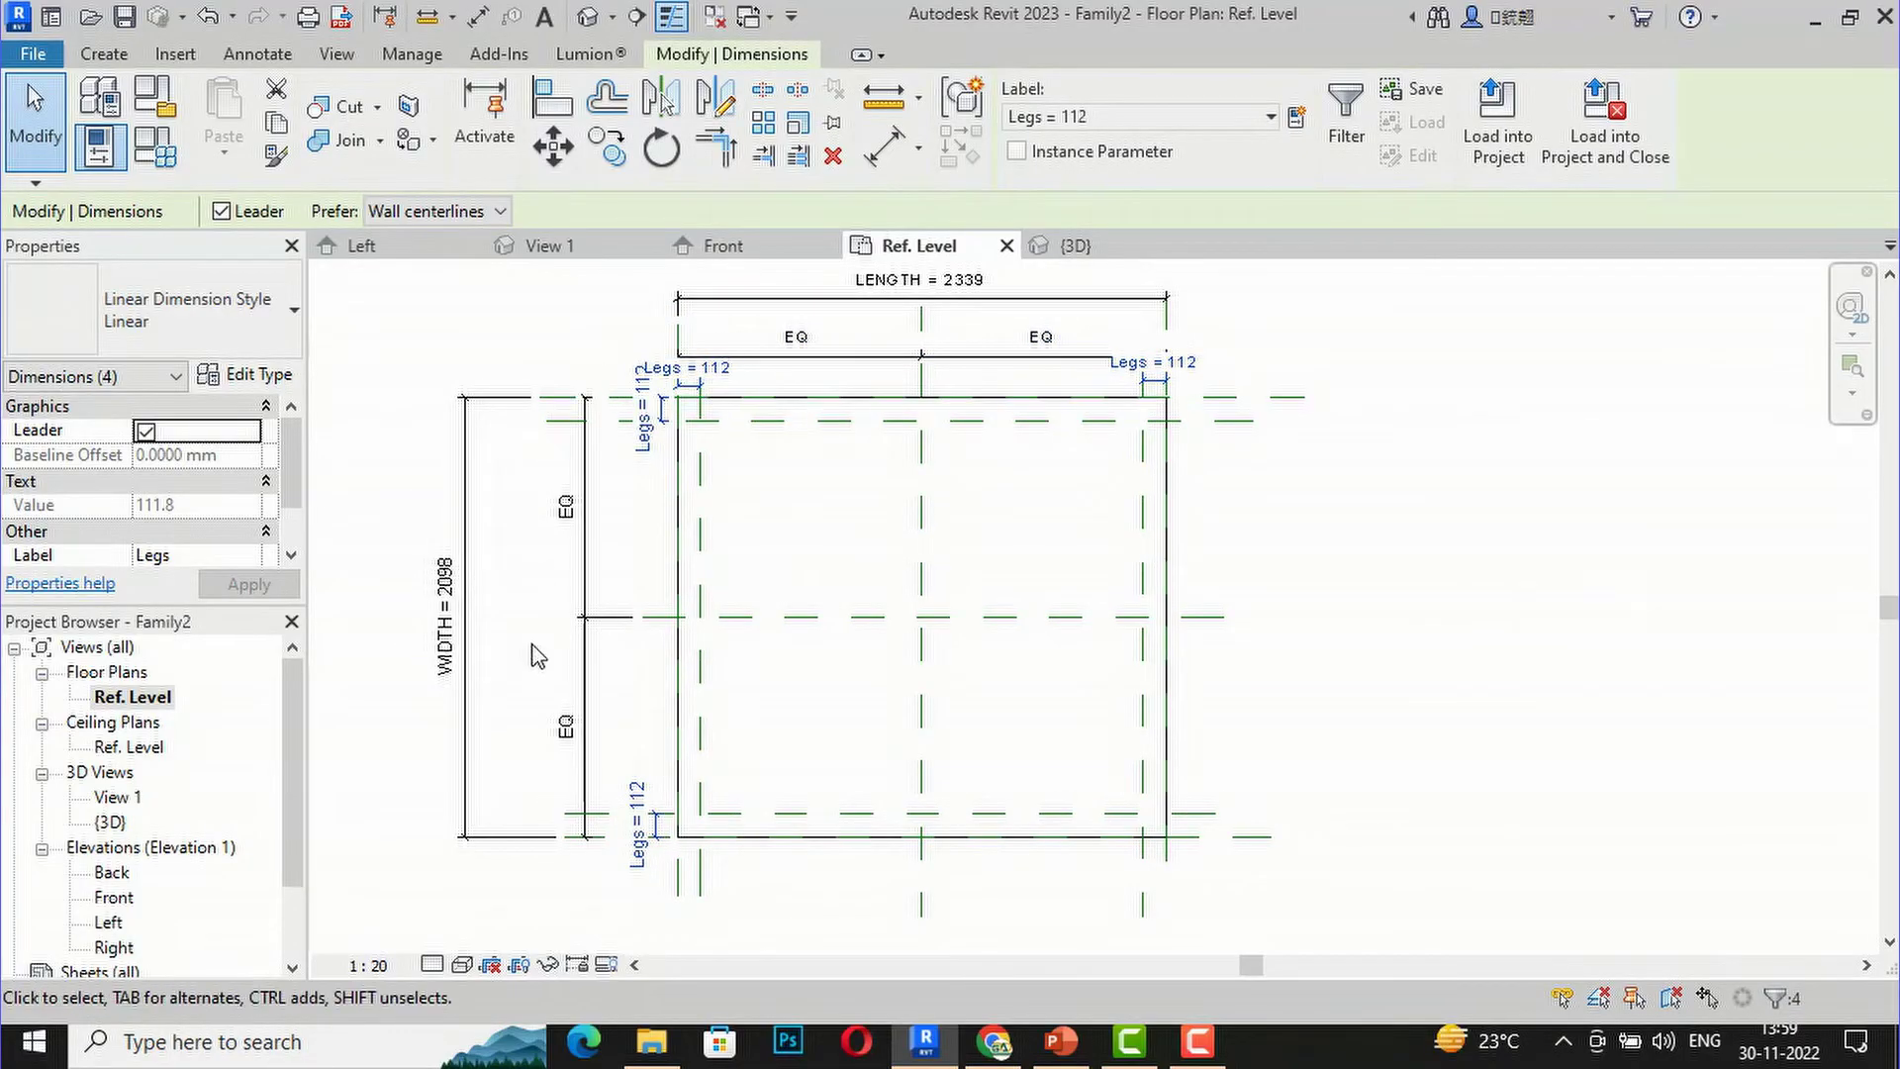
{"action": "scroll", "coordinate": [678, 368], "scroll_direction": "up", "scroll_amount": 2}
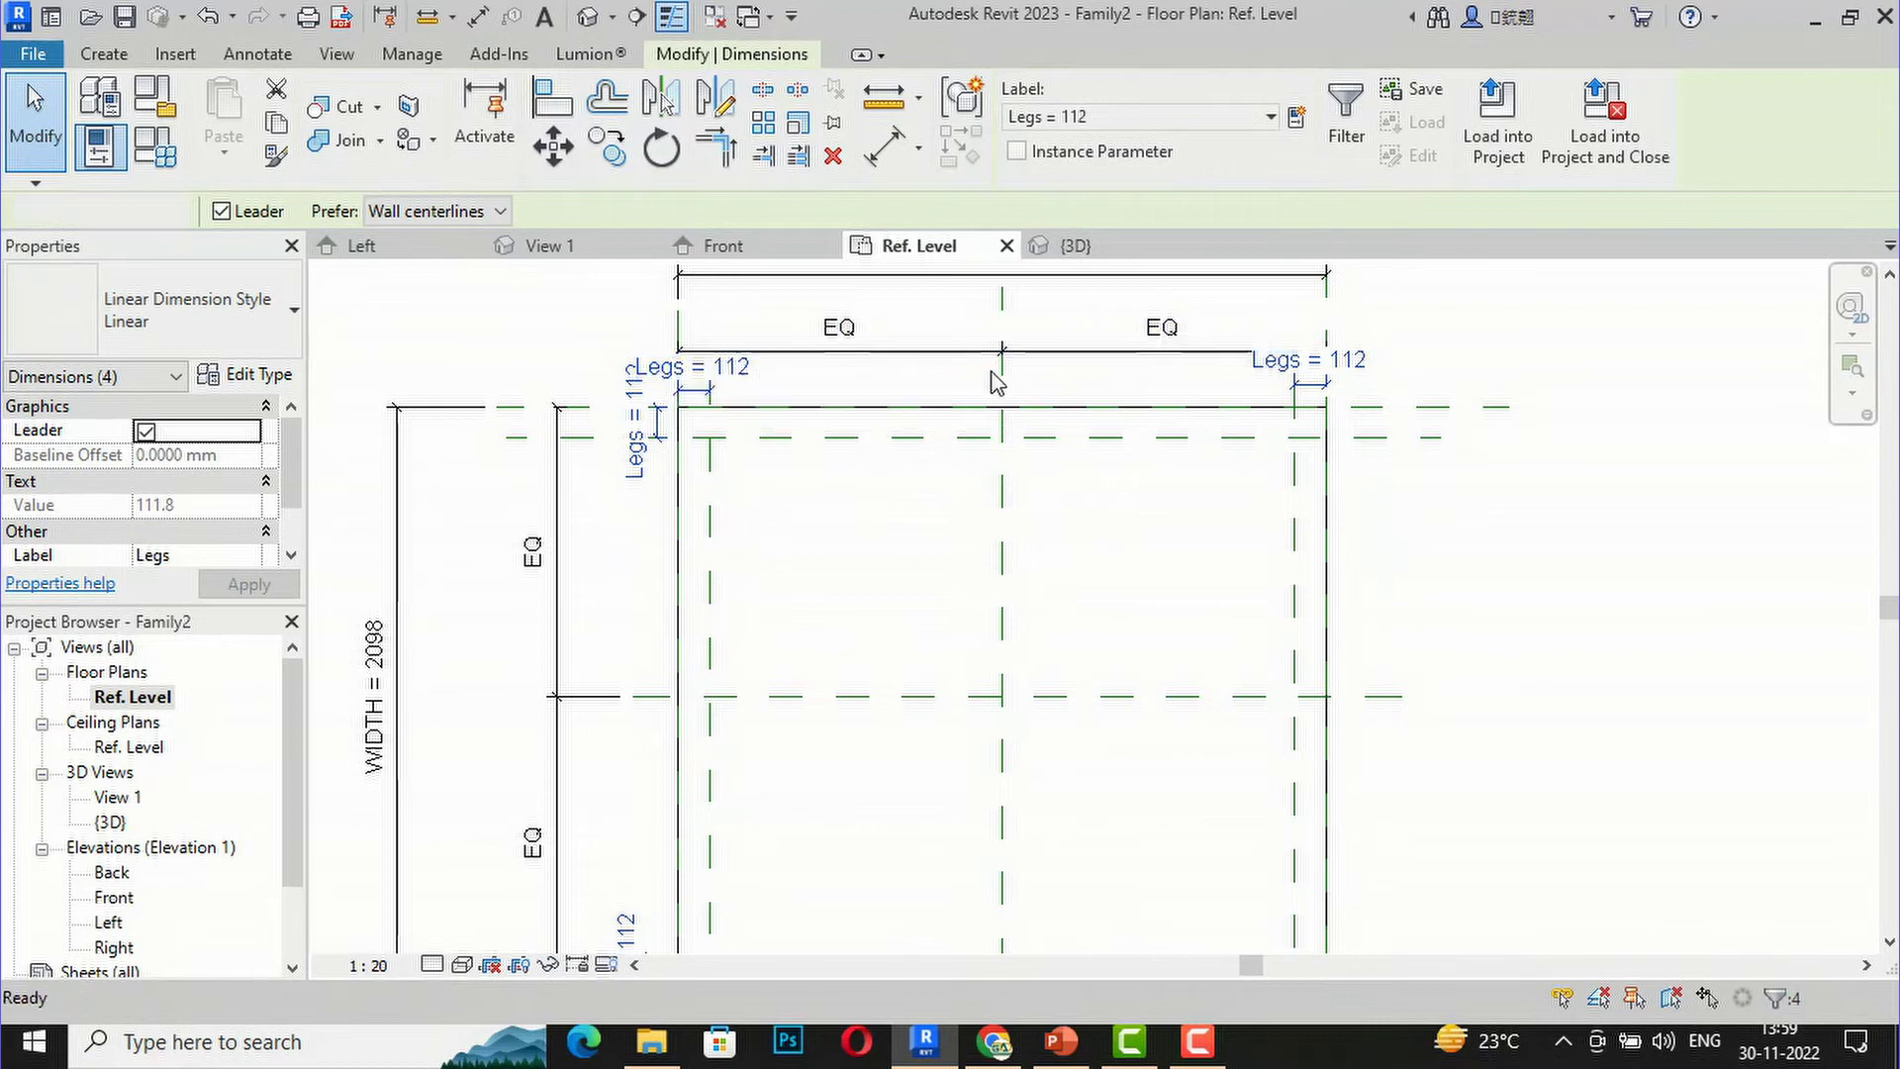
{"action": "key", "text": "Escape"}
{"action": "scroll", "coordinate": [912, 450], "scroll_direction": "down", "scroll_amount": 1}
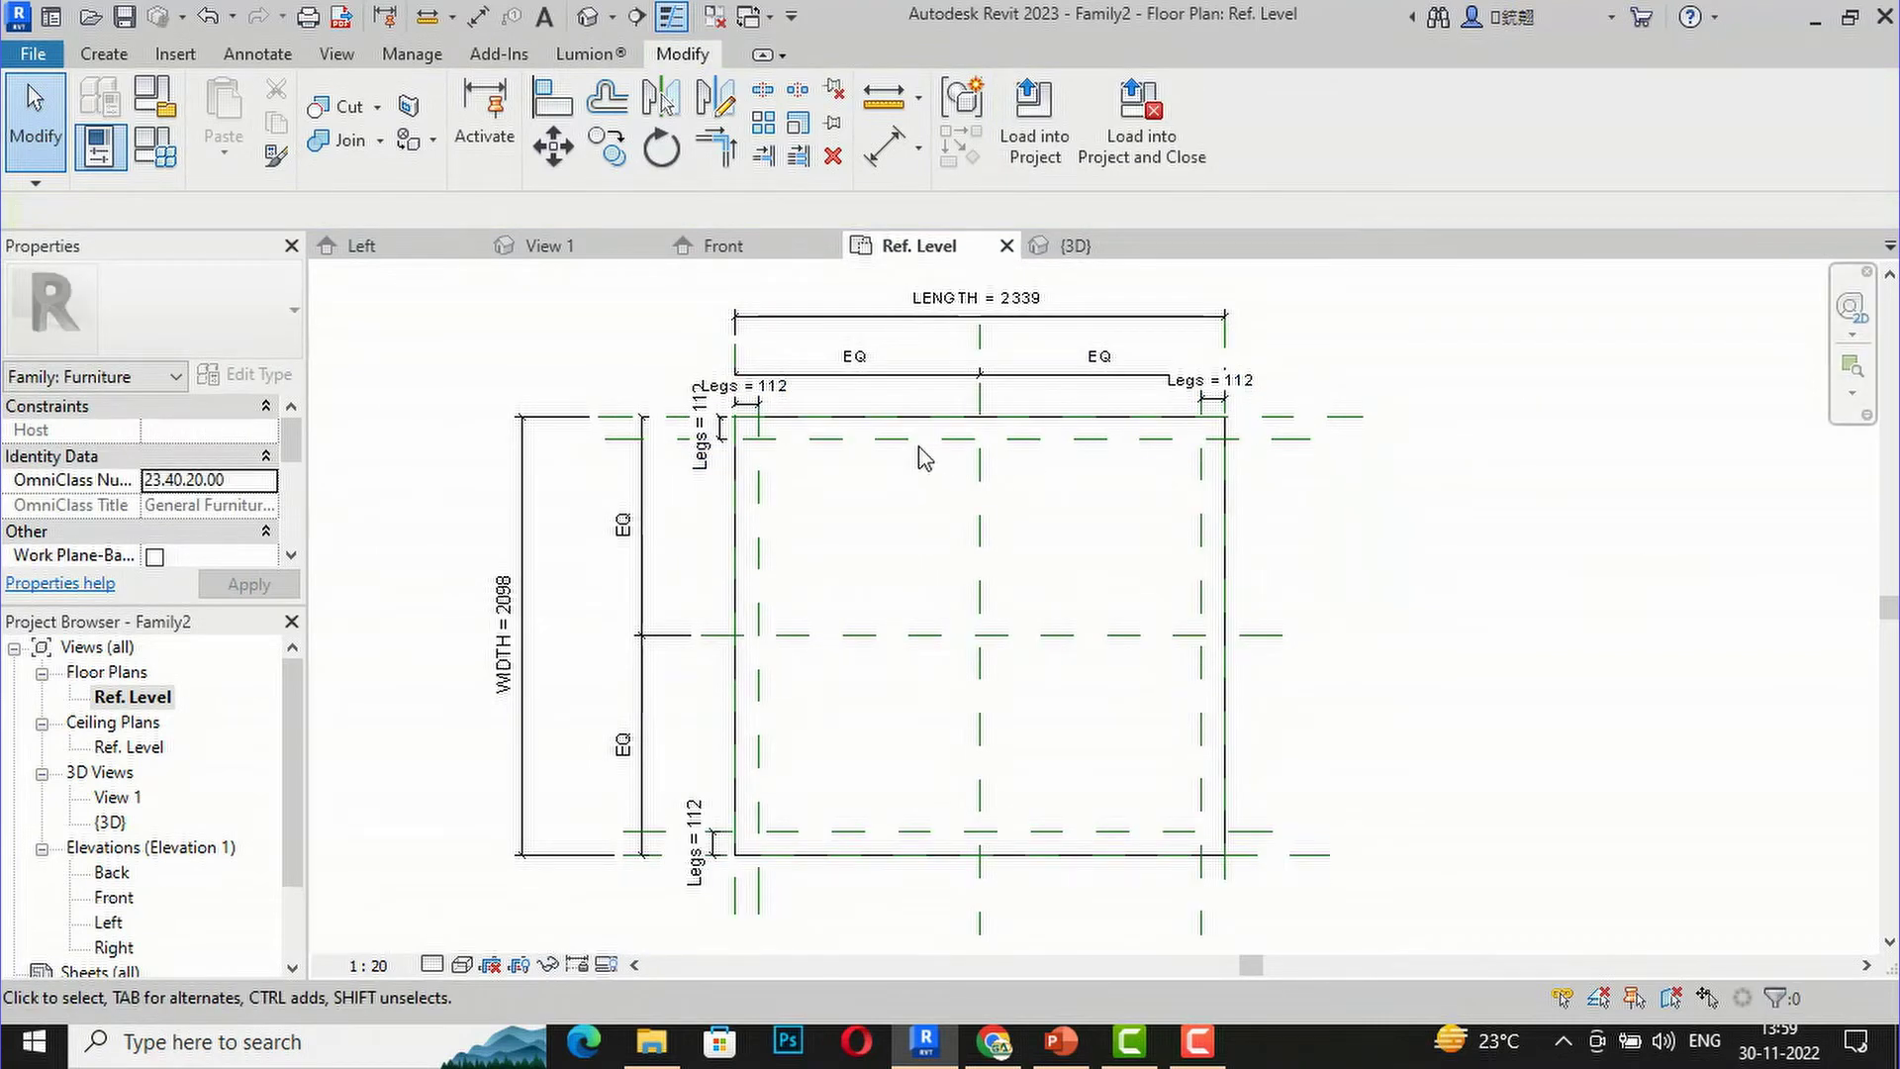
{"action": "scroll", "coordinate": [821, 426], "scroll_direction": "up", "scroll_amount": 1}
{"action": "scroll", "coordinate": [777, 368], "scroll_direction": "down", "scroll_amount": 1}
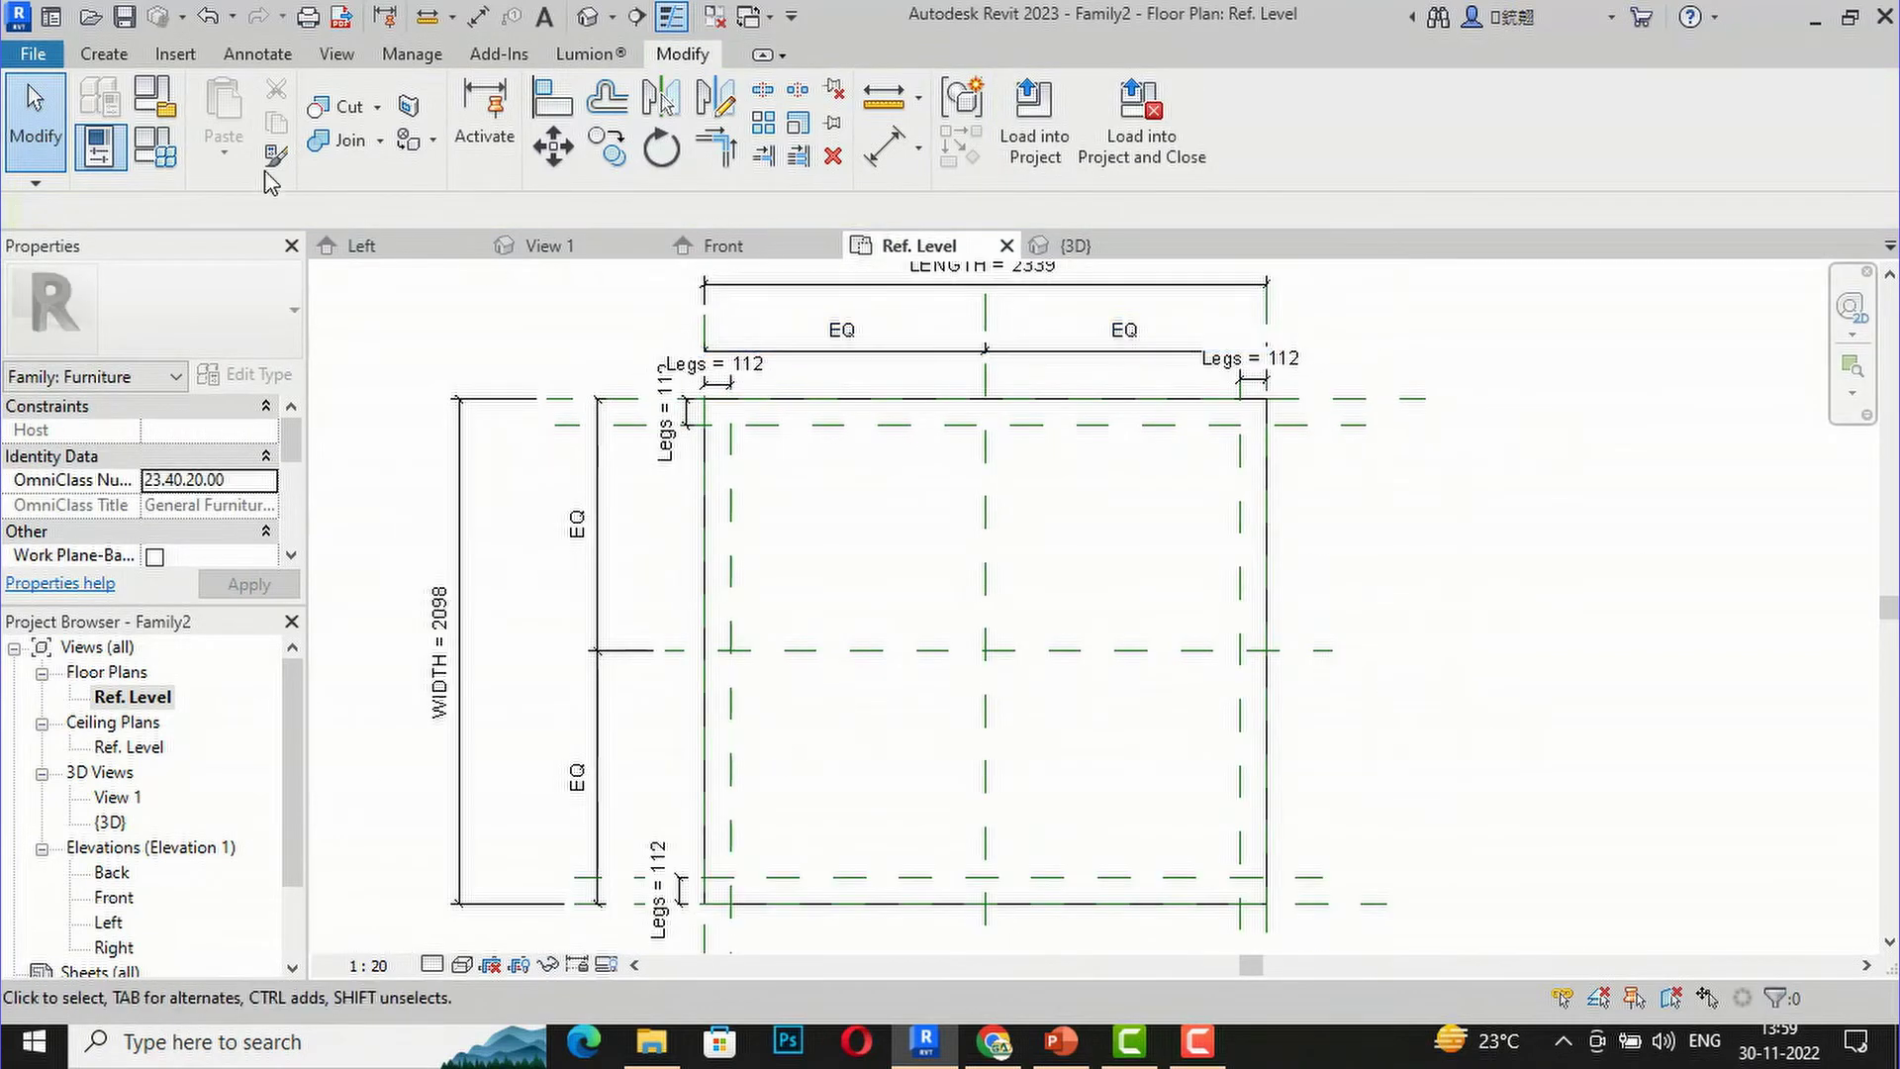
Step: Set the Legs value to 100 in Family Types and apply it
{"action": "left_click", "coordinate": [146, 149]}
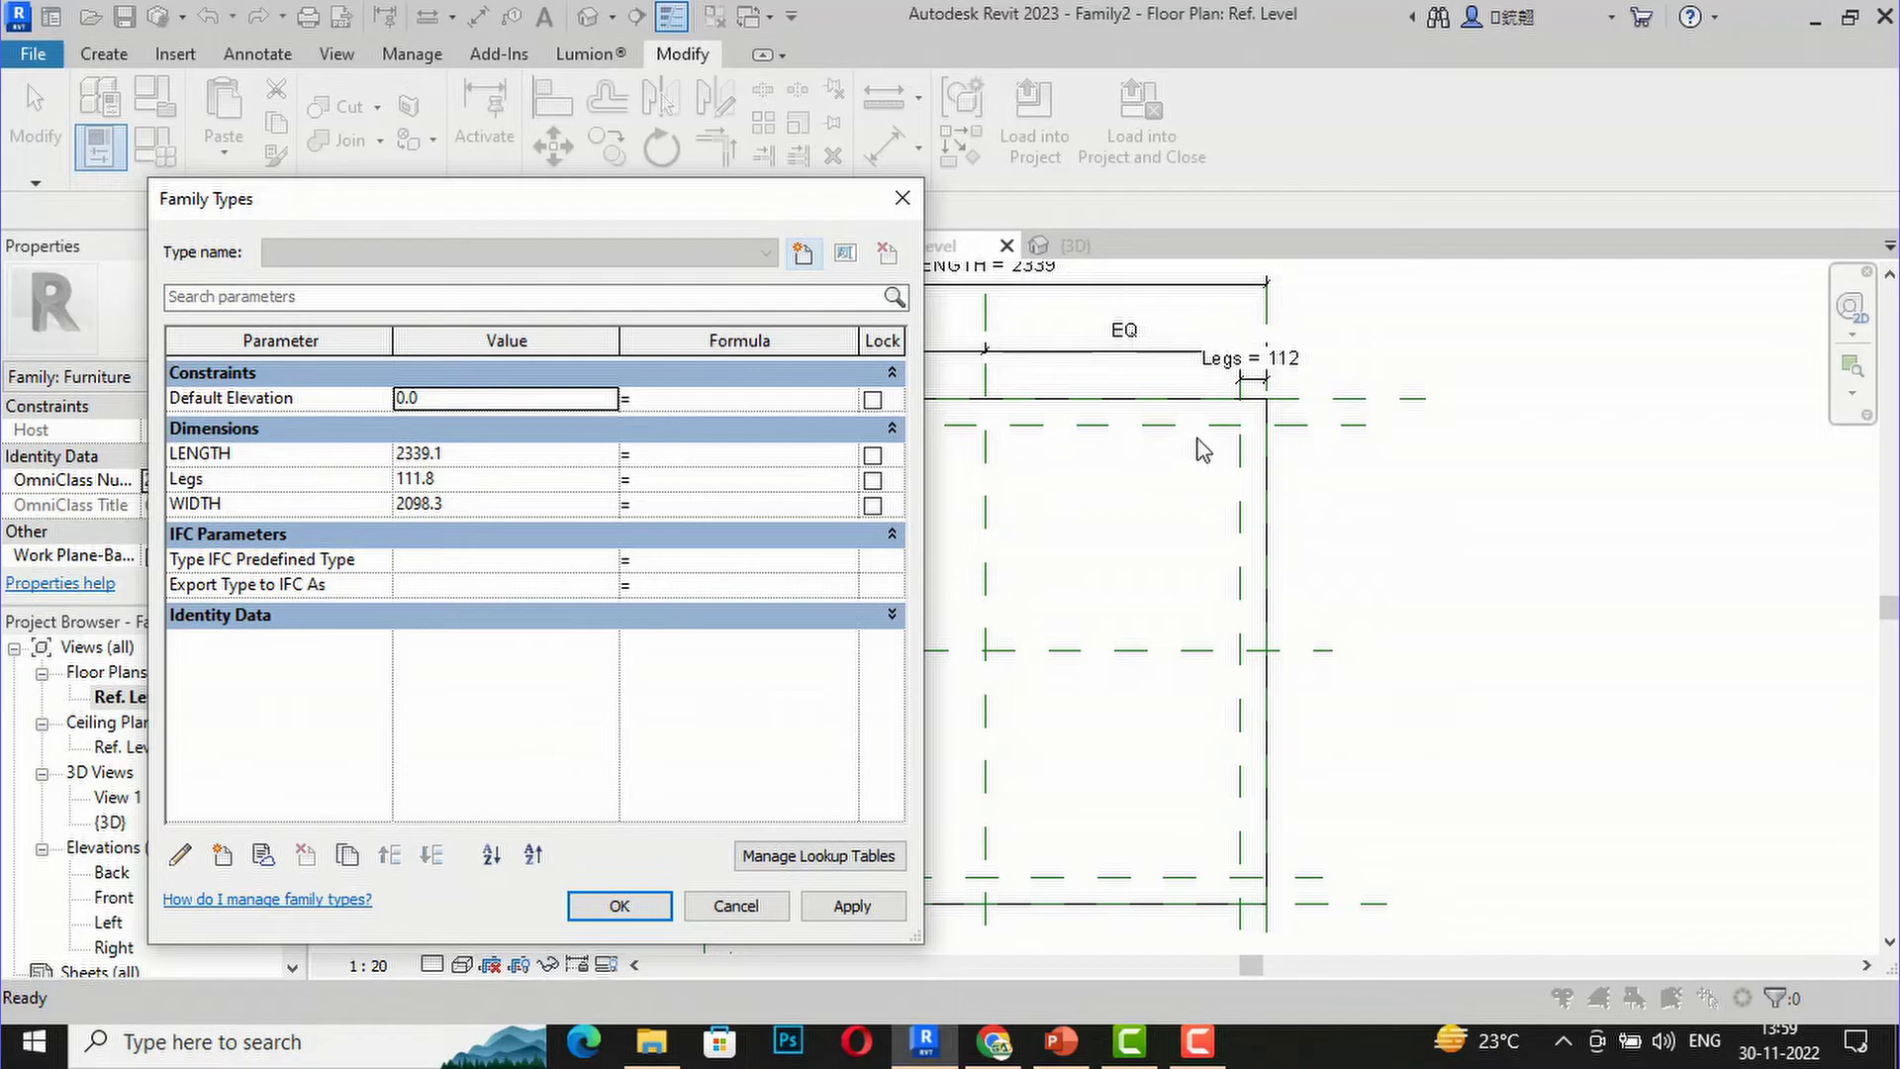
{"action": "left_click", "coordinate": [458, 482]}
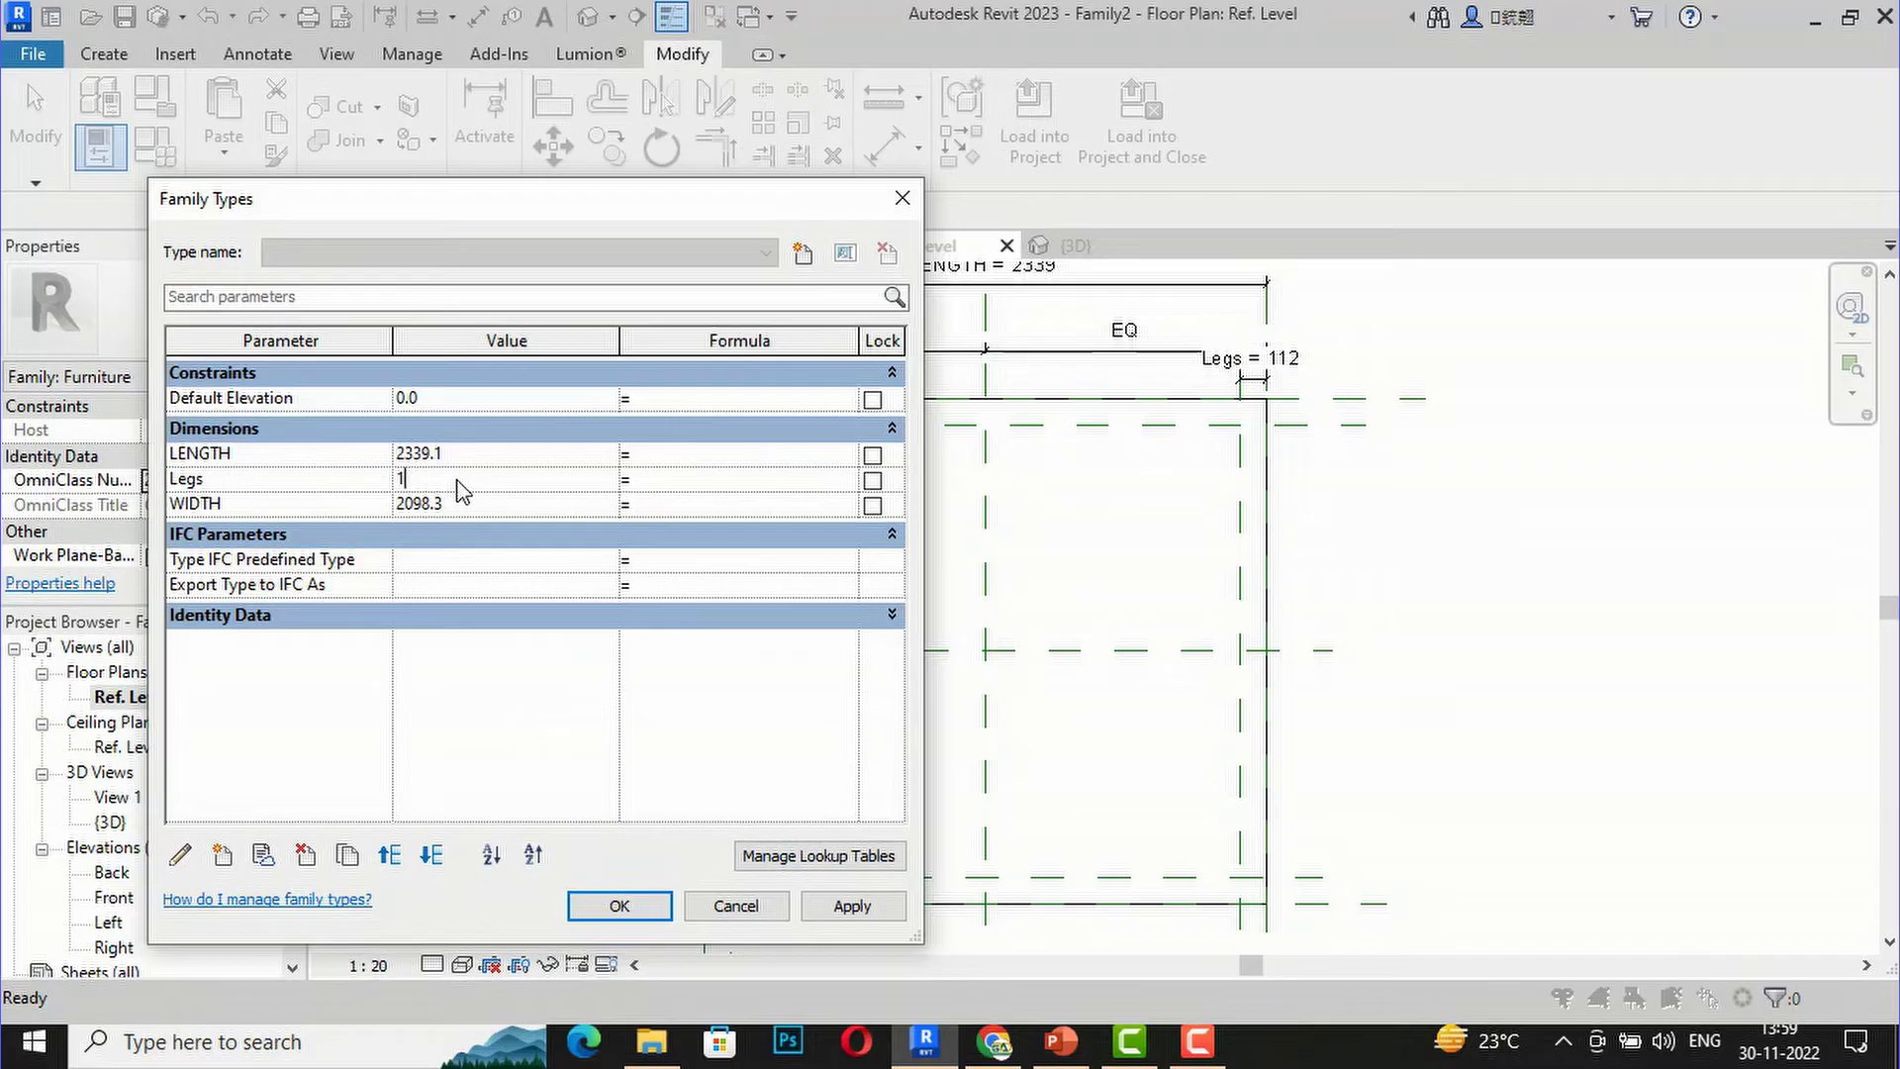
{"action": "left_click", "coordinate": [848, 905]}
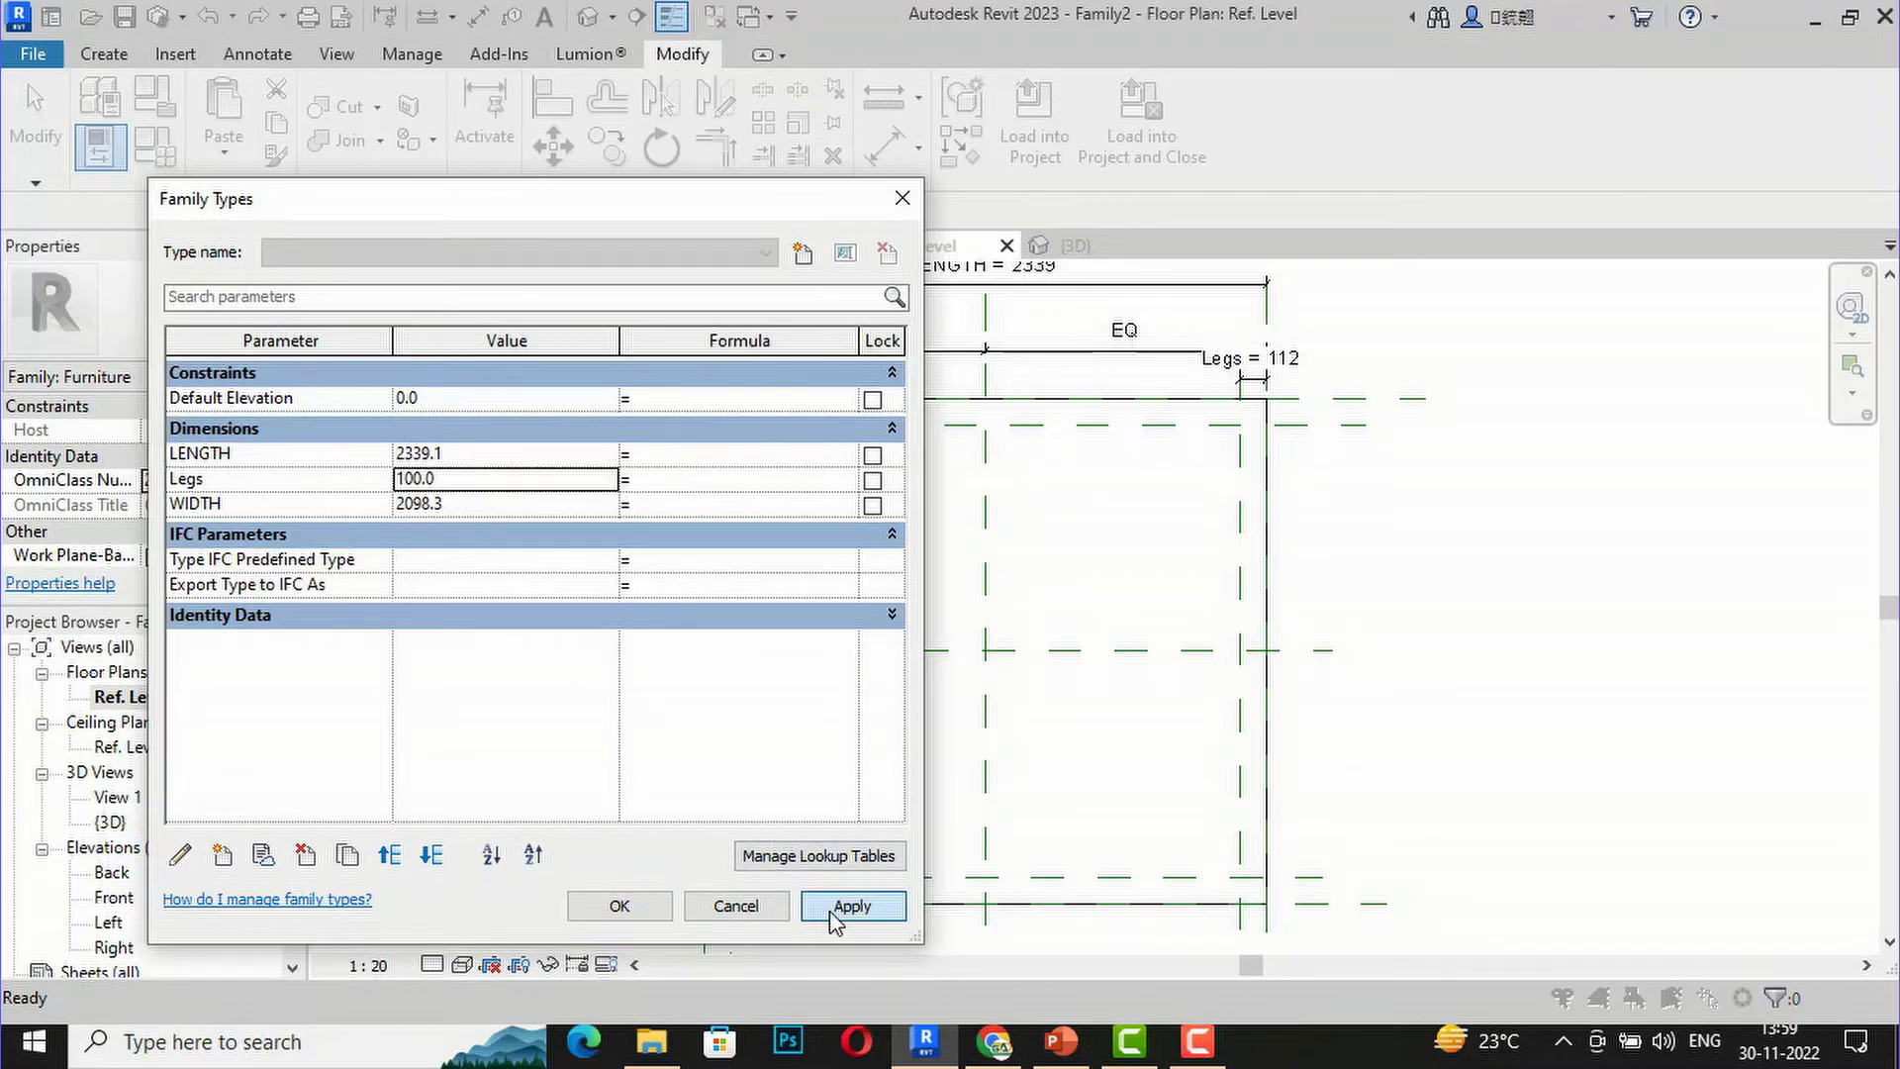
{"action": "left_click", "coordinate": [656, 908]}
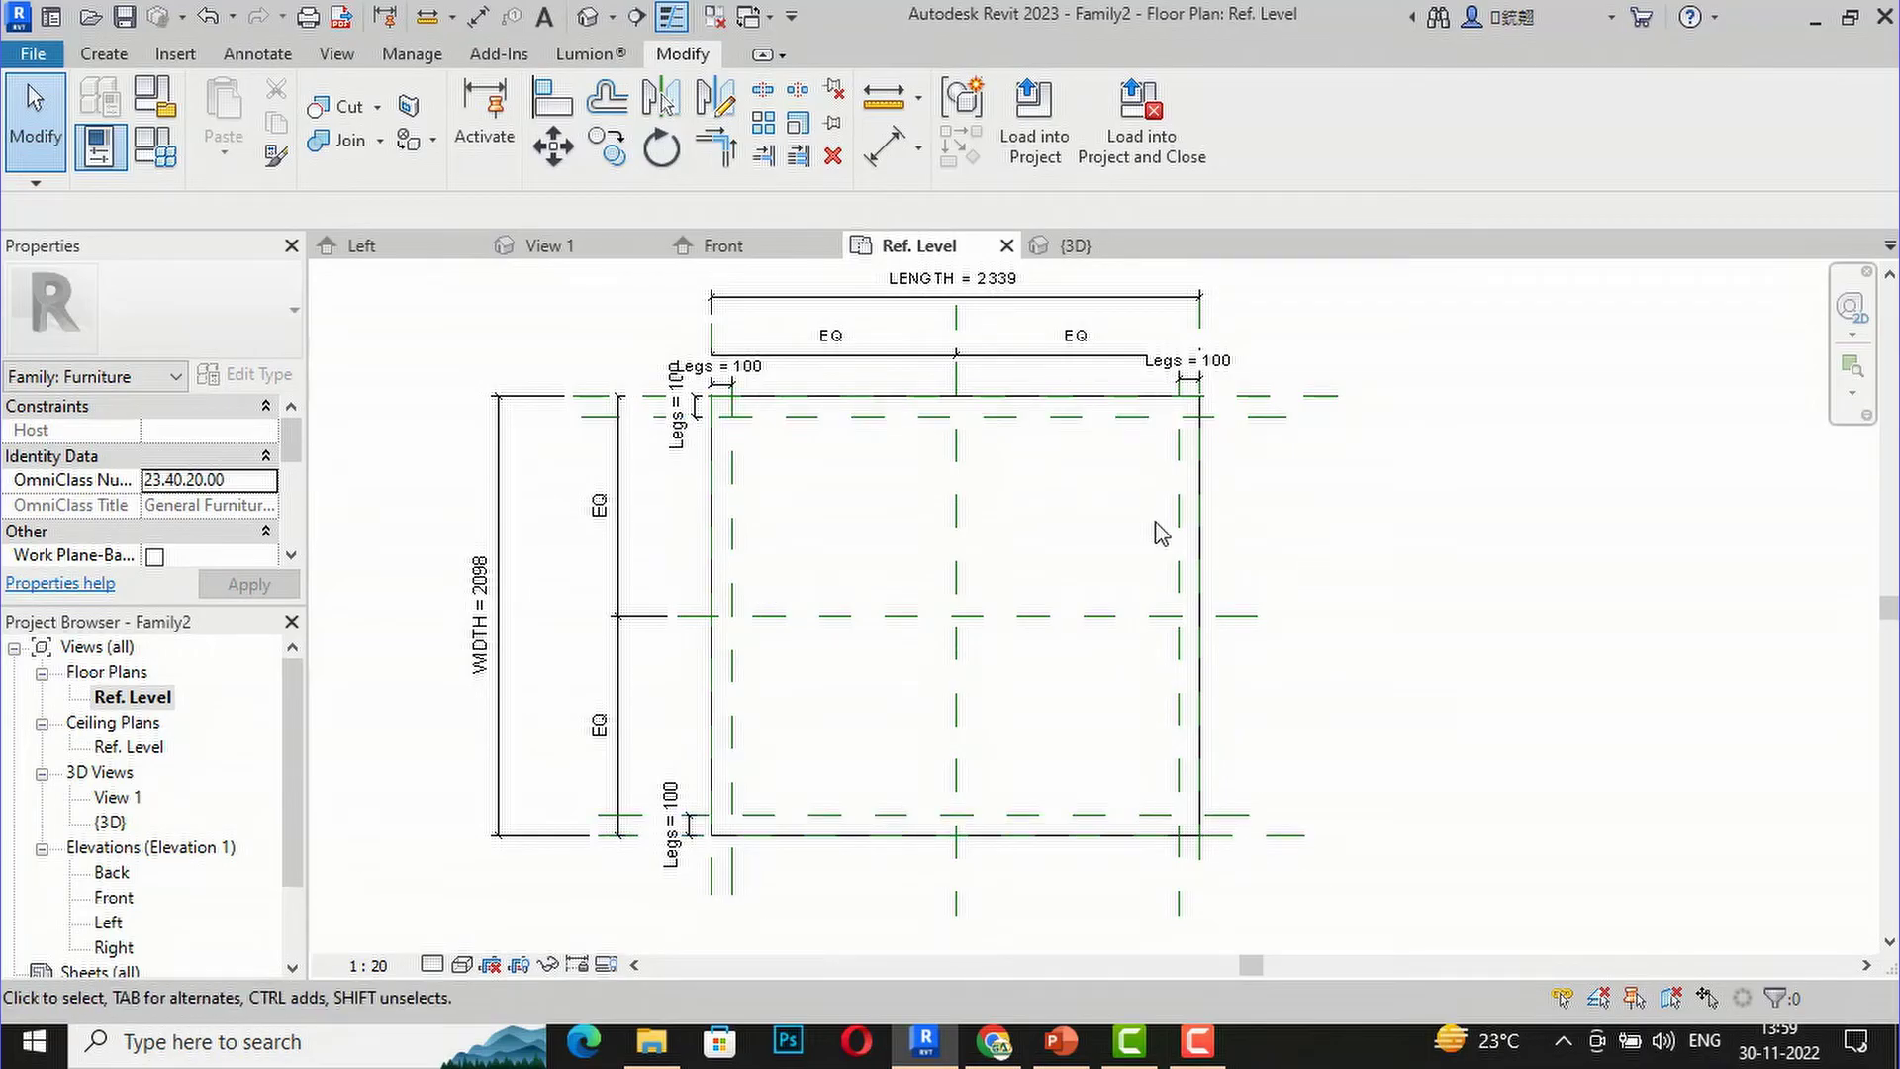
Step: Start a new extrusion with Extrusion Start 0 and Extrusion End 730
{"action": "scroll", "coordinate": [749, 398], "scroll_direction": "up", "scroll_amount": 2}
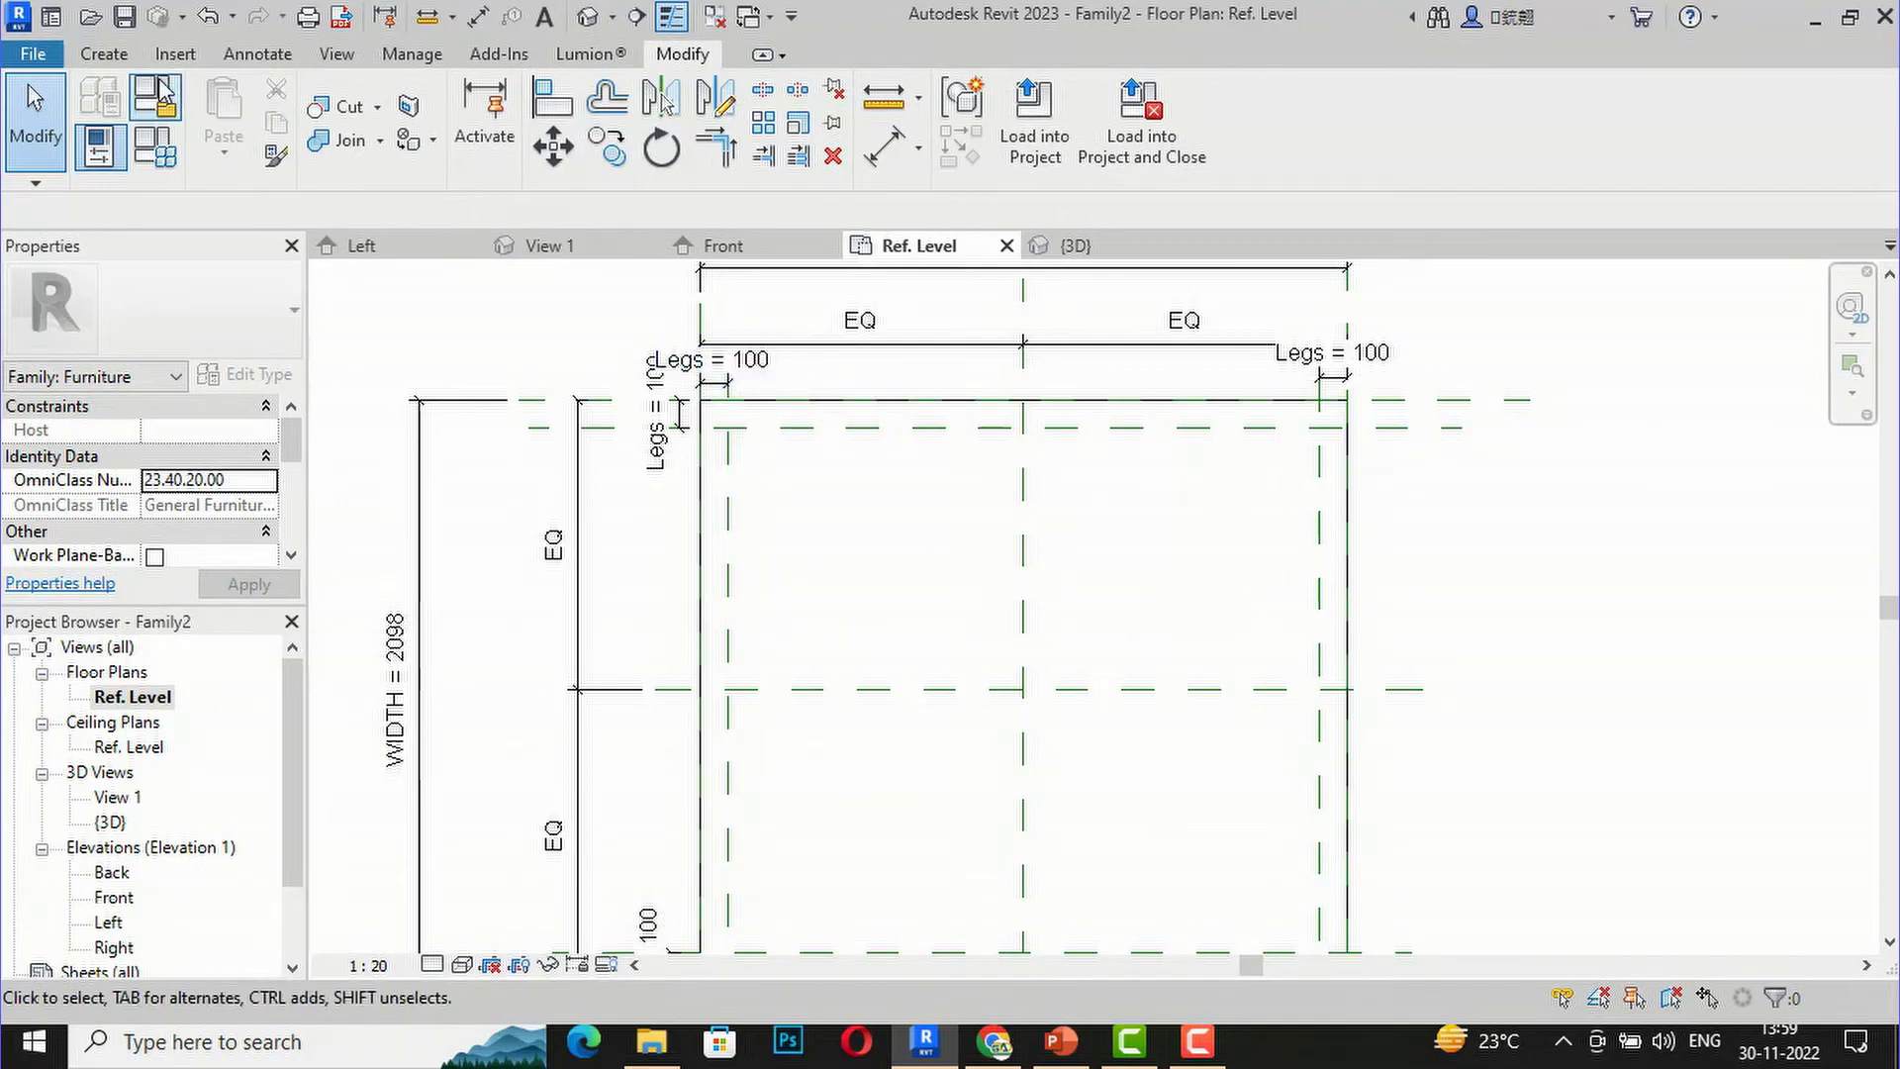
{"action": "left_click", "coordinate": [111, 54]}
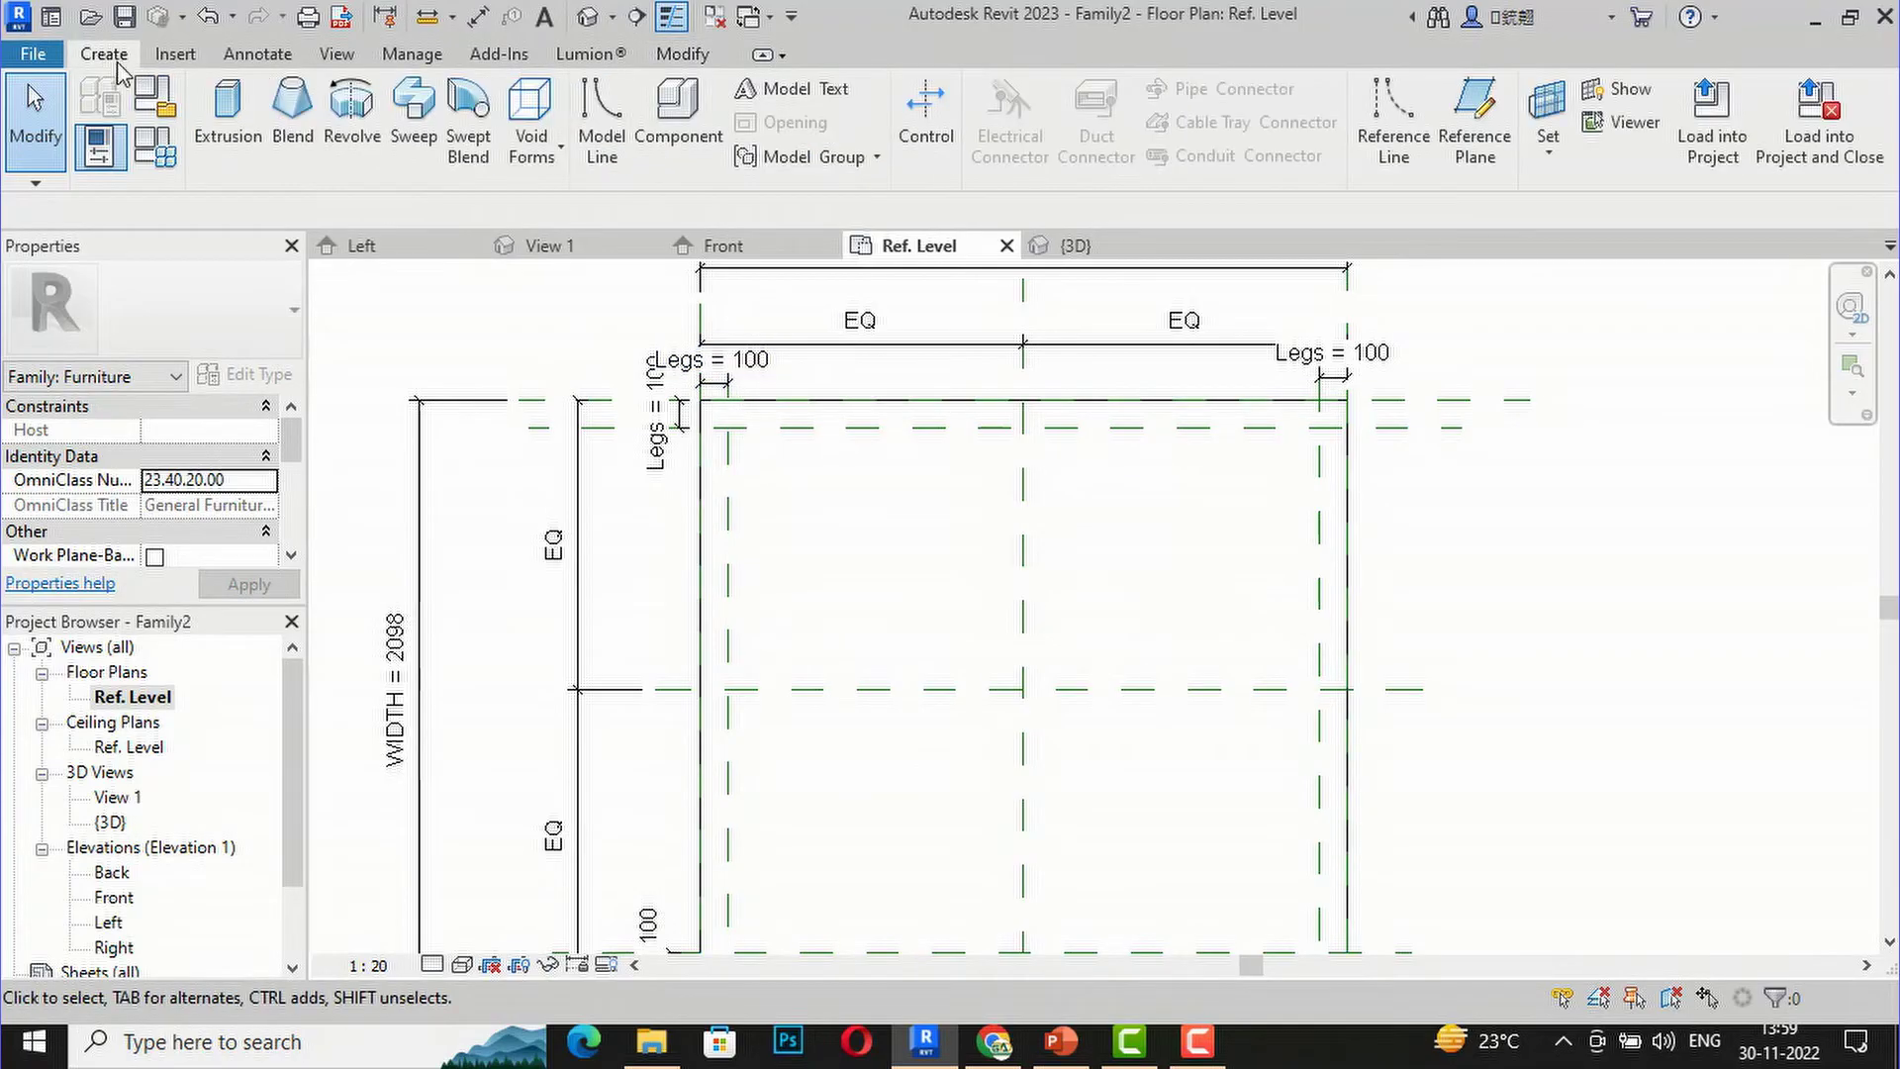
{"action": "left_click", "coordinate": [228, 119]}
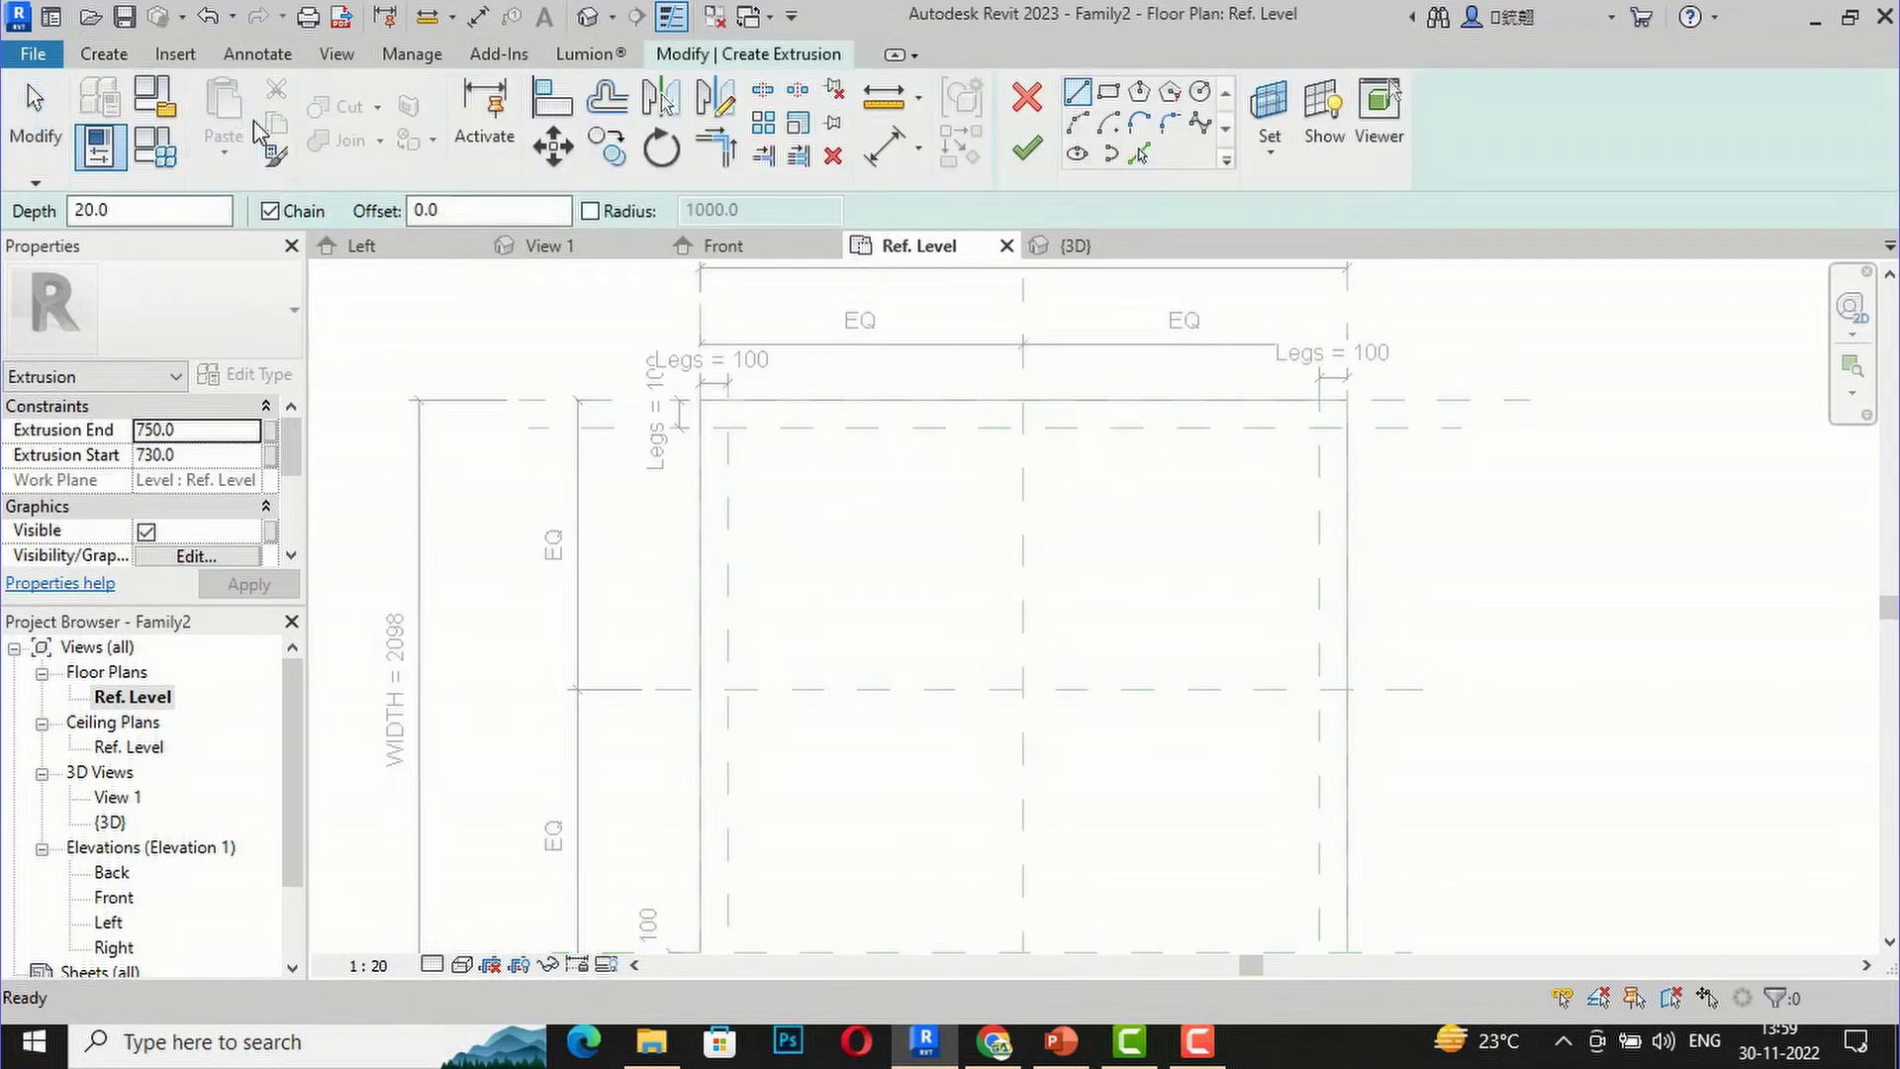
{"action": "left_click", "coordinate": [210, 461]}
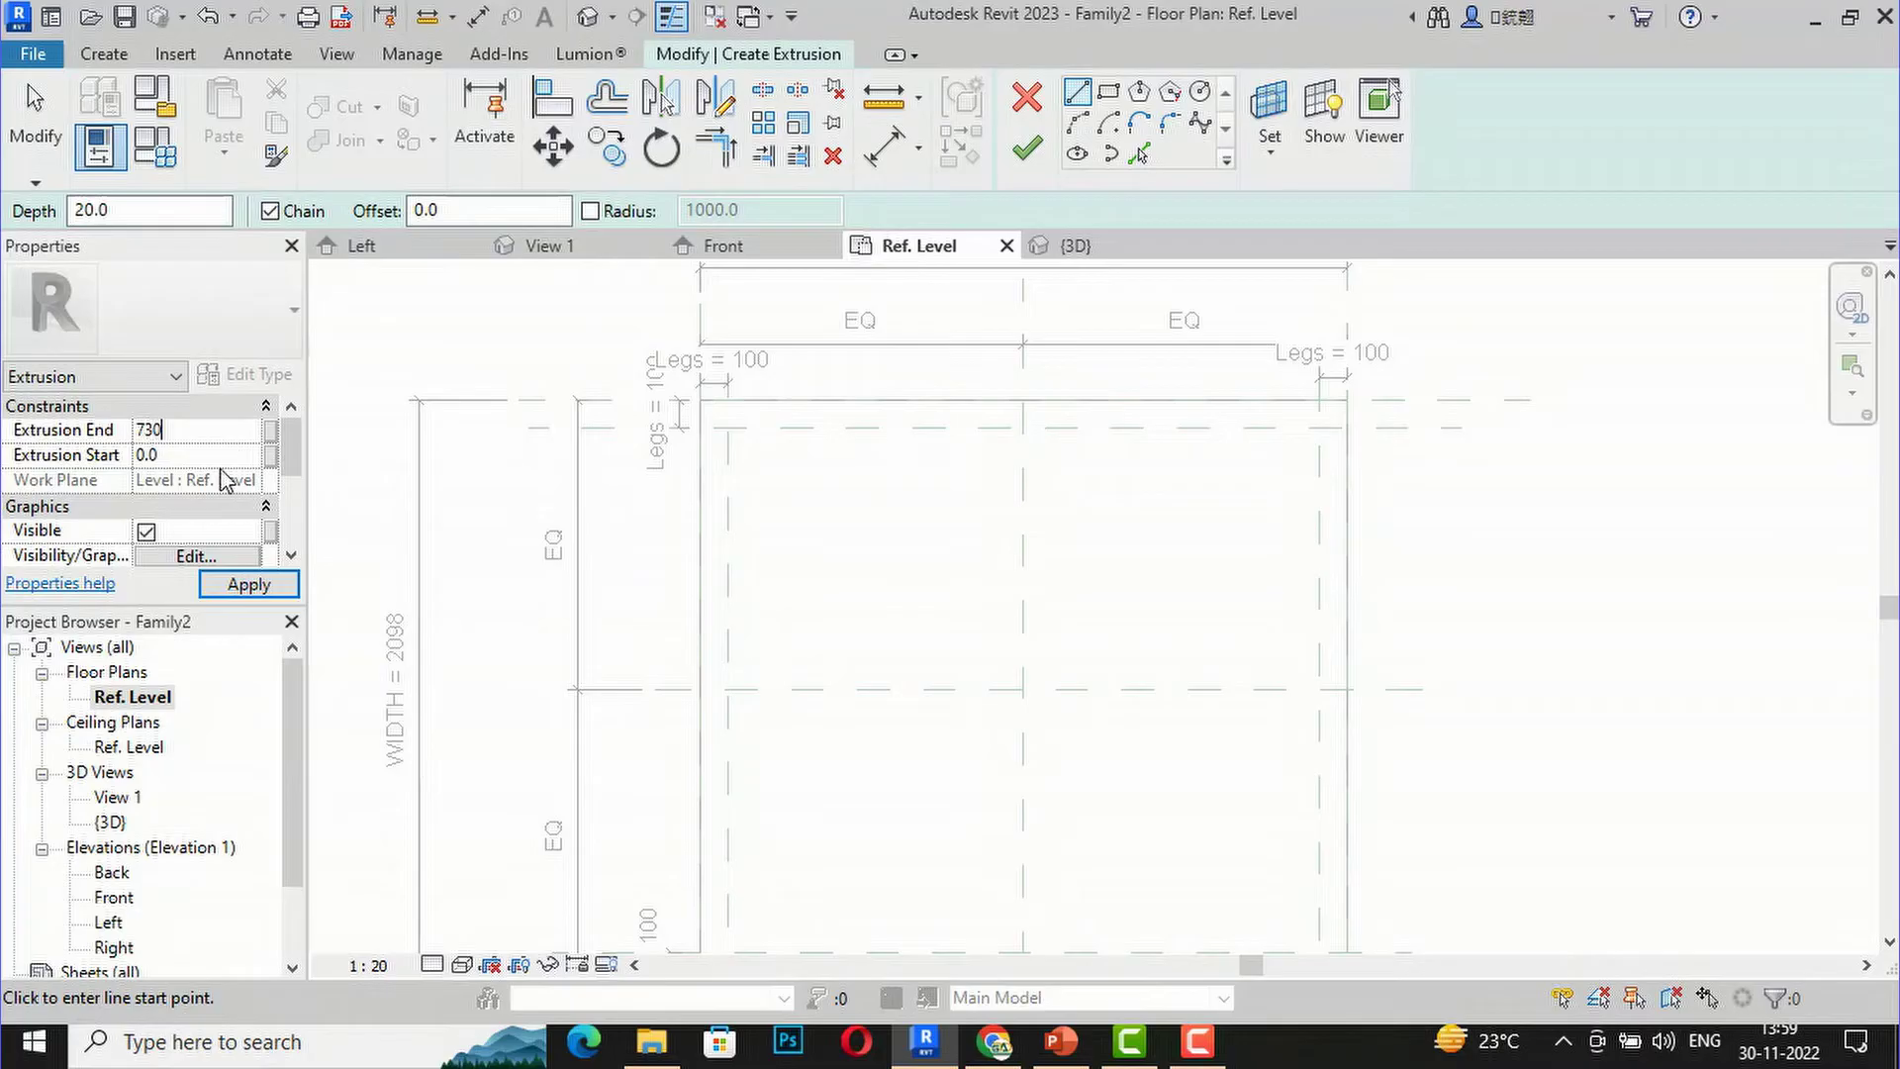
{"action": "left_click", "coordinate": [222, 584]}
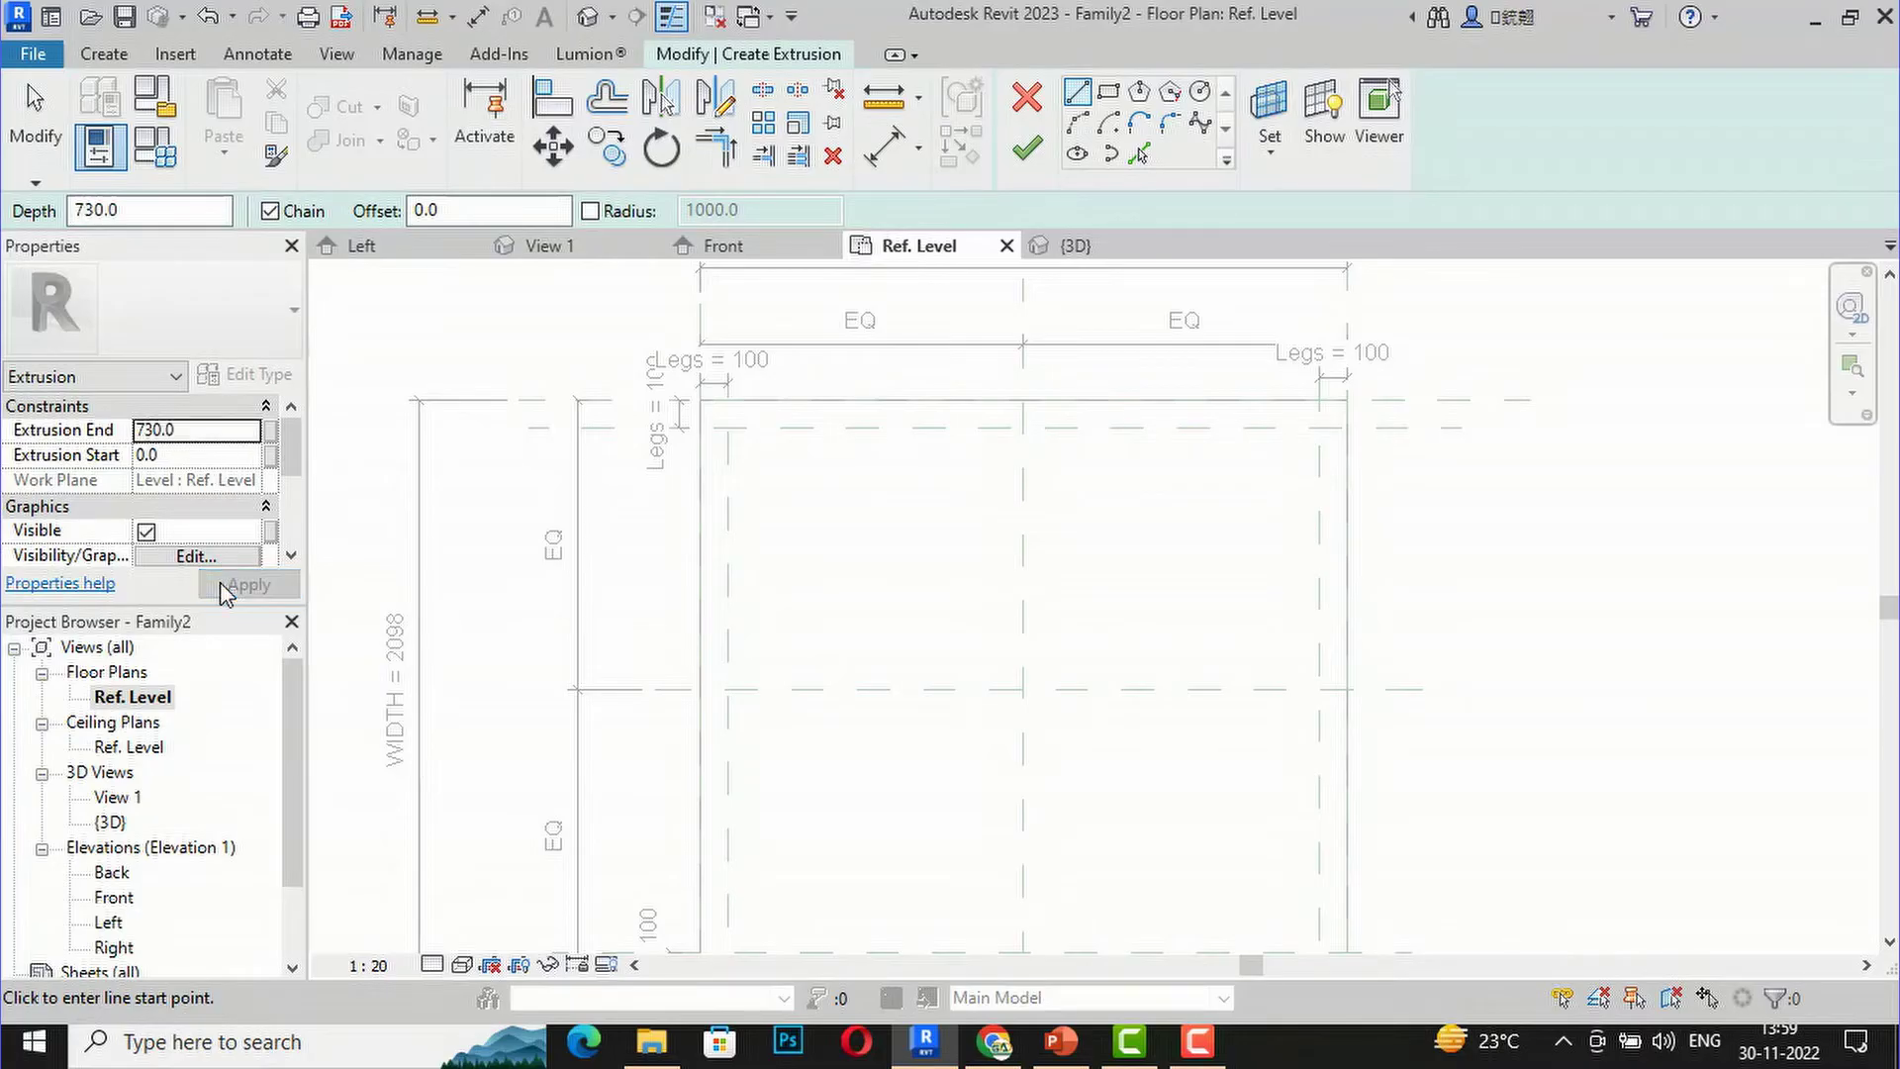
Step: Sketch the first 100 × 100 leg square at a reference-plane corner and lock its edges
{"action": "left_click", "coordinate": [1108, 96]}
{"action": "scroll", "coordinate": [690, 386], "scroll_direction": "up", "scroll_amount": 1}
{"action": "scroll", "coordinate": [690, 386], "scroll_direction": "up", "scroll_amount": 4}
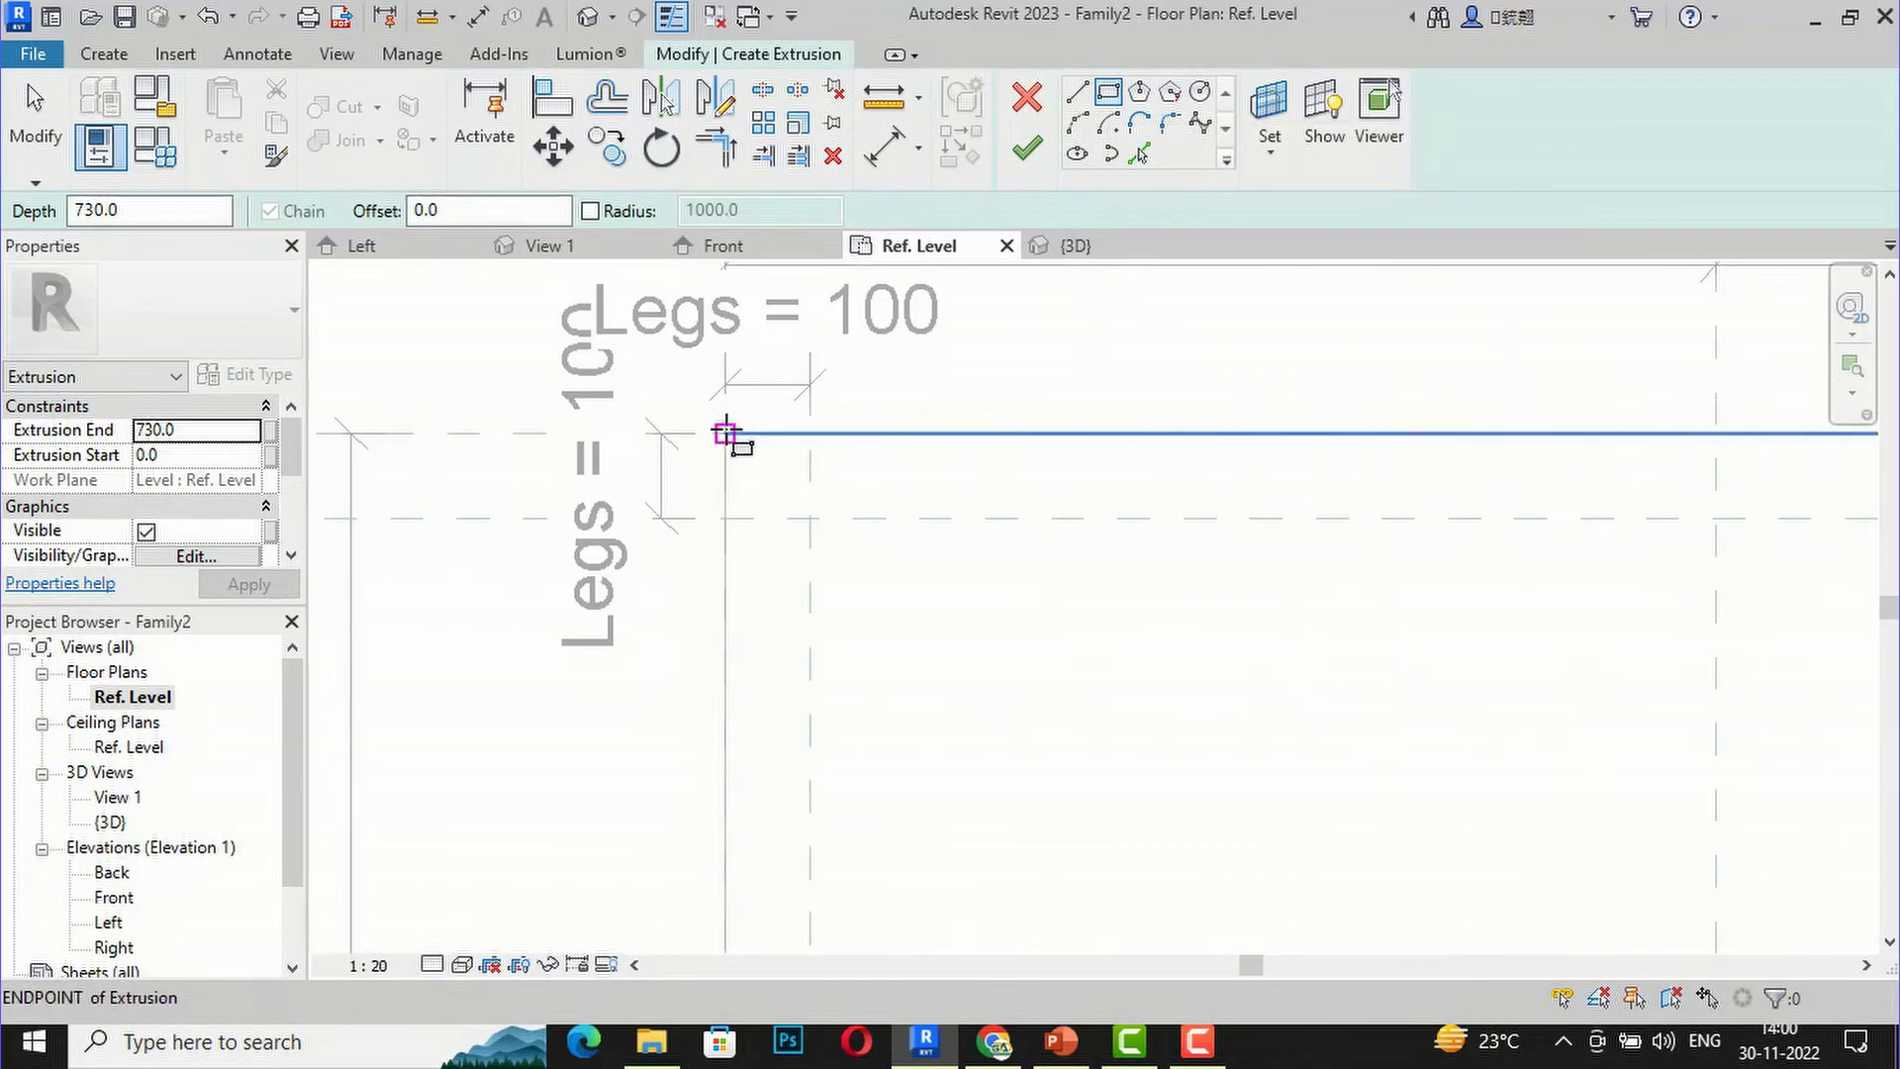
{"action": "left_click", "coordinate": [726, 437]}
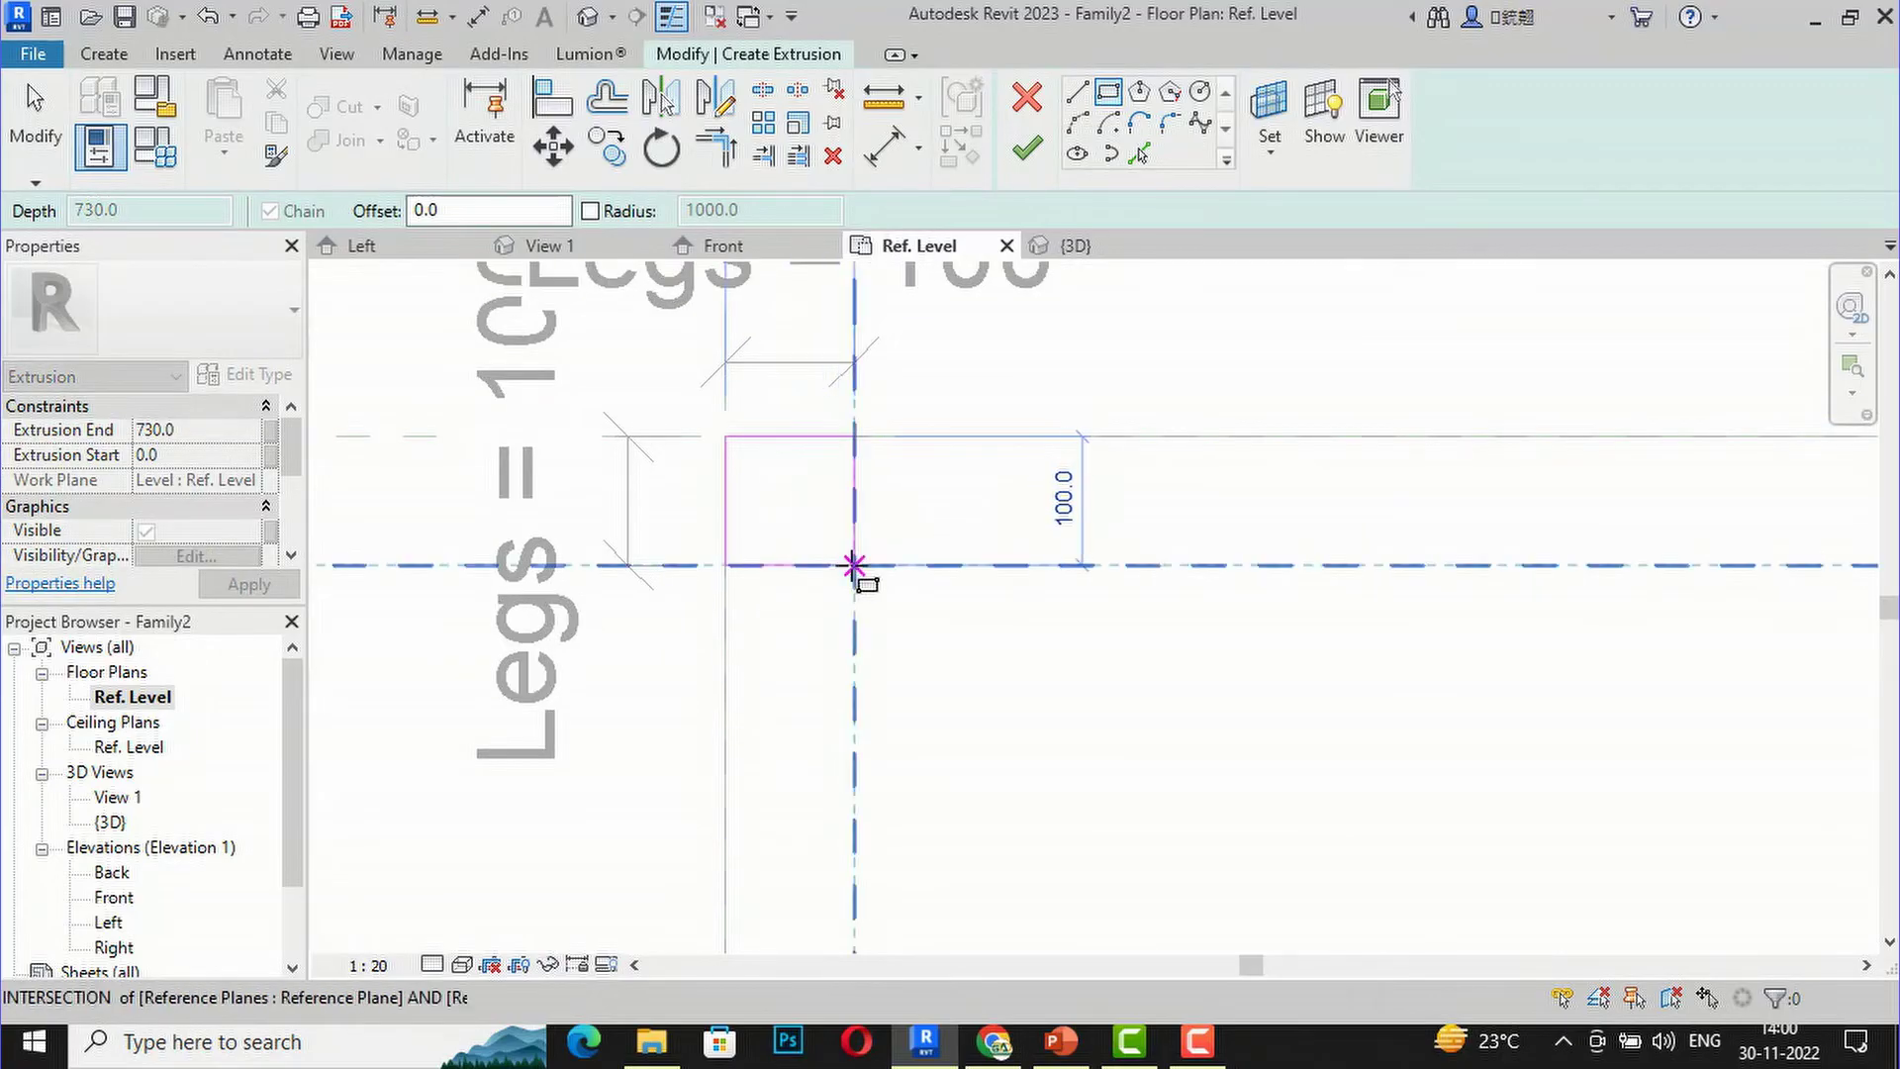
{"action": "left_click", "coordinate": [854, 565]}
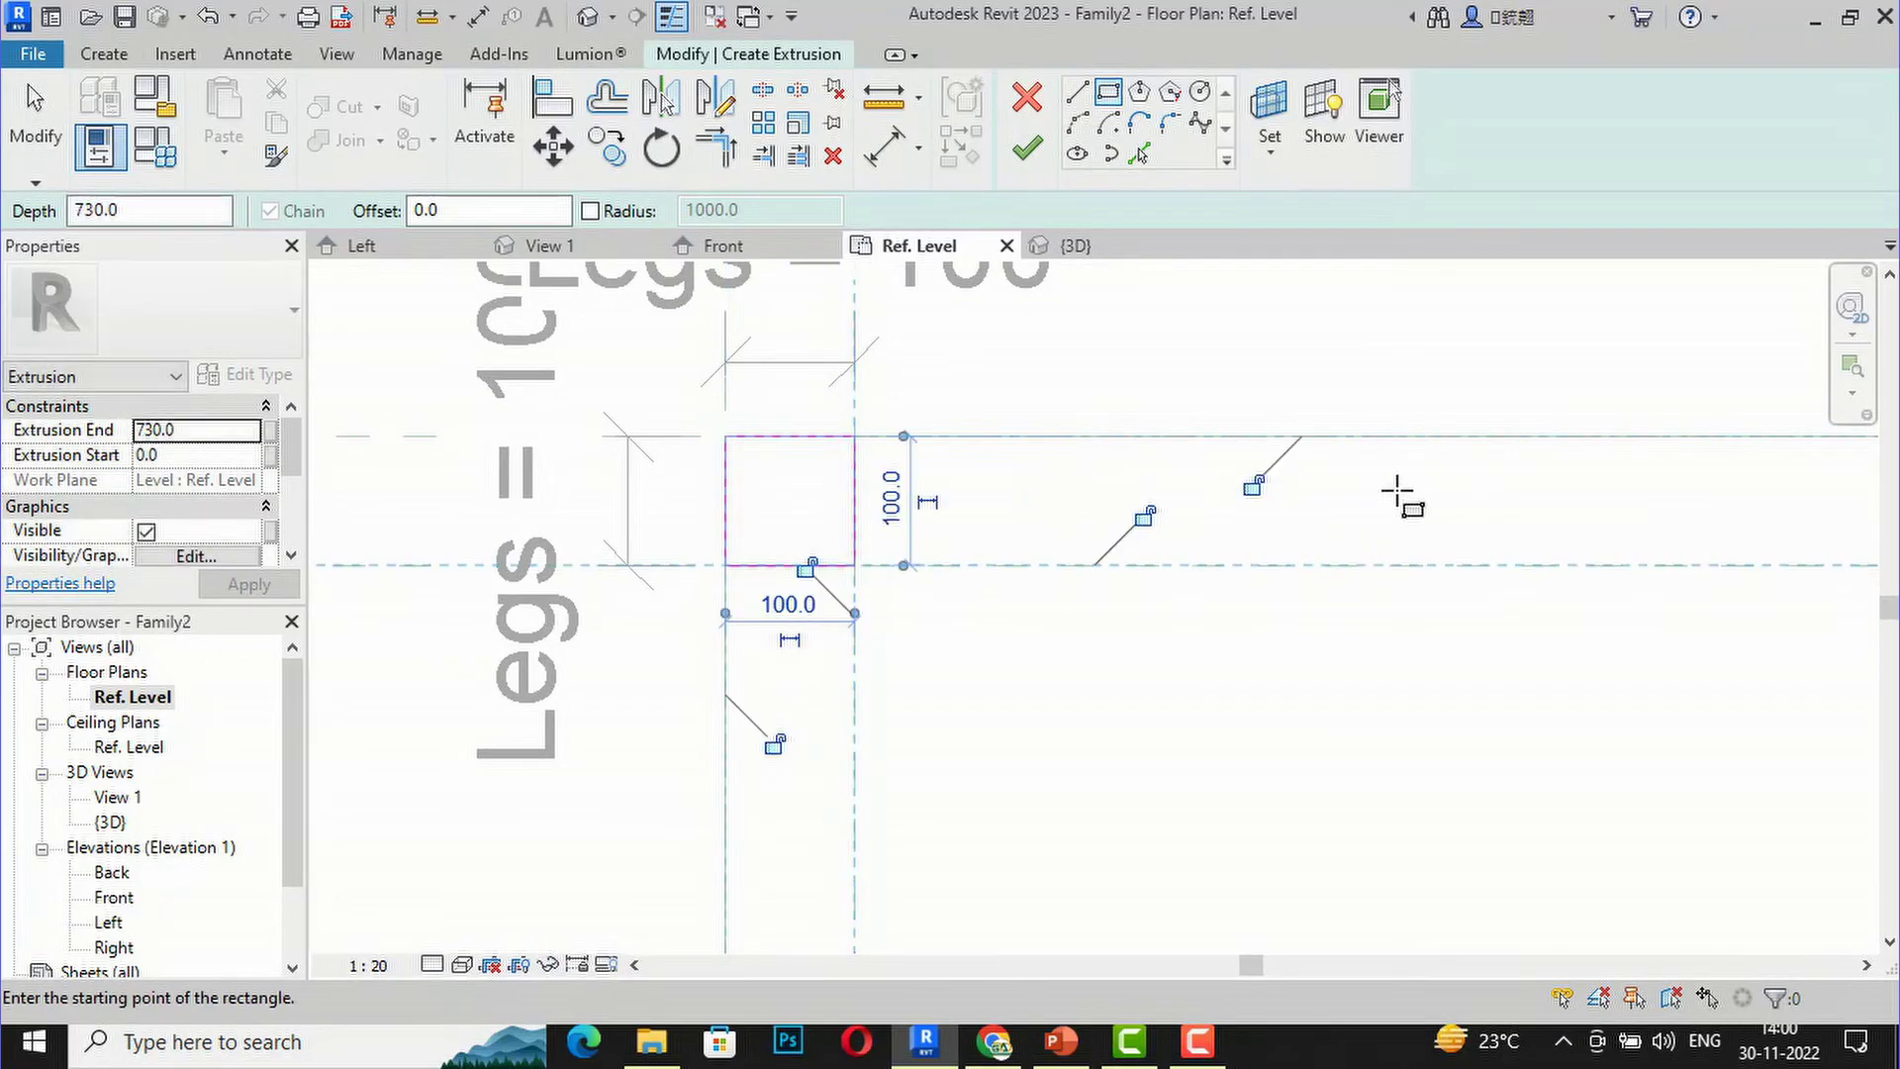
{"action": "scroll", "coordinate": [525, 405], "scroll_direction": "down", "scroll_amount": 1}
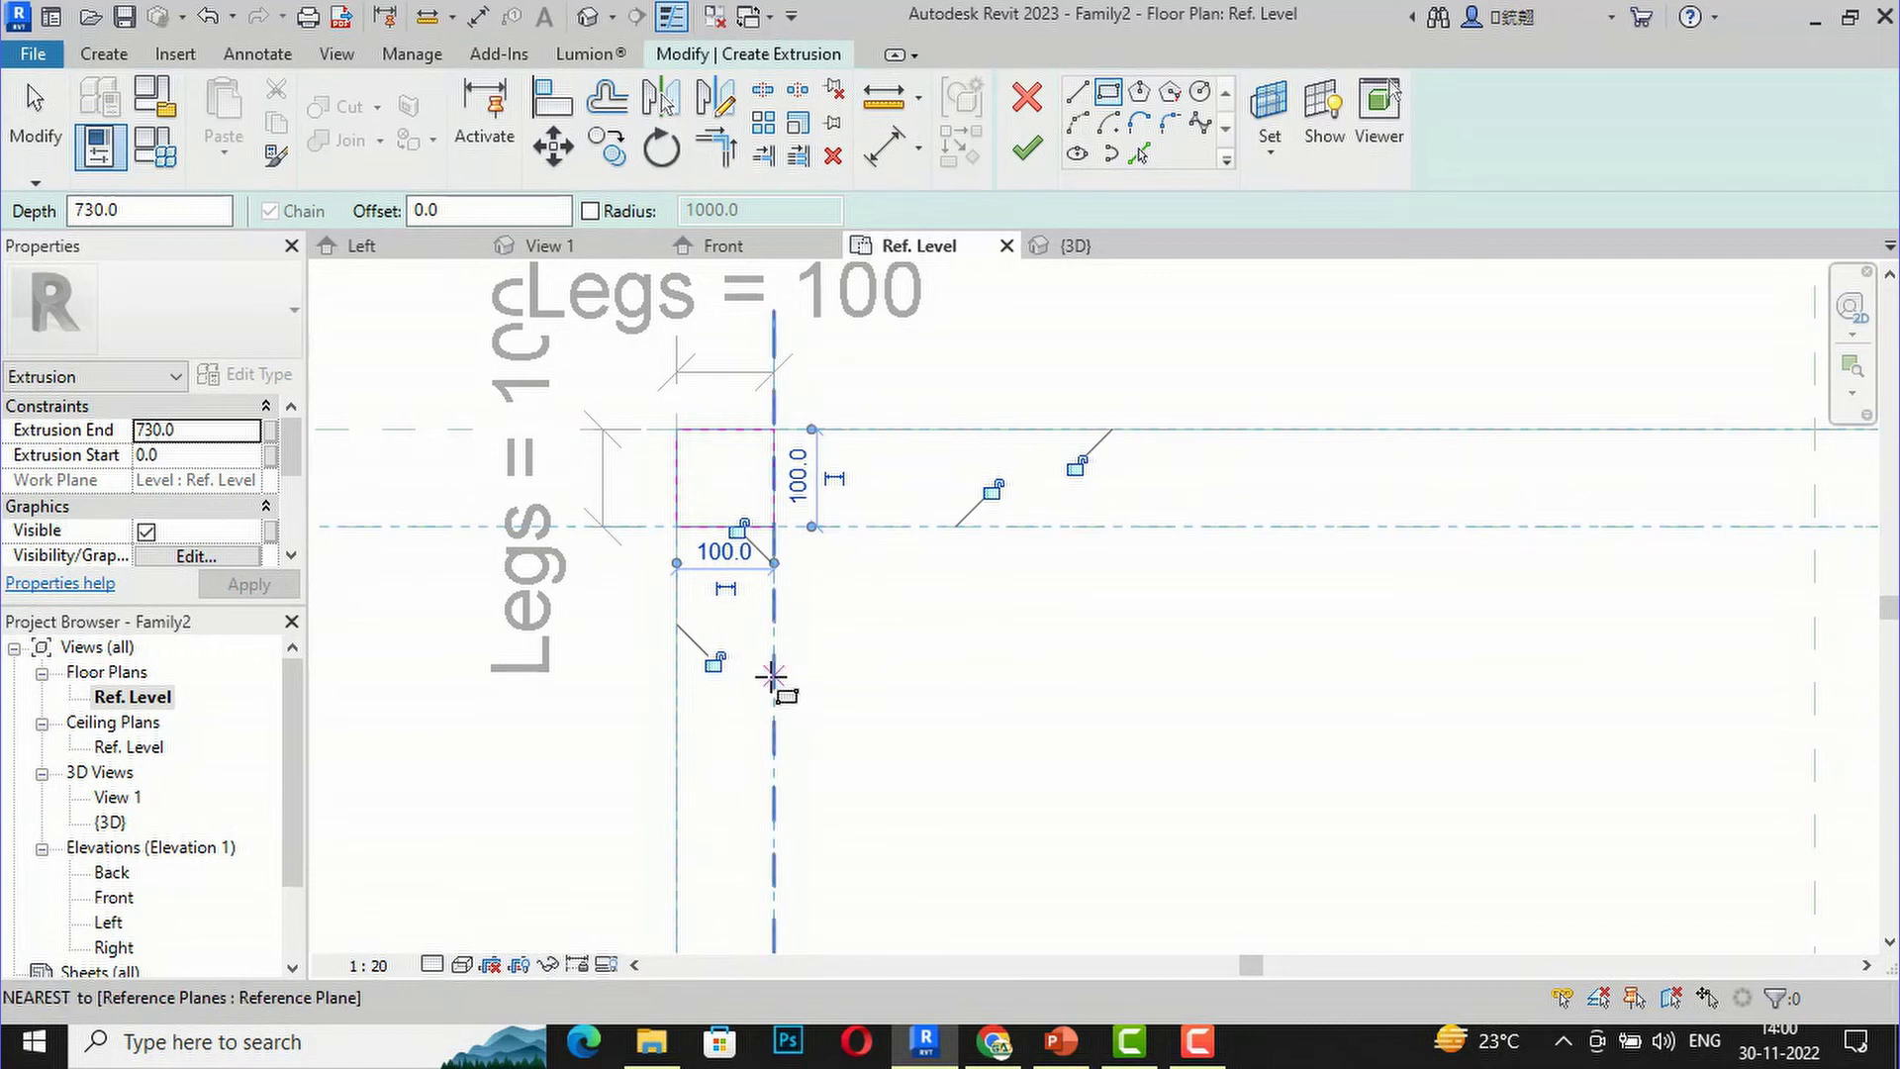
{"action": "scroll", "coordinate": [768, 666], "scroll_direction": "up", "scroll_amount": 1}
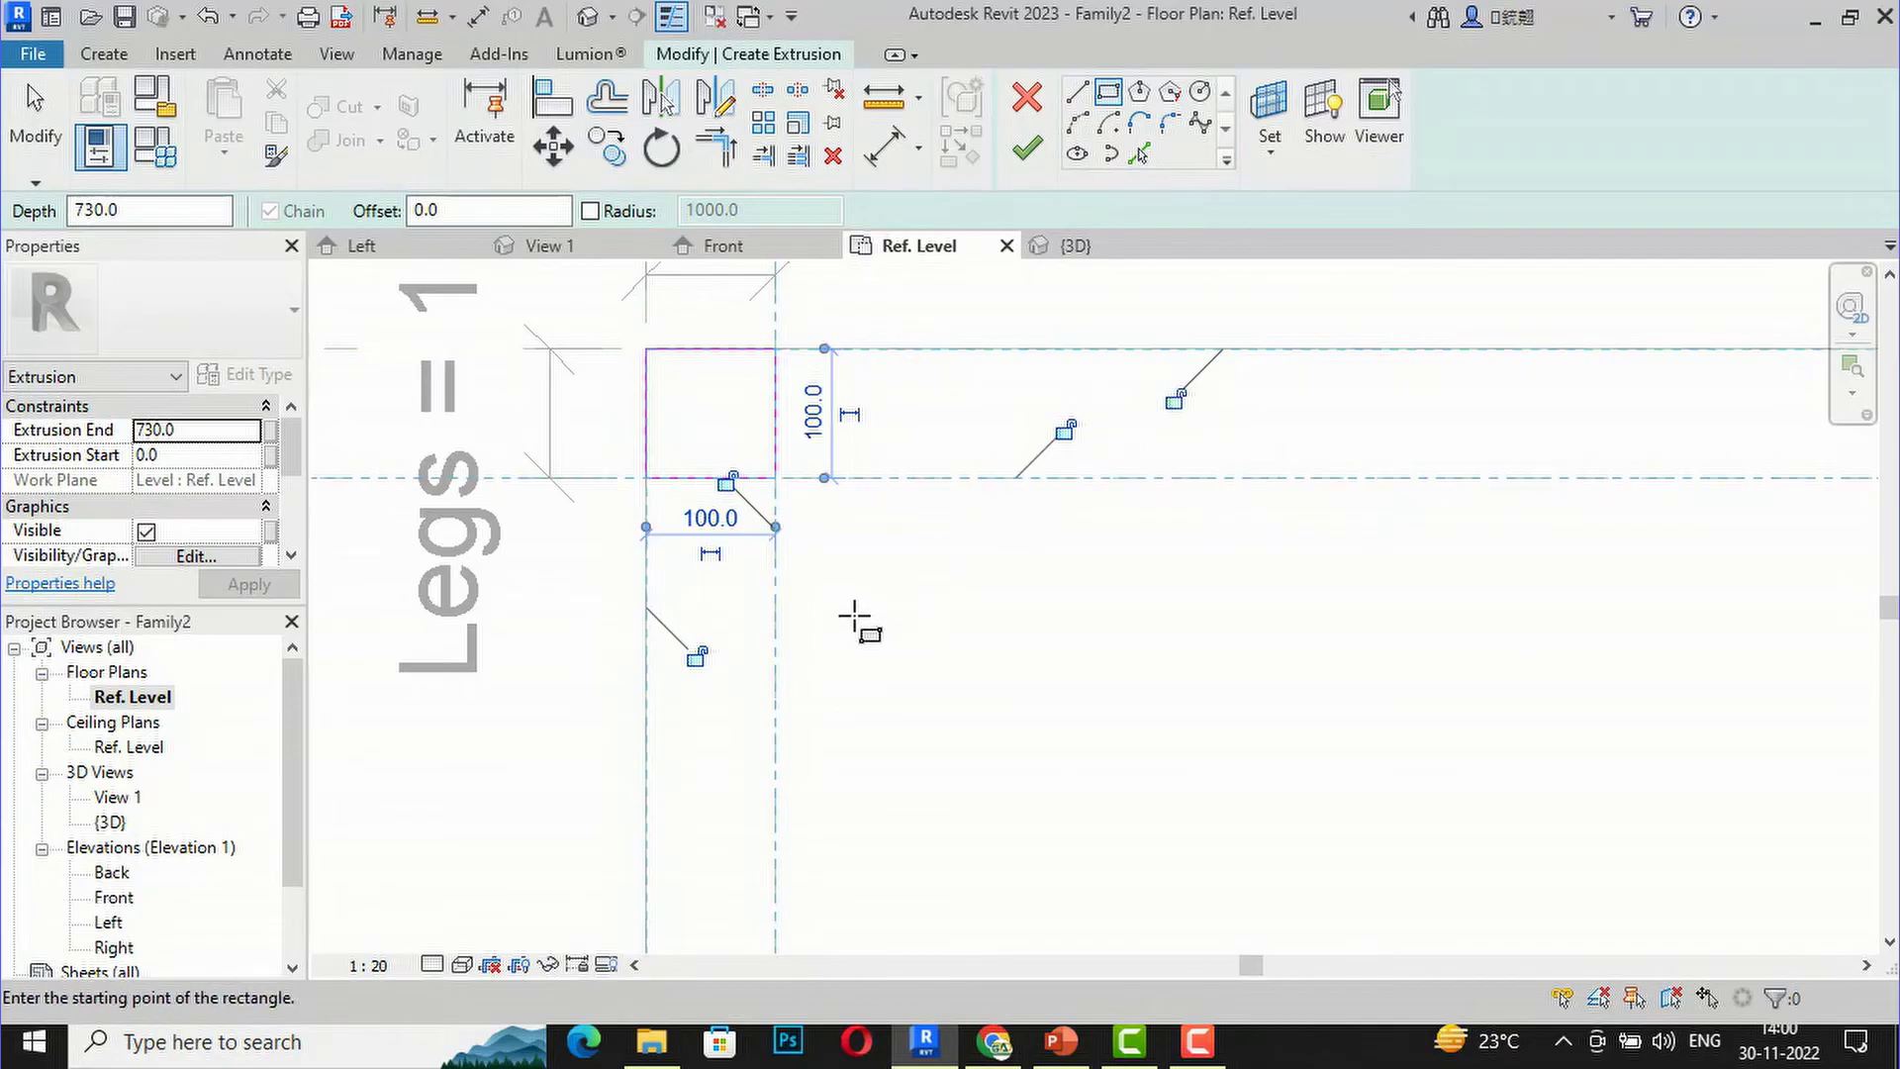
{"action": "left_click", "coordinate": [697, 657]}
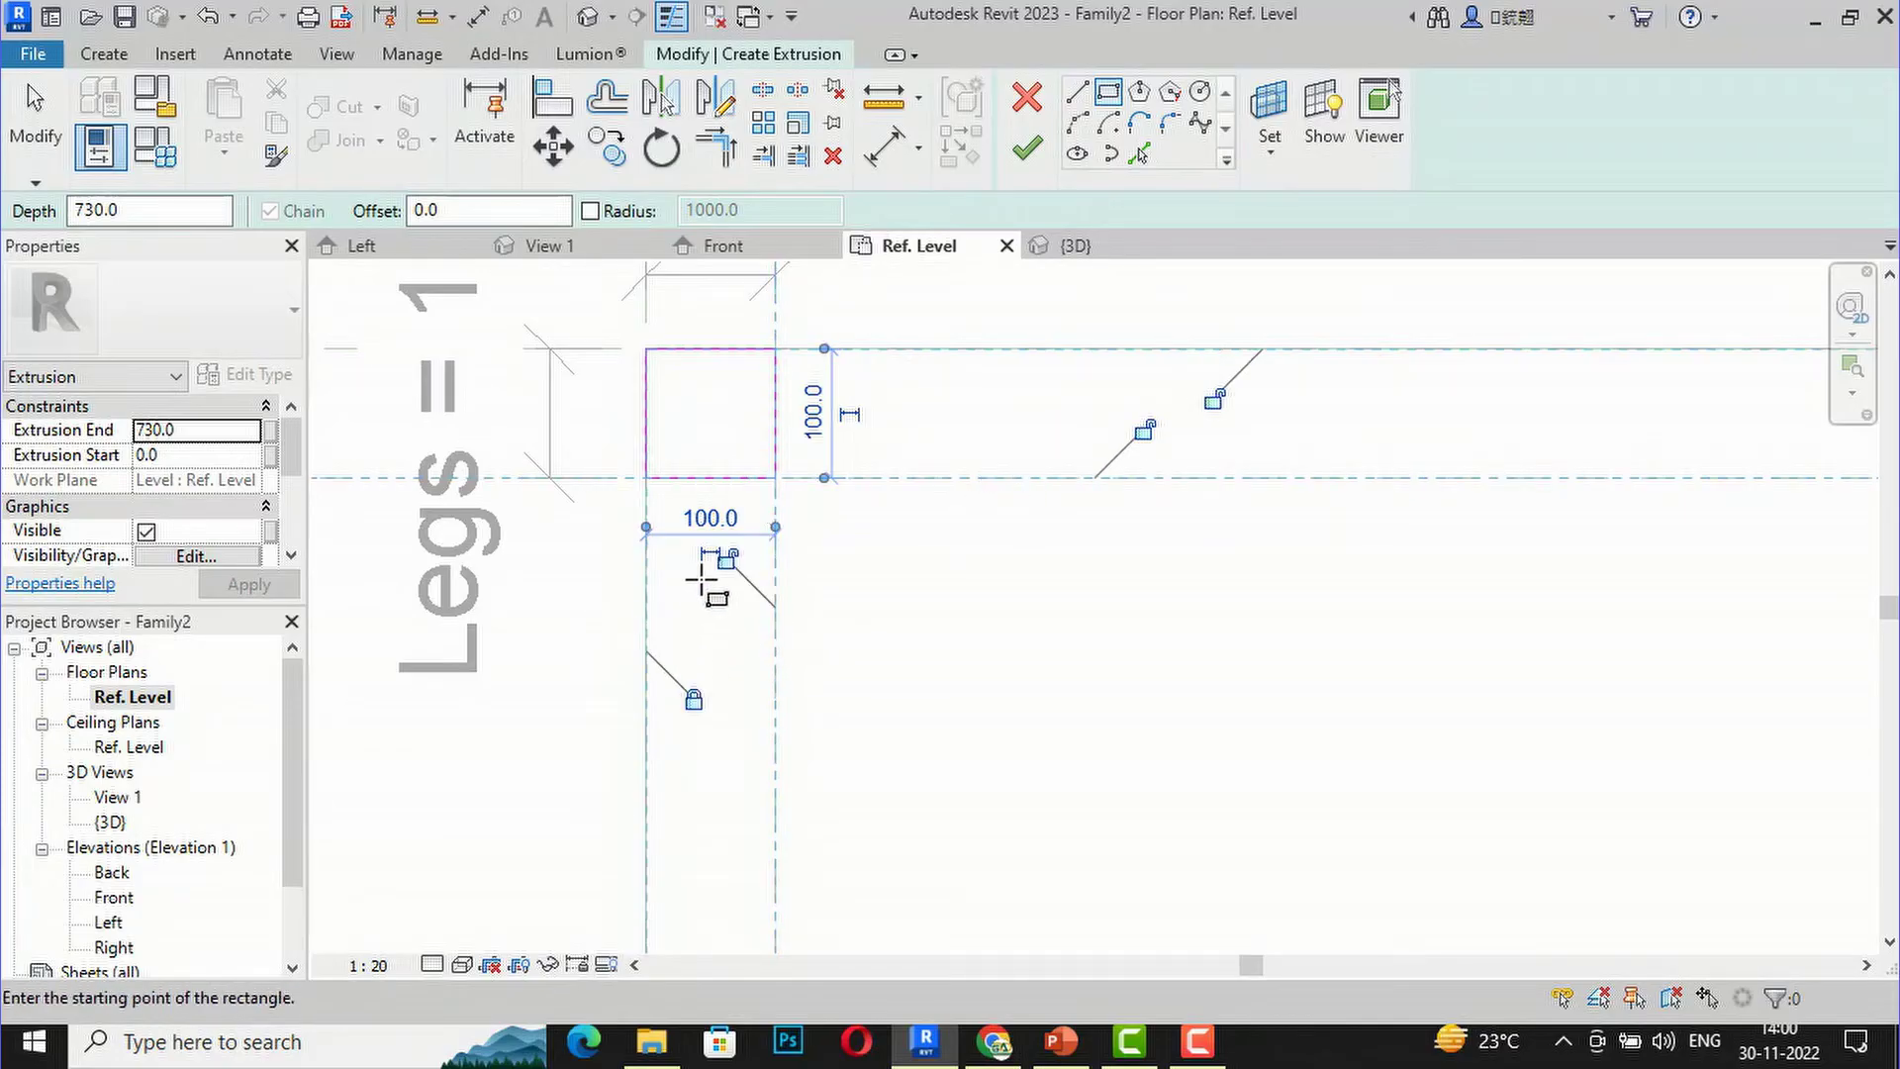
{"action": "left_click", "coordinate": [1148, 429]}
{"action": "left_click", "coordinate": [1220, 396]}
Step: Sketch a second 100 × 100 leg square at the lower-left intersection and lock its edges
{"action": "scroll", "coordinate": [718, 354], "scroll_direction": "down", "scroll_amount": 2}
{"action": "scroll", "coordinate": [718, 356], "scroll_direction": "down", "scroll_amount": 3}
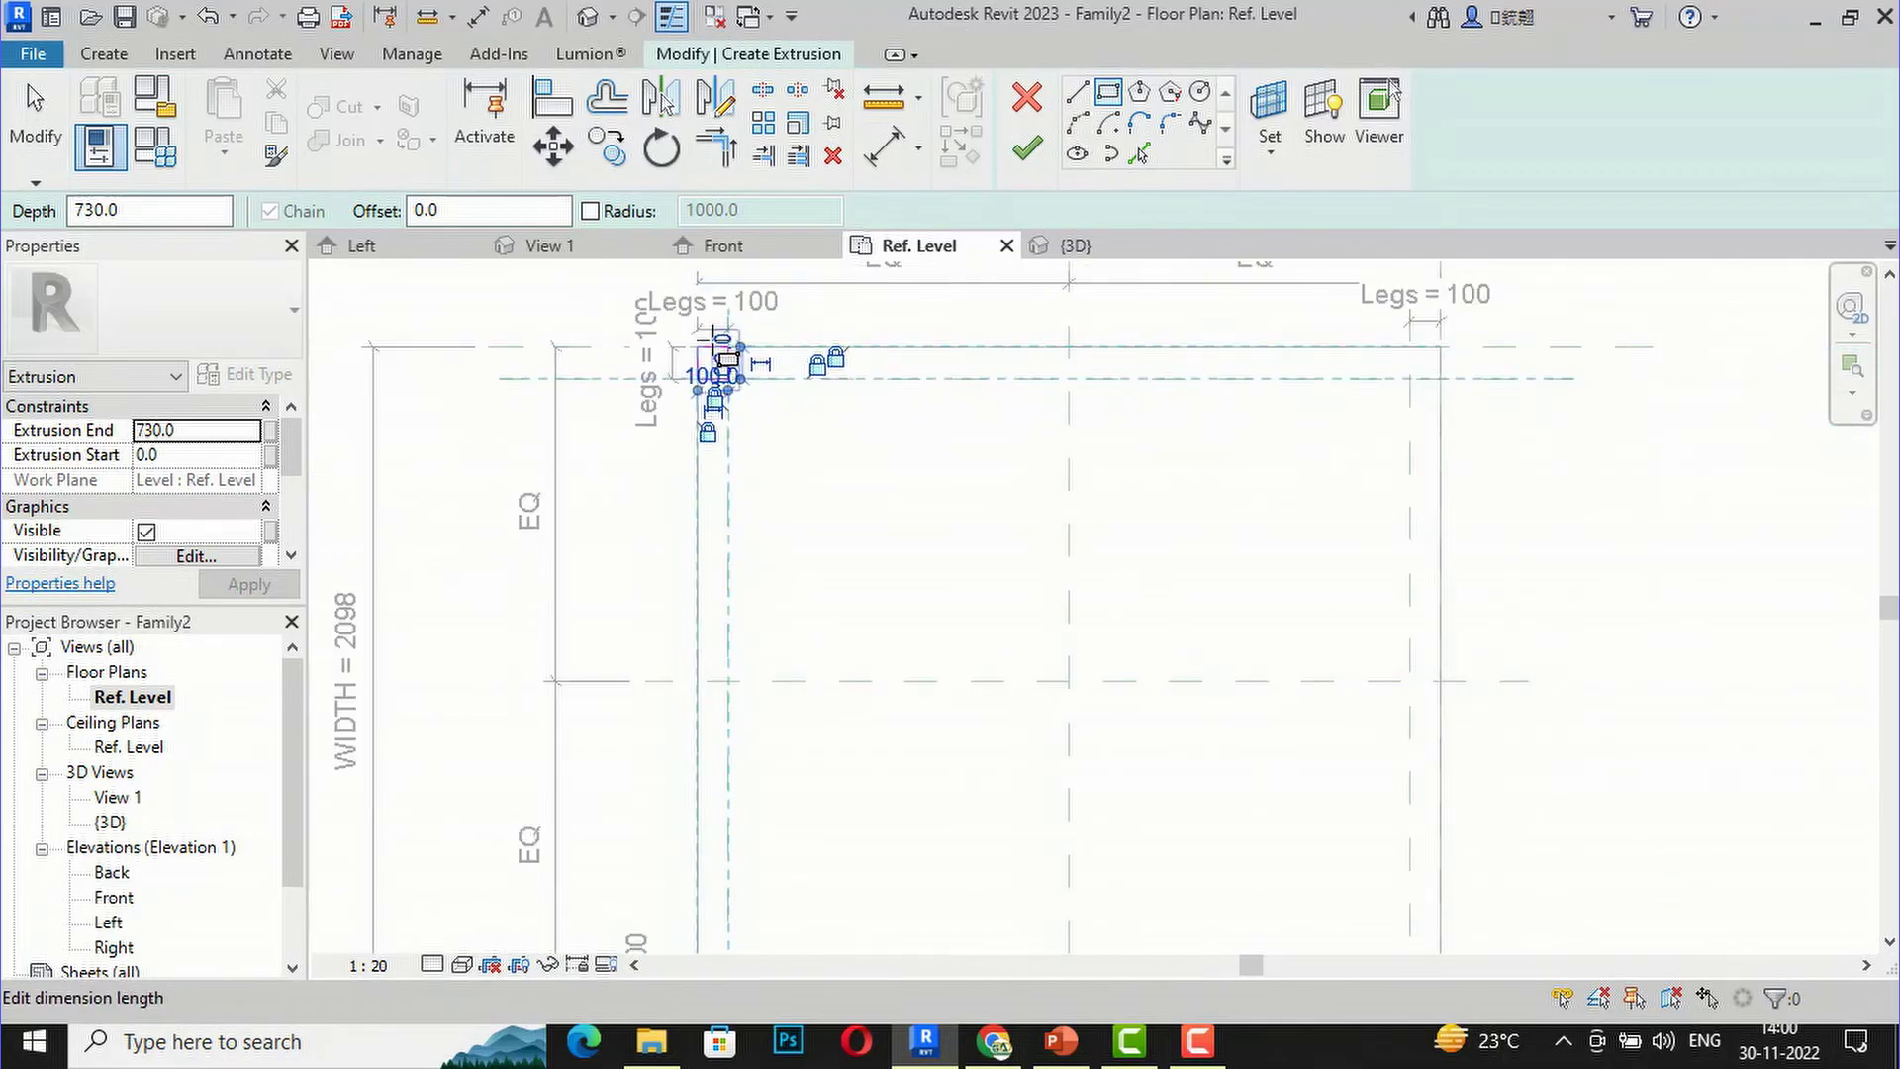
{"action": "scroll", "coordinate": [735, 764], "scroll_direction": "up", "scroll_amount": 2}
{"action": "scroll", "coordinate": [708, 769], "scroll_direction": "up", "scroll_amount": 2}
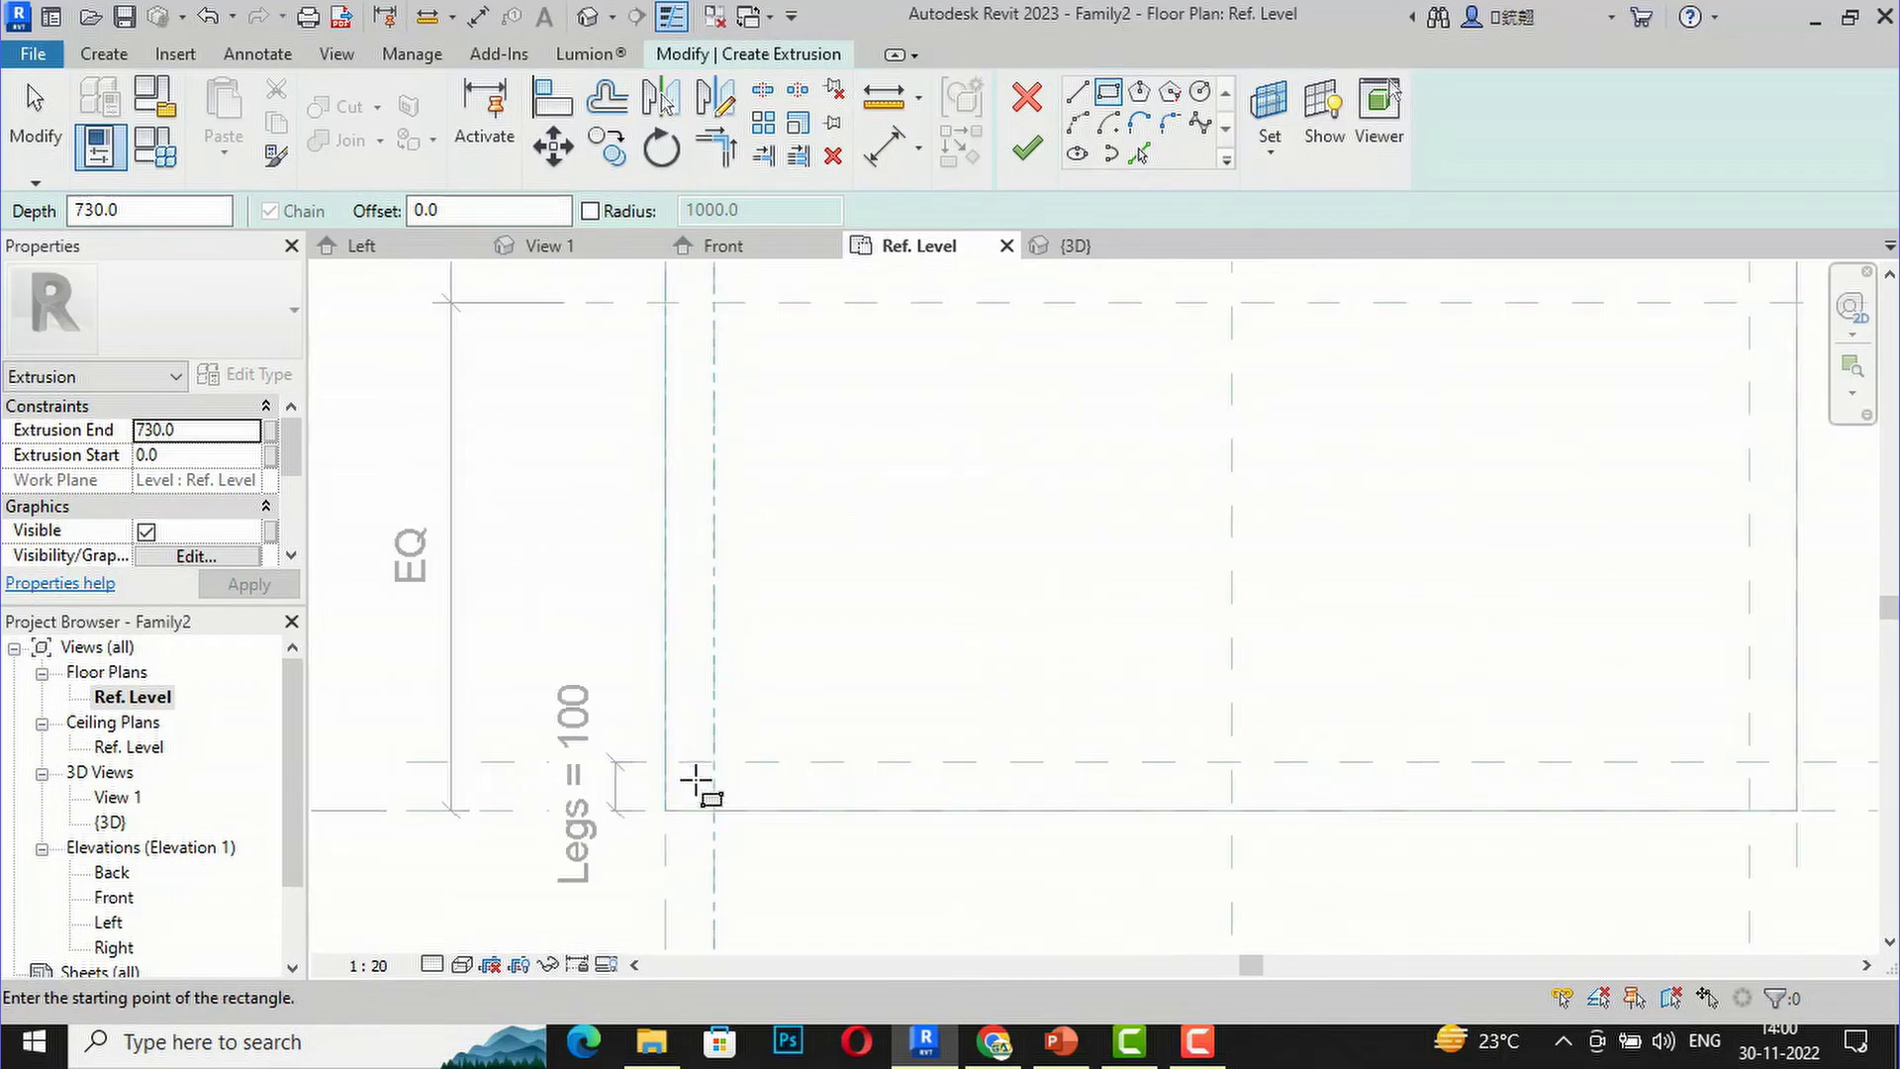
{"action": "scroll", "coordinate": [670, 818], "scroll_direction": "up", "scroll_amount": 4}
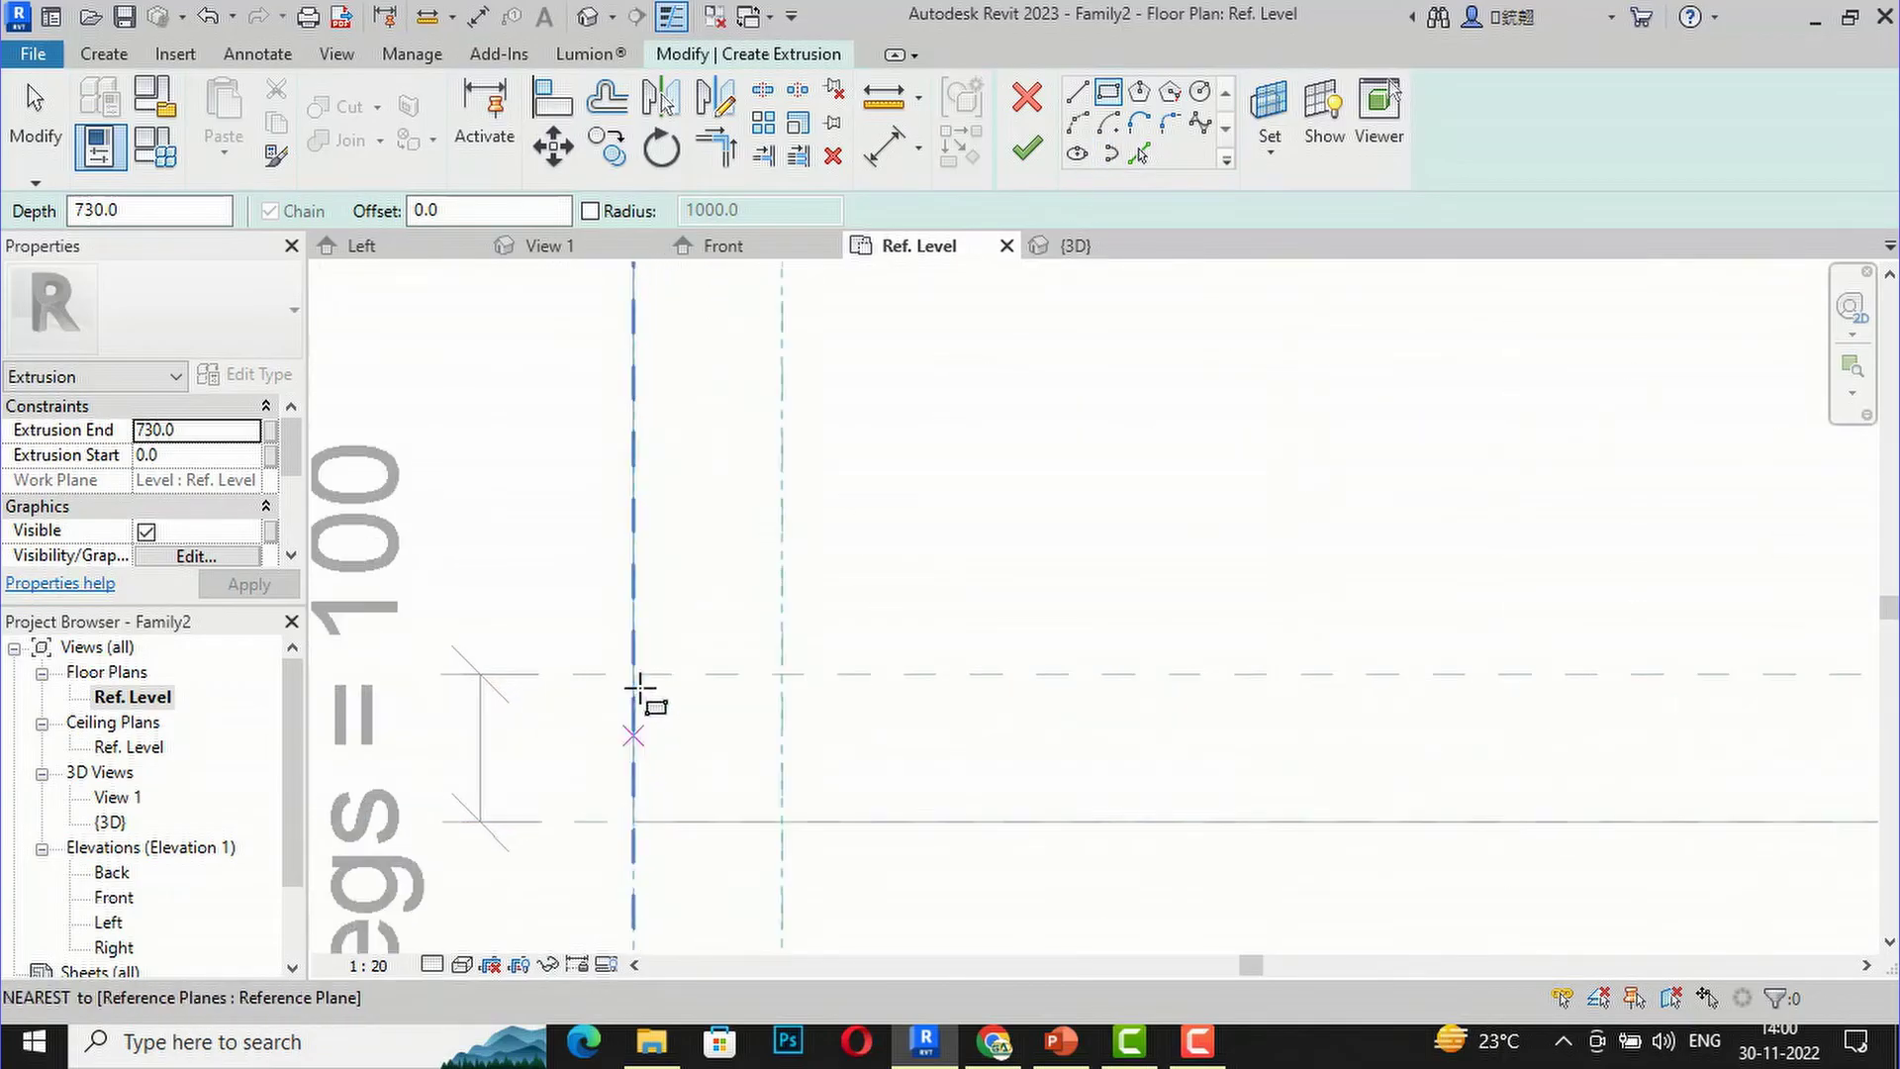
{"action": "left_click", "coordinate": [633, 665]}
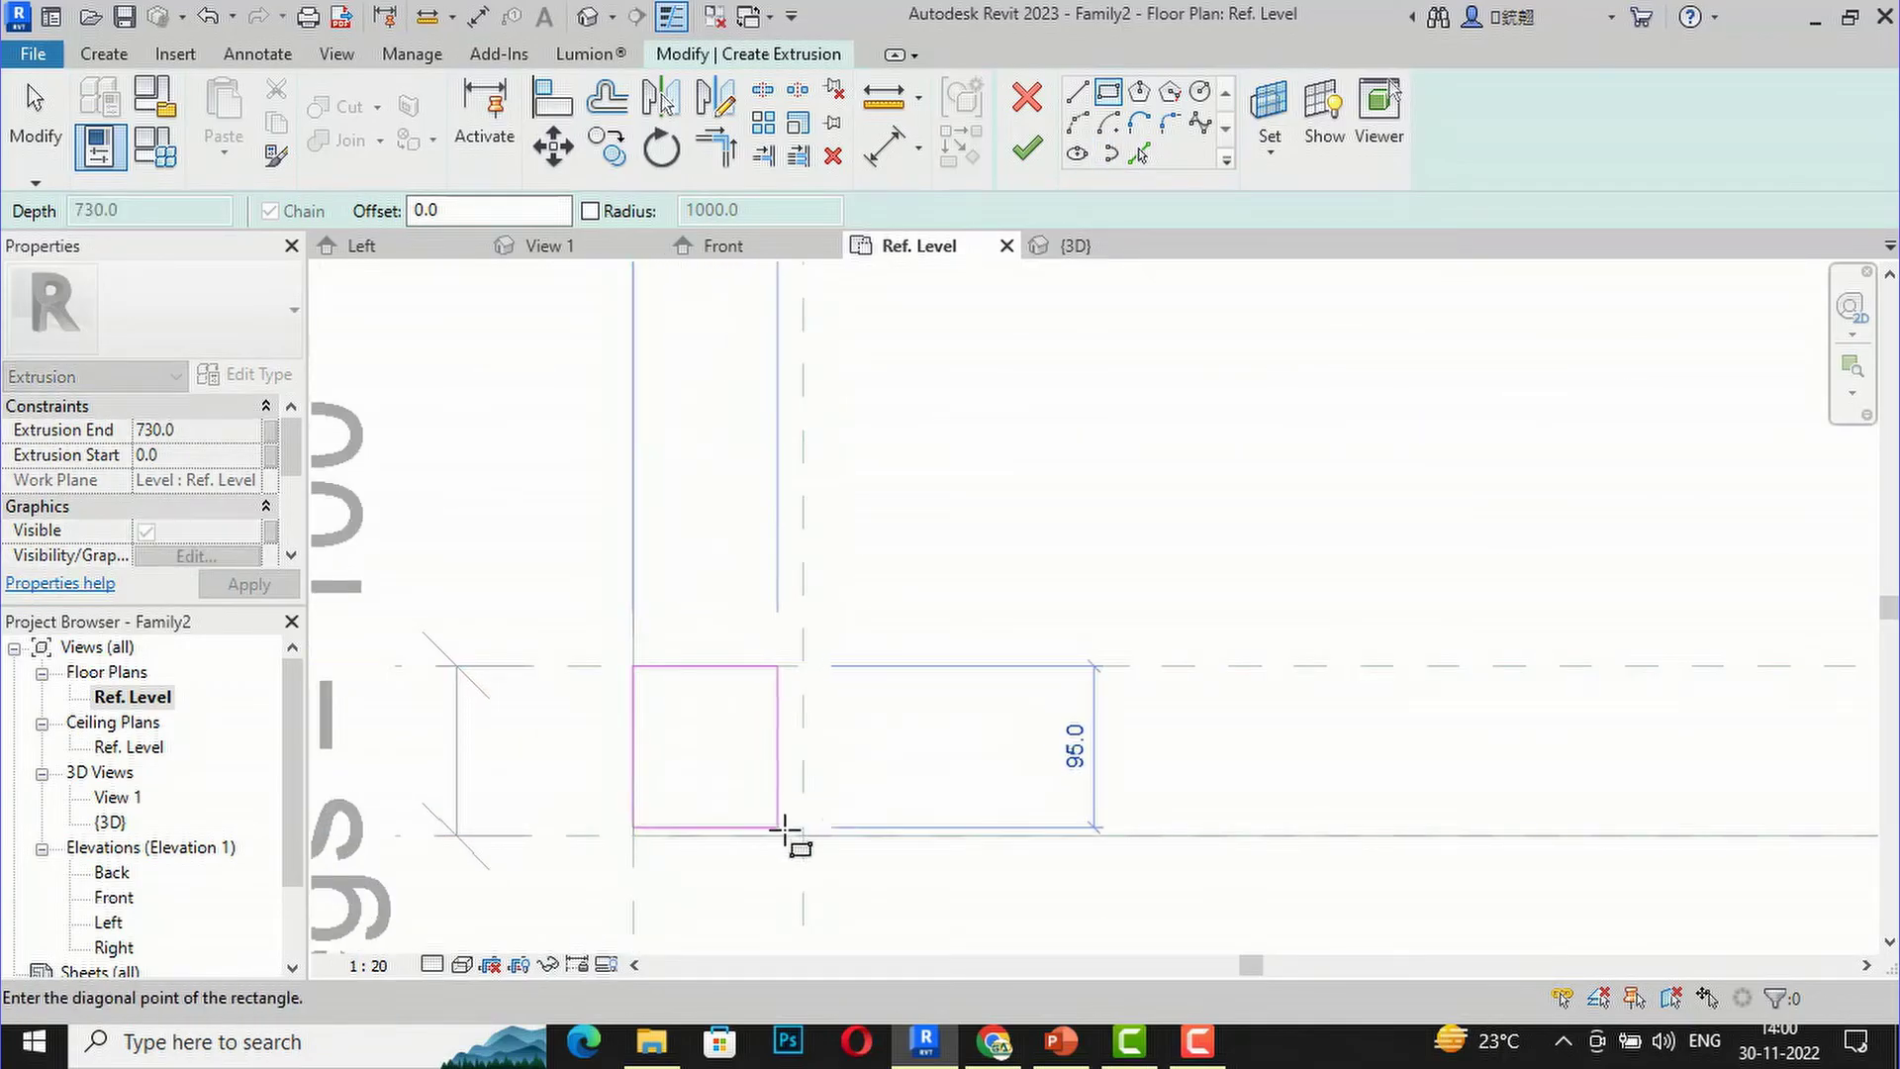
{"action": "left_click", "coordinate": [803, 835]}
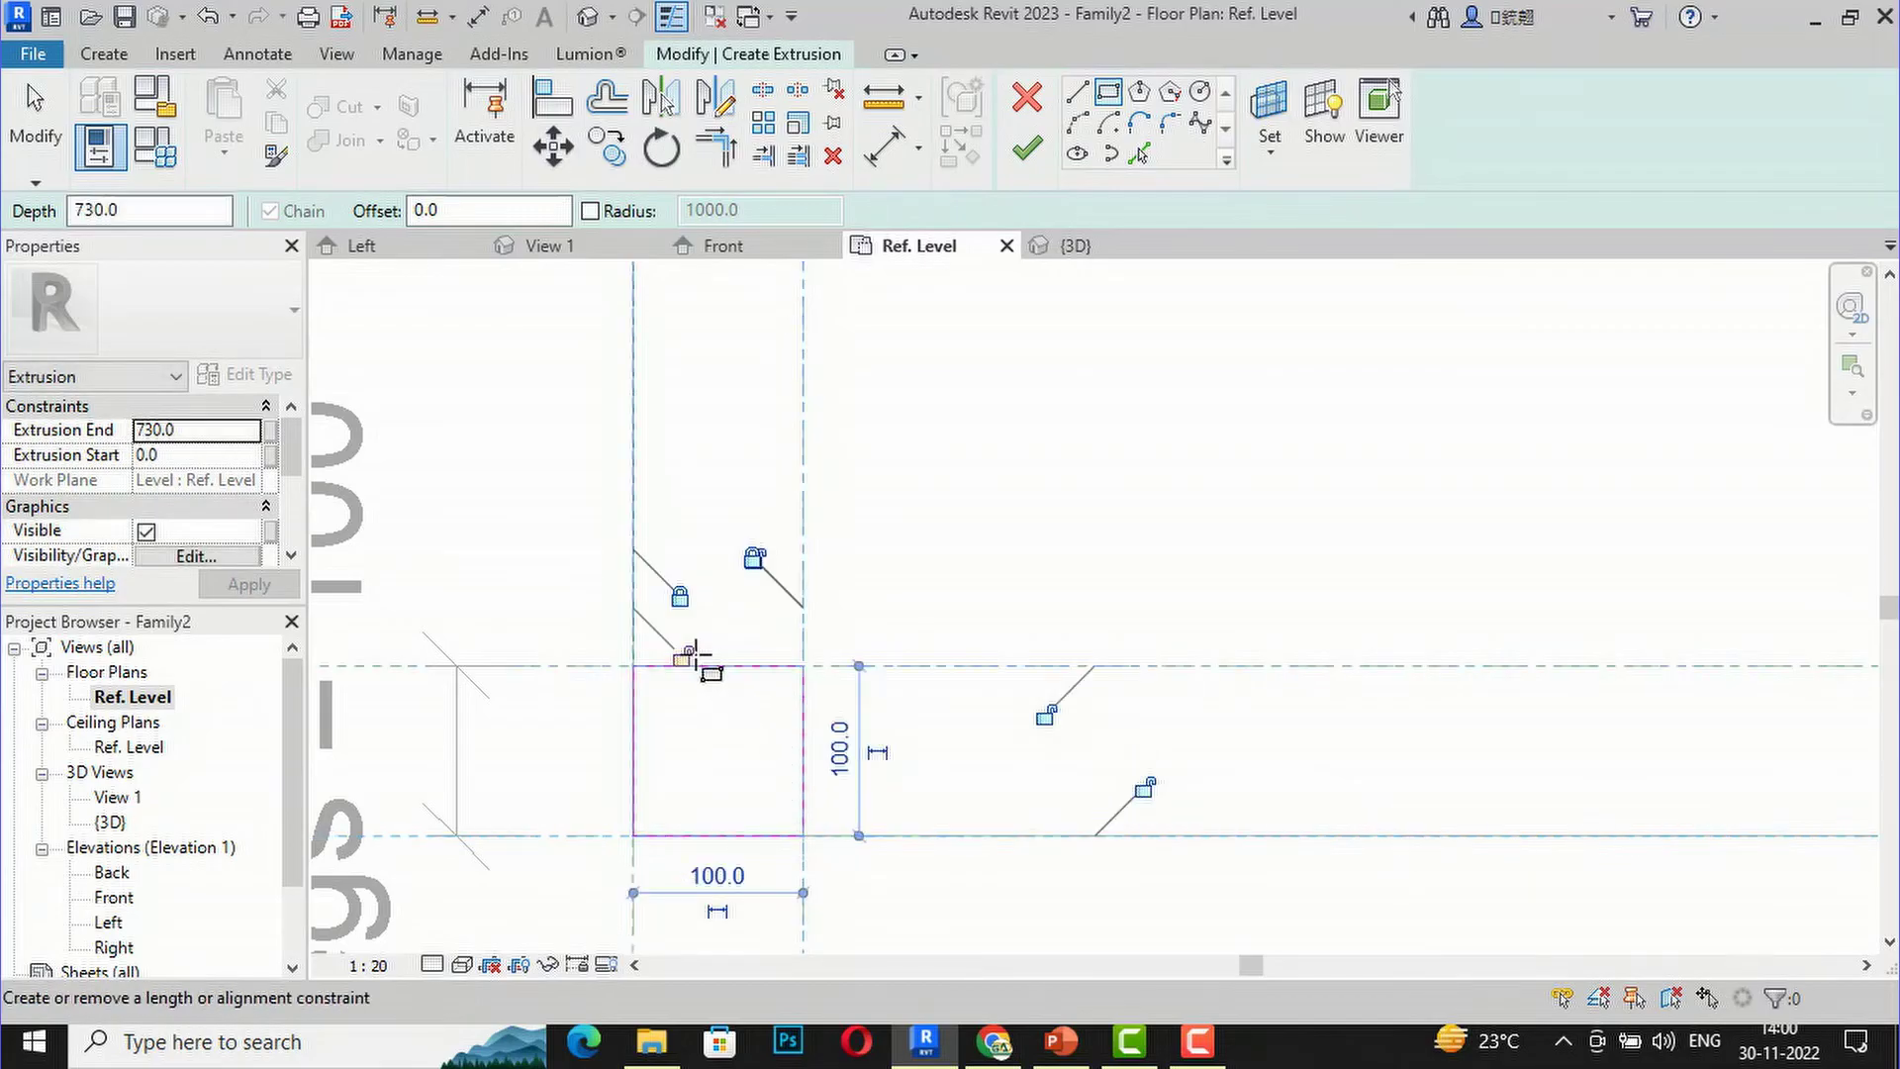
{"action": "left_click", "coordinate": [680, 596]}
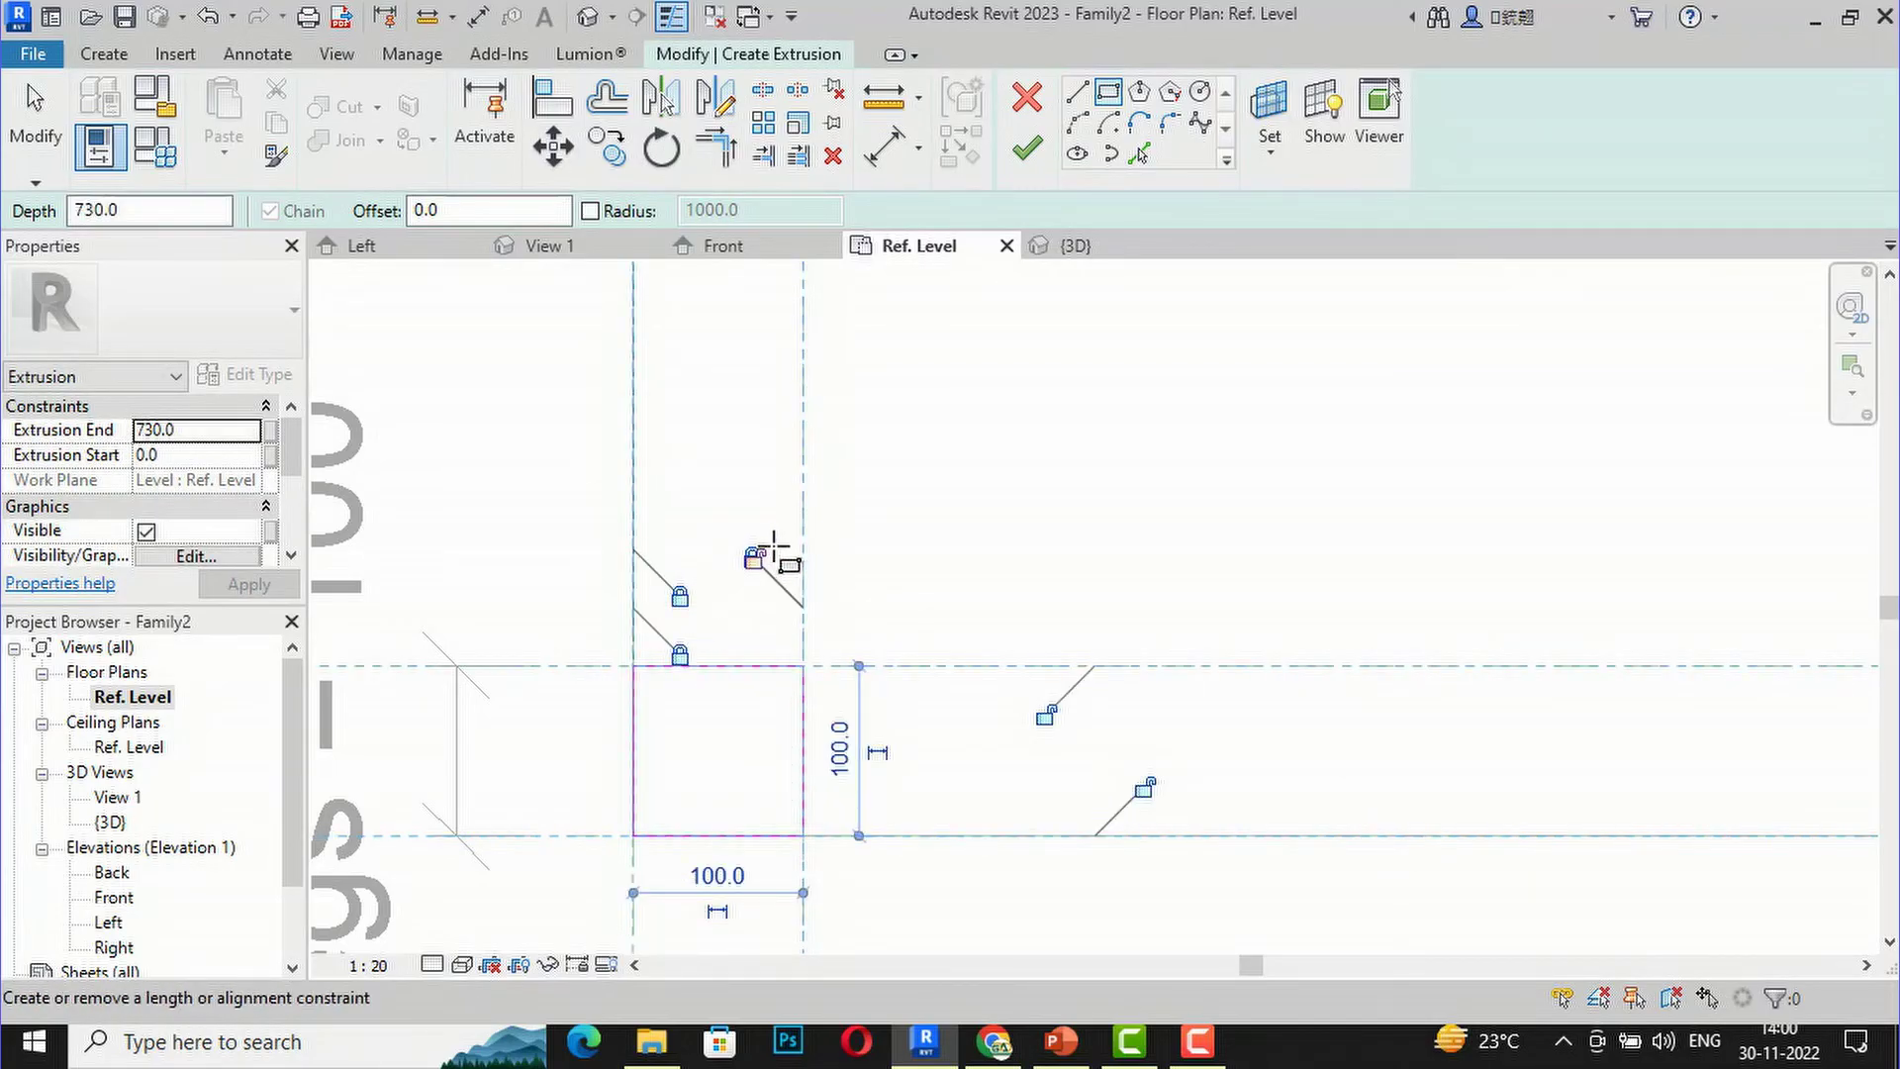
{"action": "left_click", "coordinate": [752, 557]}
{"action": "left_click", "coordinate": [1045, 714]}
{"action": "left_click", "coordinate": [1143, 786]}
{"action": "scroll", "coordinate": [722, 712], "scroll_direction": "down", "scroll_amount": 1}
{"action": "scroll", "coordinate": [710, 660], "scroll_direction": "up", "scroll_amount": 1}
{"action": "scroll", "coordinate": [594, 672], "scroll_direction": "down", "scroll_amount": 1}
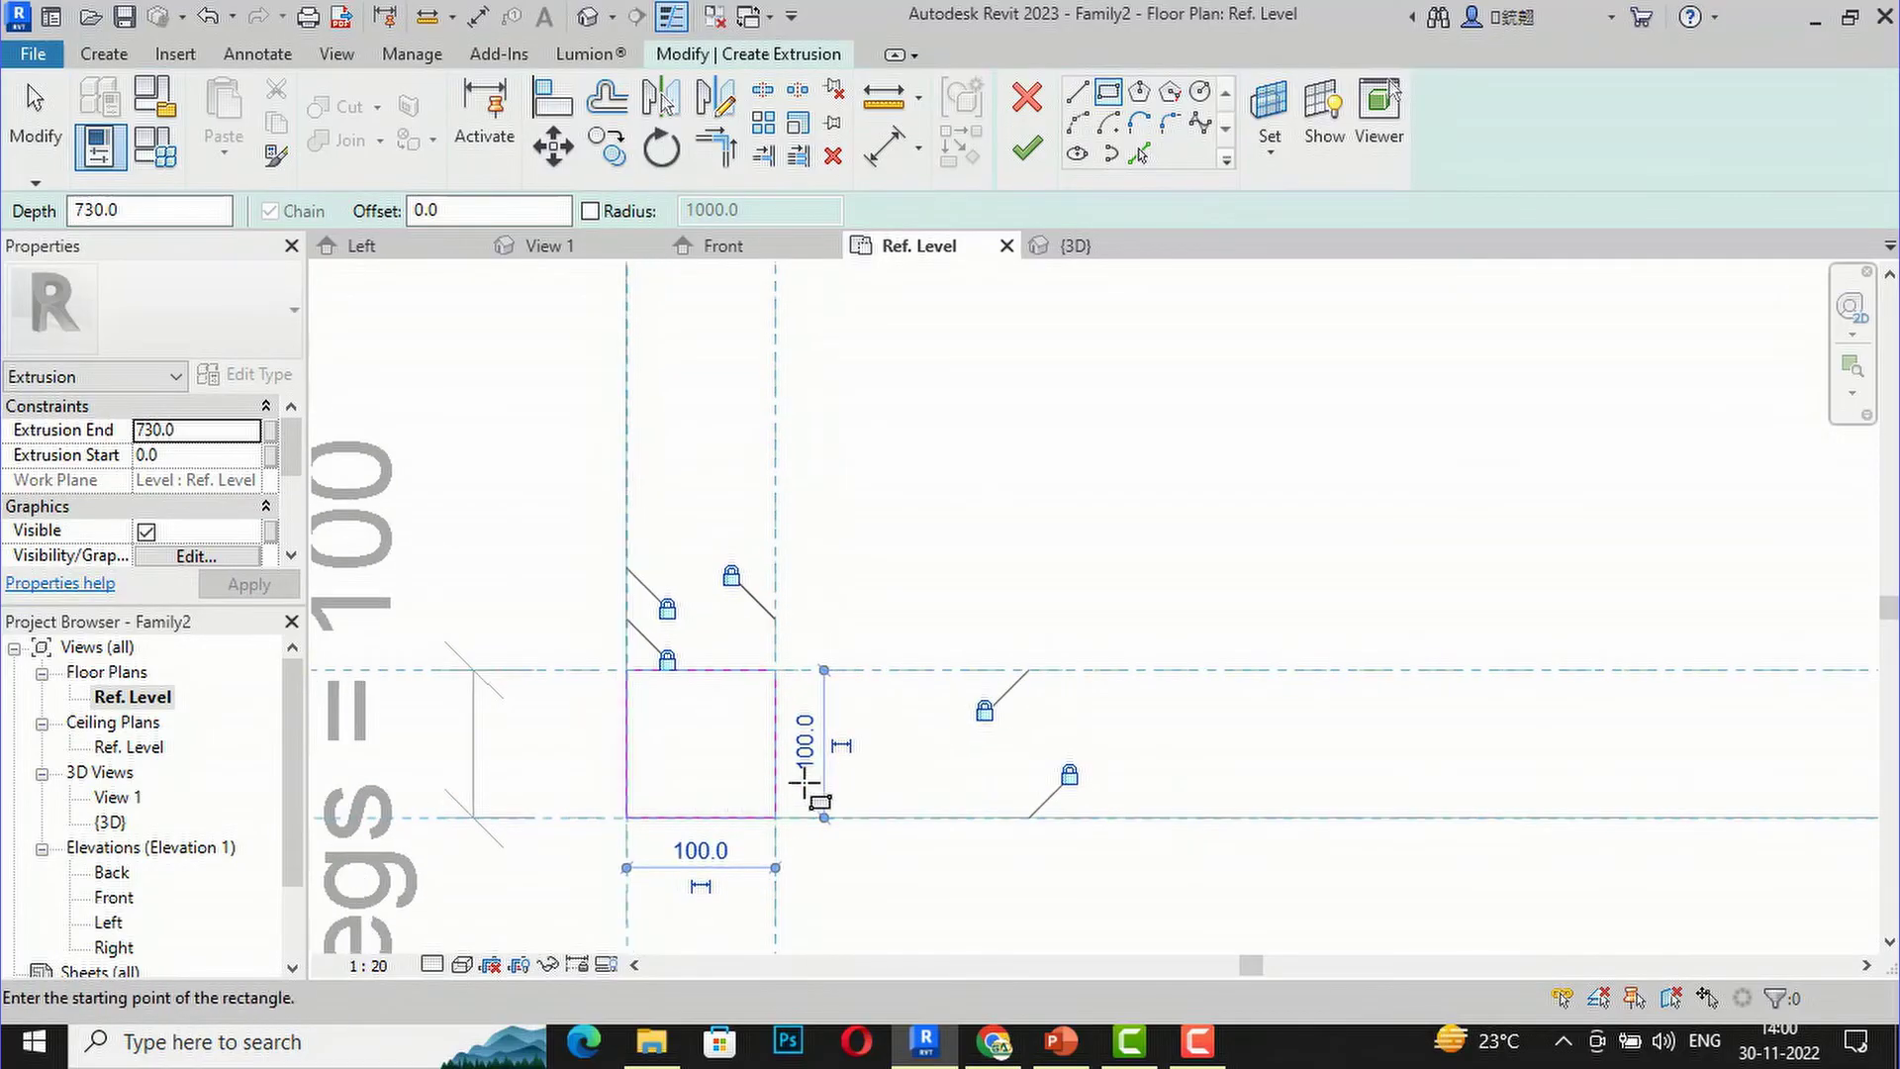
{"action": "scroll", "coordinate": [594, 692], "scroll_direction": "down", "scroll_amount": 3}
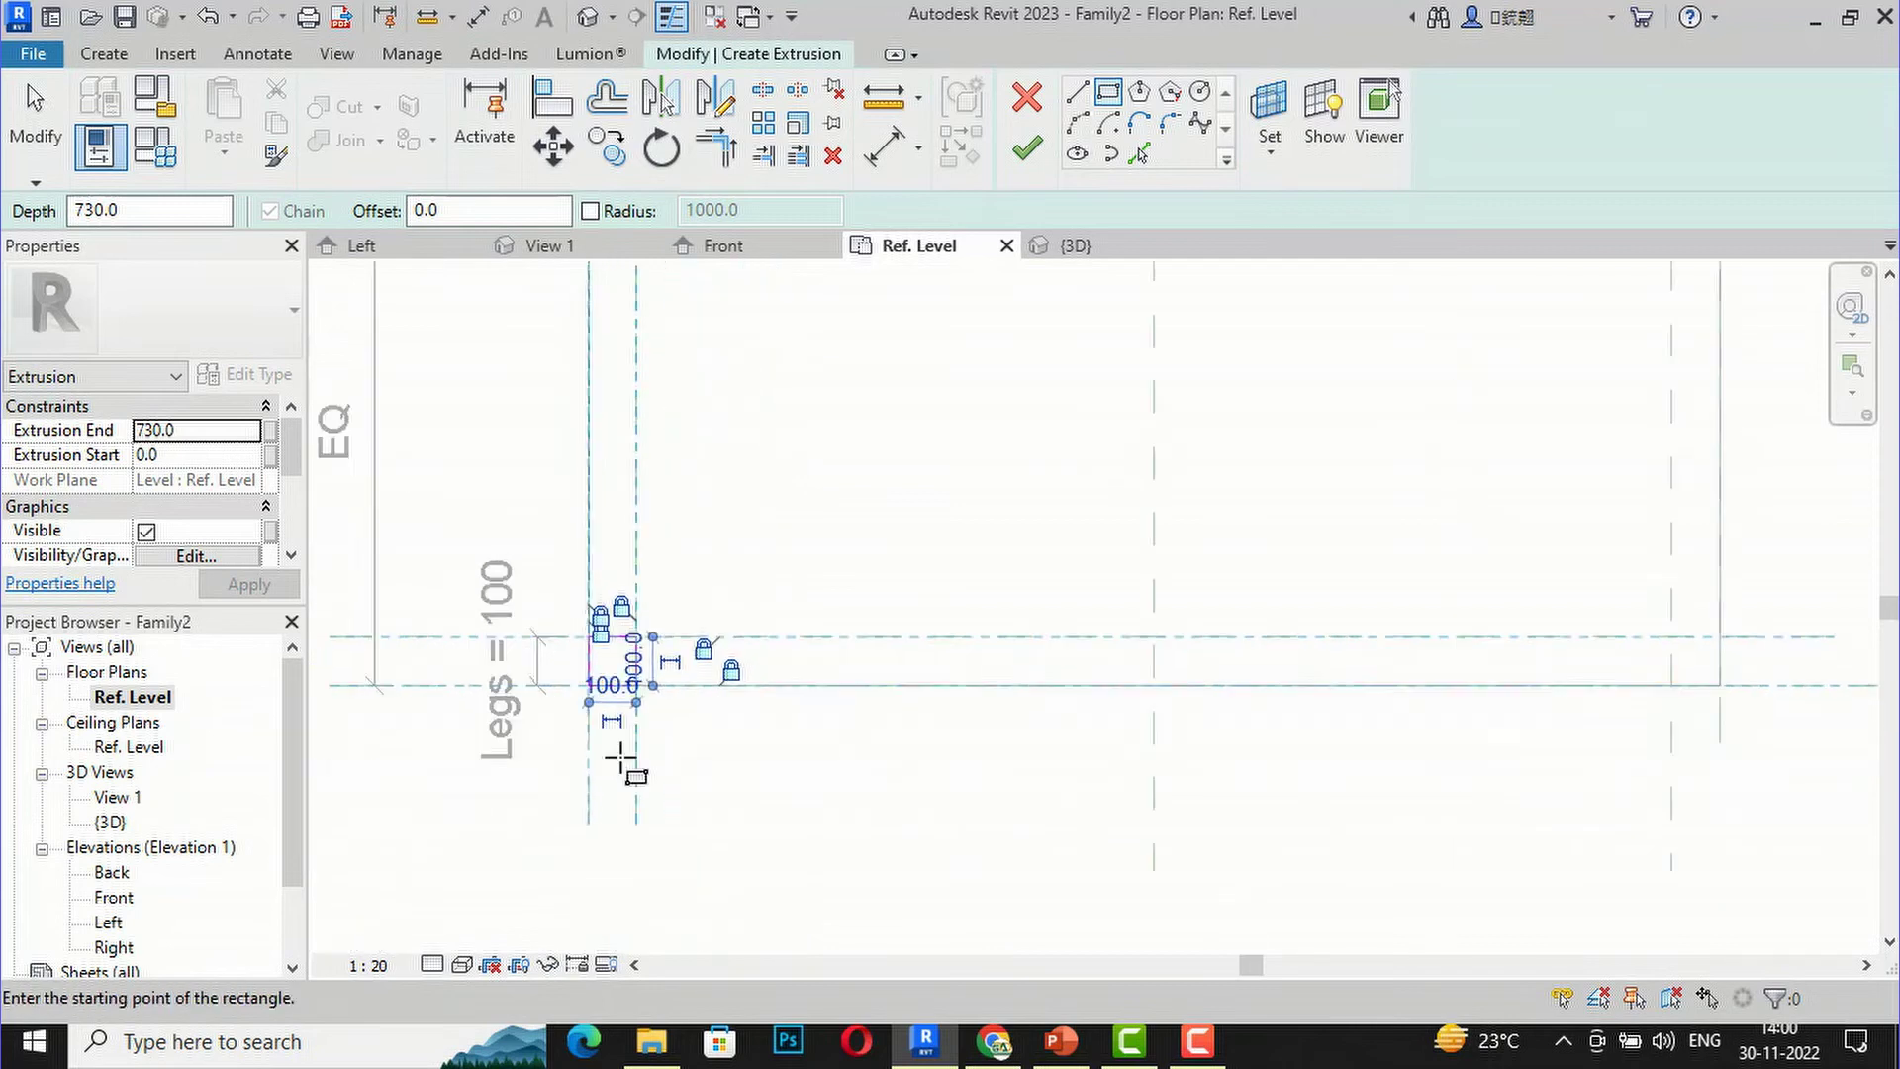
{"action": "scroll", "coordinate": [1252, 710], "scroll_direction": "up", "scroll_amount": 1}
{"action": "scroll", "coordinate": [1252, 710], "scroll_direction": "up", "scroll_amount": 4}
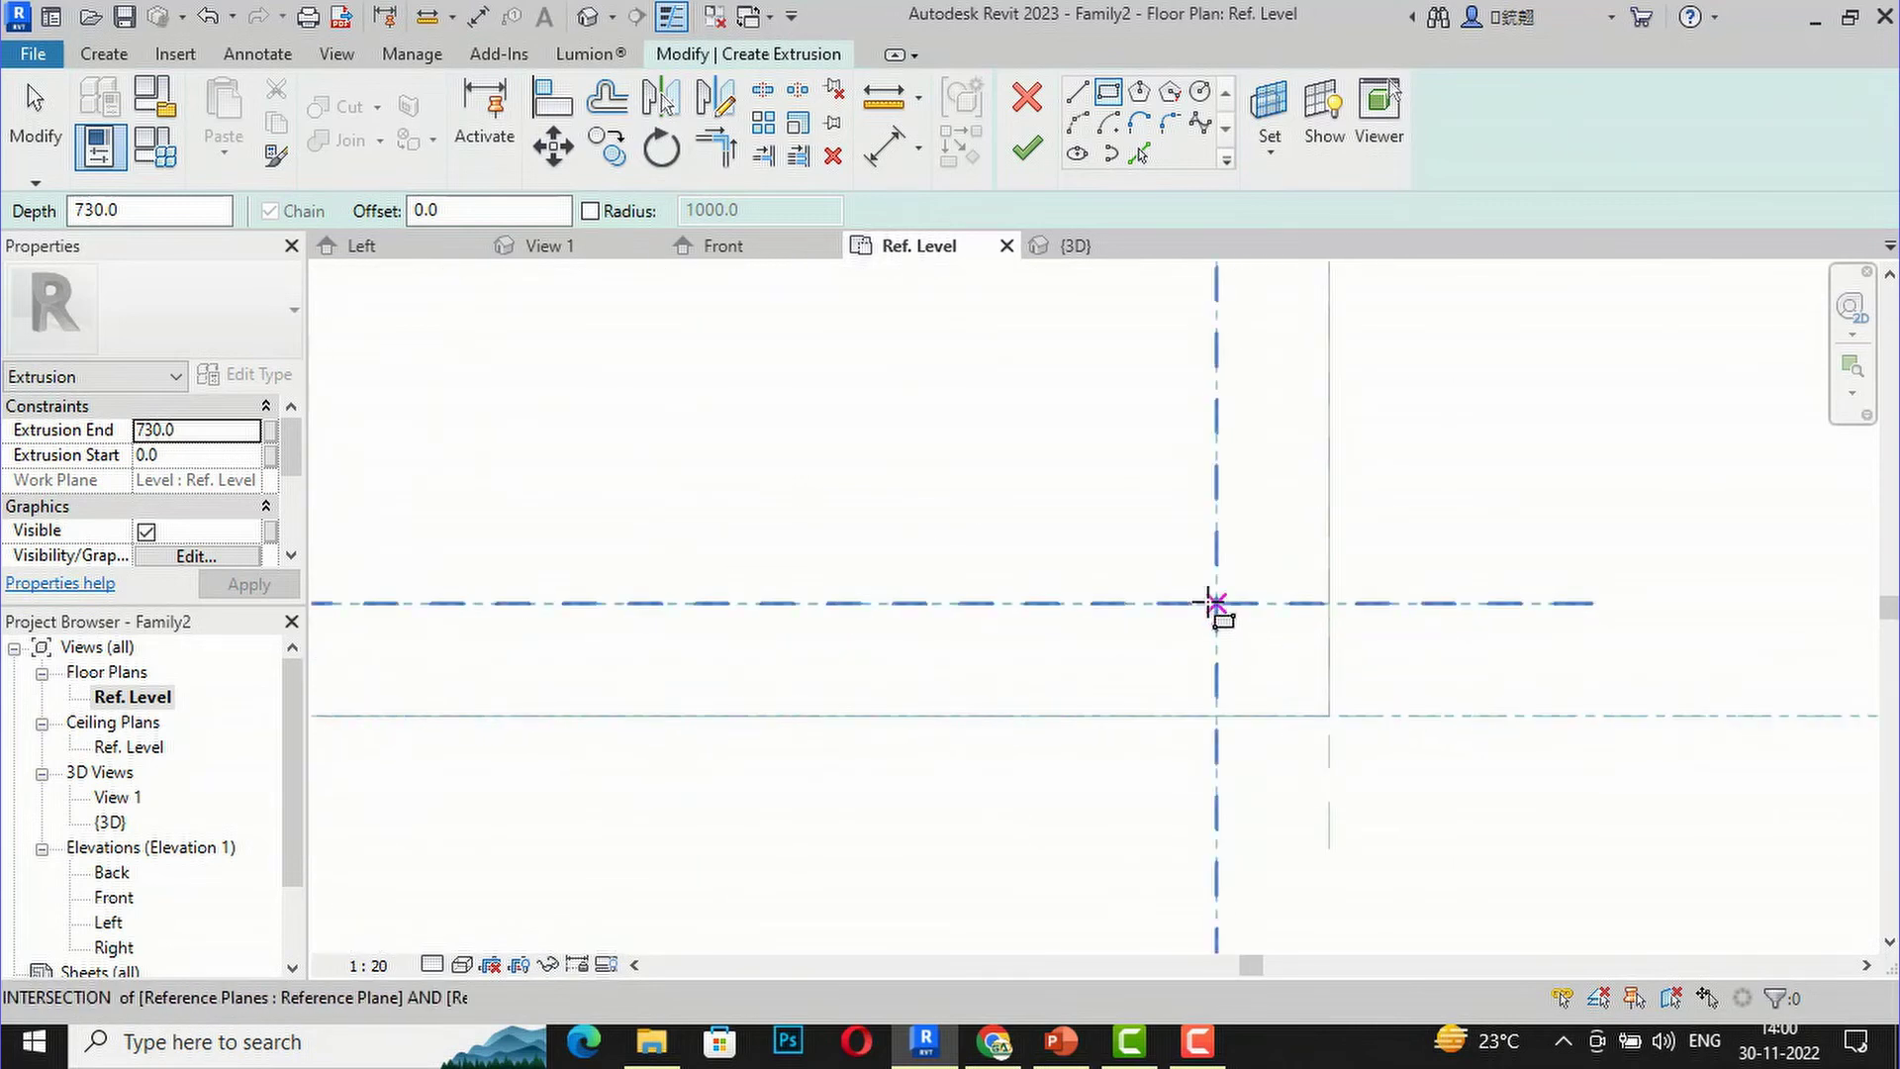
Step: Complete the third leg square at its corner and lock its edge to the reference plane
{"action": "left_click", "coordinate": [1329, 715]}
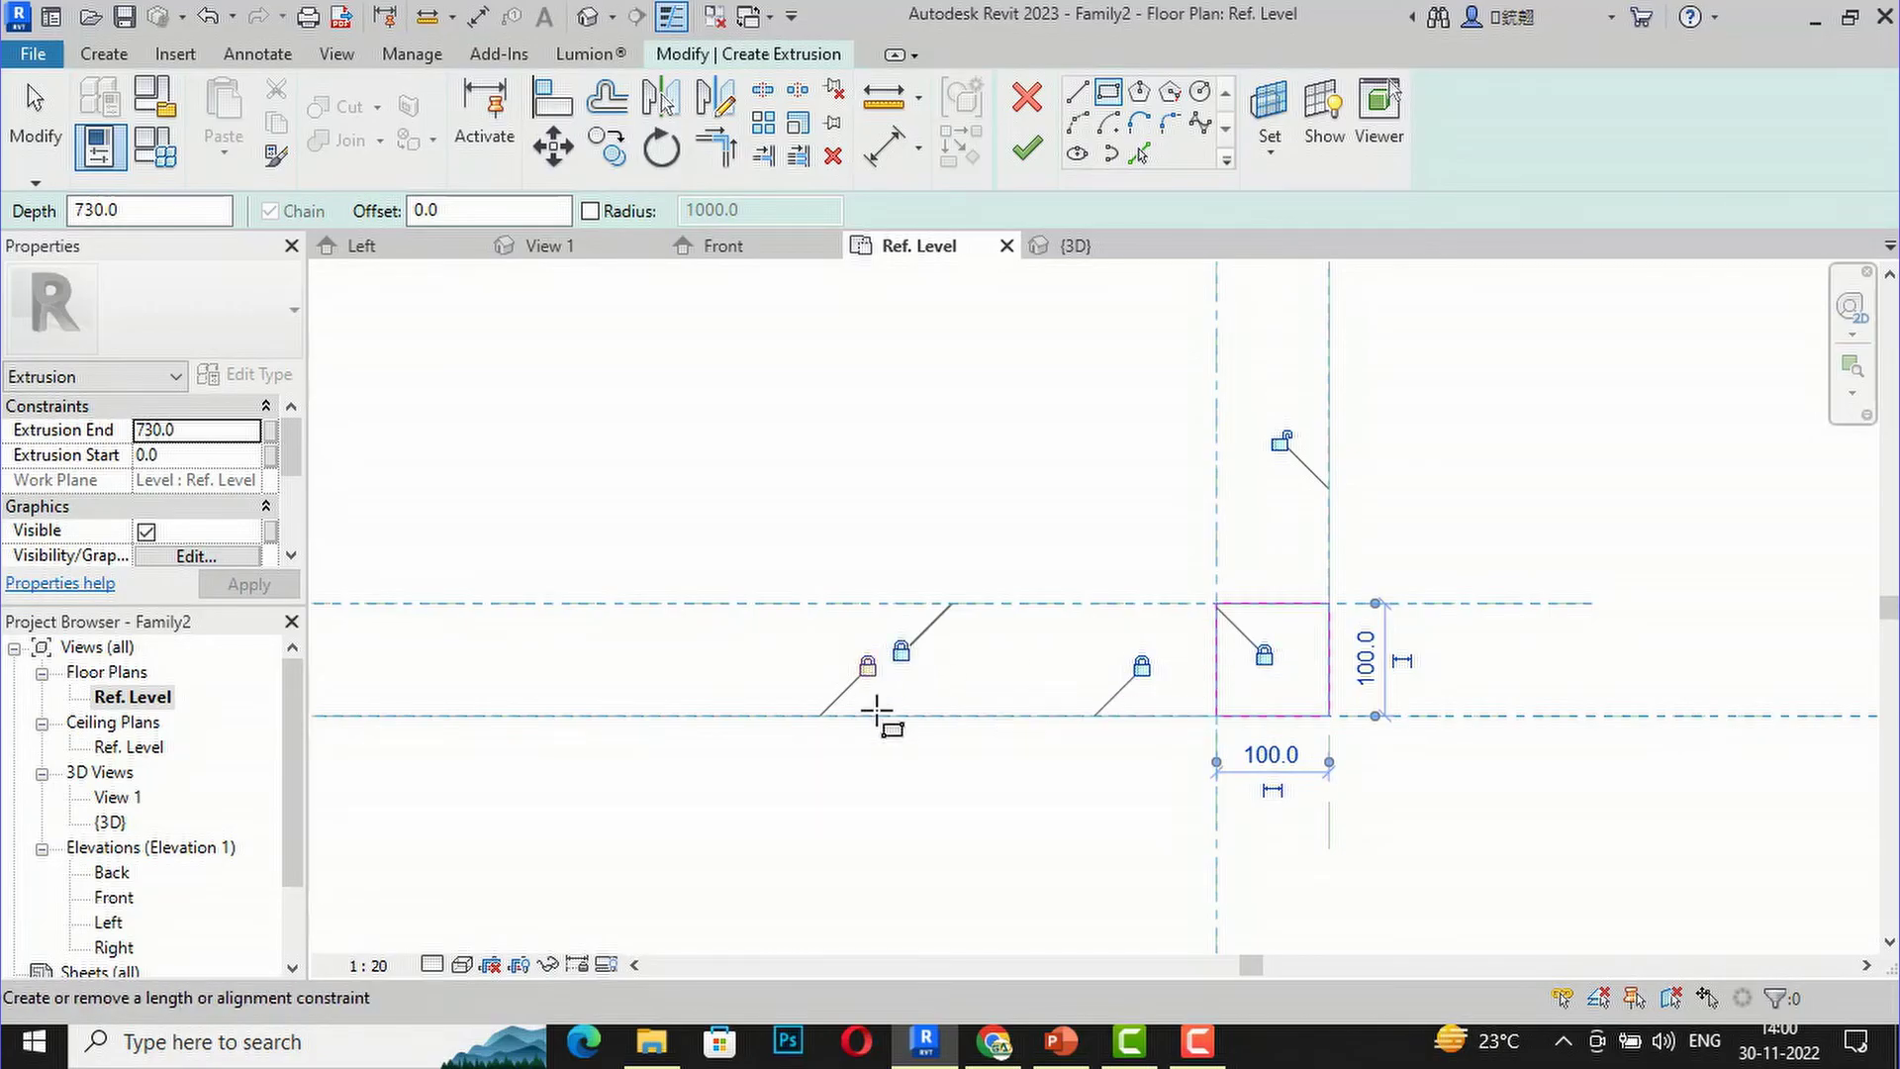
{"action": "left_click", "coordinate": [1279, 440]}
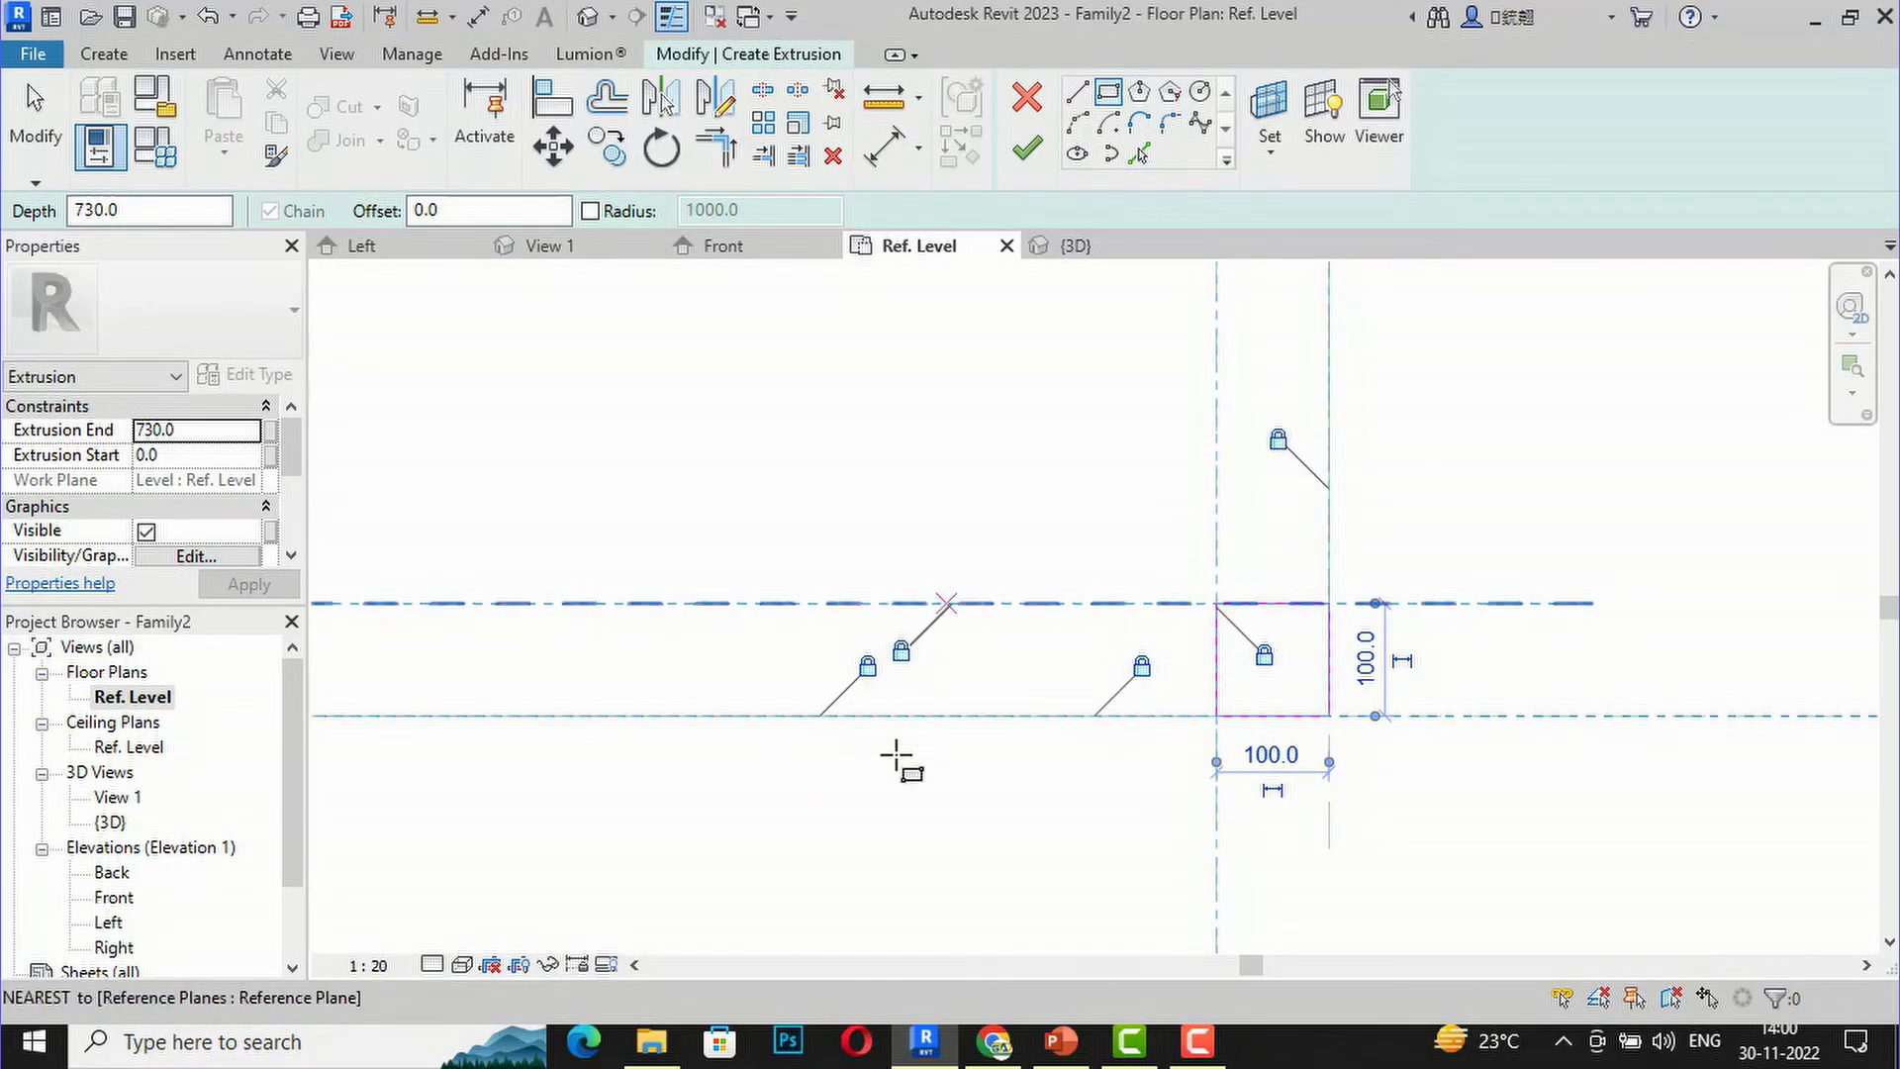
{"action": "scroll", "coordinate": [896, 733], "scroll_direction": "down", "scroll_amount": 10}
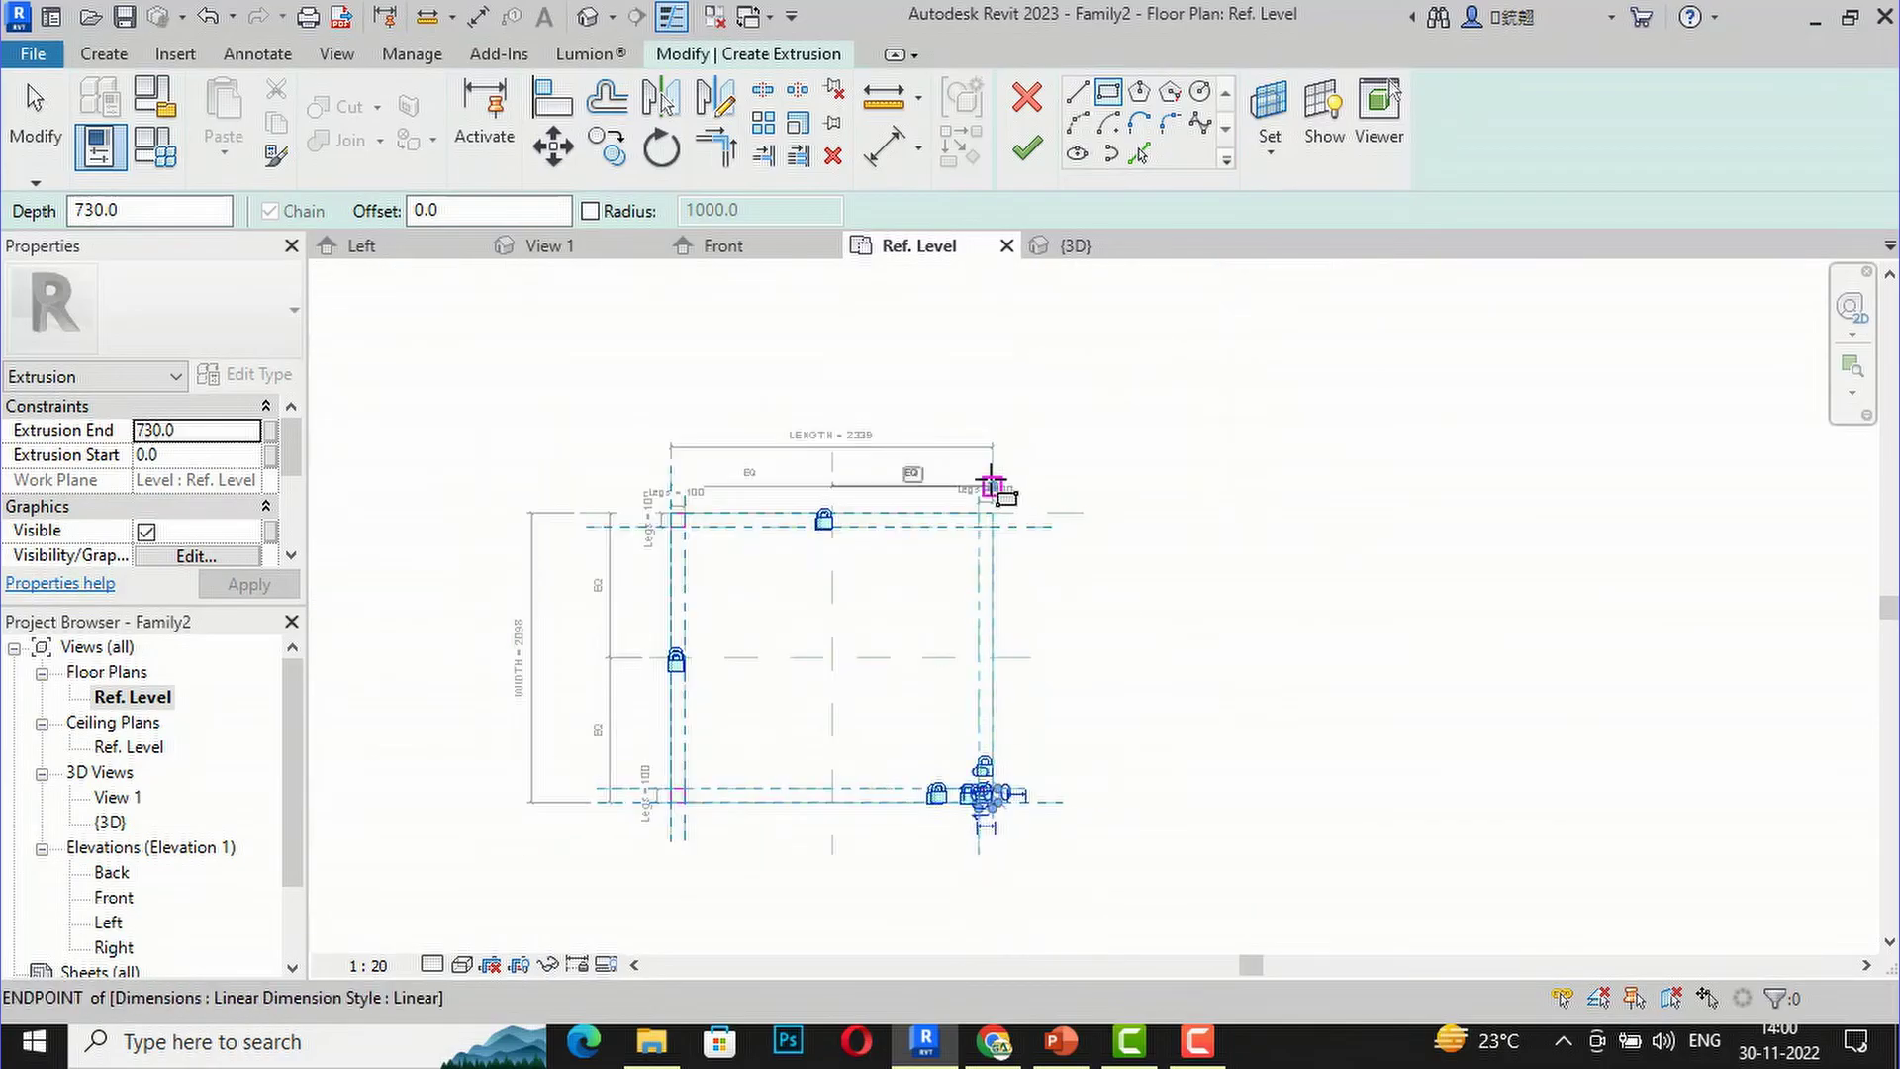
{"action": "scroll", "coordinate": [990, 485], "scroll_direction": "up", "scroll_amount": 10}
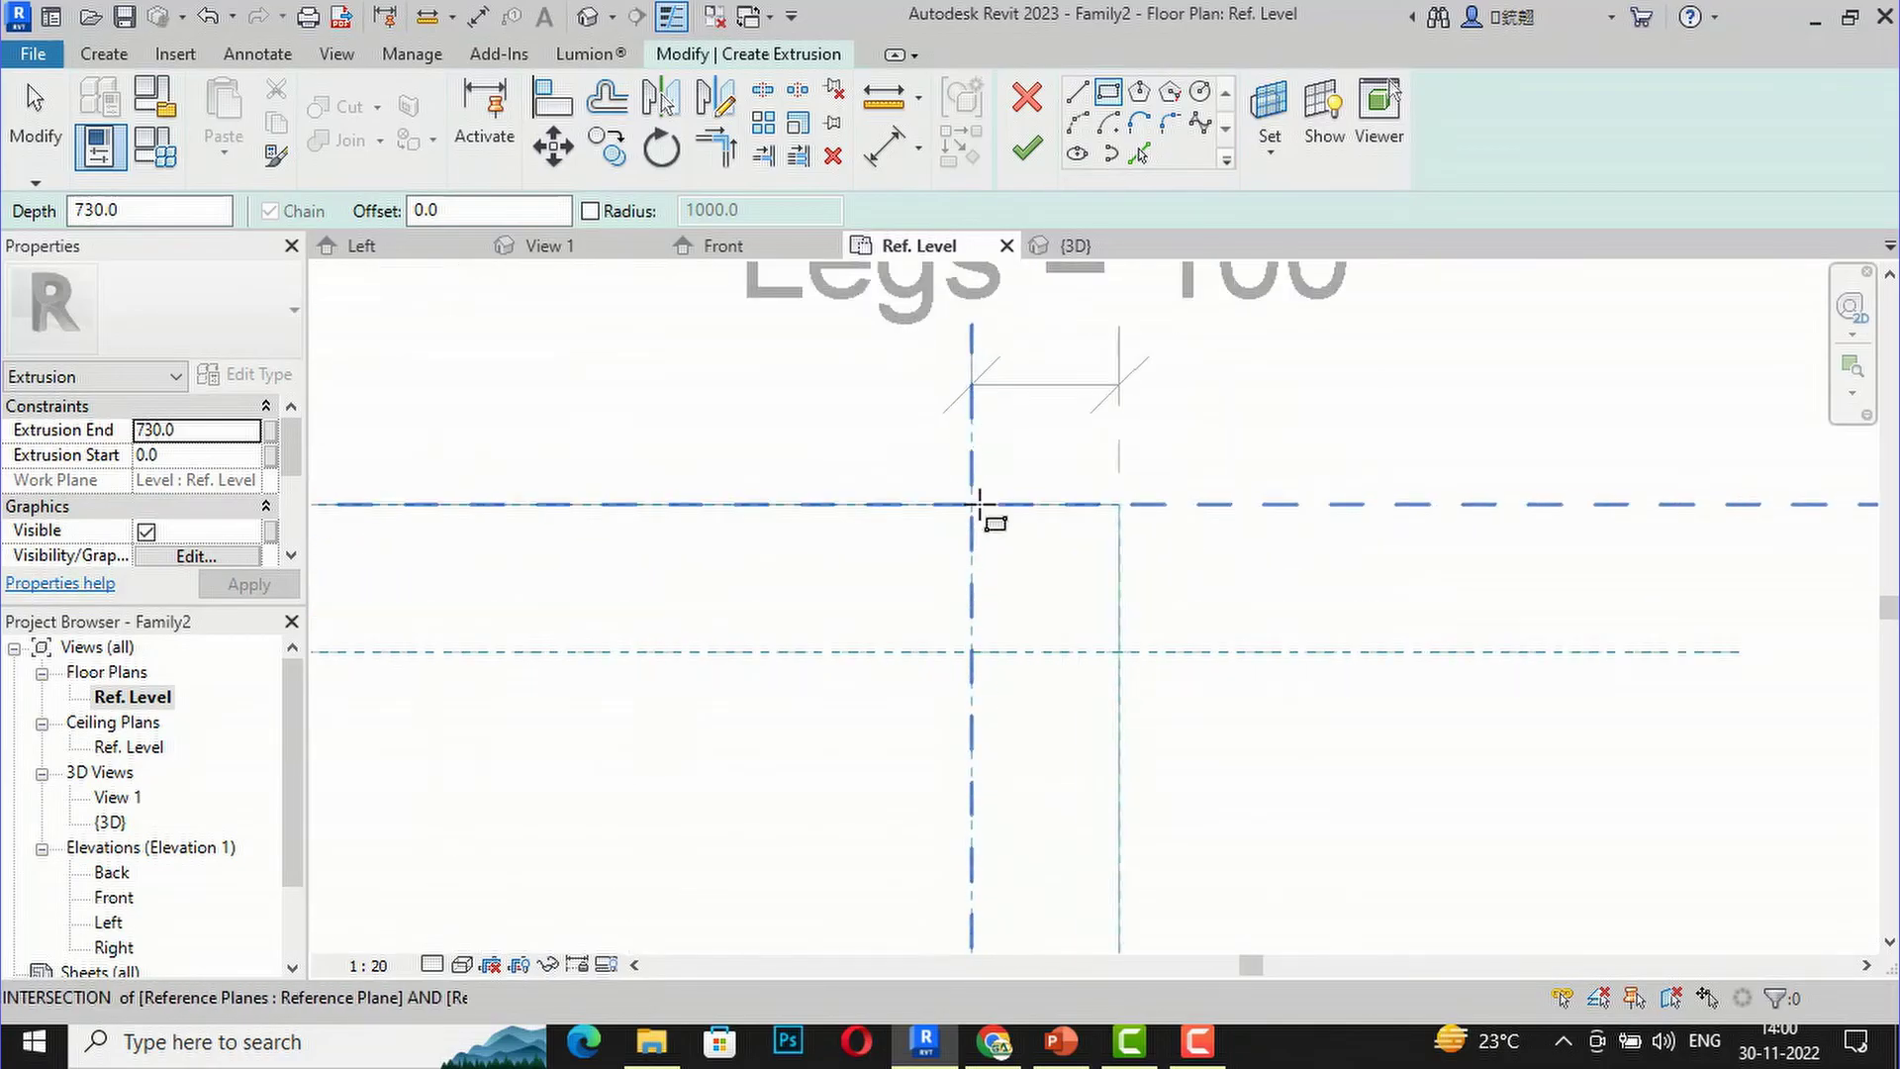
Step: Draw the last 100 × 100 leg square and finish the legs extrusion
{"action": "left_click", "coordinate": [971, 504]}
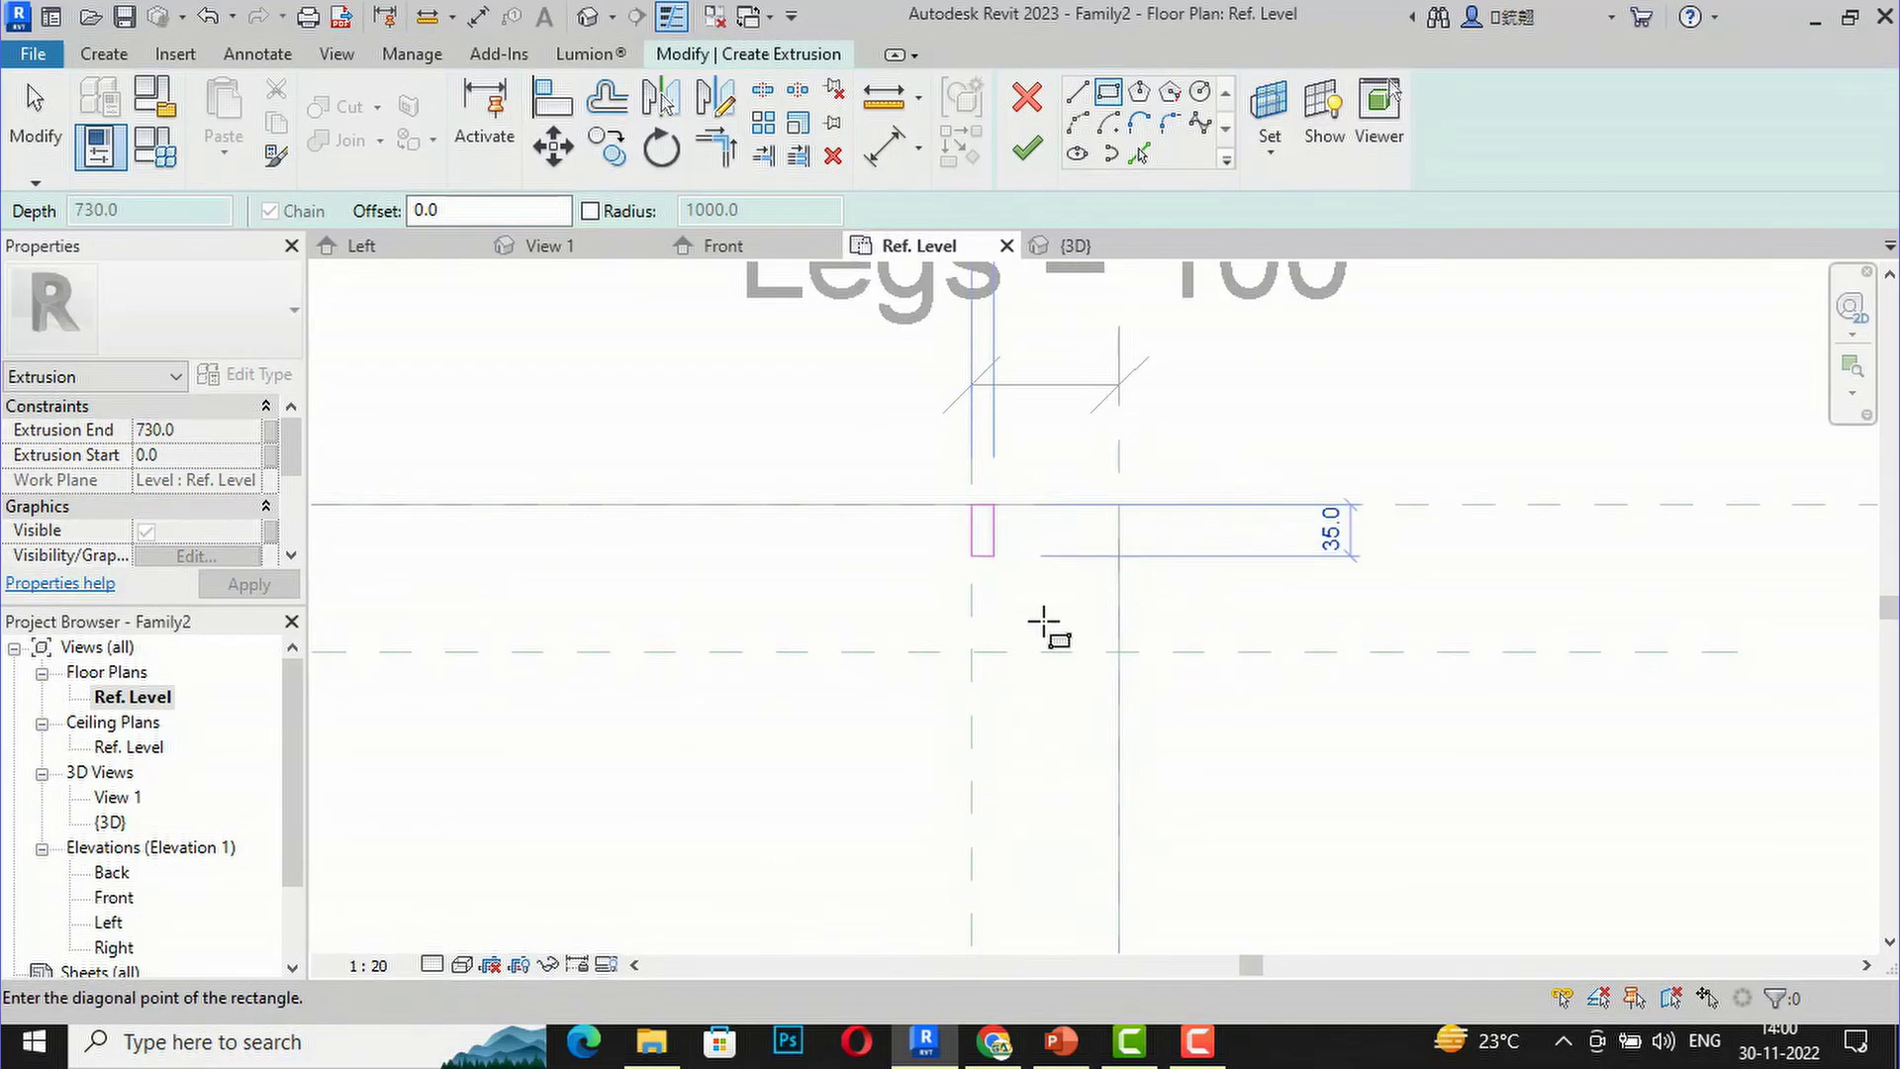
{"action": "left_click", "coordinate": [1119, 652]}
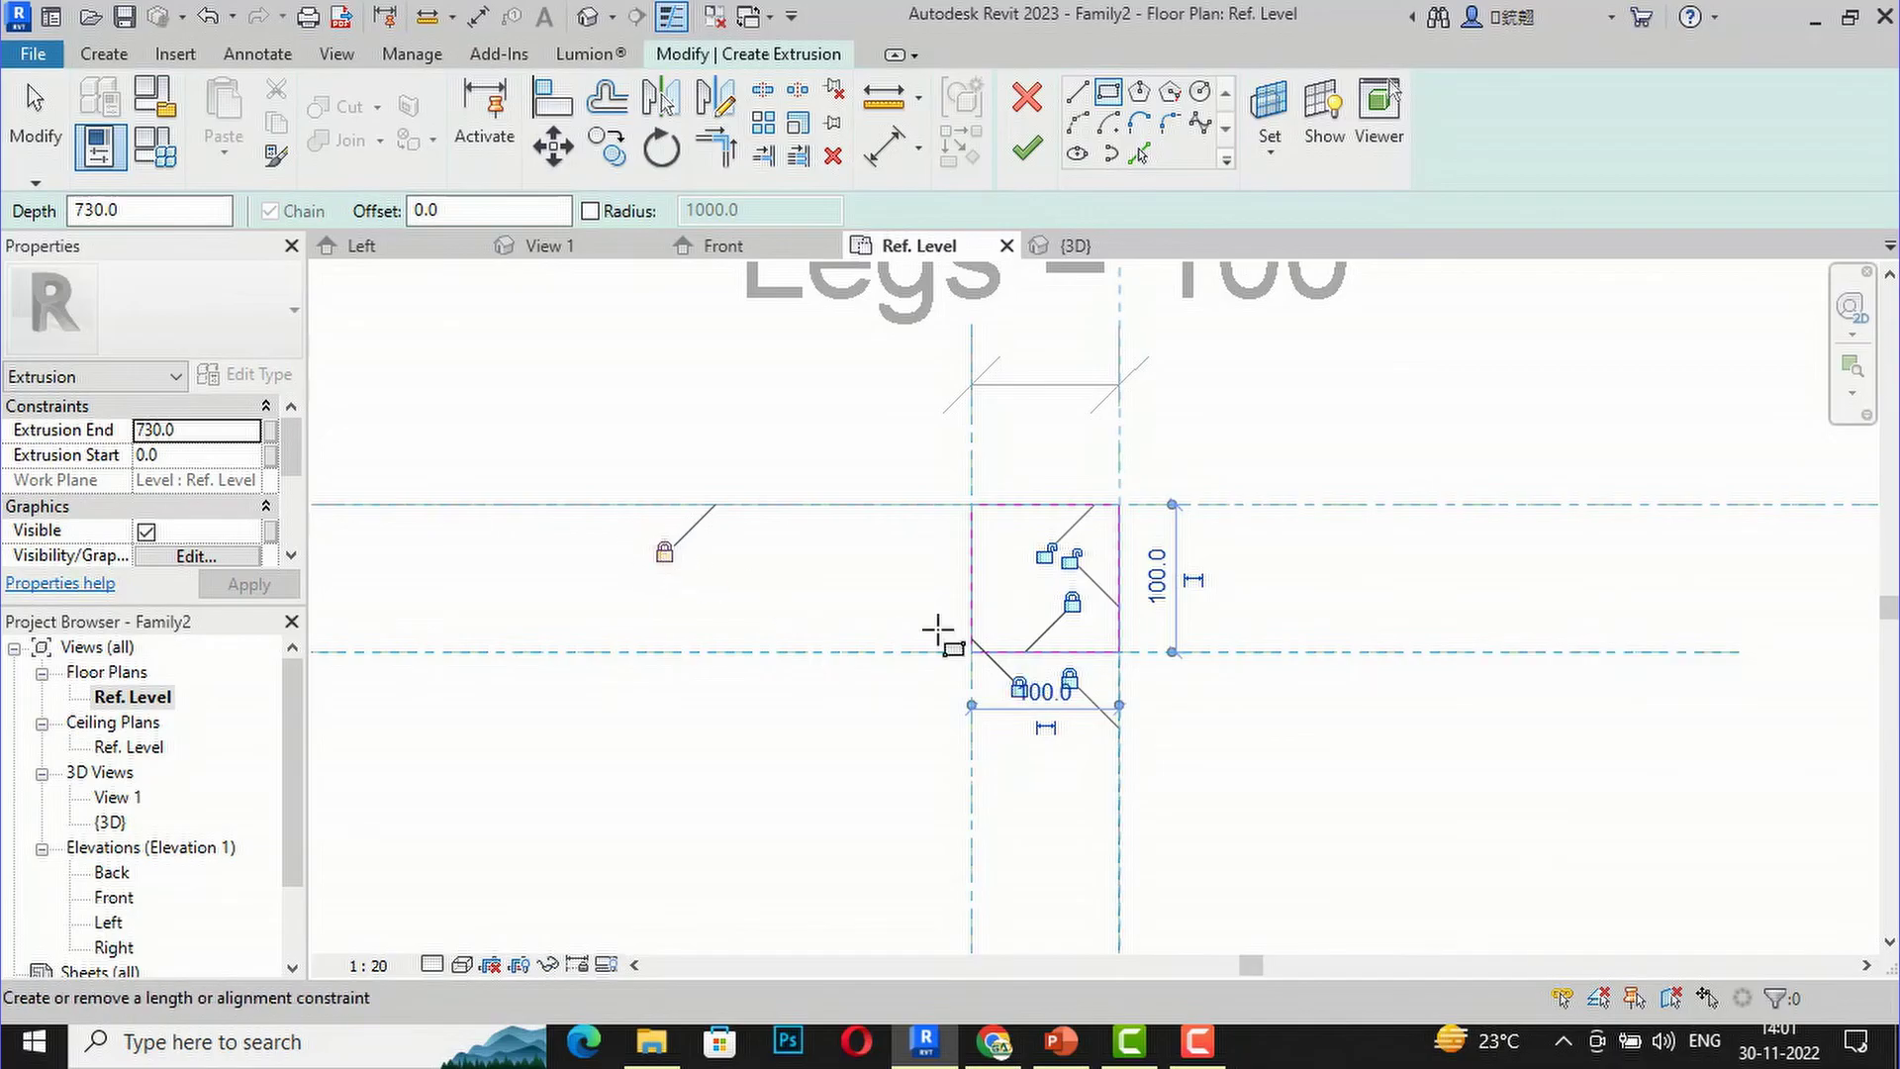
{"action": "scroll", "coordinate": [1034, 587], "scroll_direction": "down", "scroll_amount": 2}
{"action": "scroll", "coordinate": [1034, 587], "scroll_direction": "down", "scroll_amount": 4}
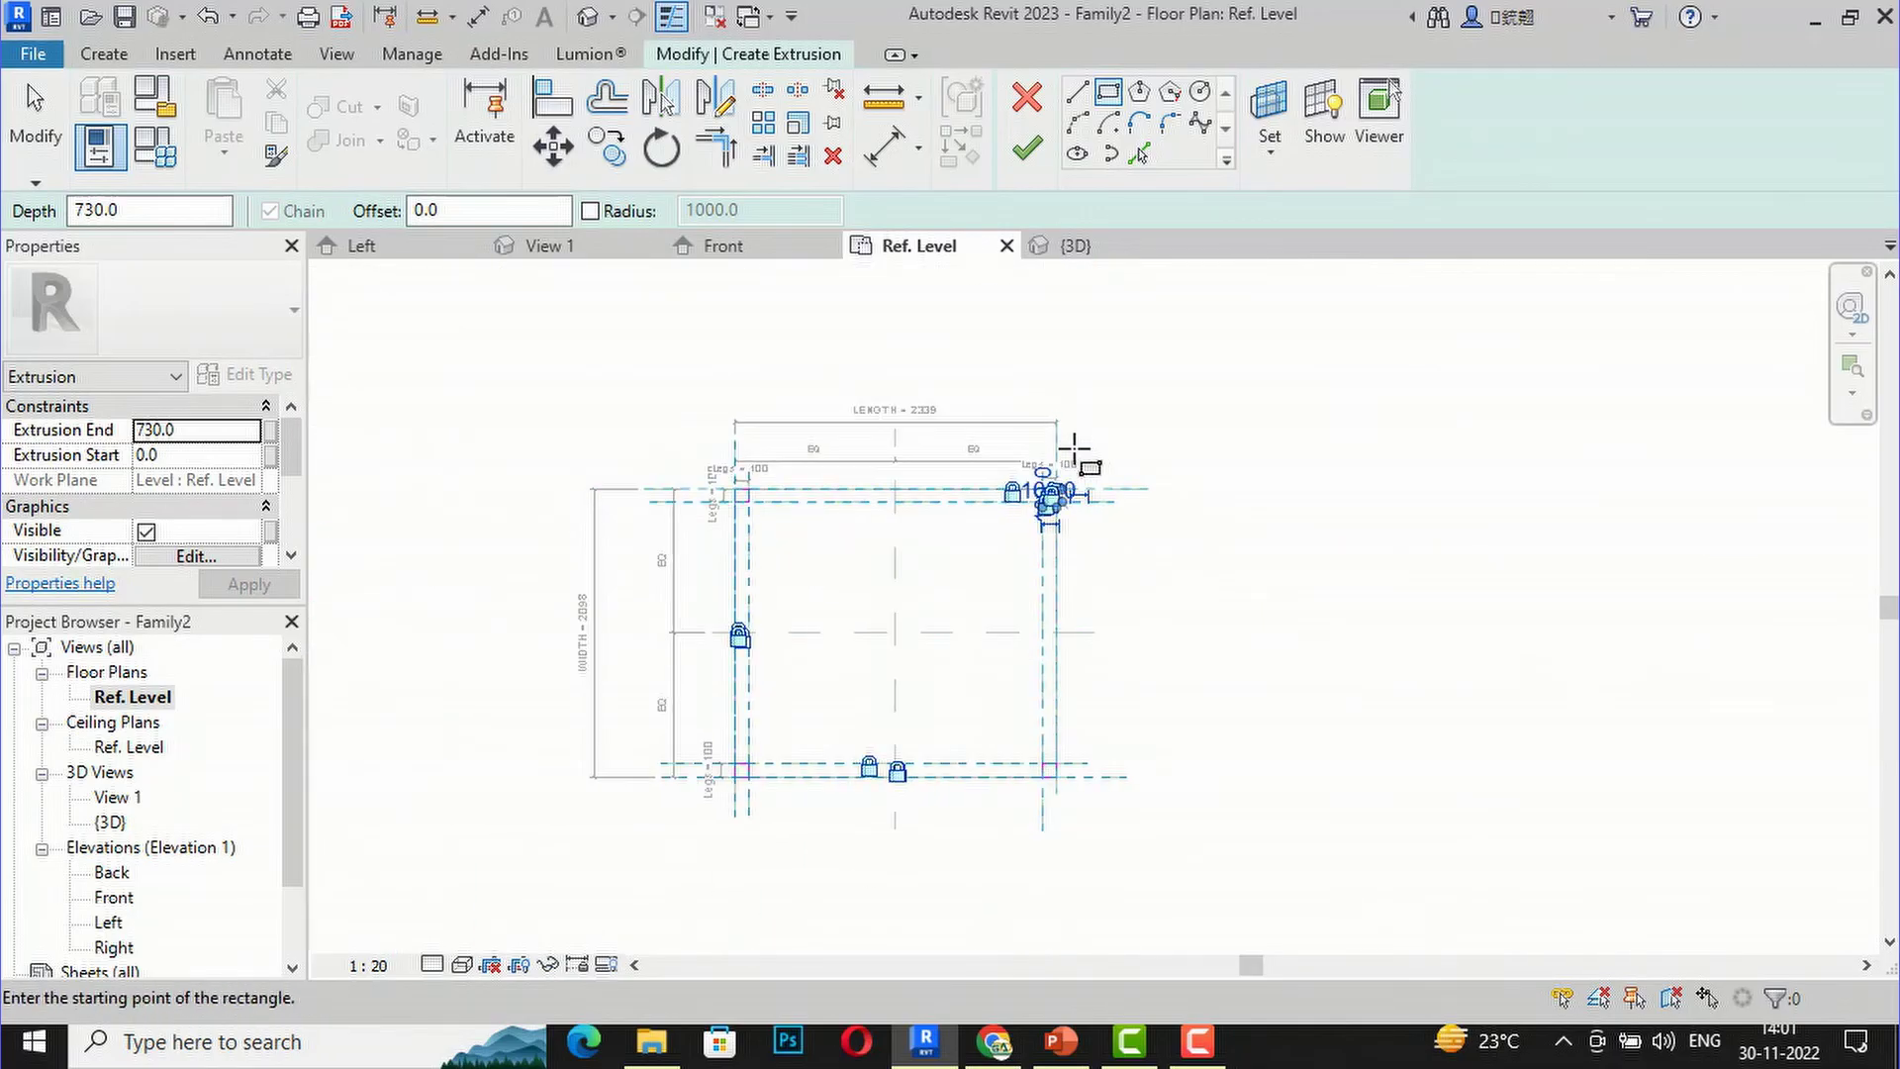
{"action": "scroll", "coordinate": [1041, 818], "scroll_direction": "up", "scroll_amount": 2}
{"action": "scroll", "coordinate": [453, 755], "scroll_direction": "up", "scroll_amount": 2}
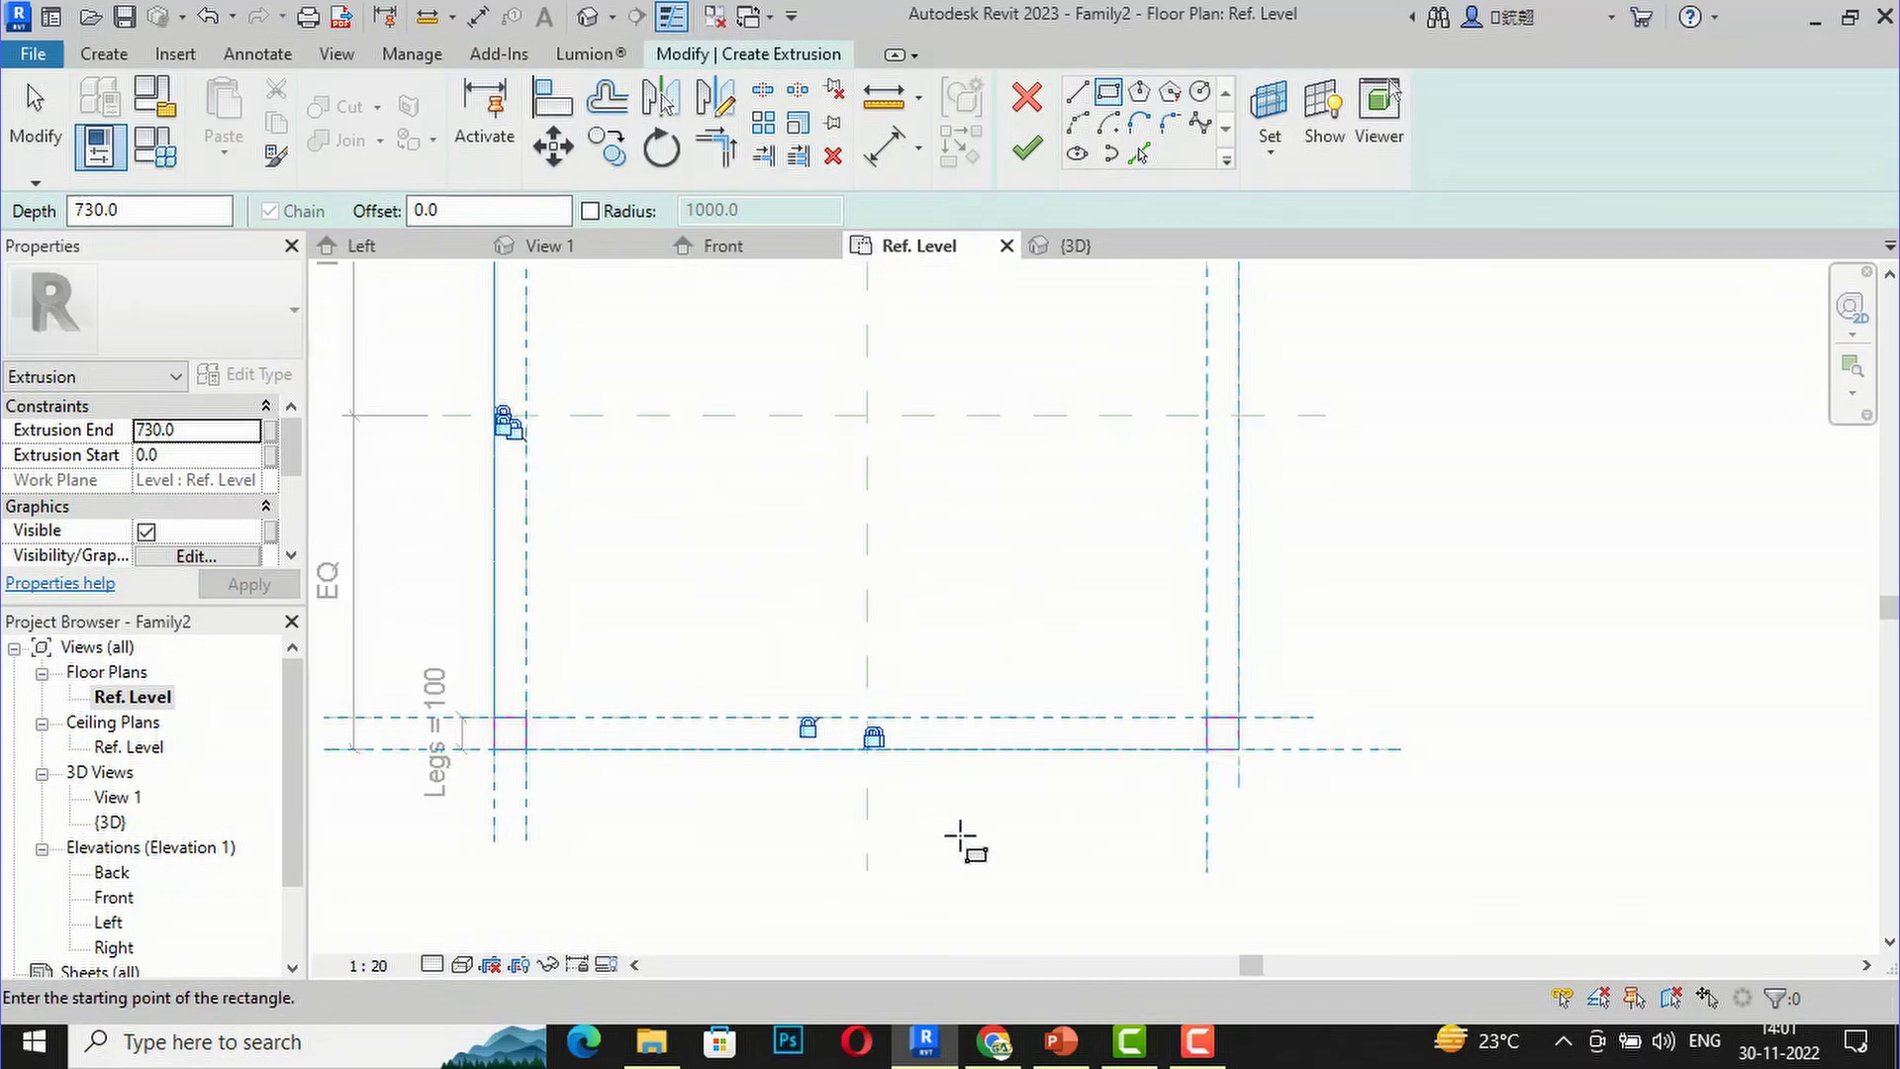
{"action": "scroll", "coordinate": [960, 839], "scroll_direction": "down", "scroll_amount": 2}
{"action": "scroll", "coordinate": [960, 839], "scroll_direction": "down", "scroll_amount": 1}
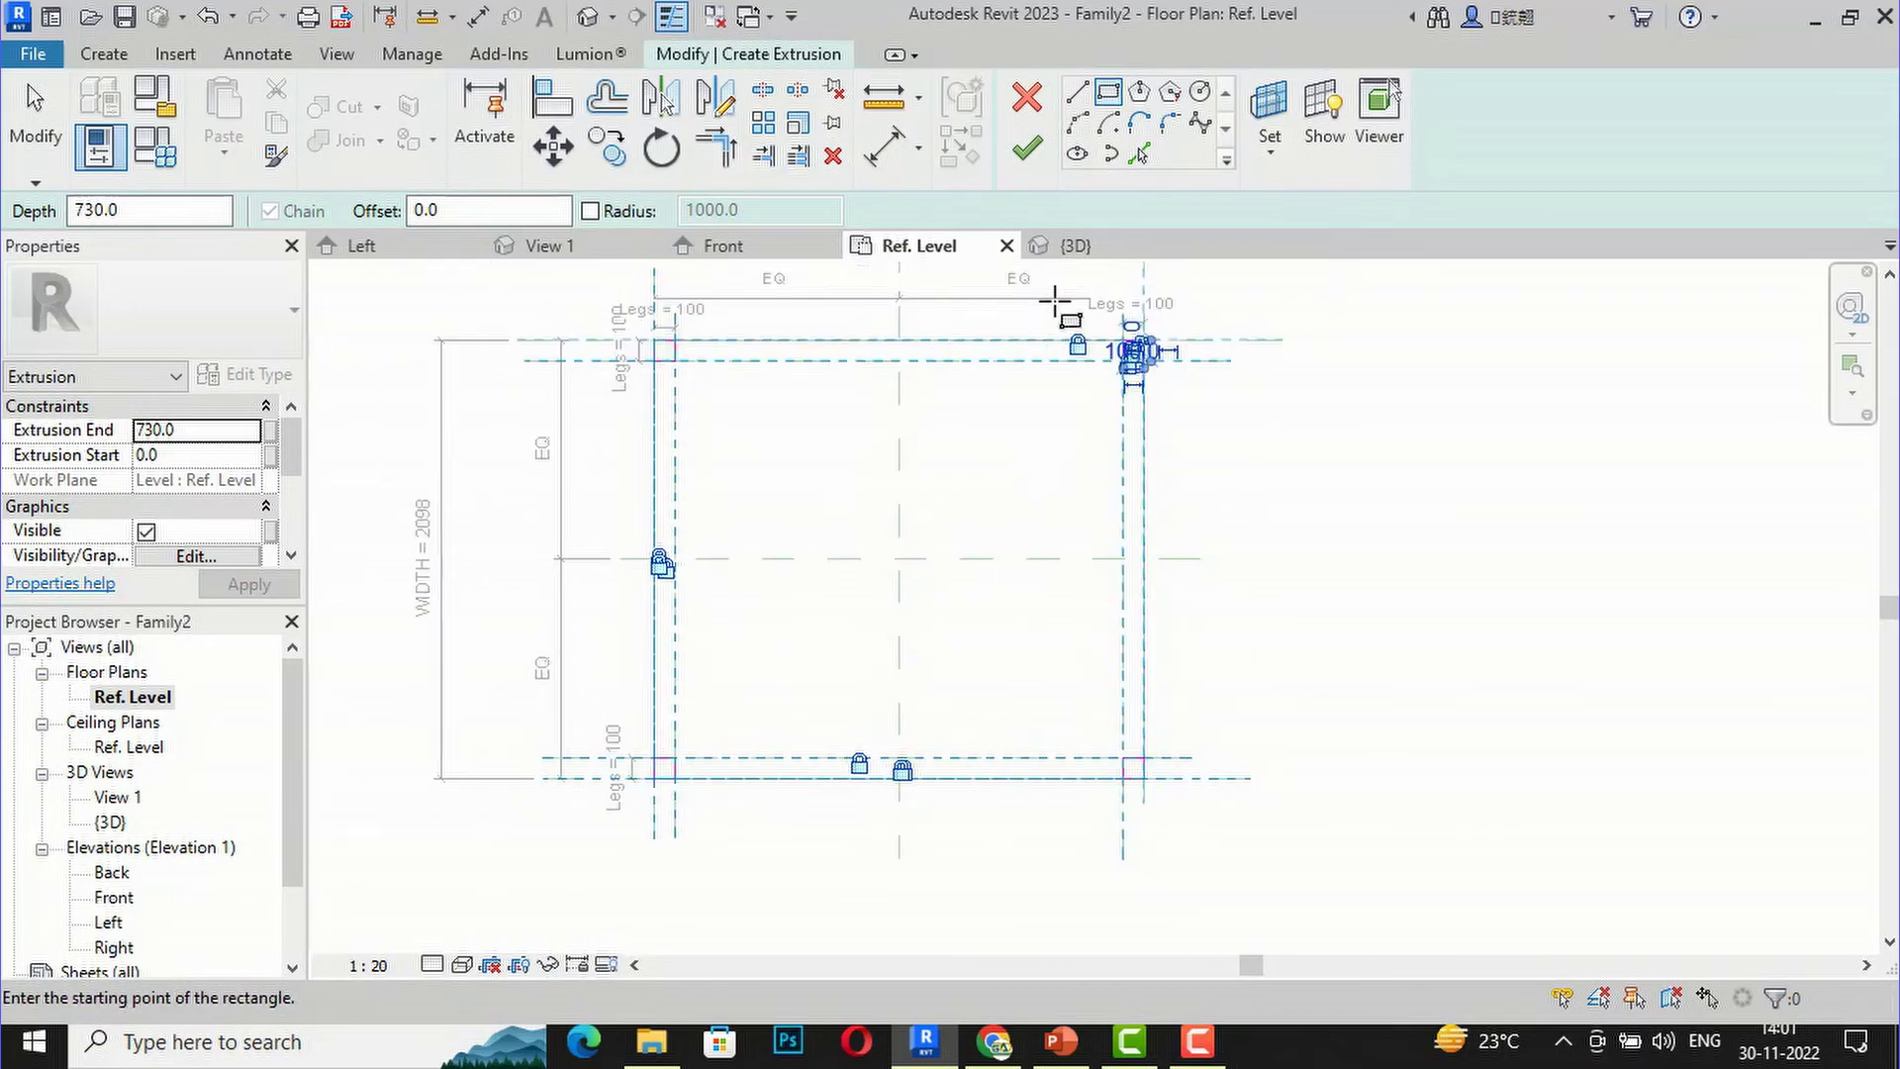
{"action": "left_click", "coordinate": [1026, 148]}
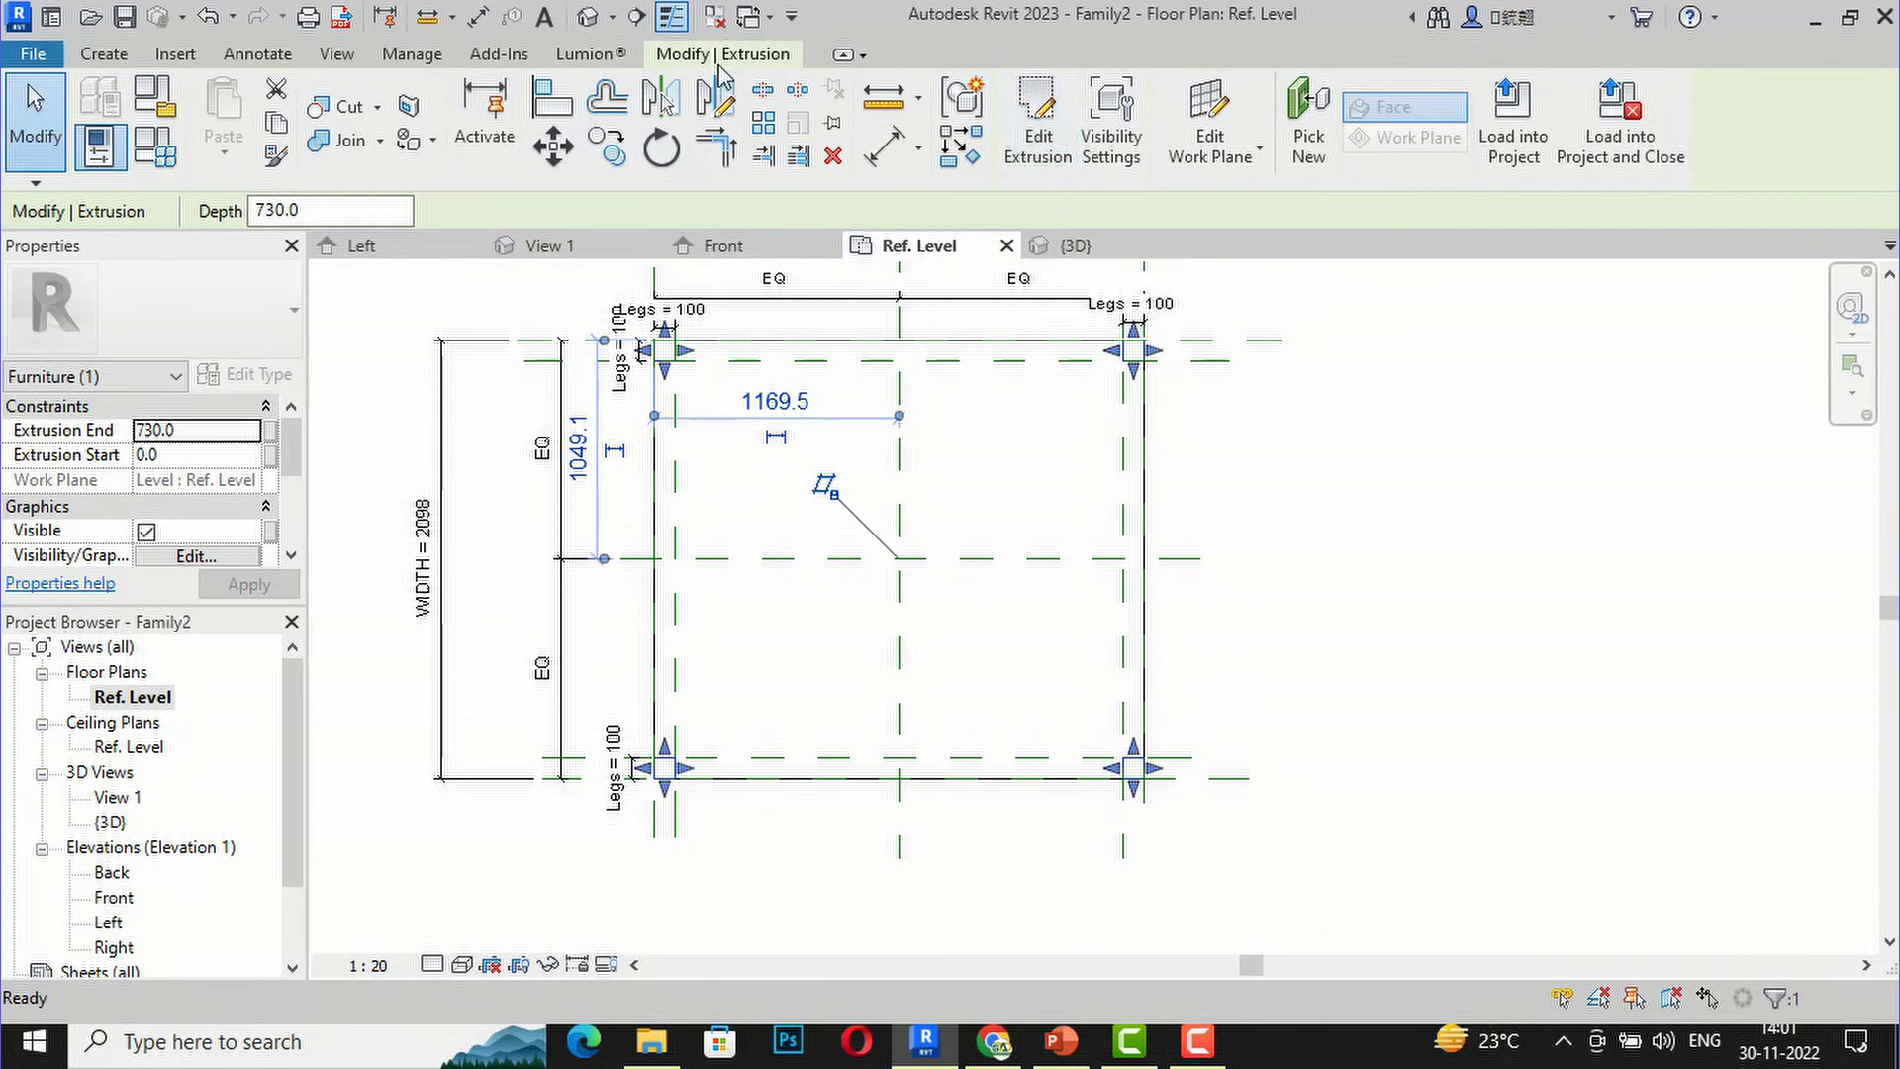
Step: In the 3D view, assign the leg extrusion the tabletop's cherry Default New Material
{"action": "left_click", "coordinate": [587, 20]}
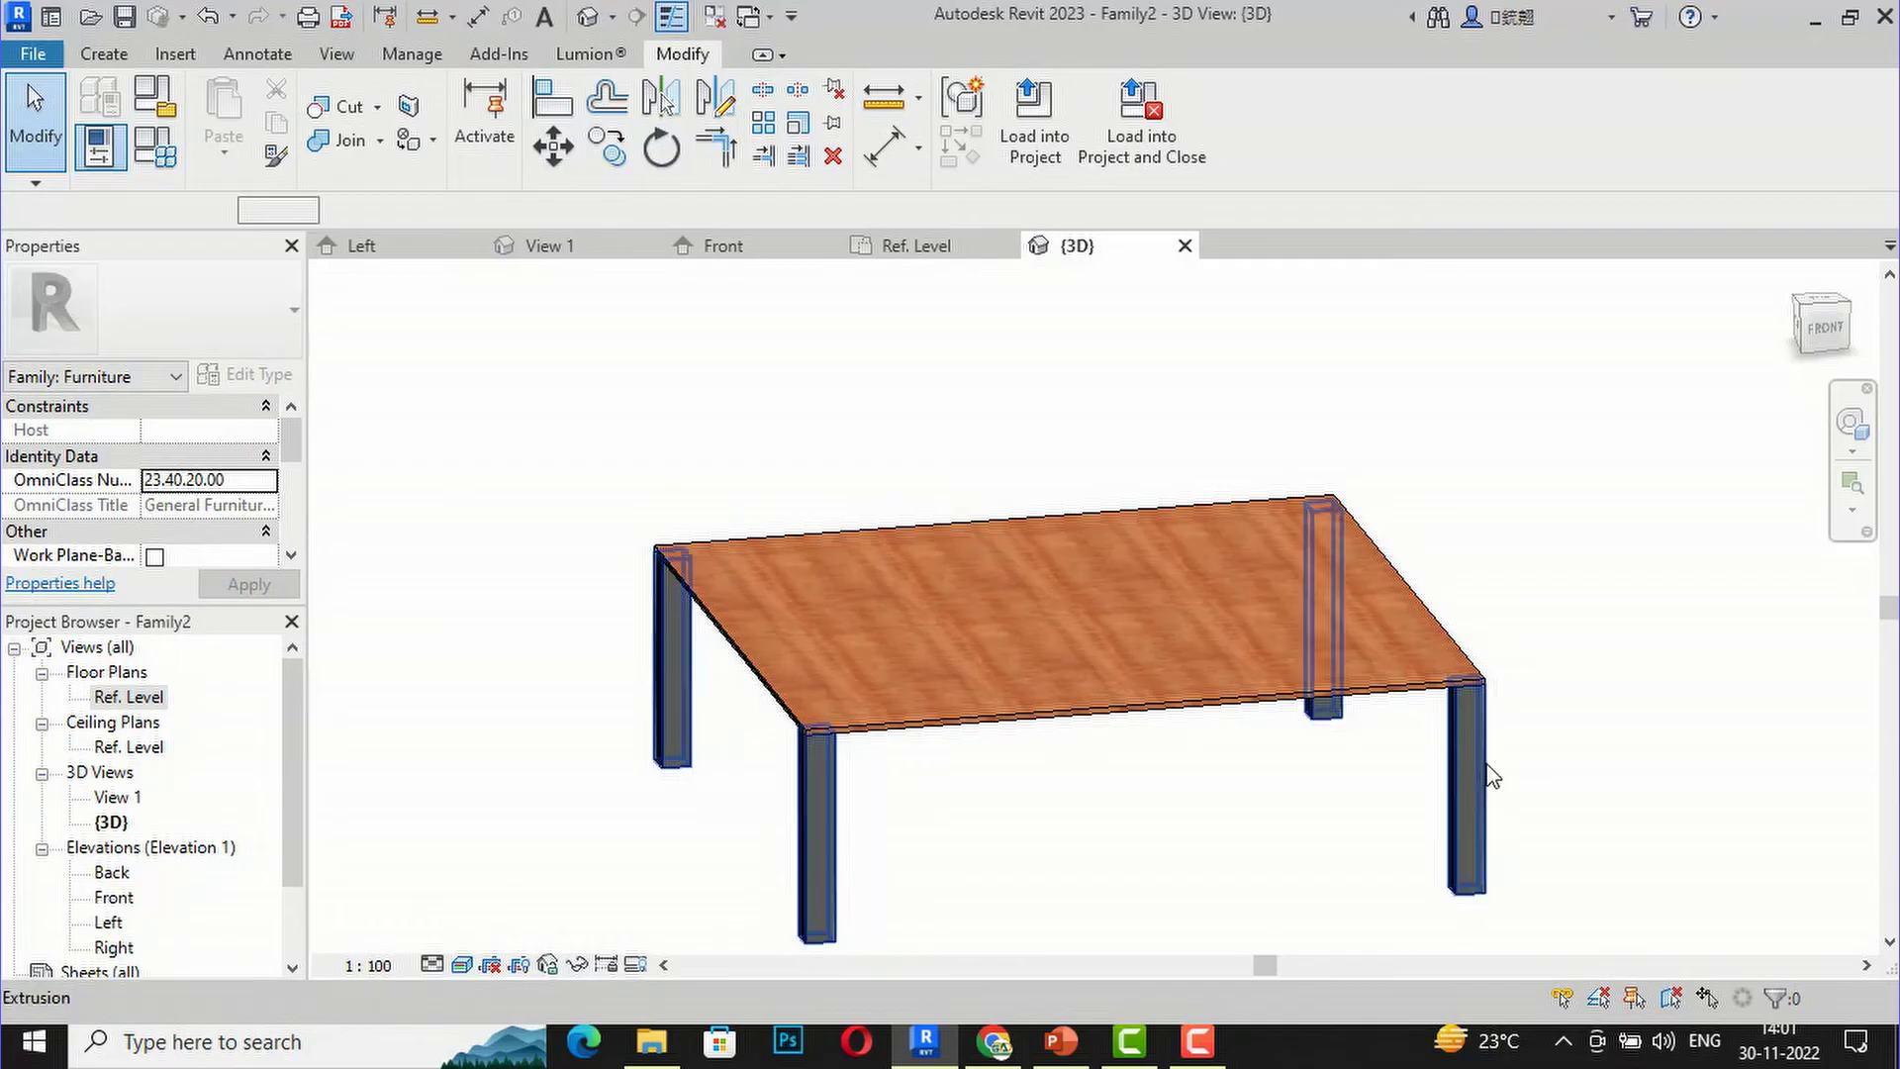
{"action": "left_click", "coordinate": [1491, 777]}
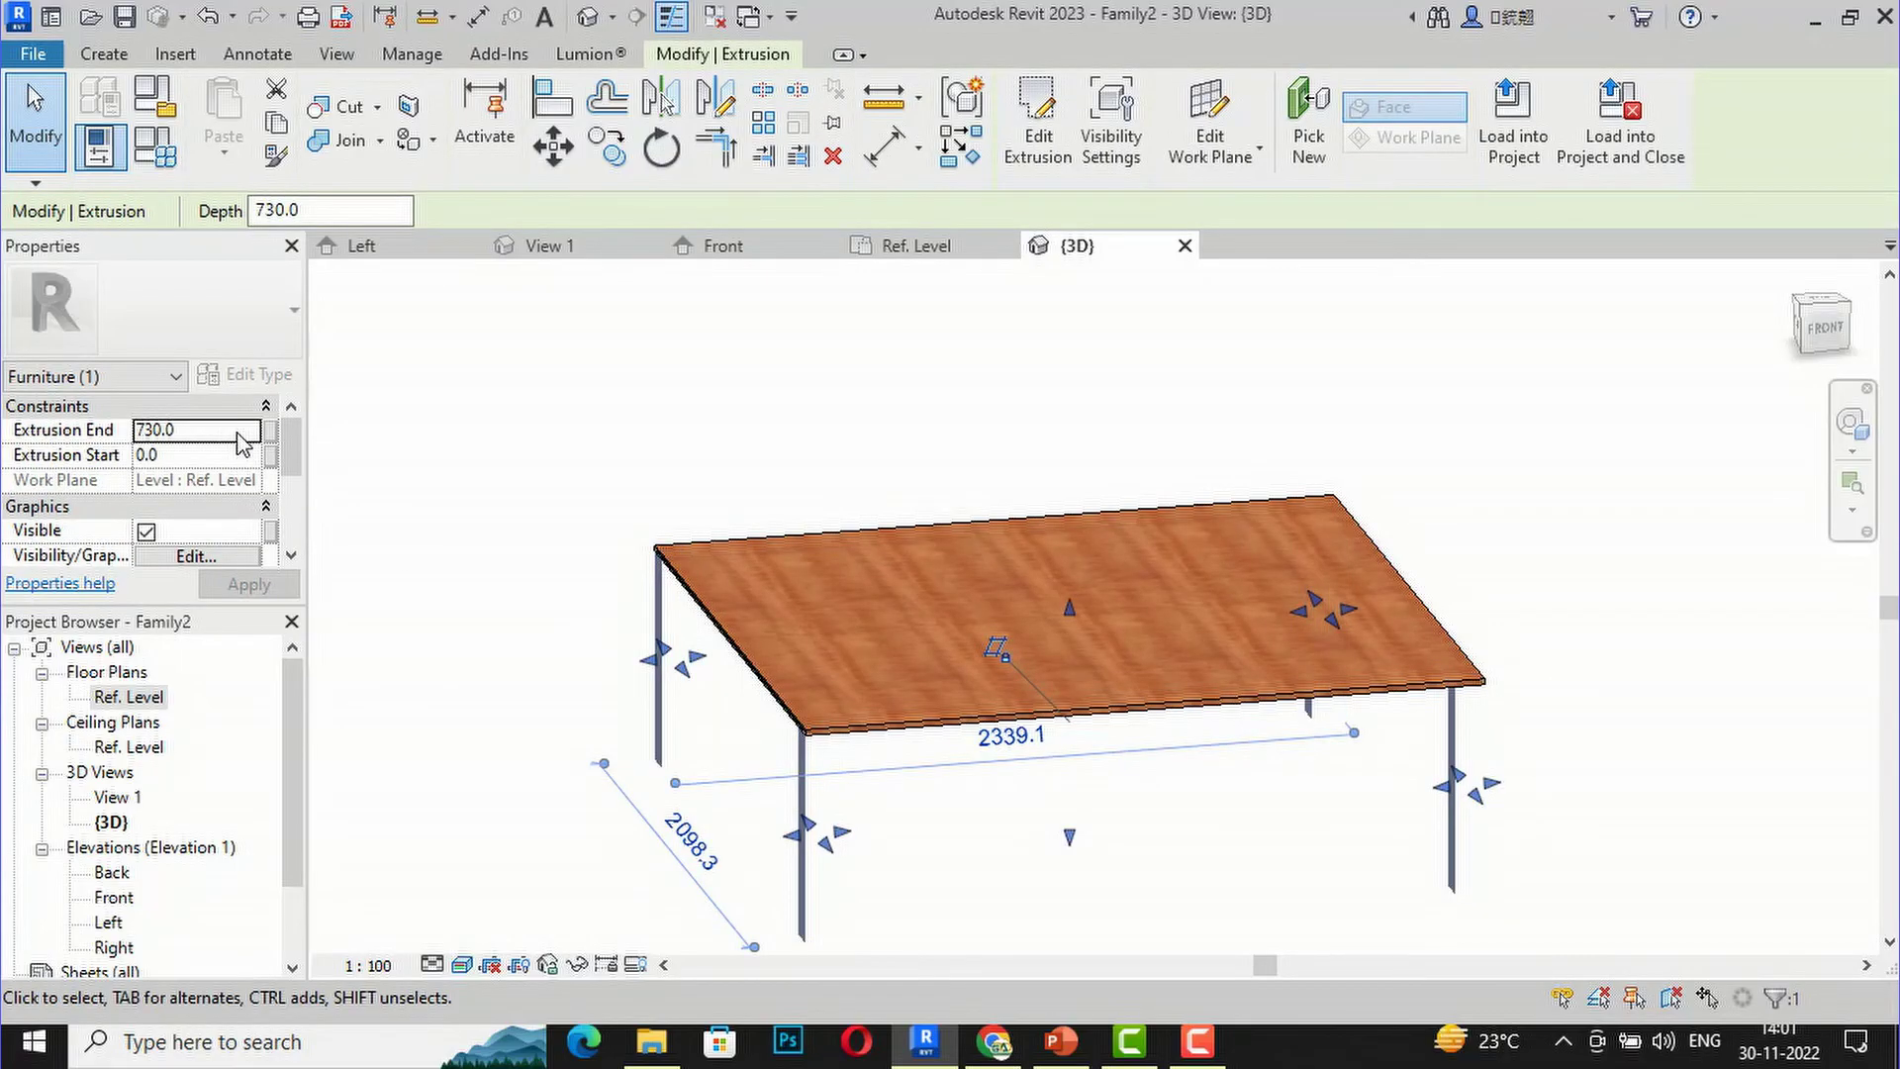
{"action": "left_click", "coordinate": [267, 429]}
{"action": "scroll", "coordinate": [284, 473], "scroll_direction": "down", "scroll_amount": 2}
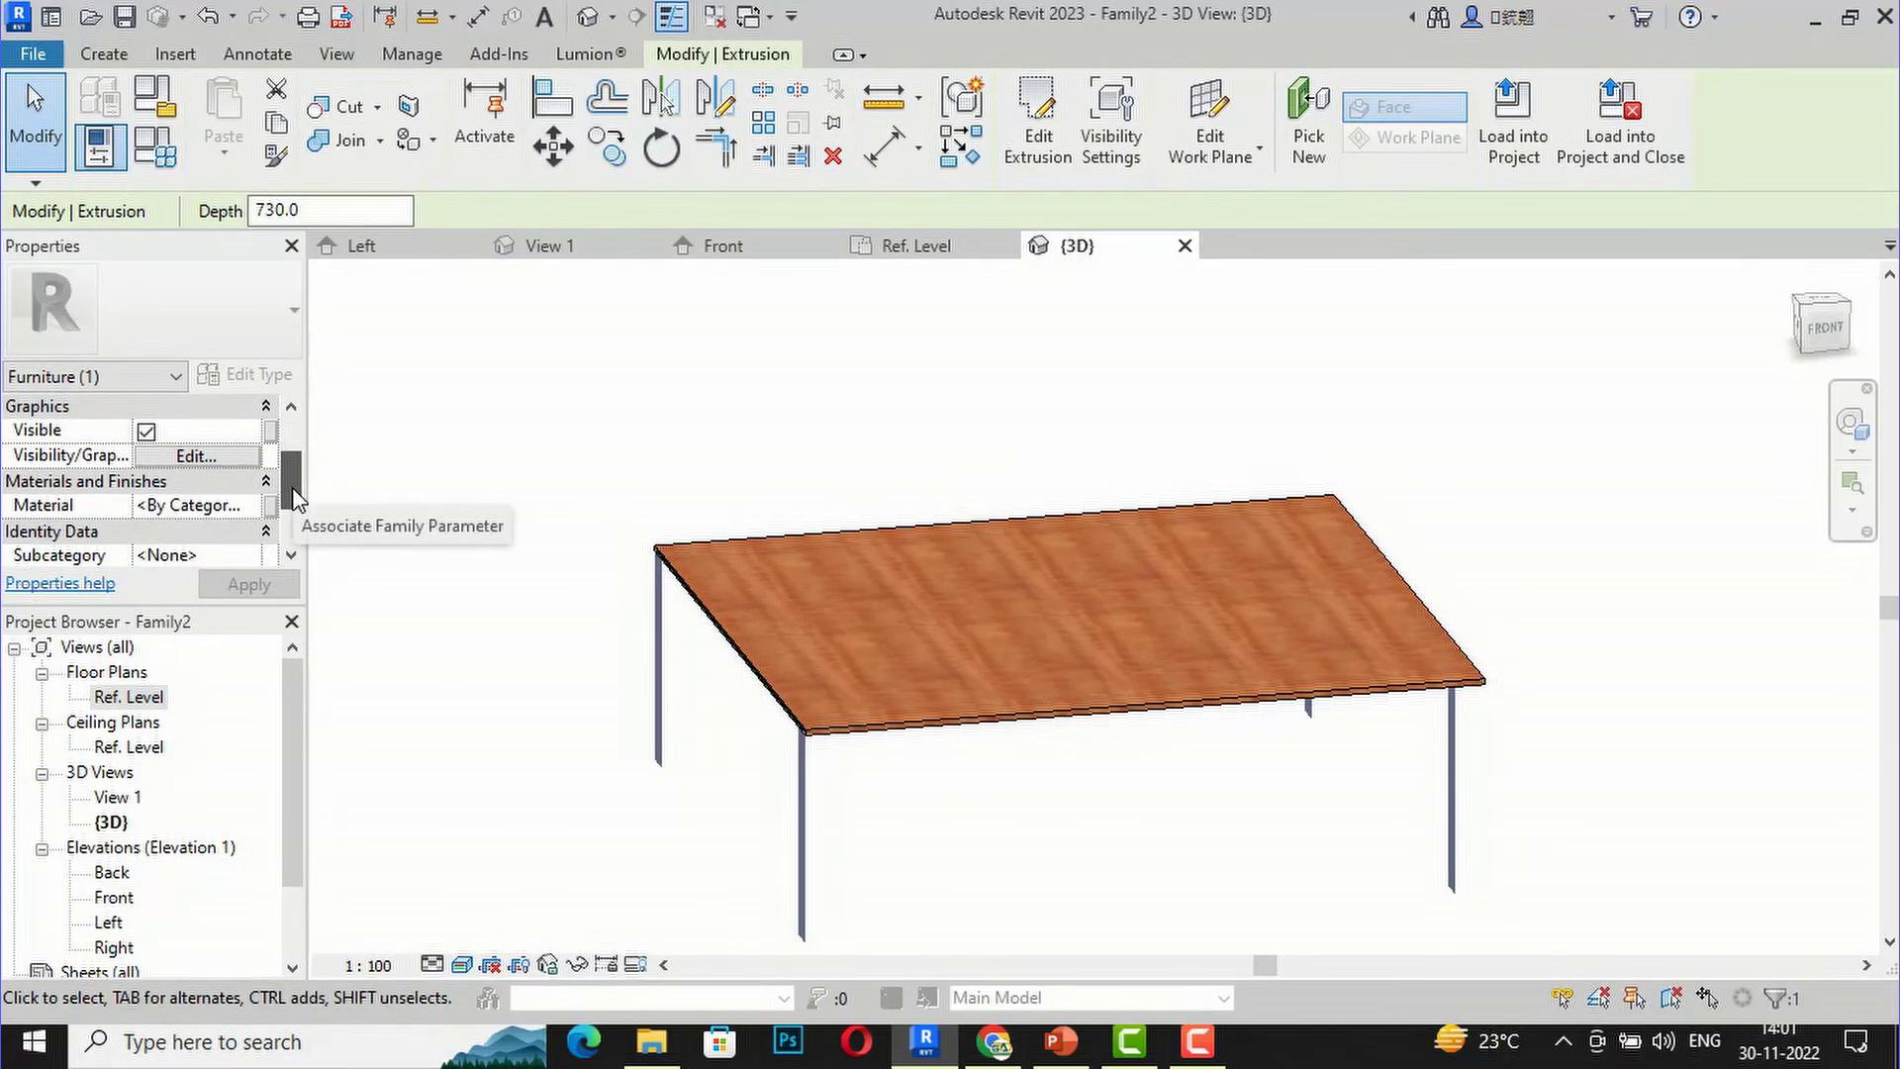
{"action": "left_click", "coordinate": [257, 506]}
{"action": "left_click", "coordinate": [269, 506]}
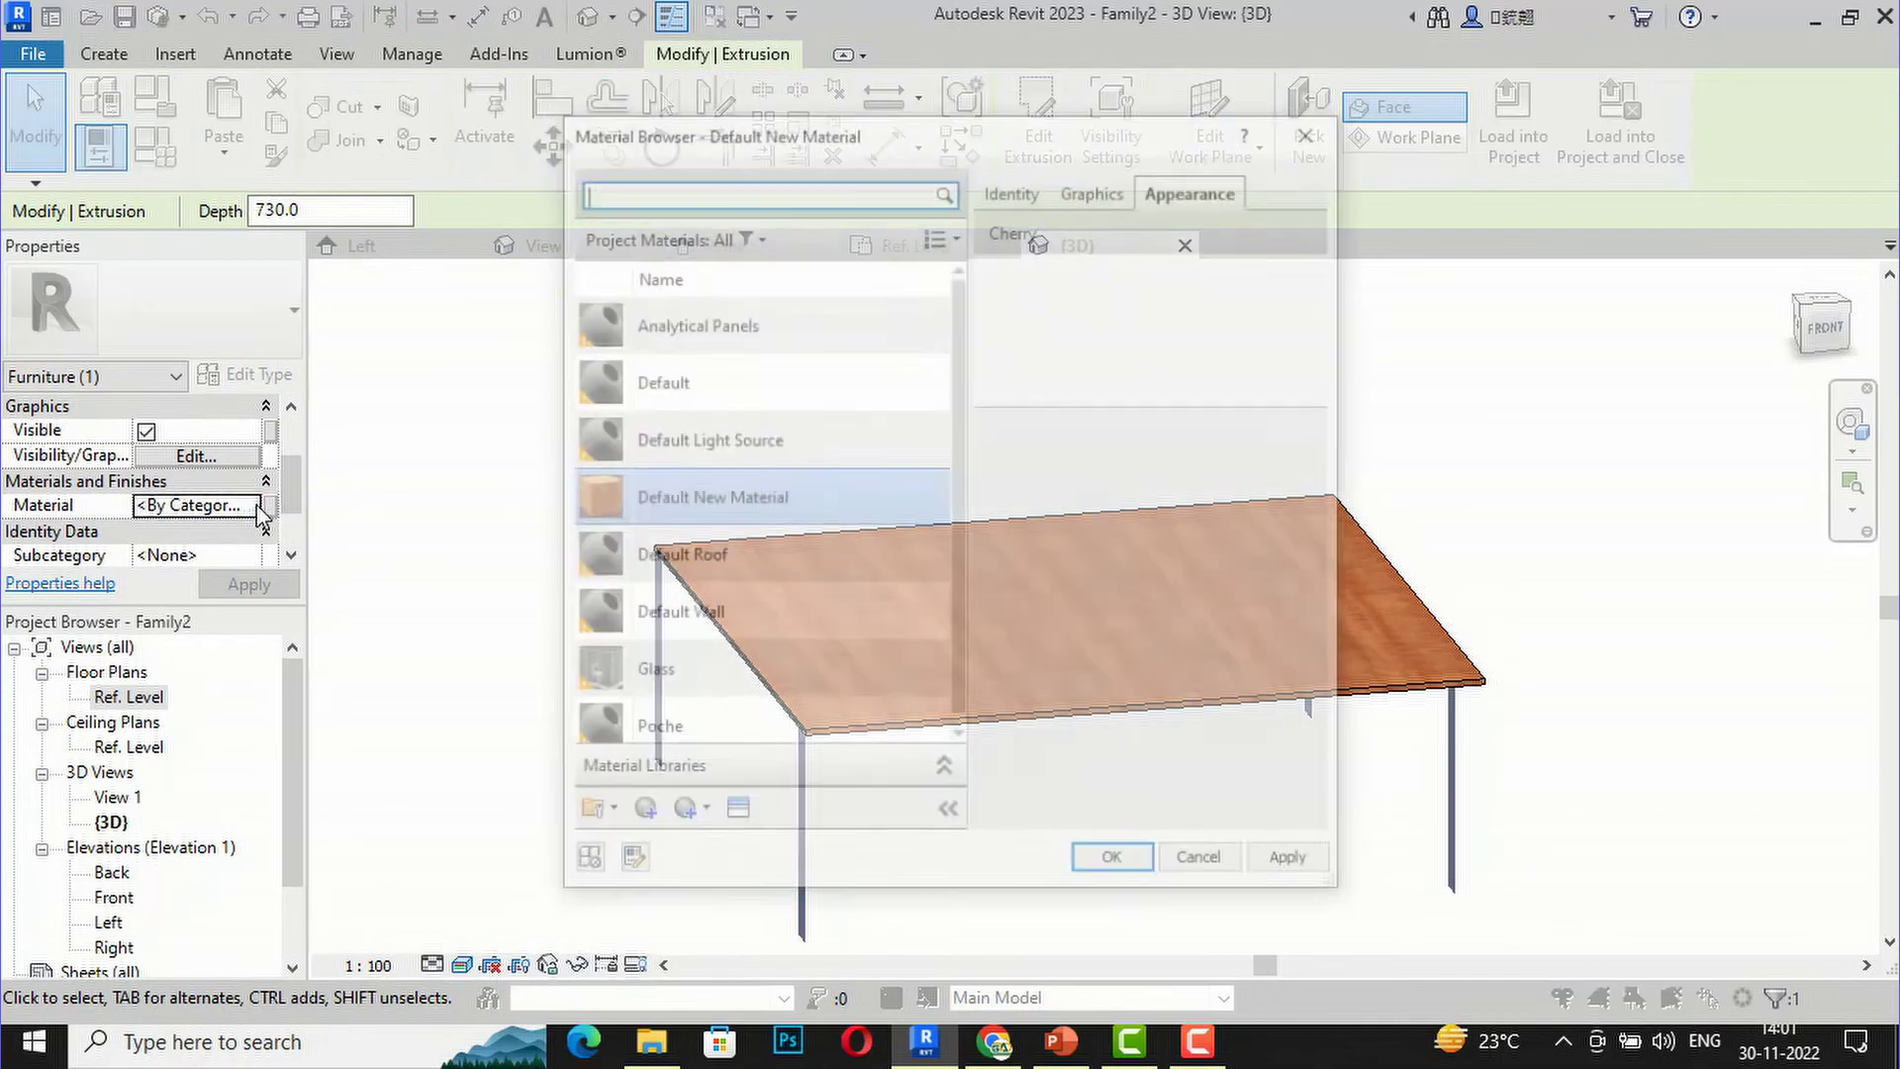
{"action": "left_click", "coordinate": [1116, 866]}
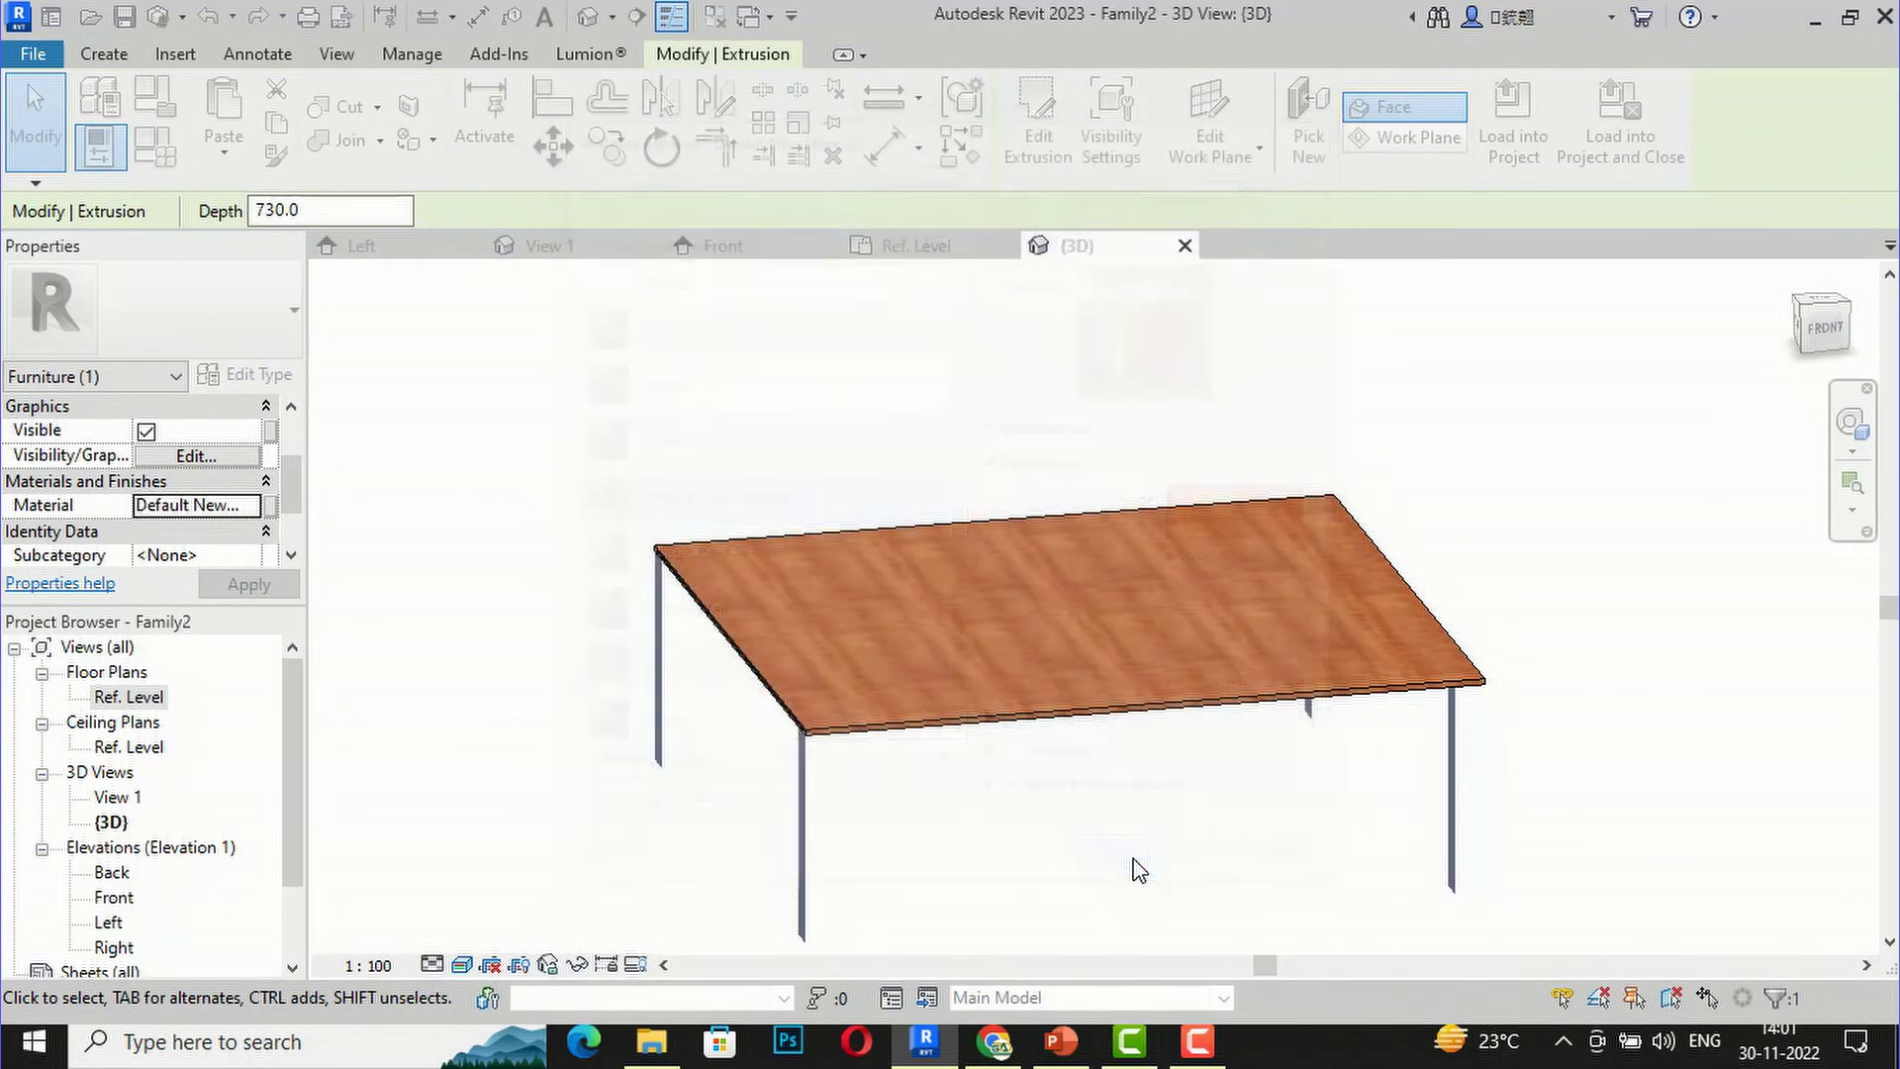
{"action": "left_click", "coordinate": [532, 640]}
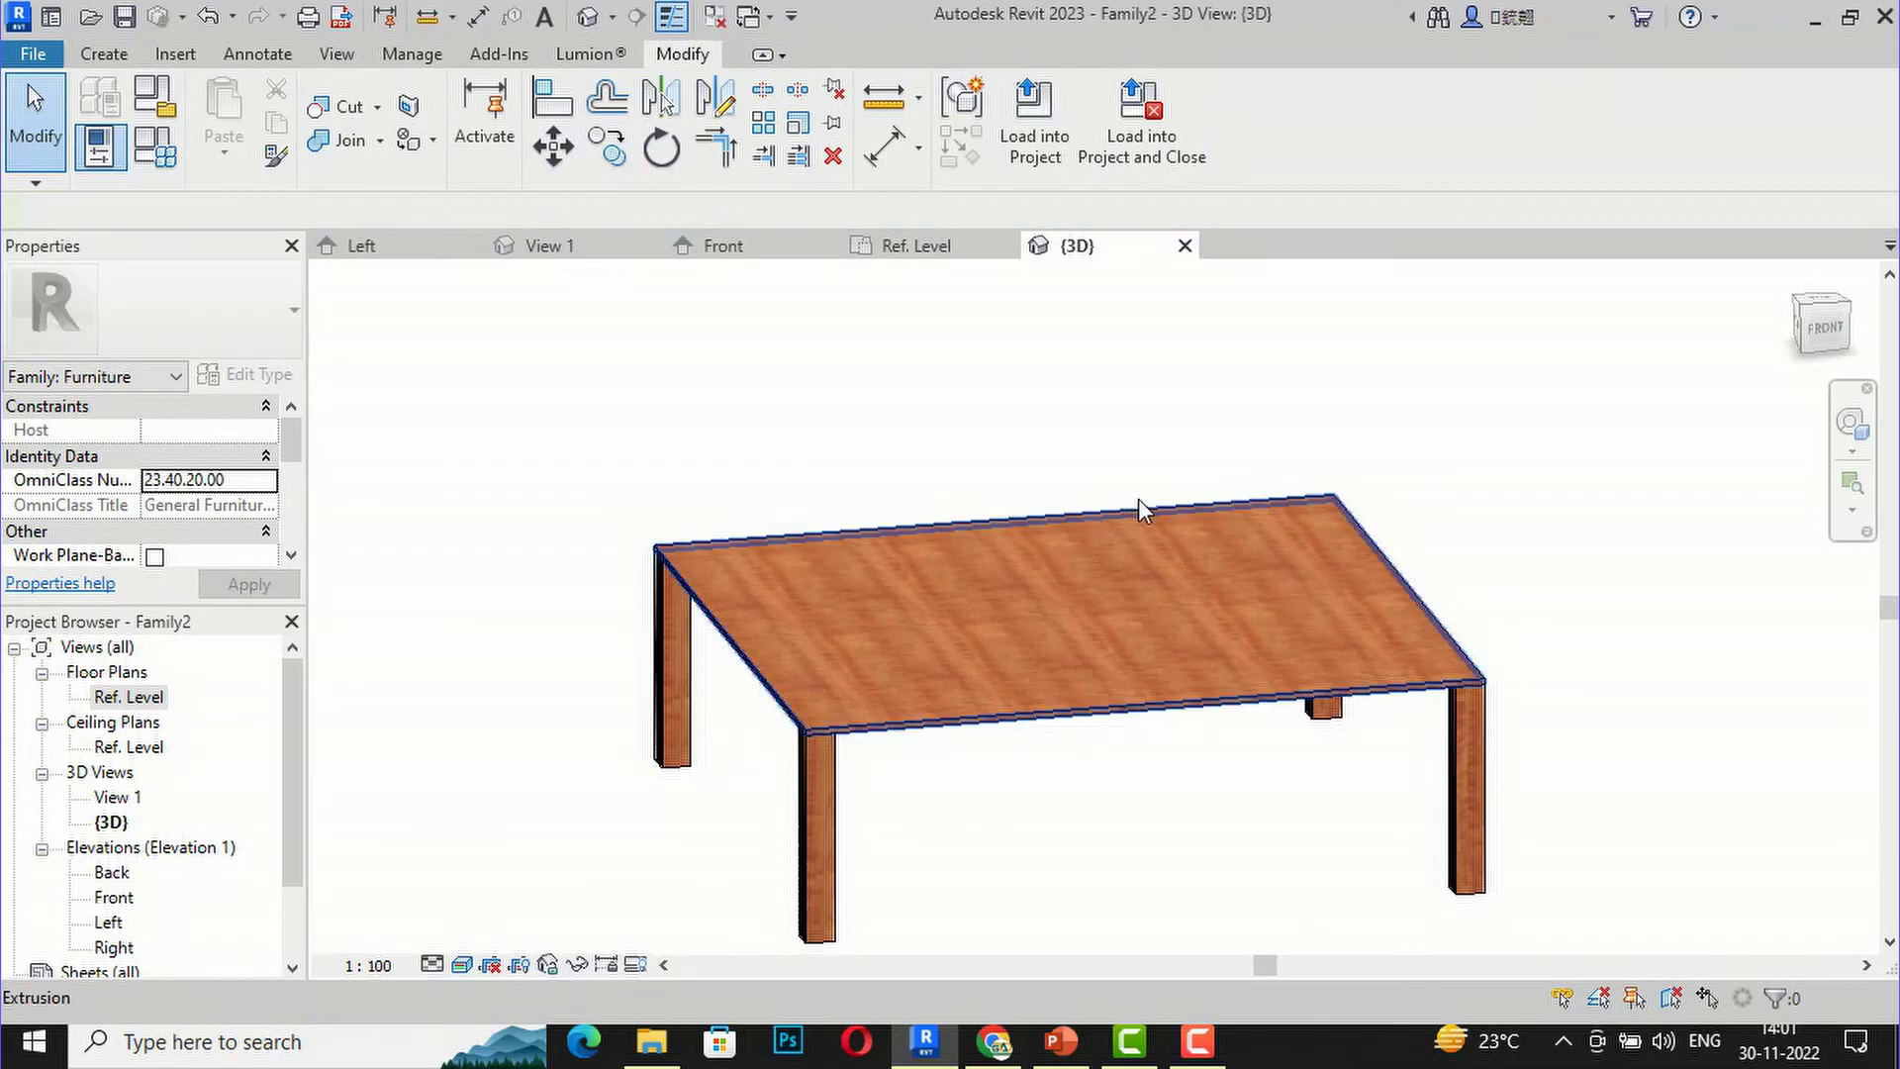
Step: Orbit the table and open Family Types showing LENGTH 2339.1, WIDTH 2098.3 and Legs 100
{"action": "scroll", "coordinate": [1138, 499], "scroll_direction": "down", "scroll_amount": 3}
{"action": "left_click_drag", "start_coordinate": [1839, 335], "coordinate": [920, 338]}
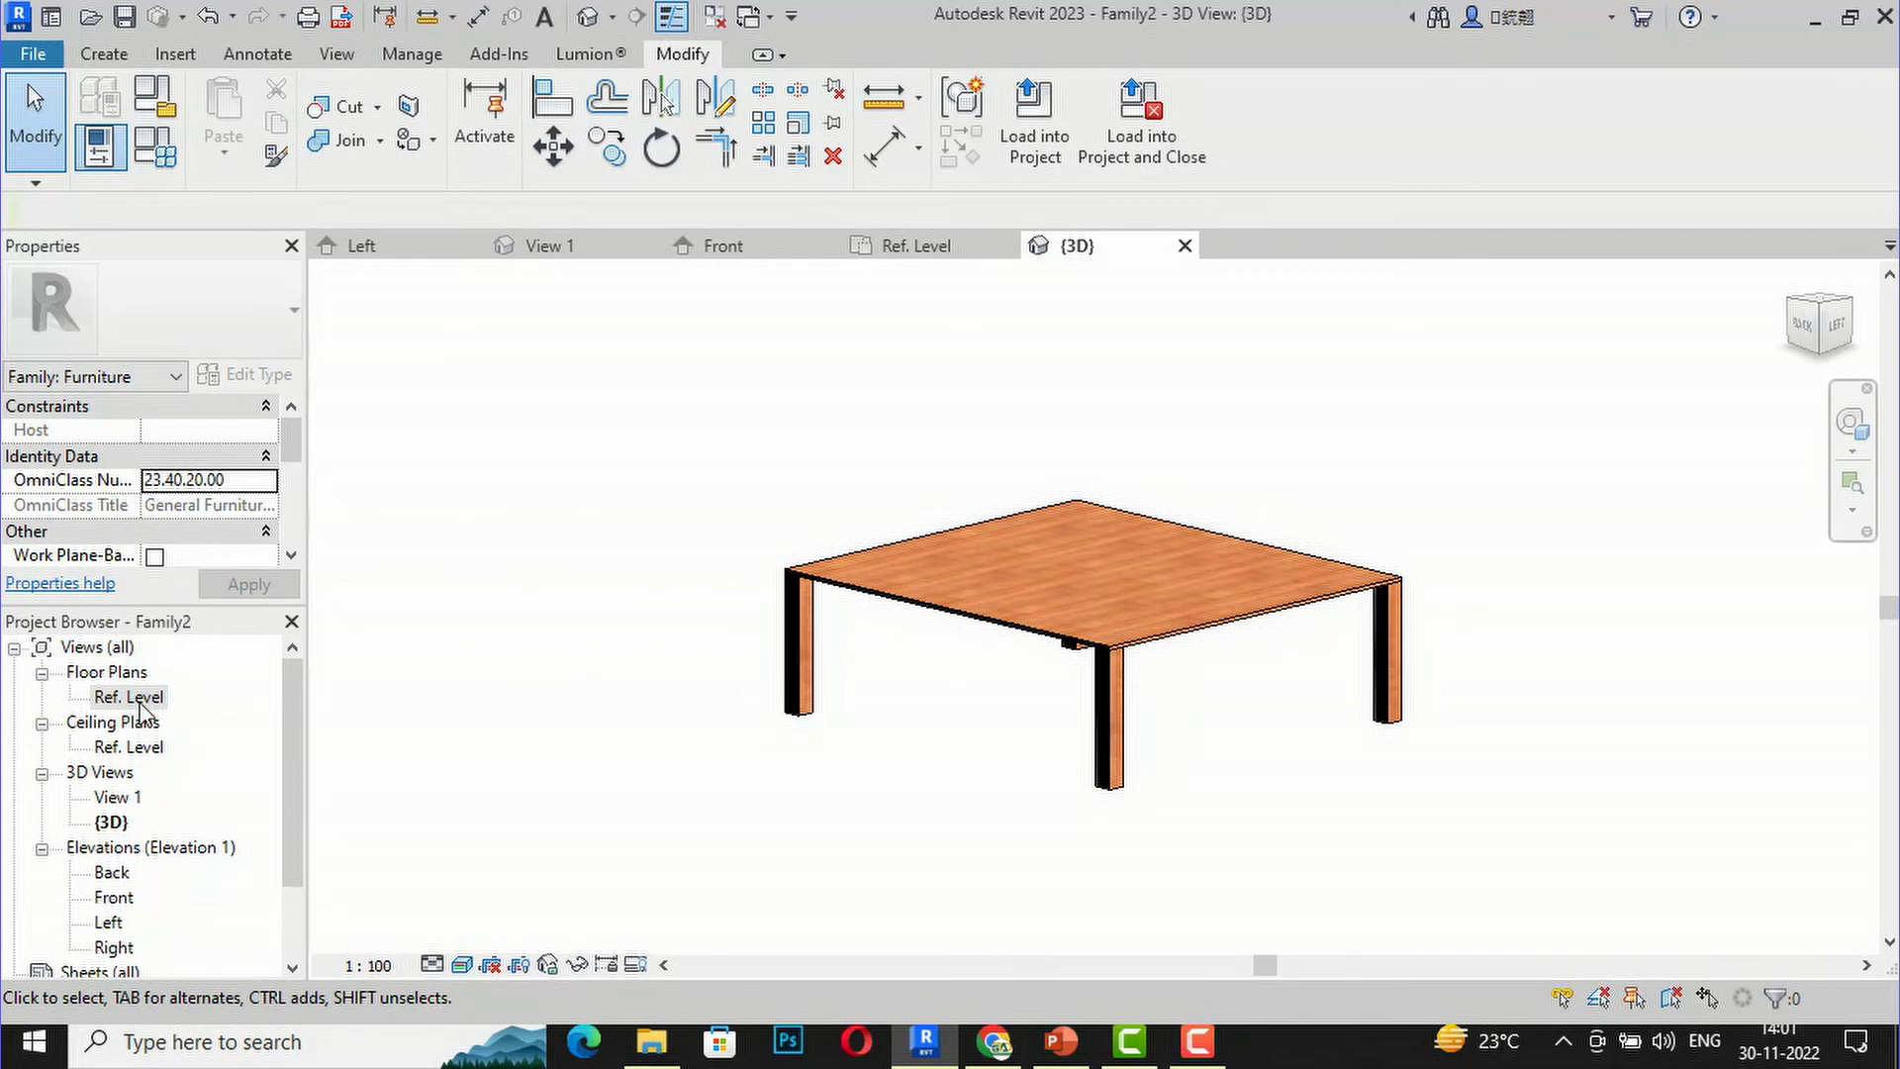
{"action": "left_click", "coordinate": [151, 159]}
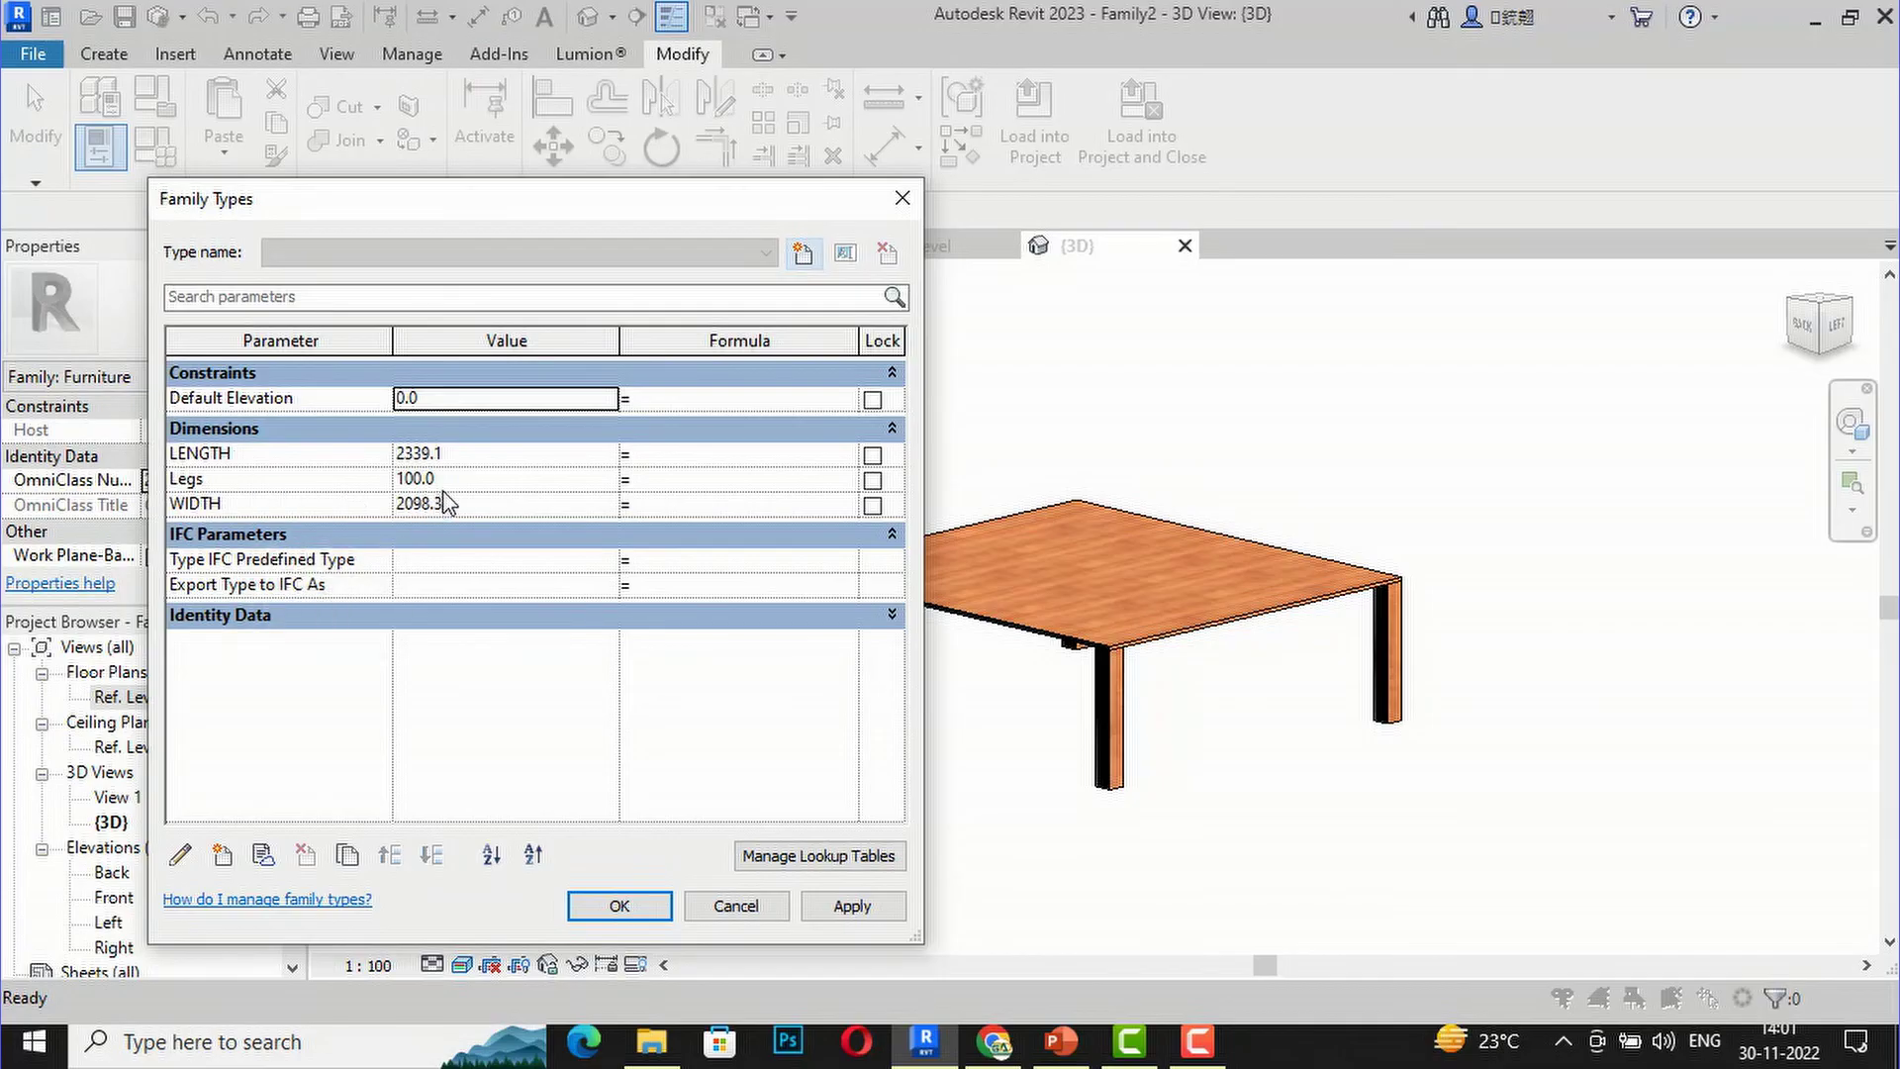
Step: Set LENGTH to 4000 and WIDTH to 3000, apply, and view the resized table
{"action": "left_click", "coordinate": [473, 465]}
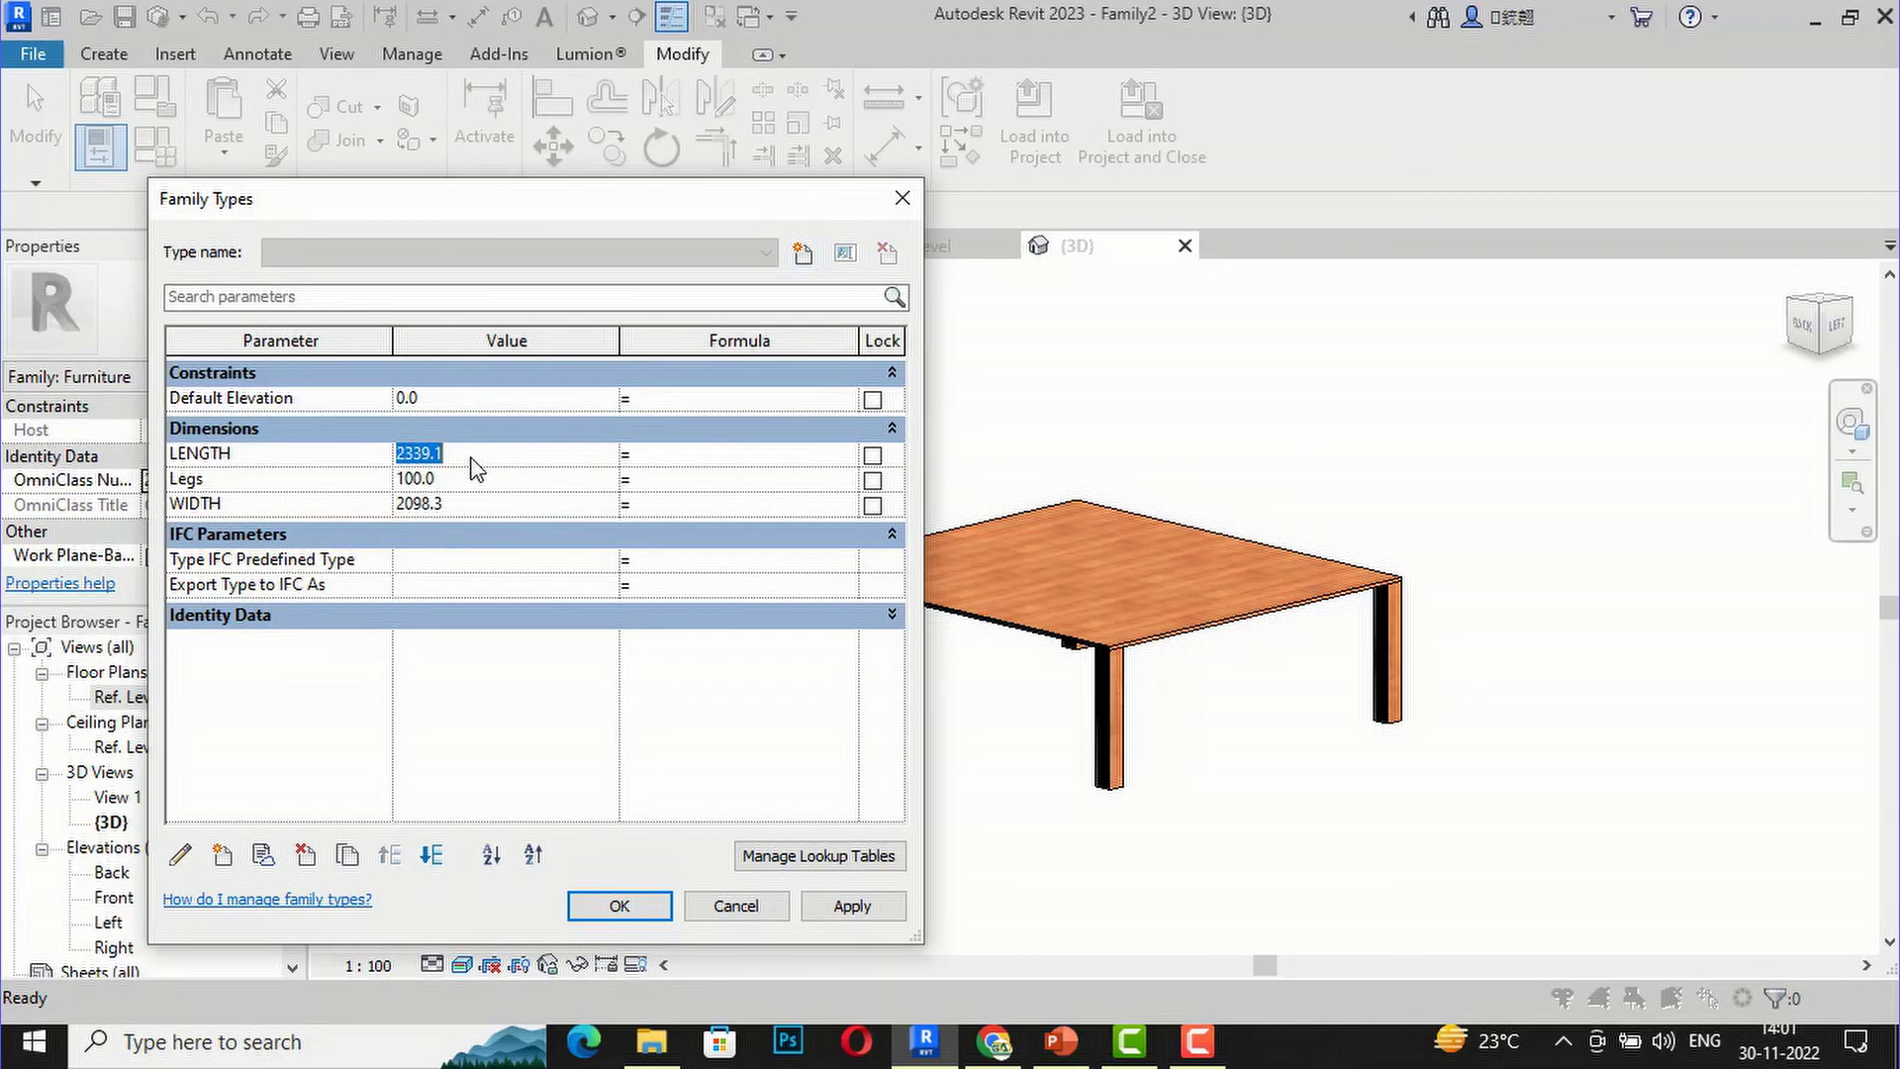
{"action": "type", "text": "4000"}
{"action": "left_click", "coordinate": [485, 506]}
{"action": "type", "text": "3"}
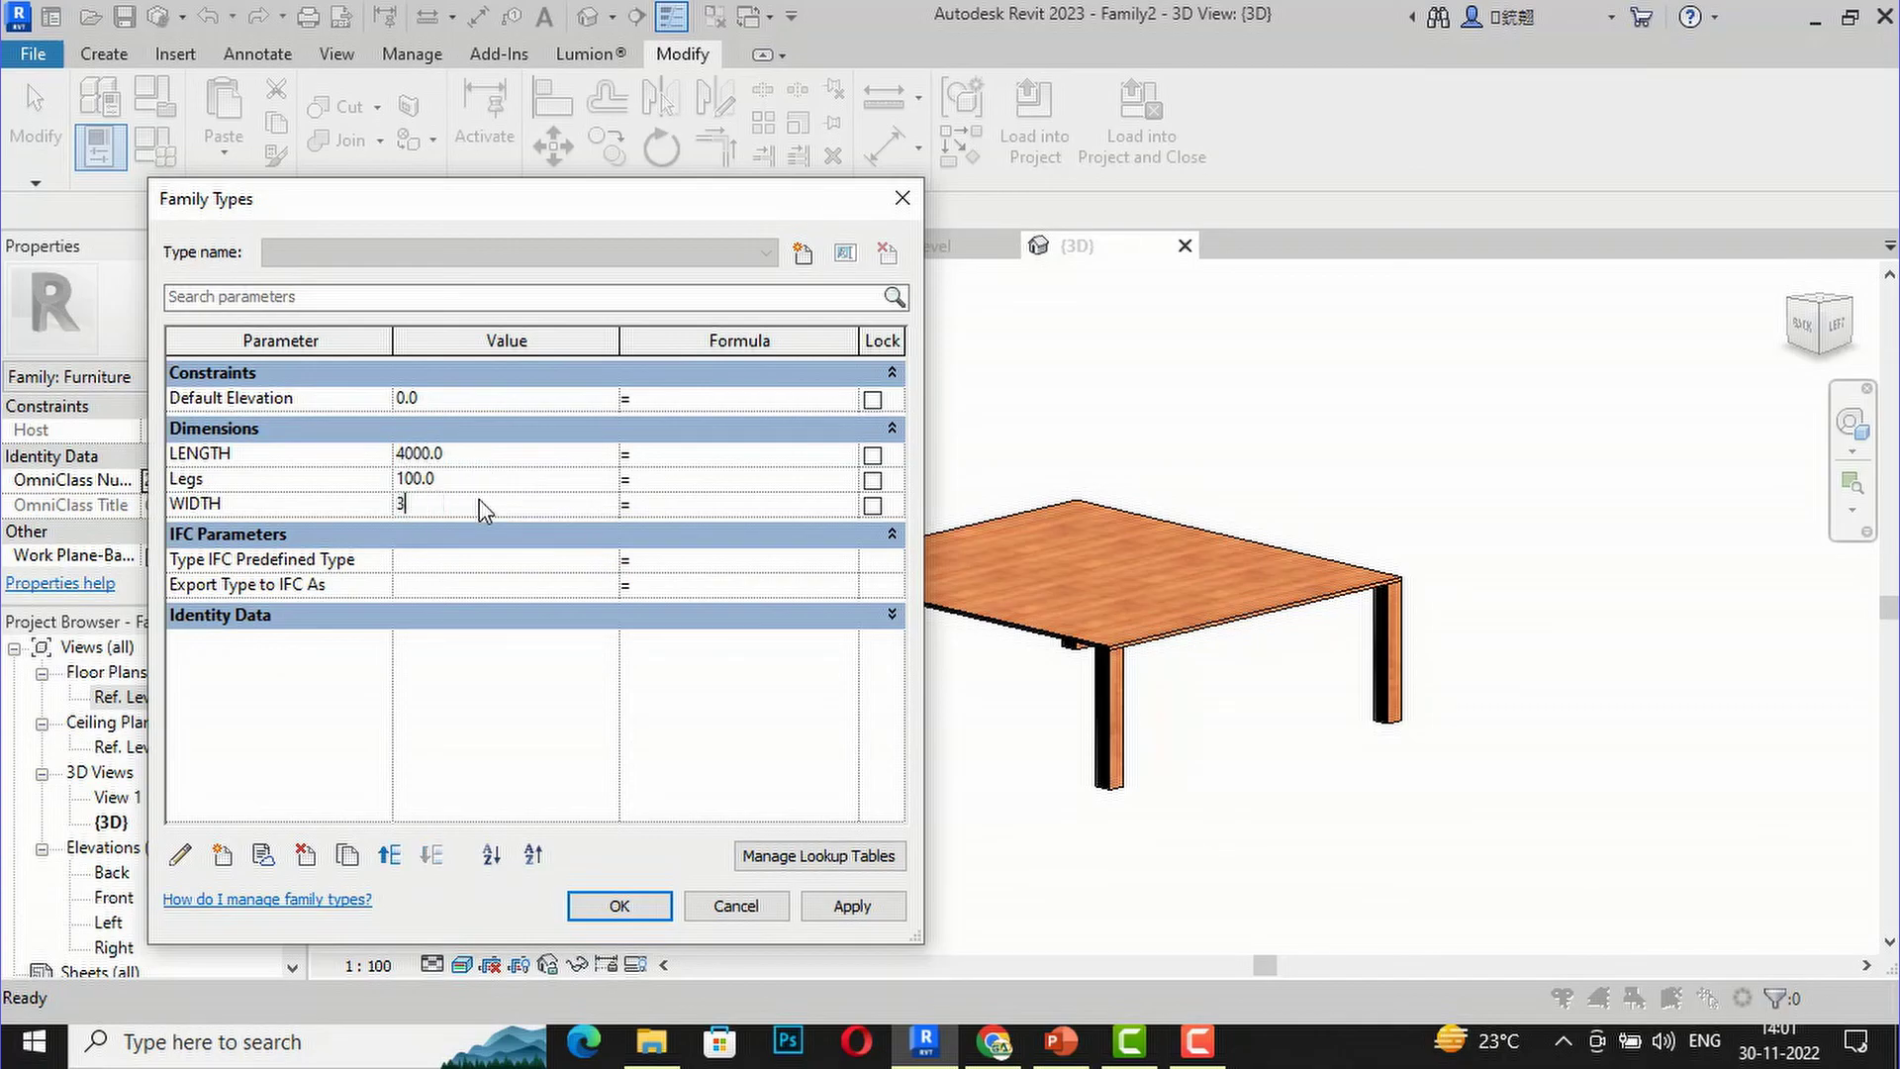
{"action": "type", "text": "000"}
{"action": "left_click", "coordinate": [851, 905]}
{"action": "left_click", "coordinate": [620, 904]}
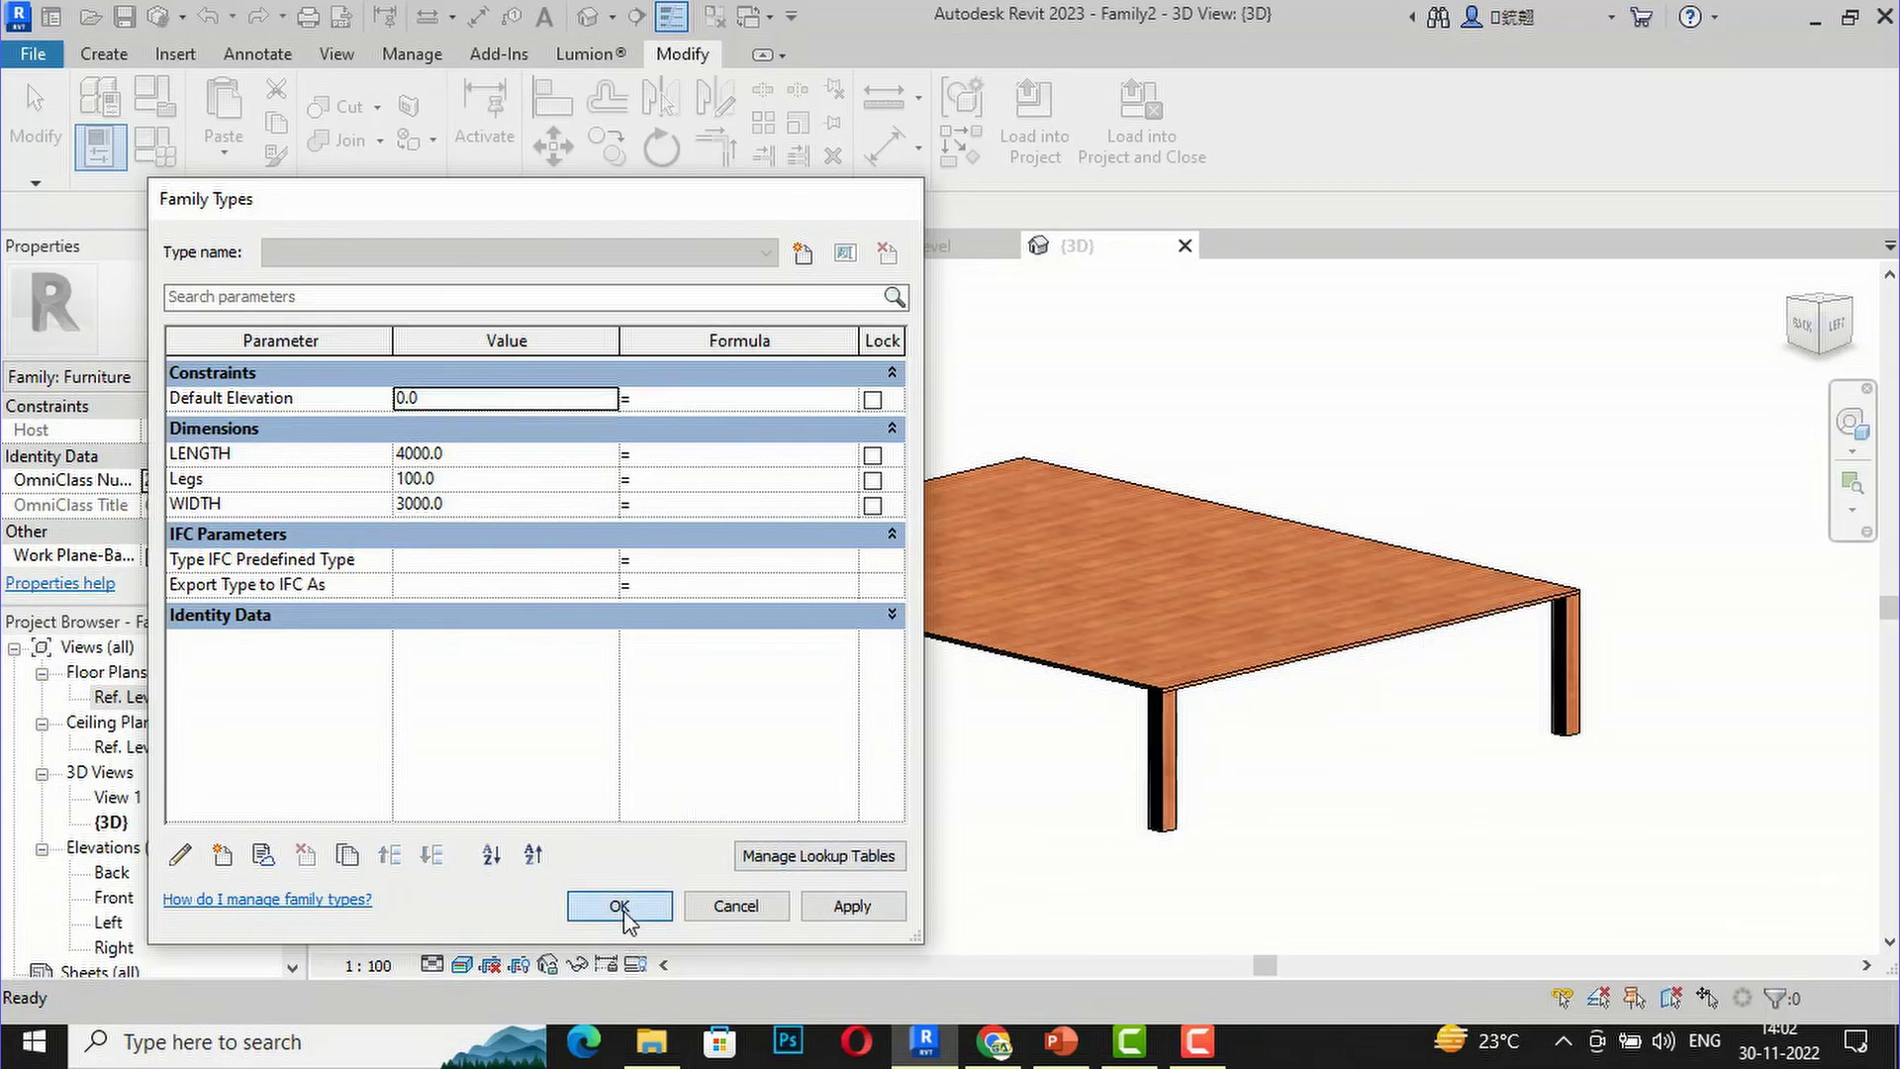
{"action": "left_click", "coordinate": [1824, 351]}
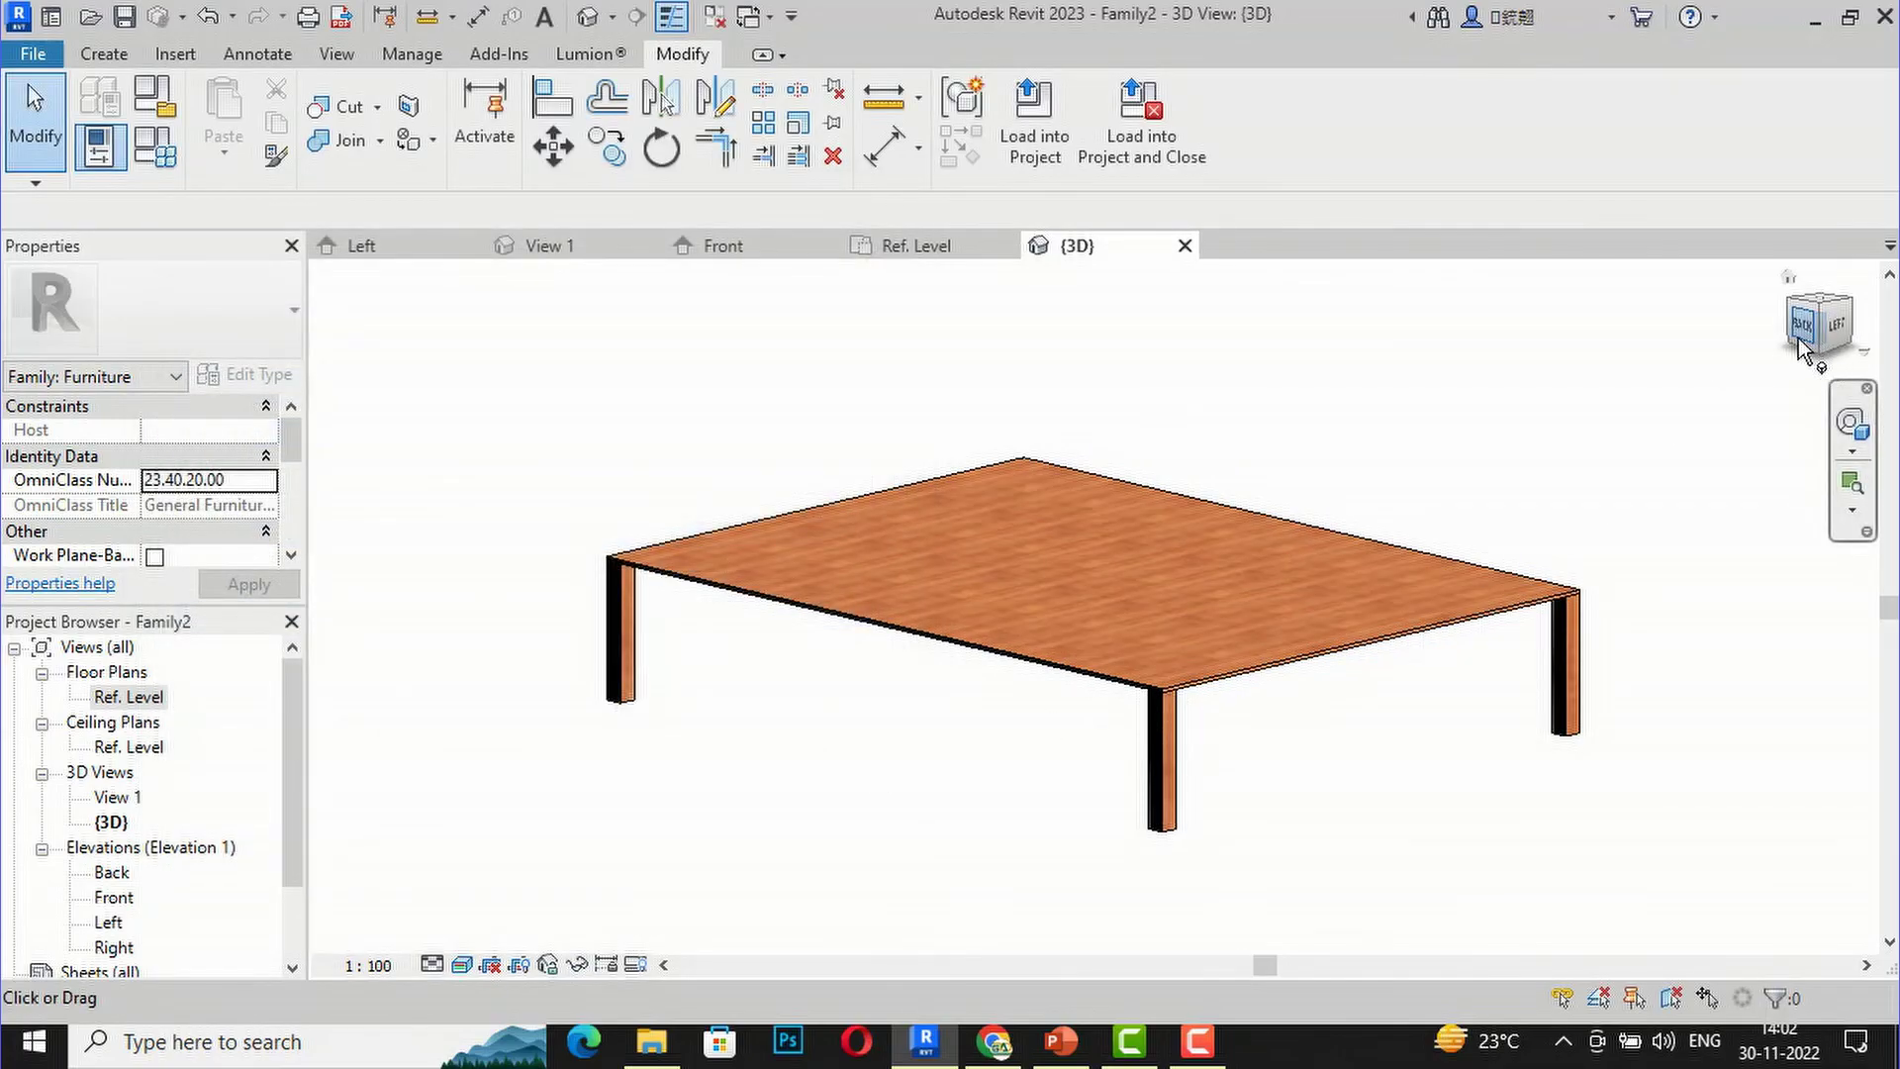
{"action": "middle_click_drag", "start_coordinate": [887, 356], "coordinate": [1047, 348], "text": "shift"}
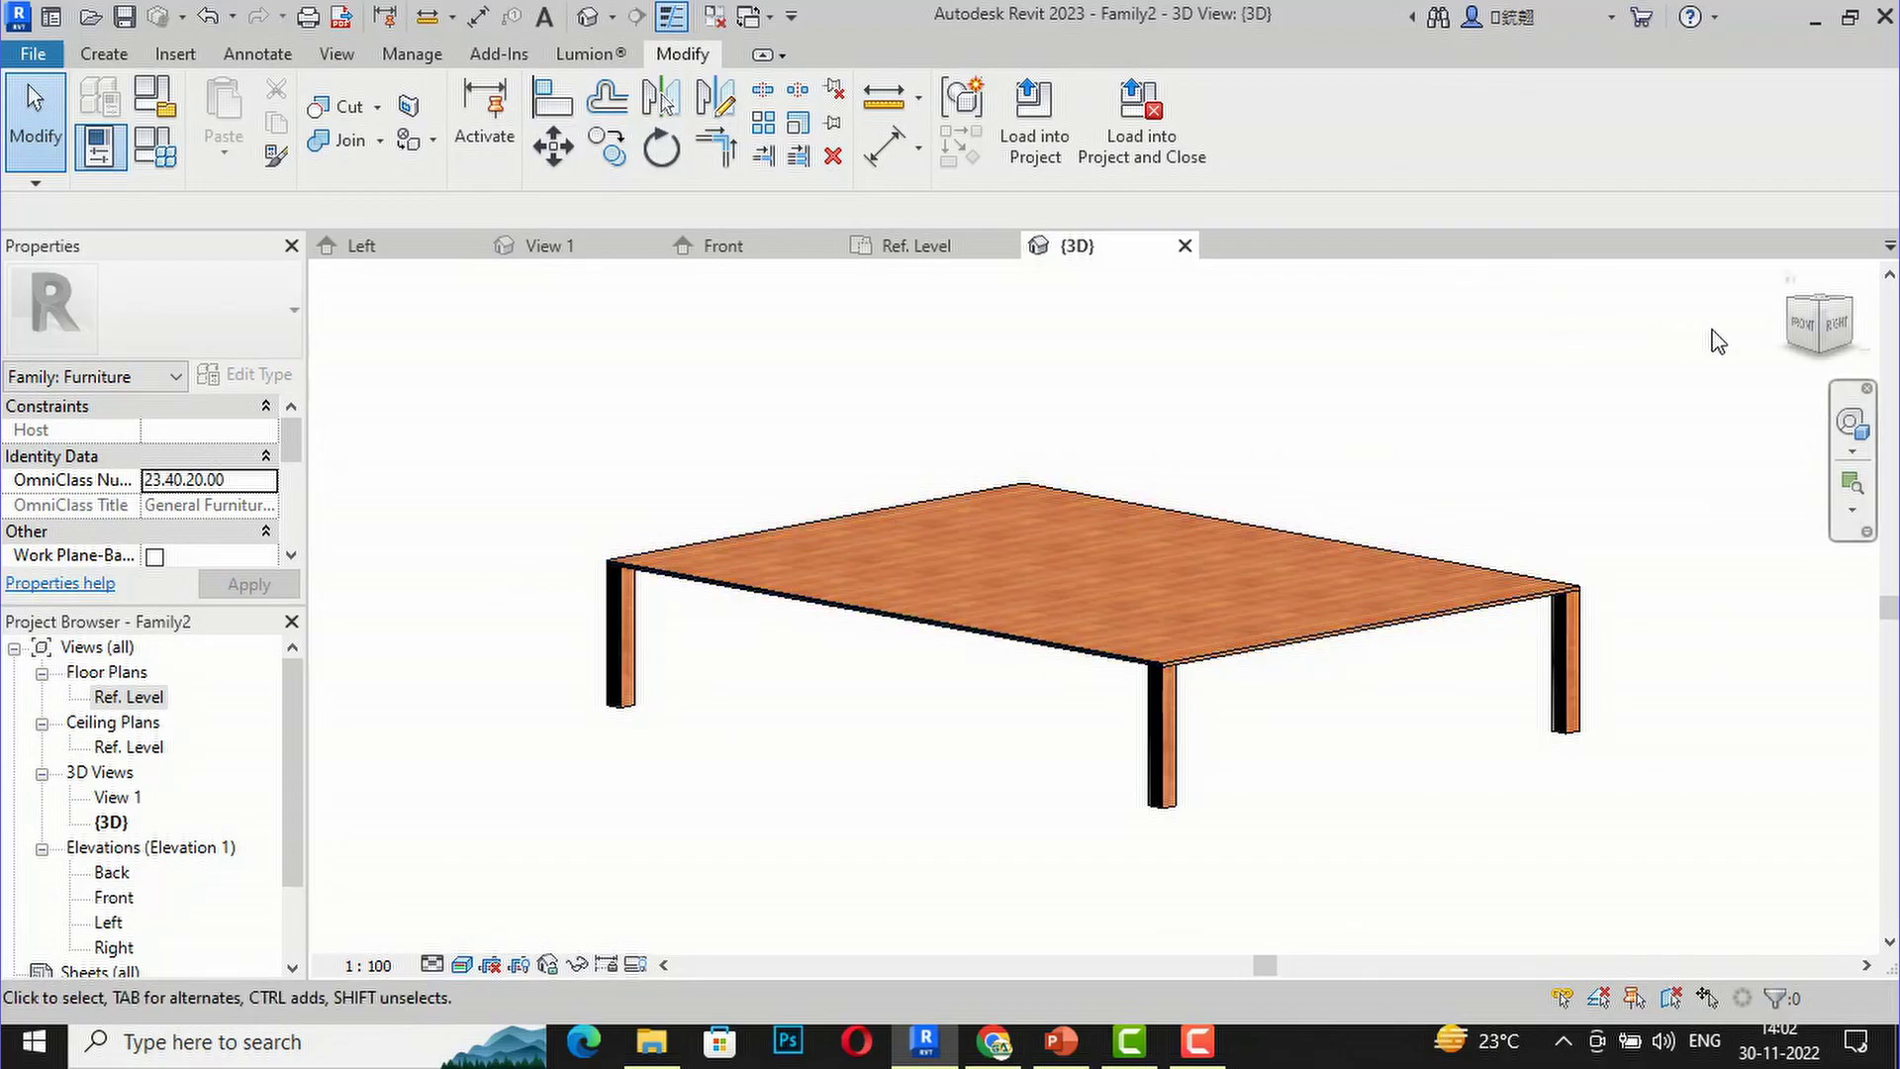
{"action": "mouse_move", "coordinate": [1819, 321]}
{"action": "left_mouse_down"}
{"action": "mouse_move", "coordinate": [376, 391]}
{"action": "mouse_move", "coordinate": [722, 356]}
{"action": "left_mouse_up"}
{"action": "scroll", "coordinate": [681, 410], "scroll_direction": "down", "scroll_amount": 1}
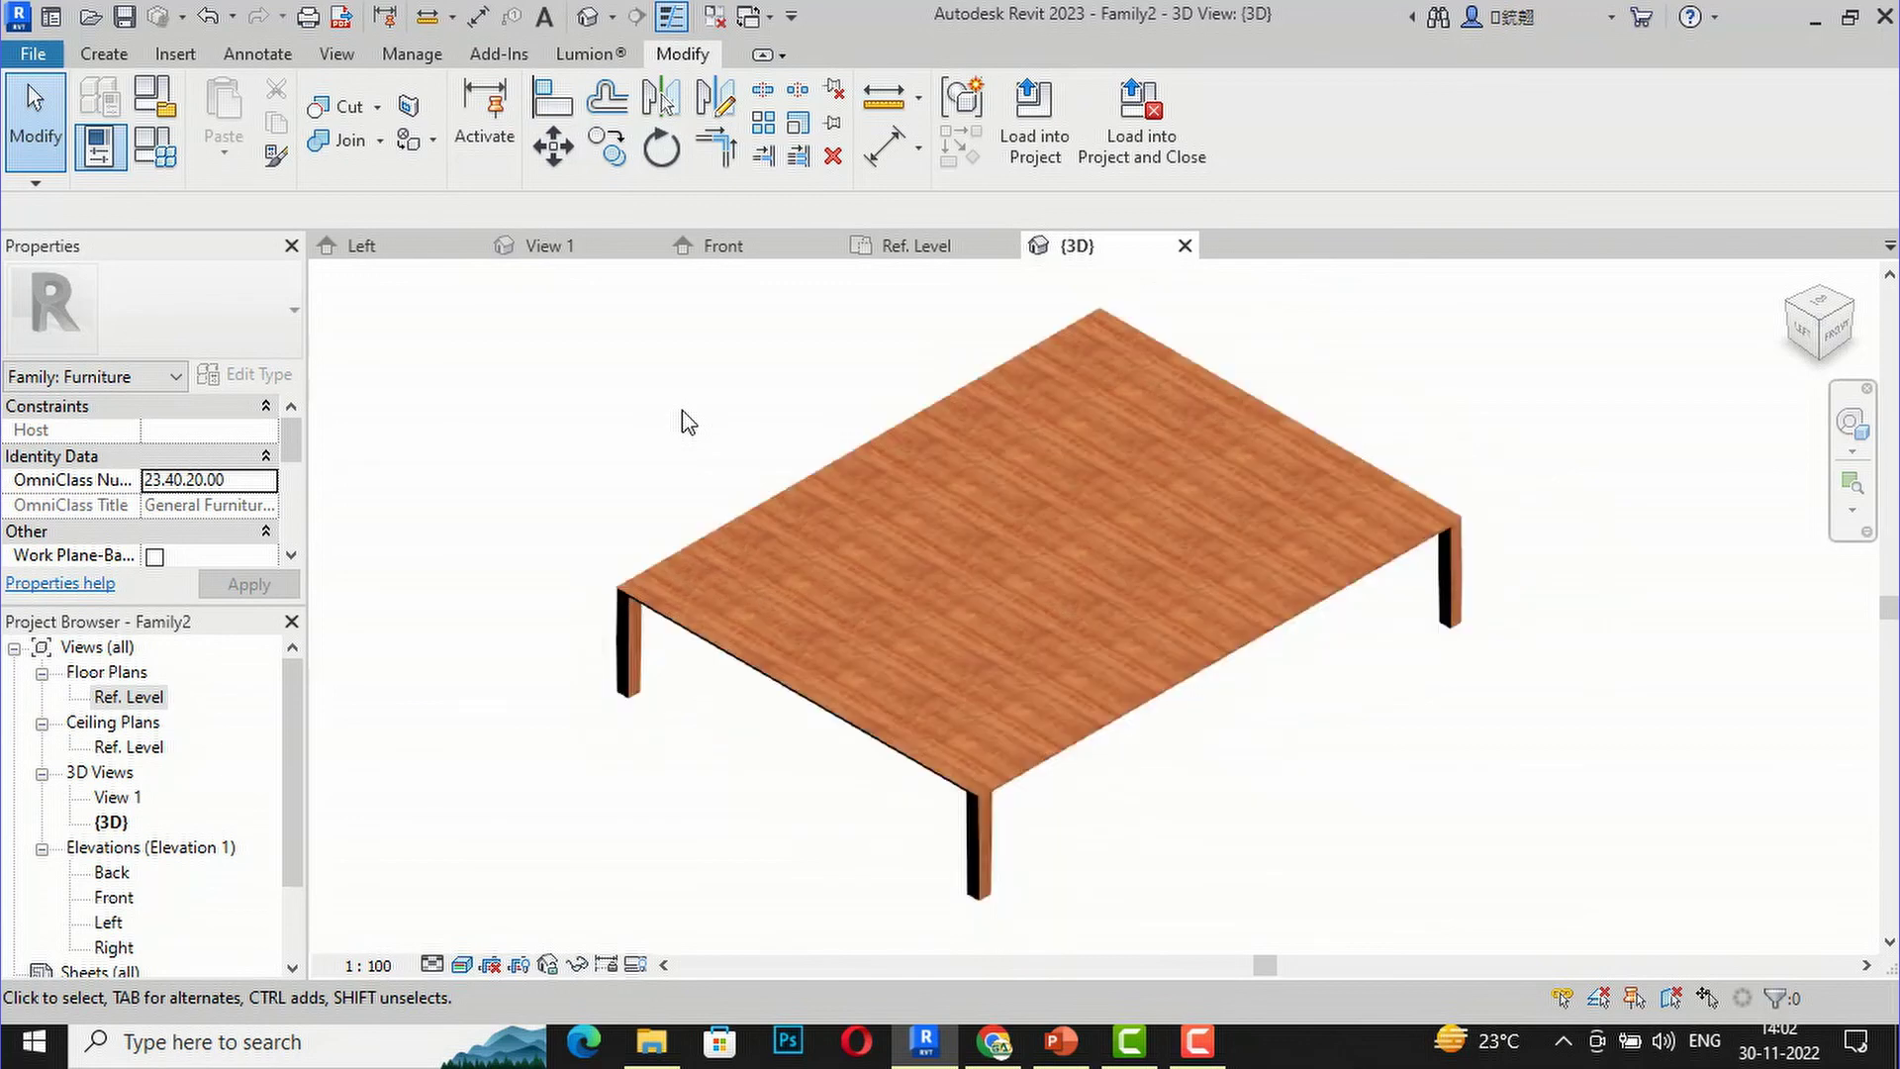